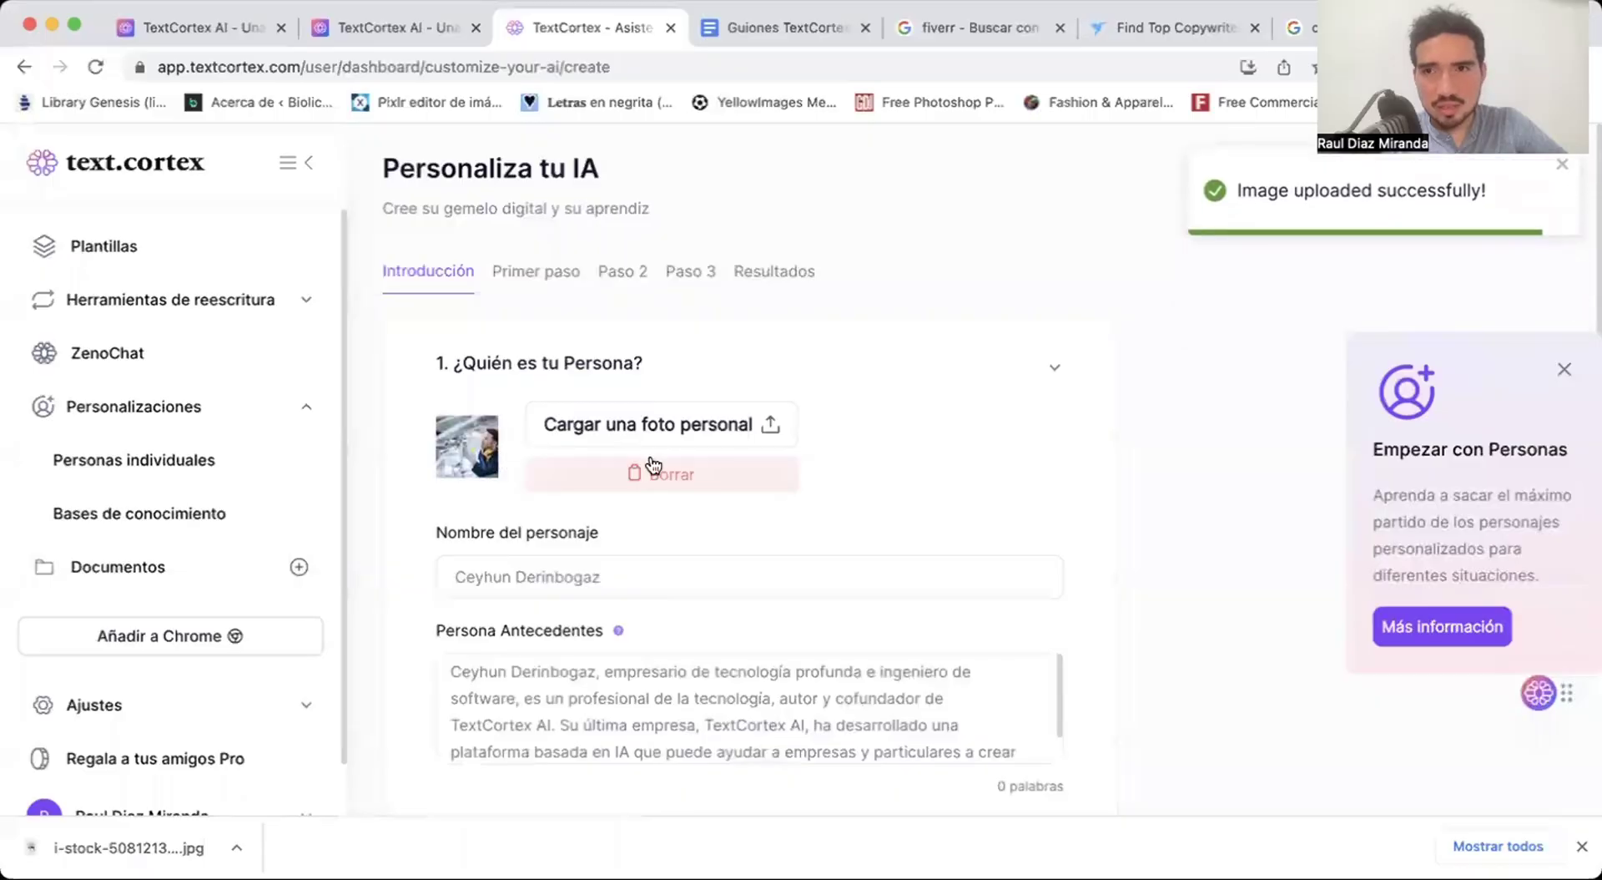
Name the new persona "Ingeniero Aeroespacial".
scroll(704, 493, "down", 2)
left_click(635, 495)
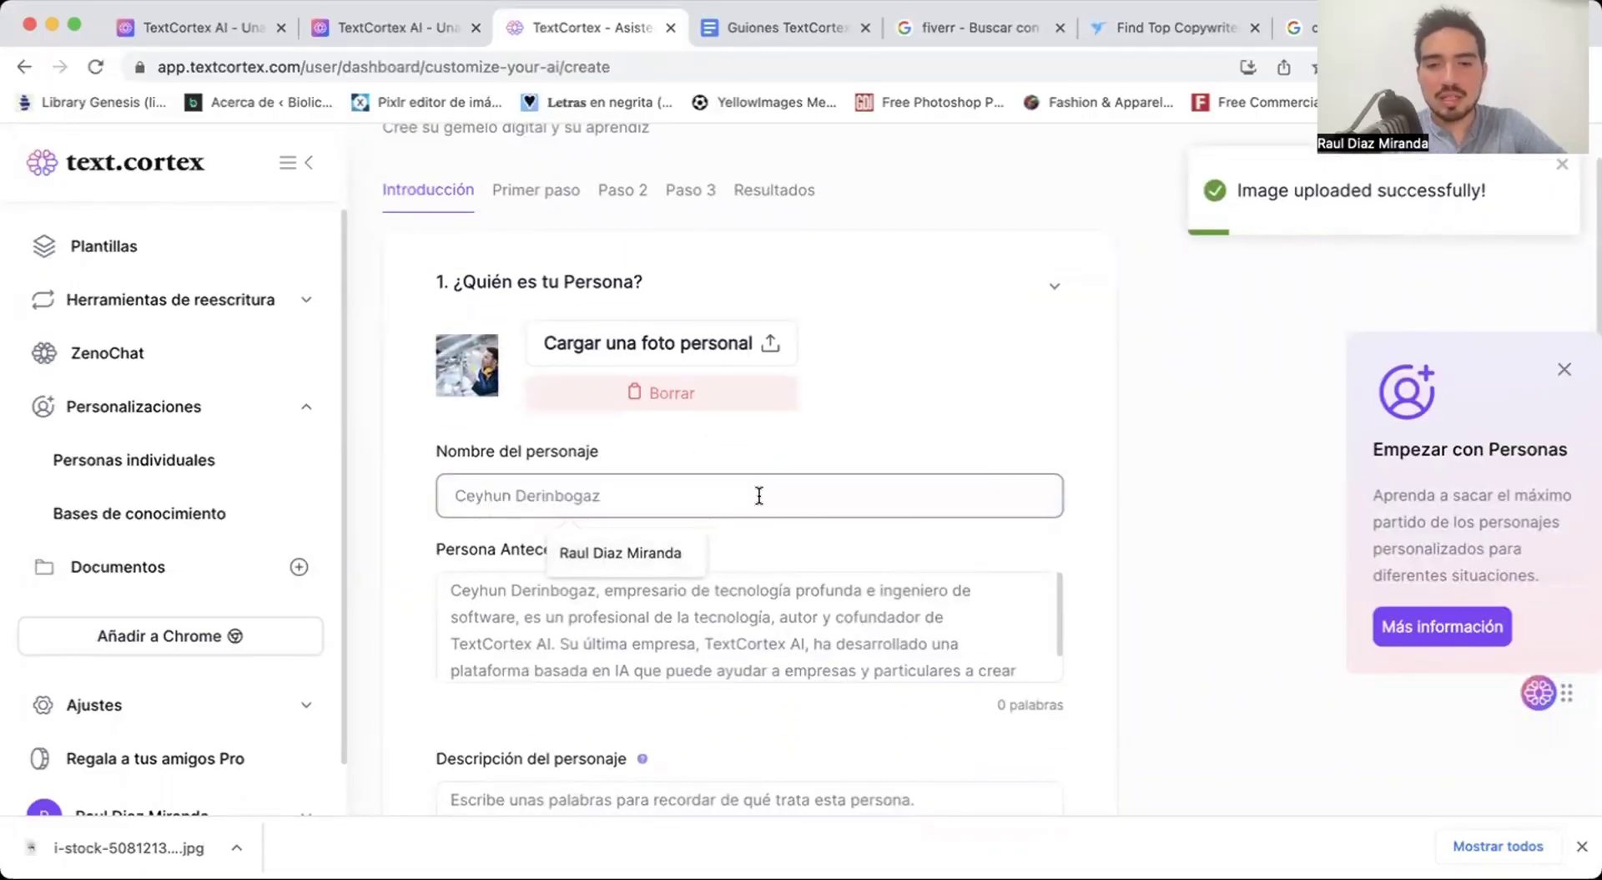
type("Ingeniero Aeroespacial")
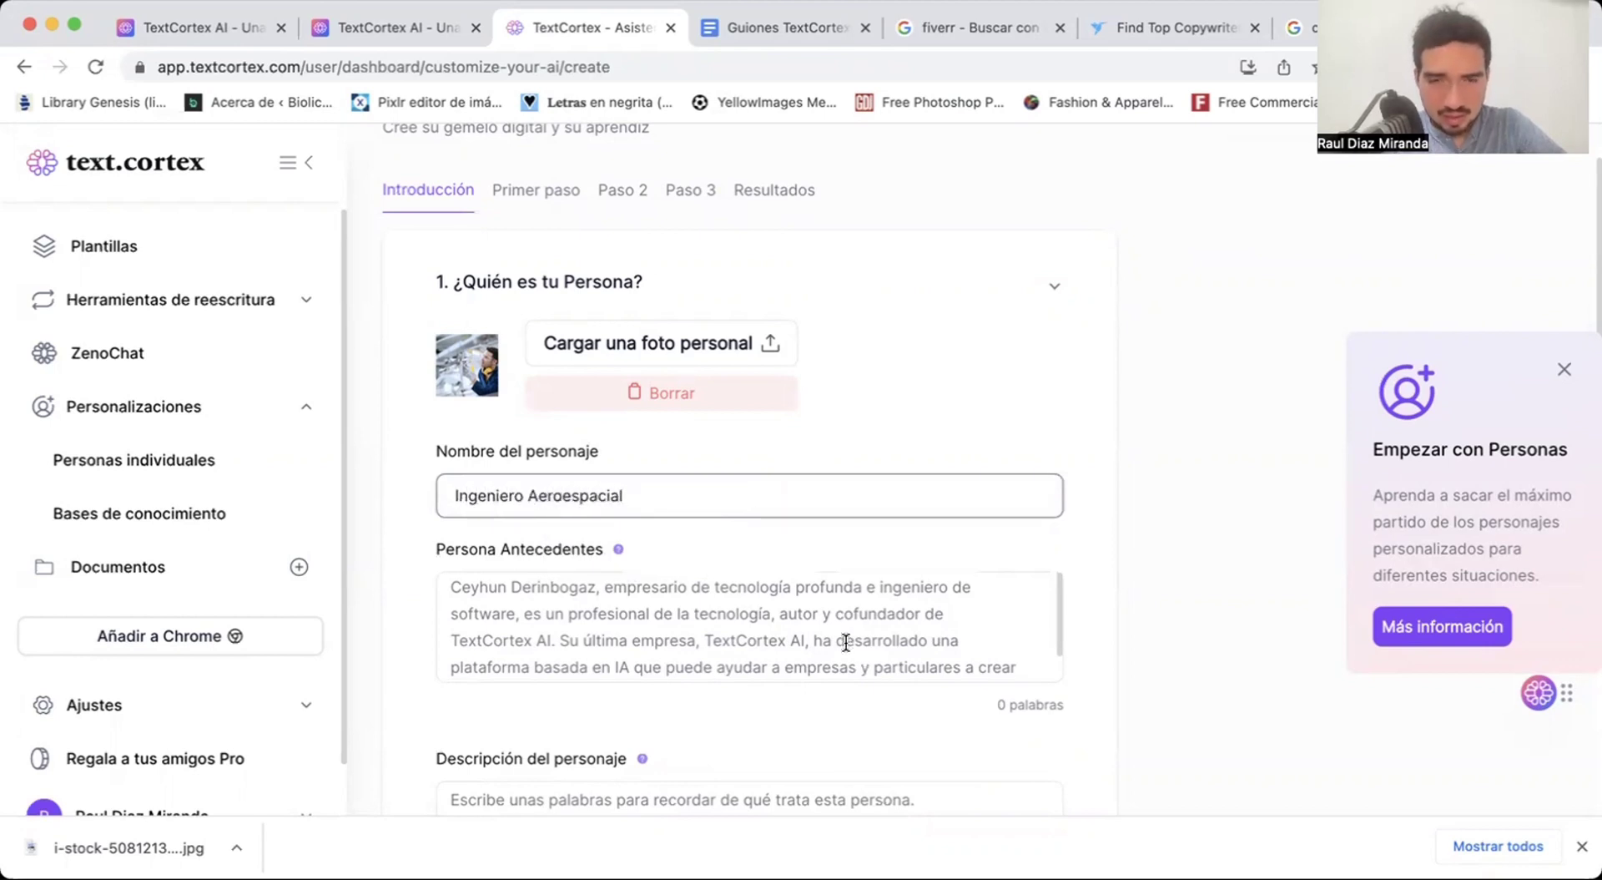
scroll(839, 638, "down", 1)
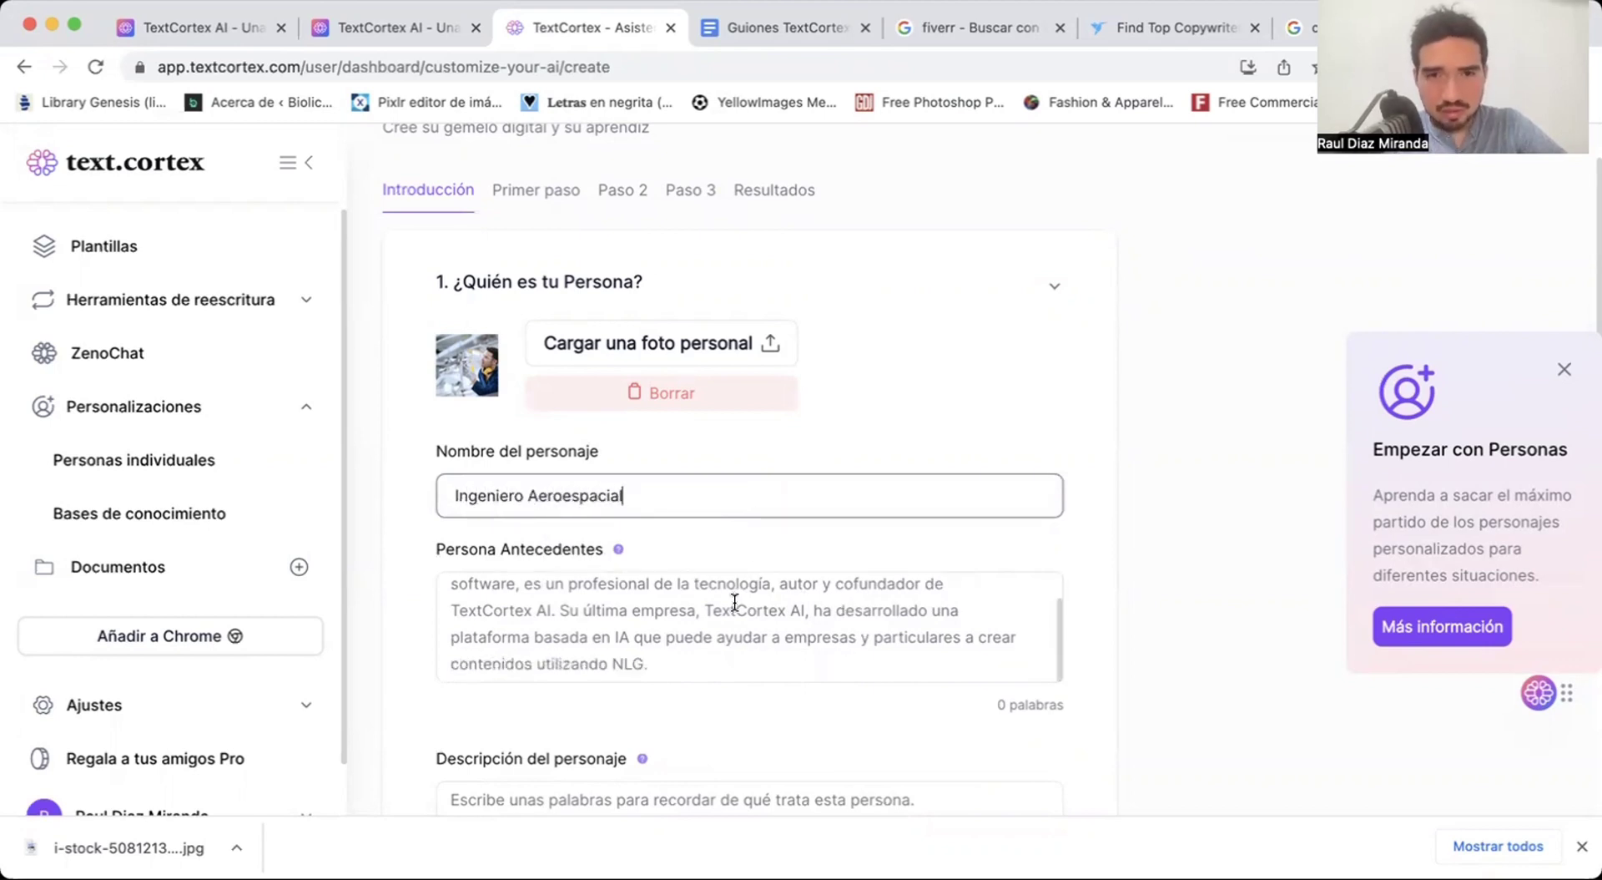
left_click(733, 601)
scroll(985, 567, "down", 3)
scroll(808, 410, "up", 1)
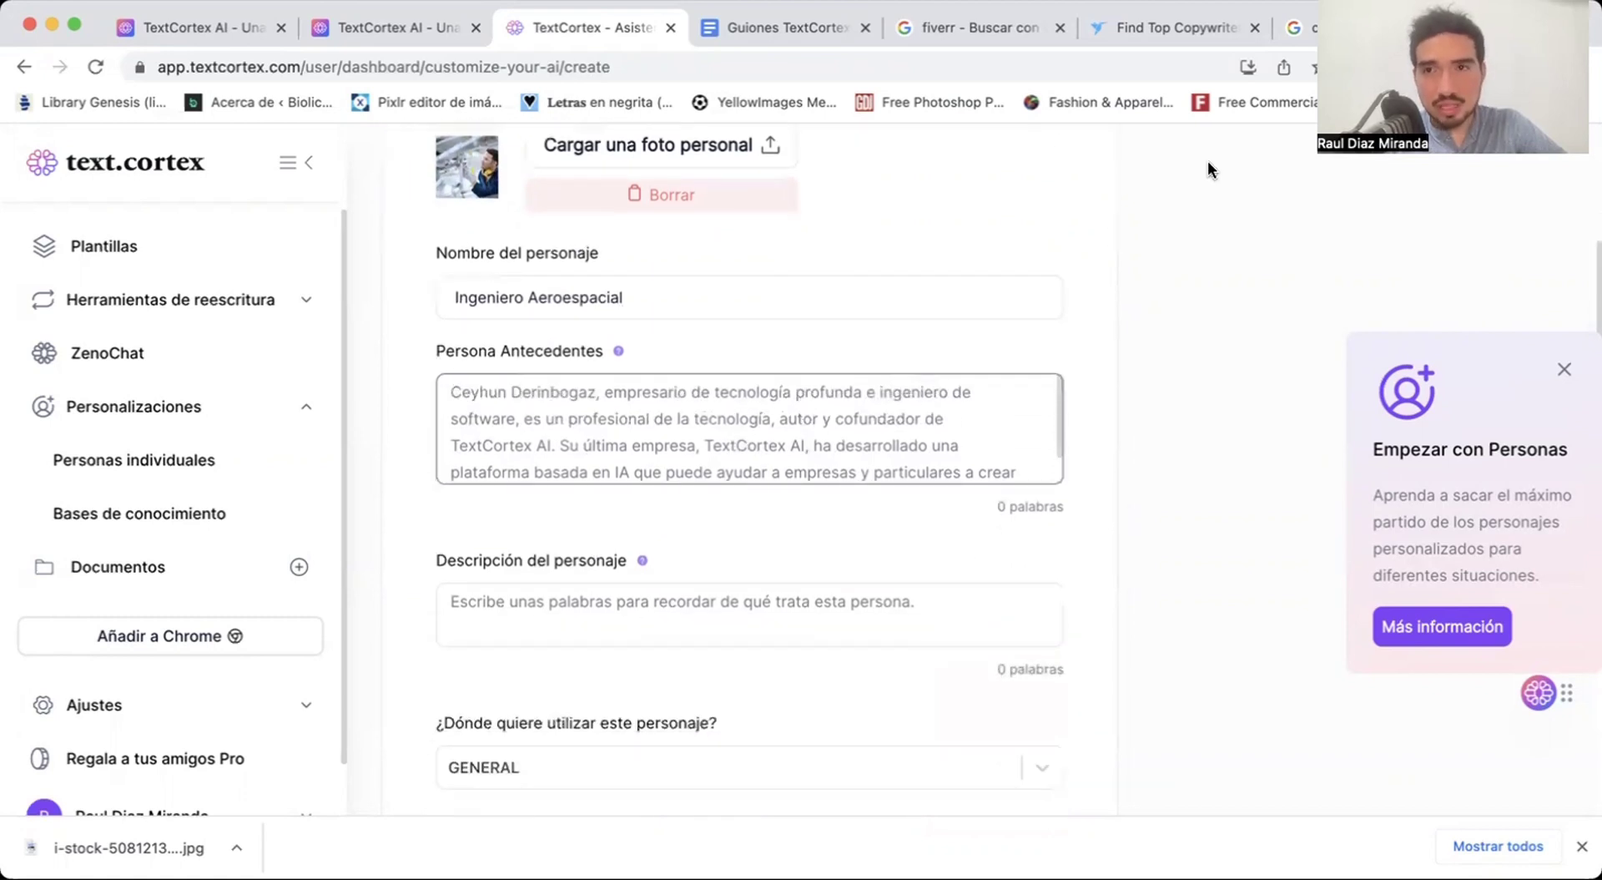
Open ZenoChat in a separate browser tab, keeping the persona creation form open, and switch to it.
left_click(352, 29)
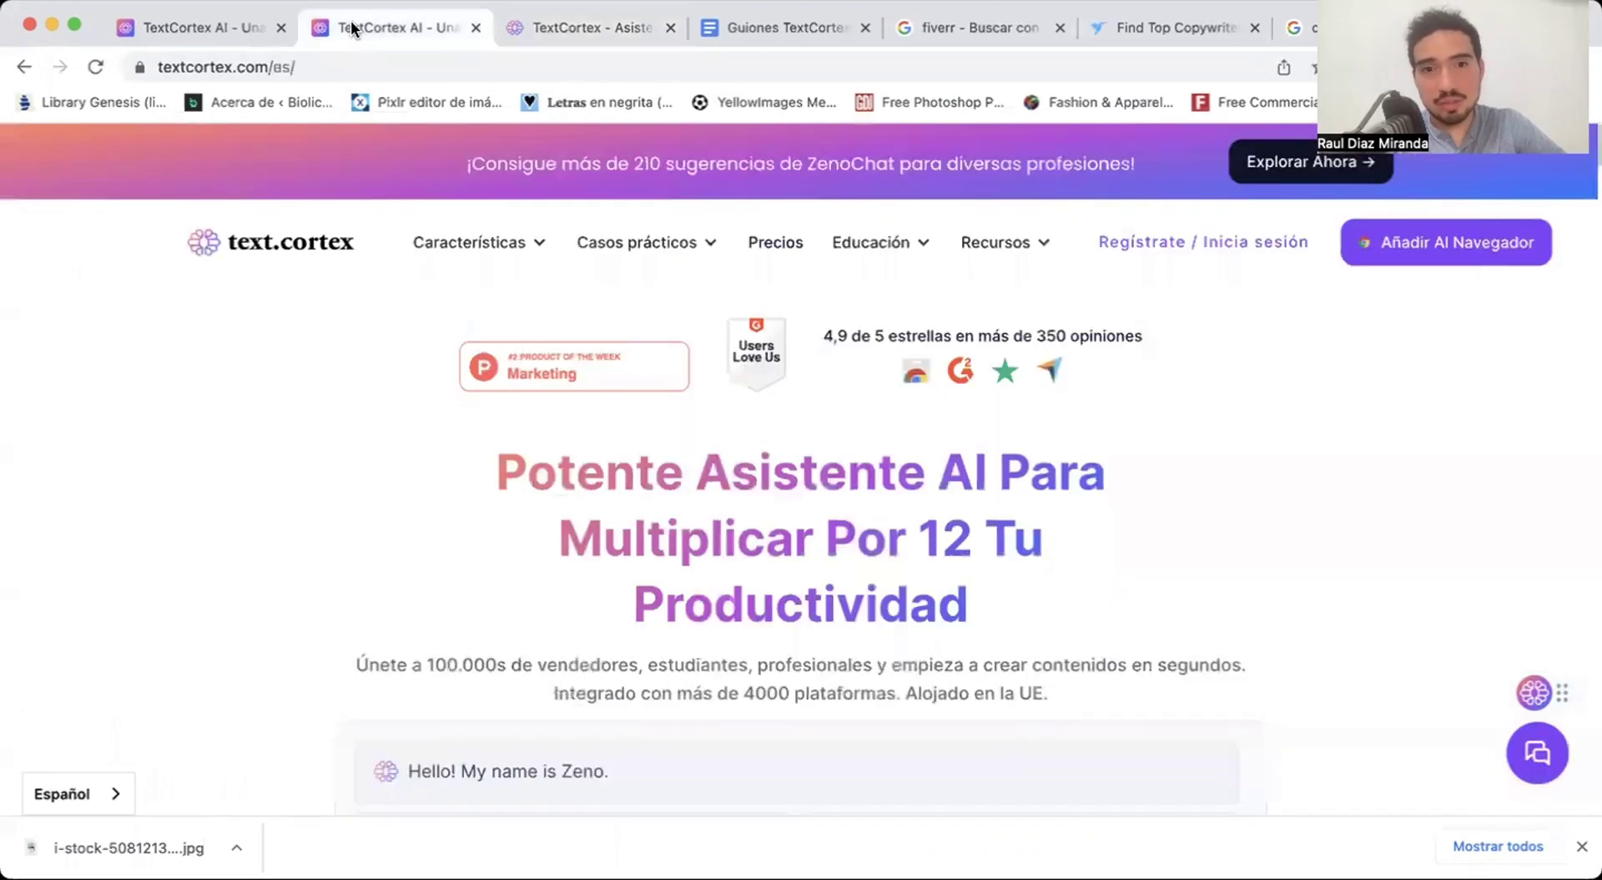
left_click(608, 25)
right_click(162, 355)
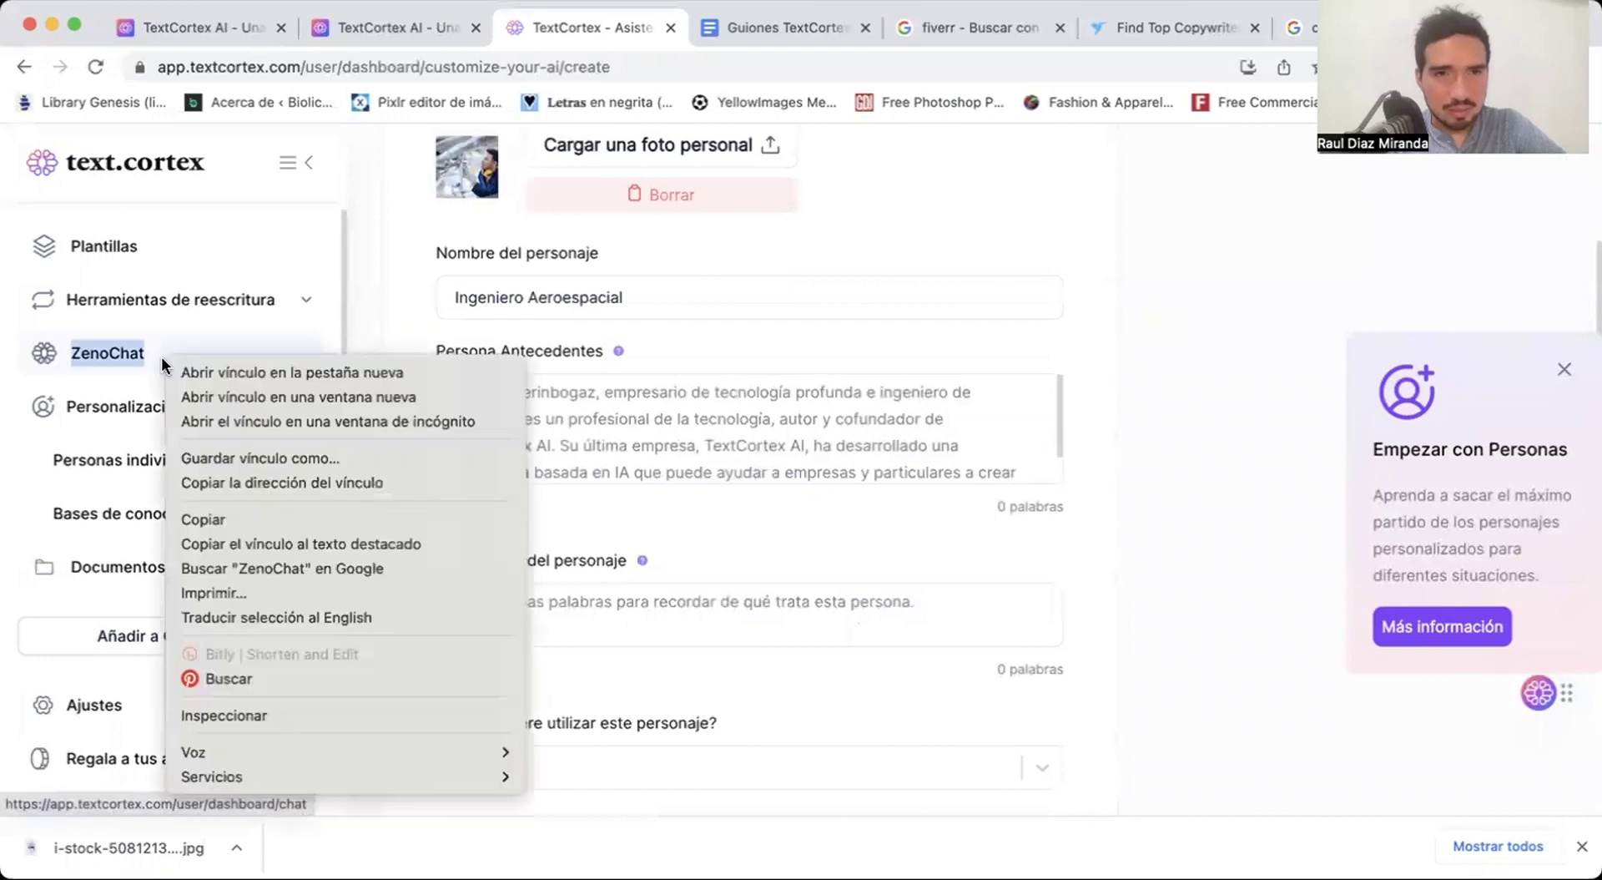
left_click(230, 374)
left_click(654, 28)
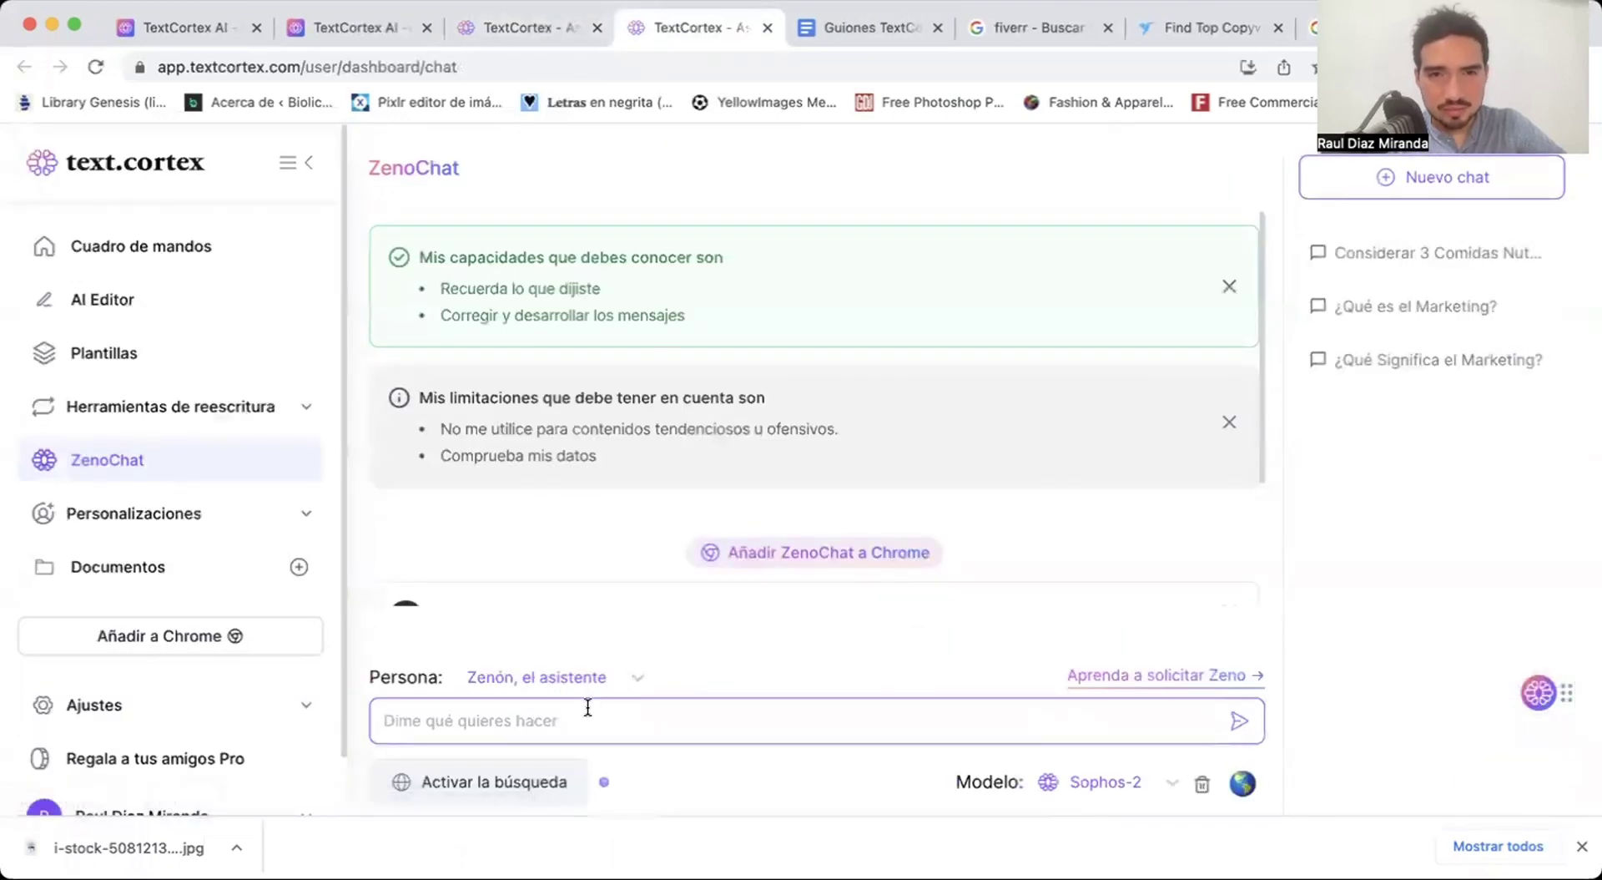
Write the chat prompt "Dame una descripción de un experto en ingenieria aeroespacial para un perfil laboral".
left_click(588, 707)
type("Dame una descripción de un")
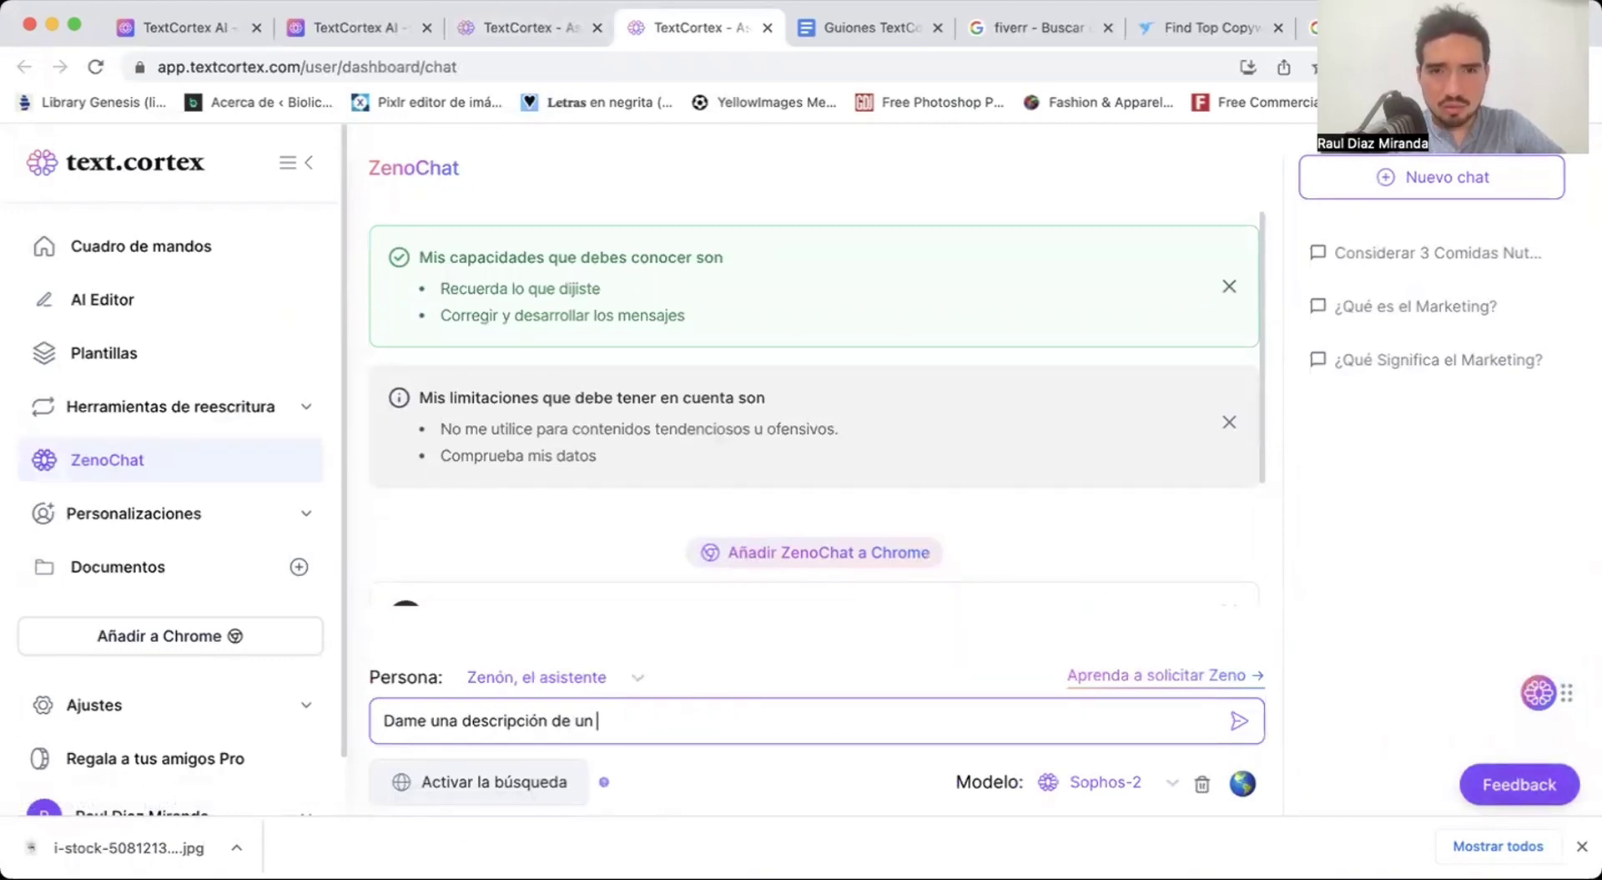
type("experot")
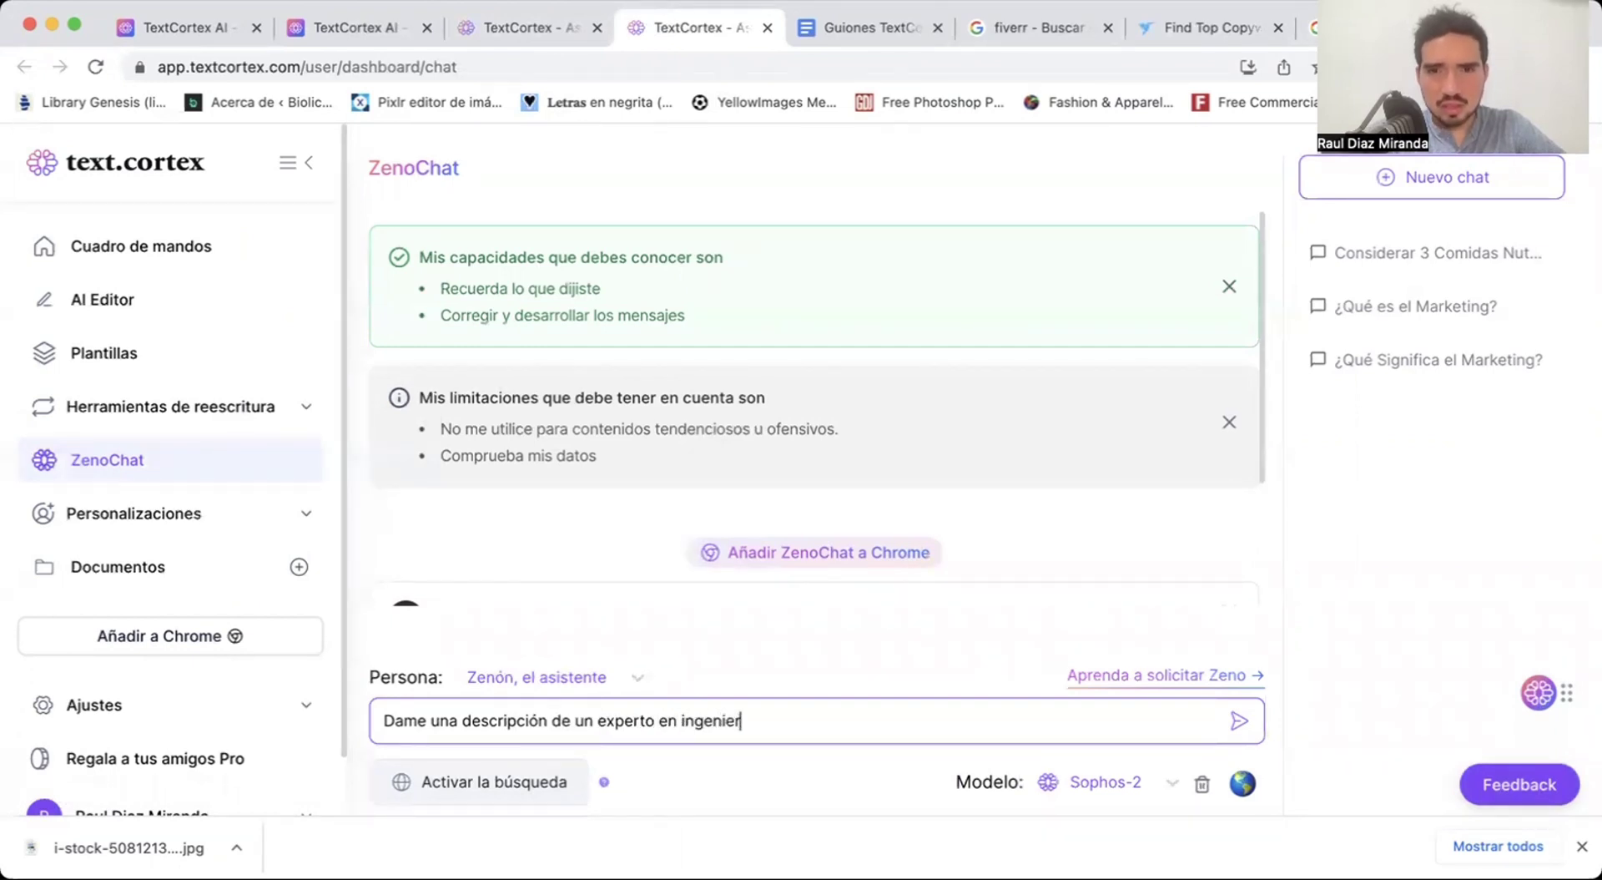
type(" aeroespacial para")
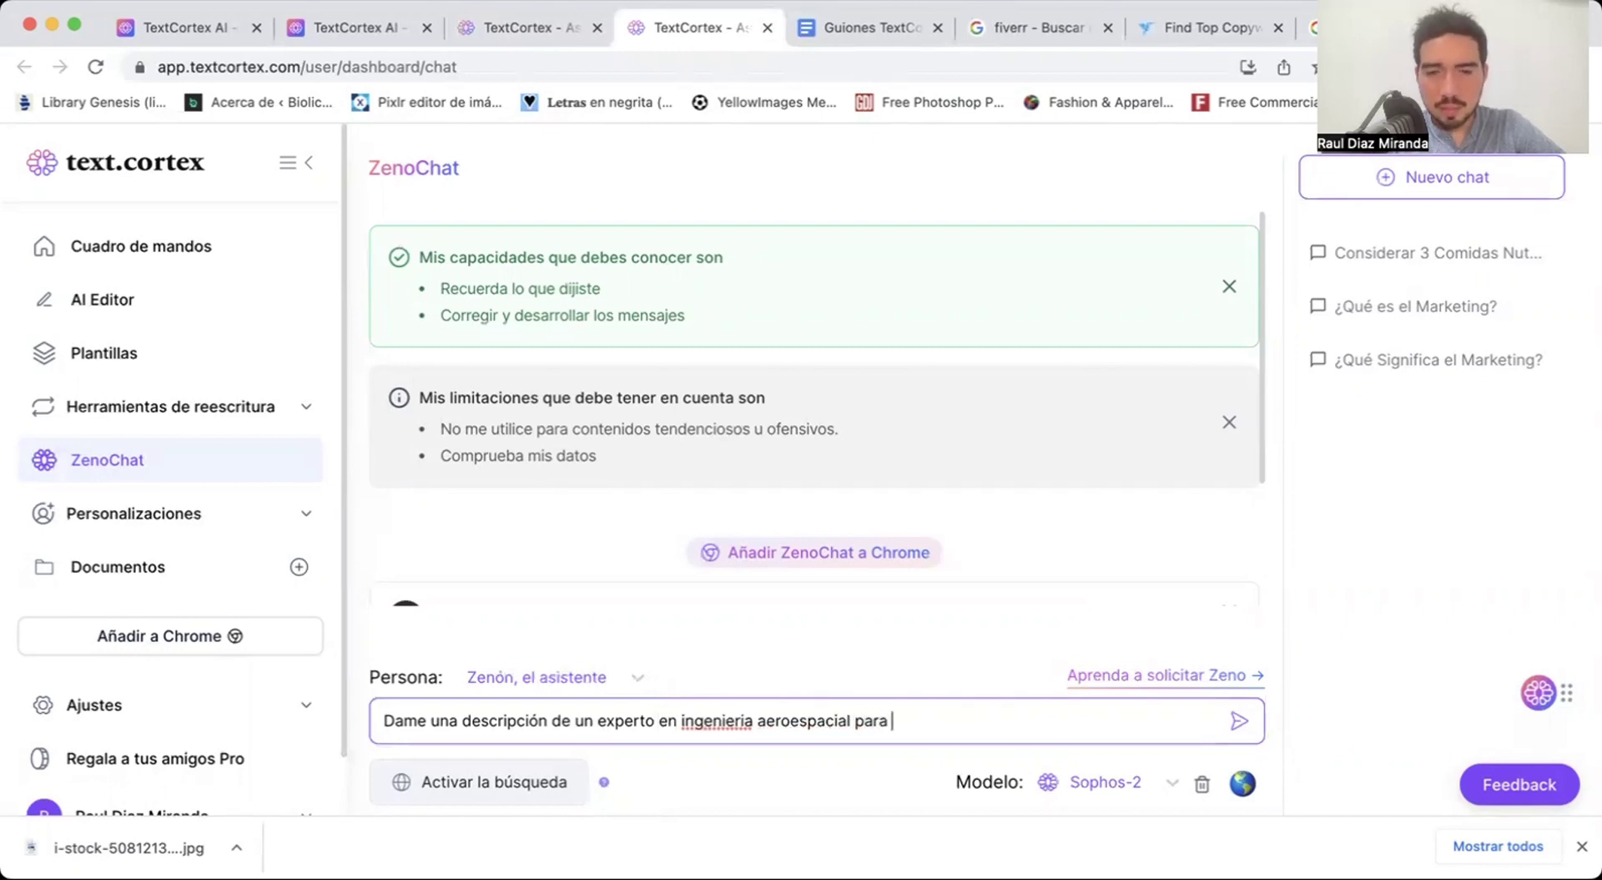
type("un perfil ")
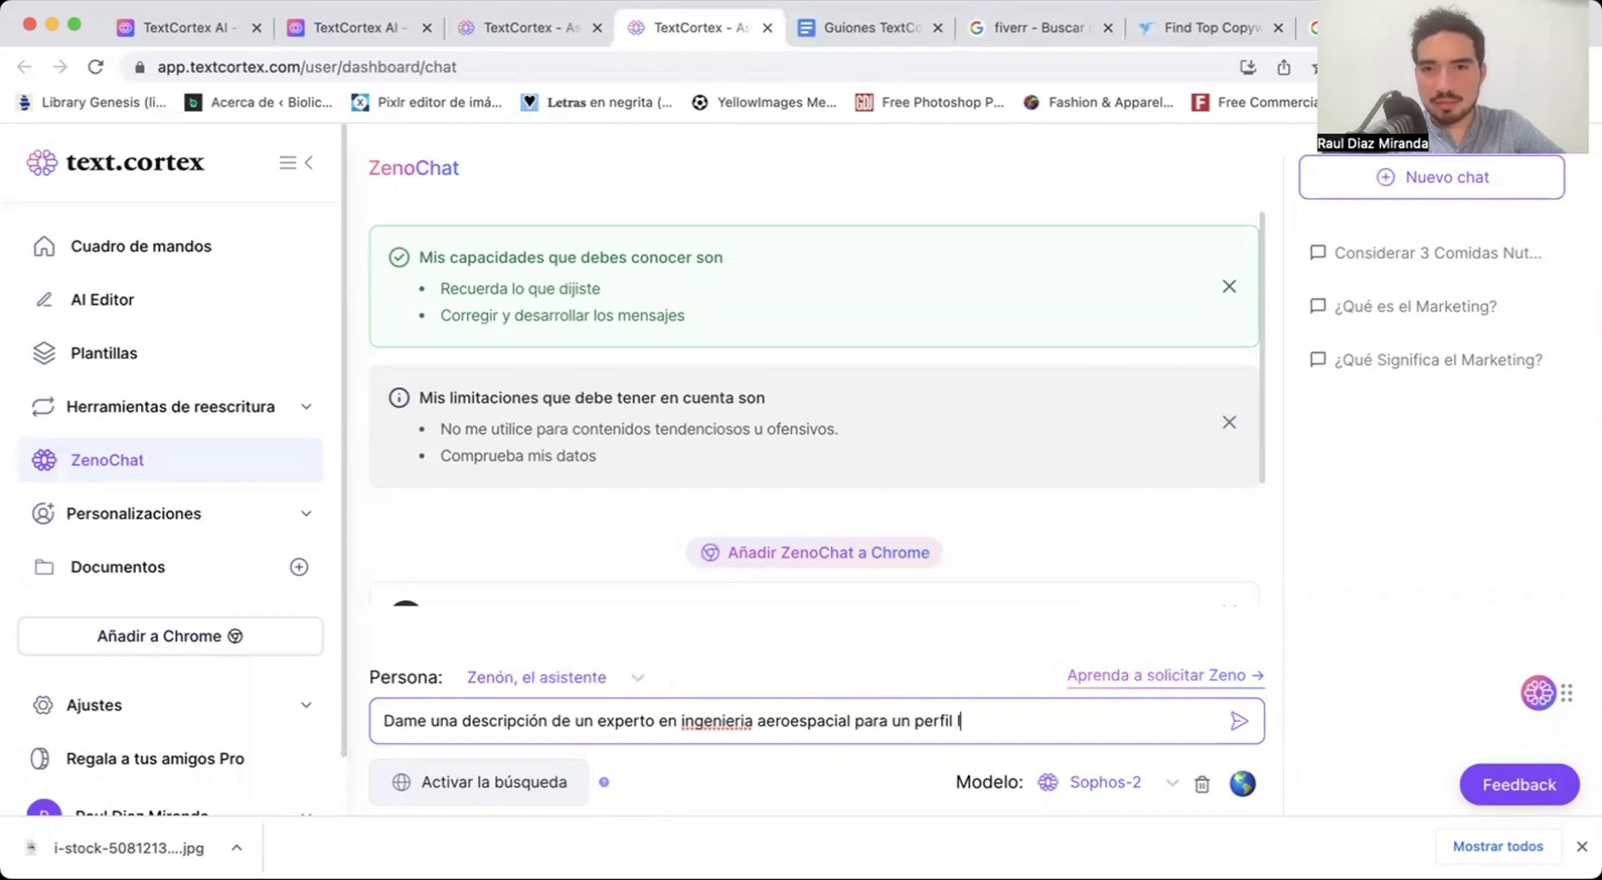
type("laboral")
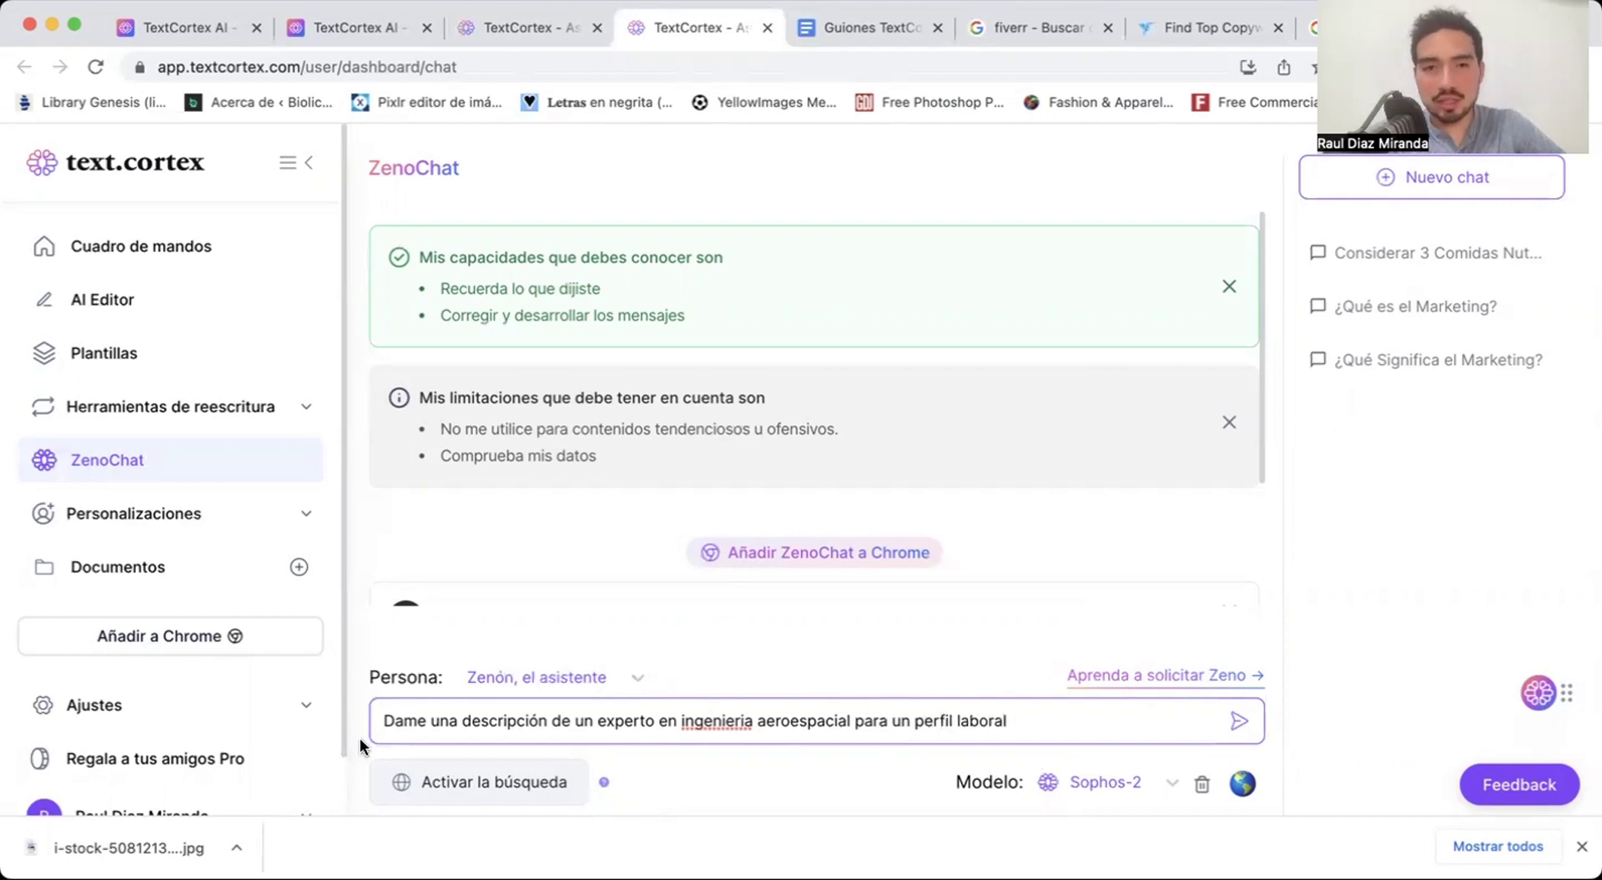
Set the chat's search source to Internet and send the prompt.
left_click(549, 793)
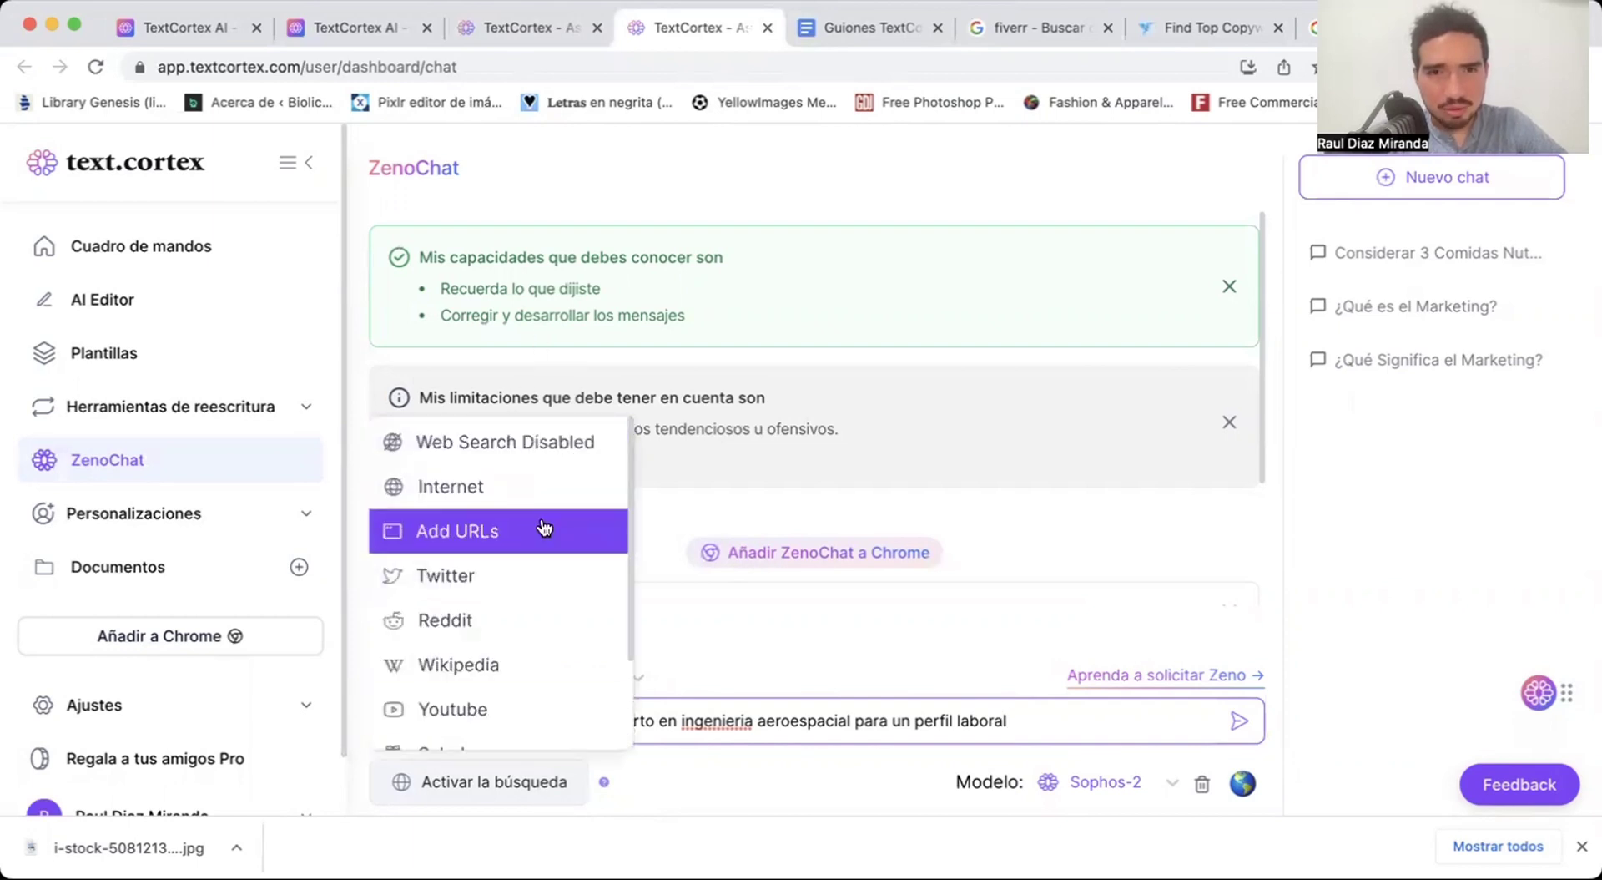
left_click(504, 486)
mouse_move(507, 782)
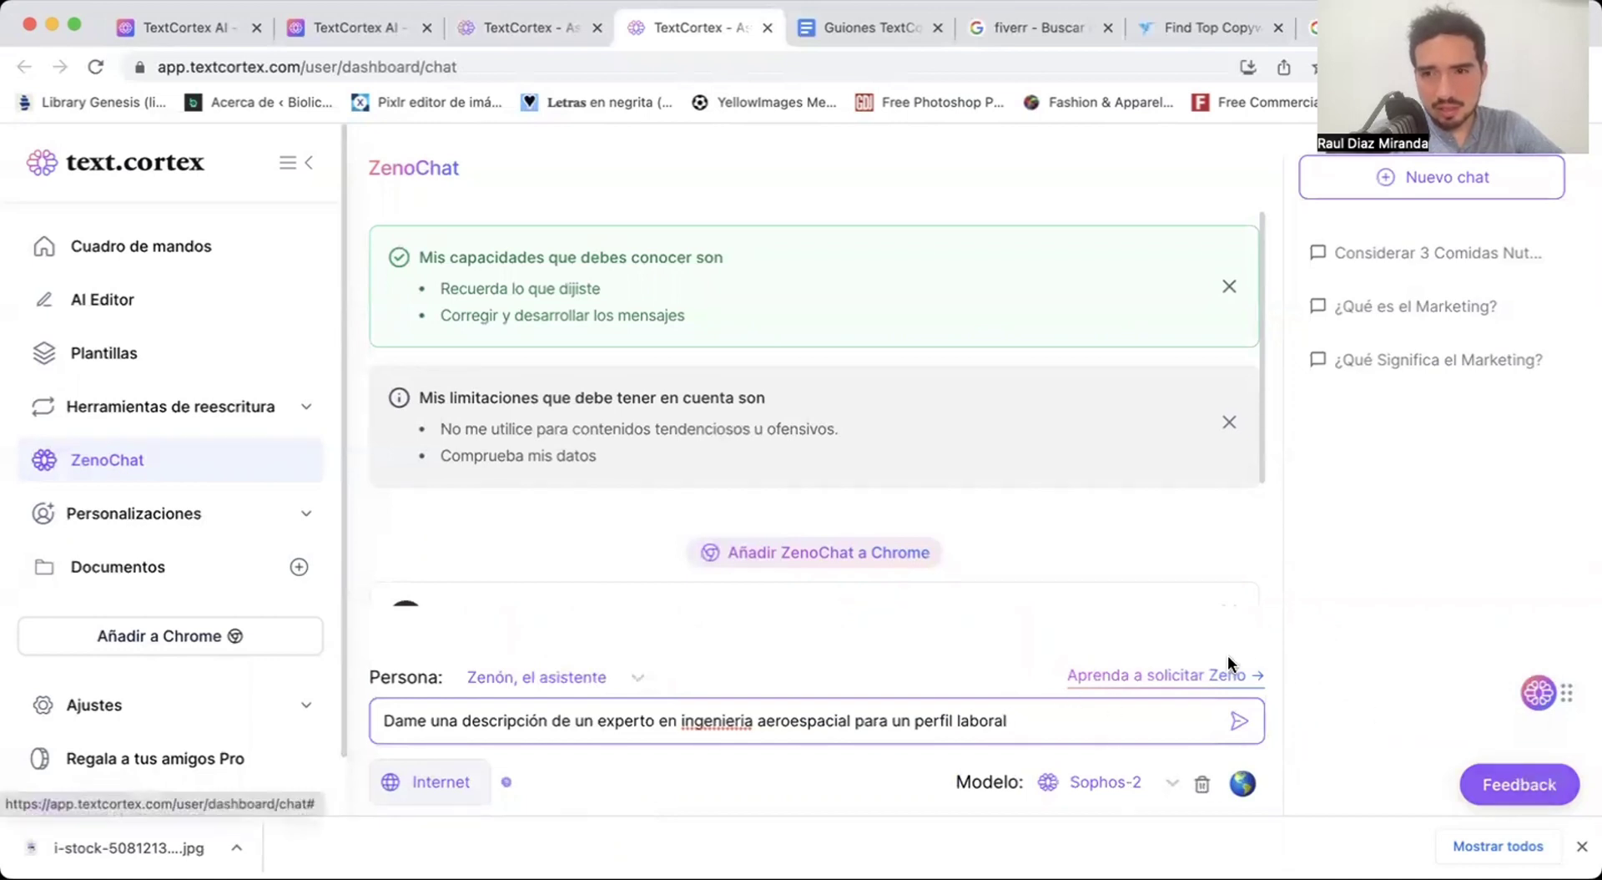
left_click(1239, 721)
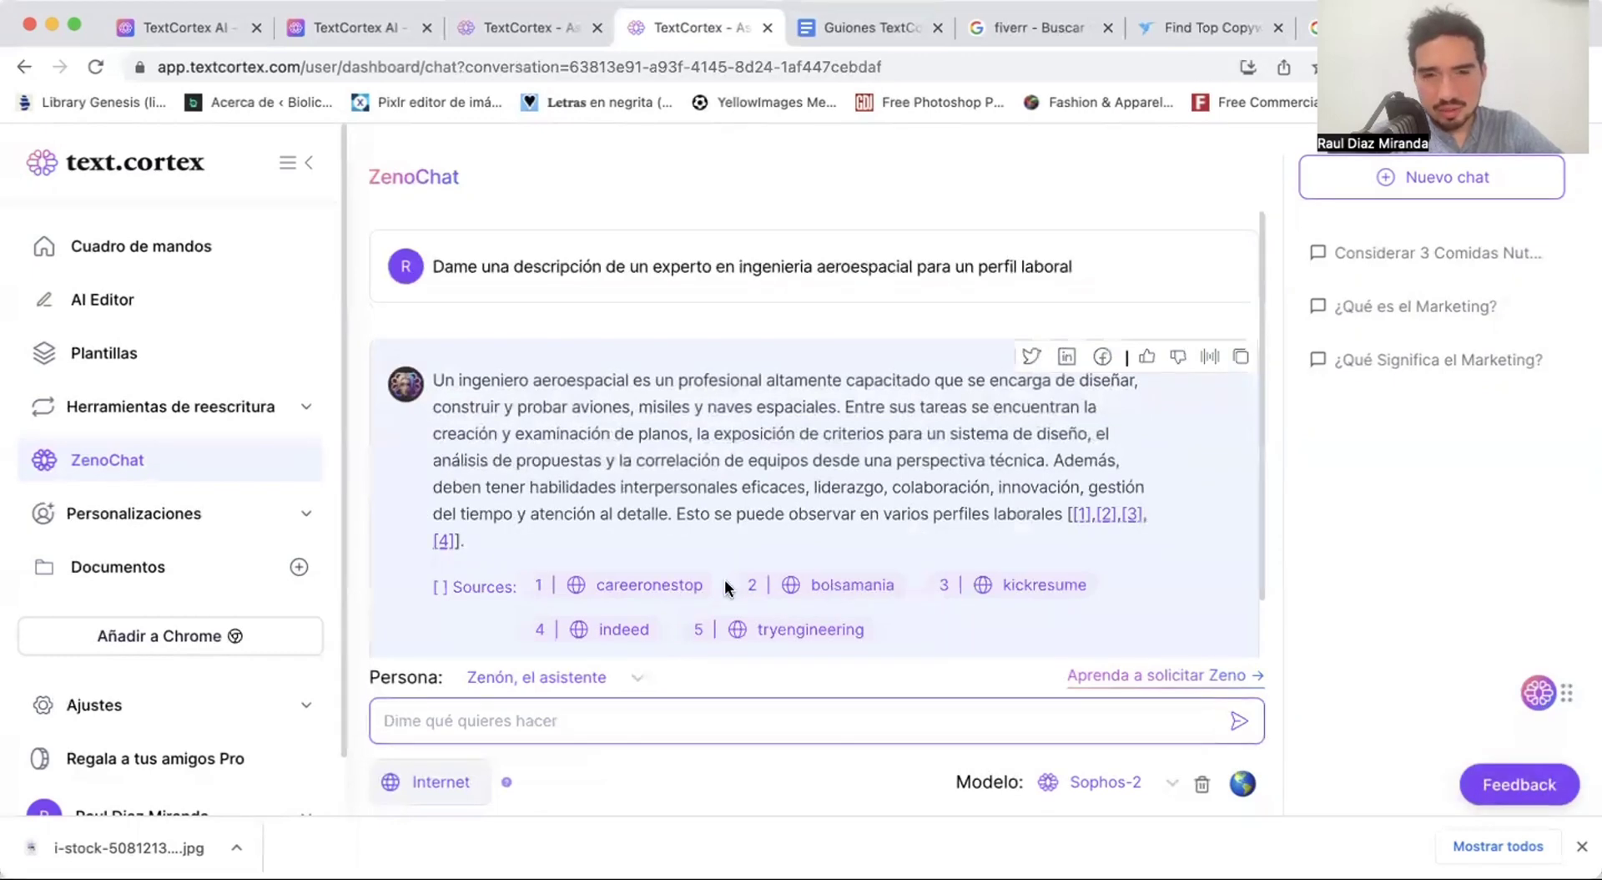
Open the Indeed source cited in the answer, look over the article, and return to the chat.
left_click(624, 630)
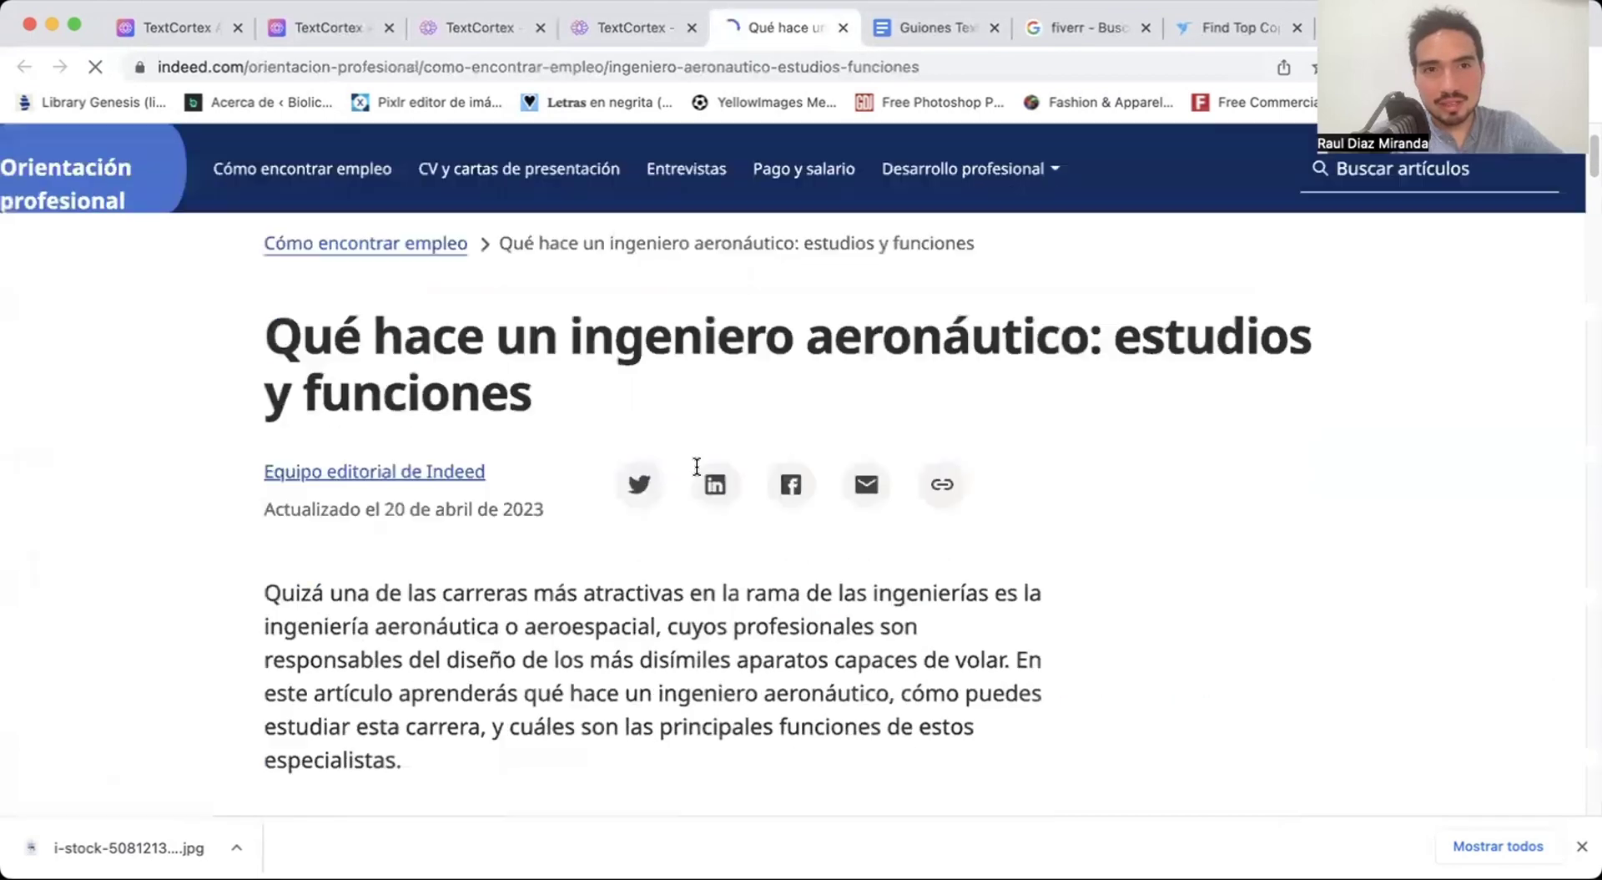
scroll(393, 409, "down", 2)
scroll(416, 415, "up", 2)
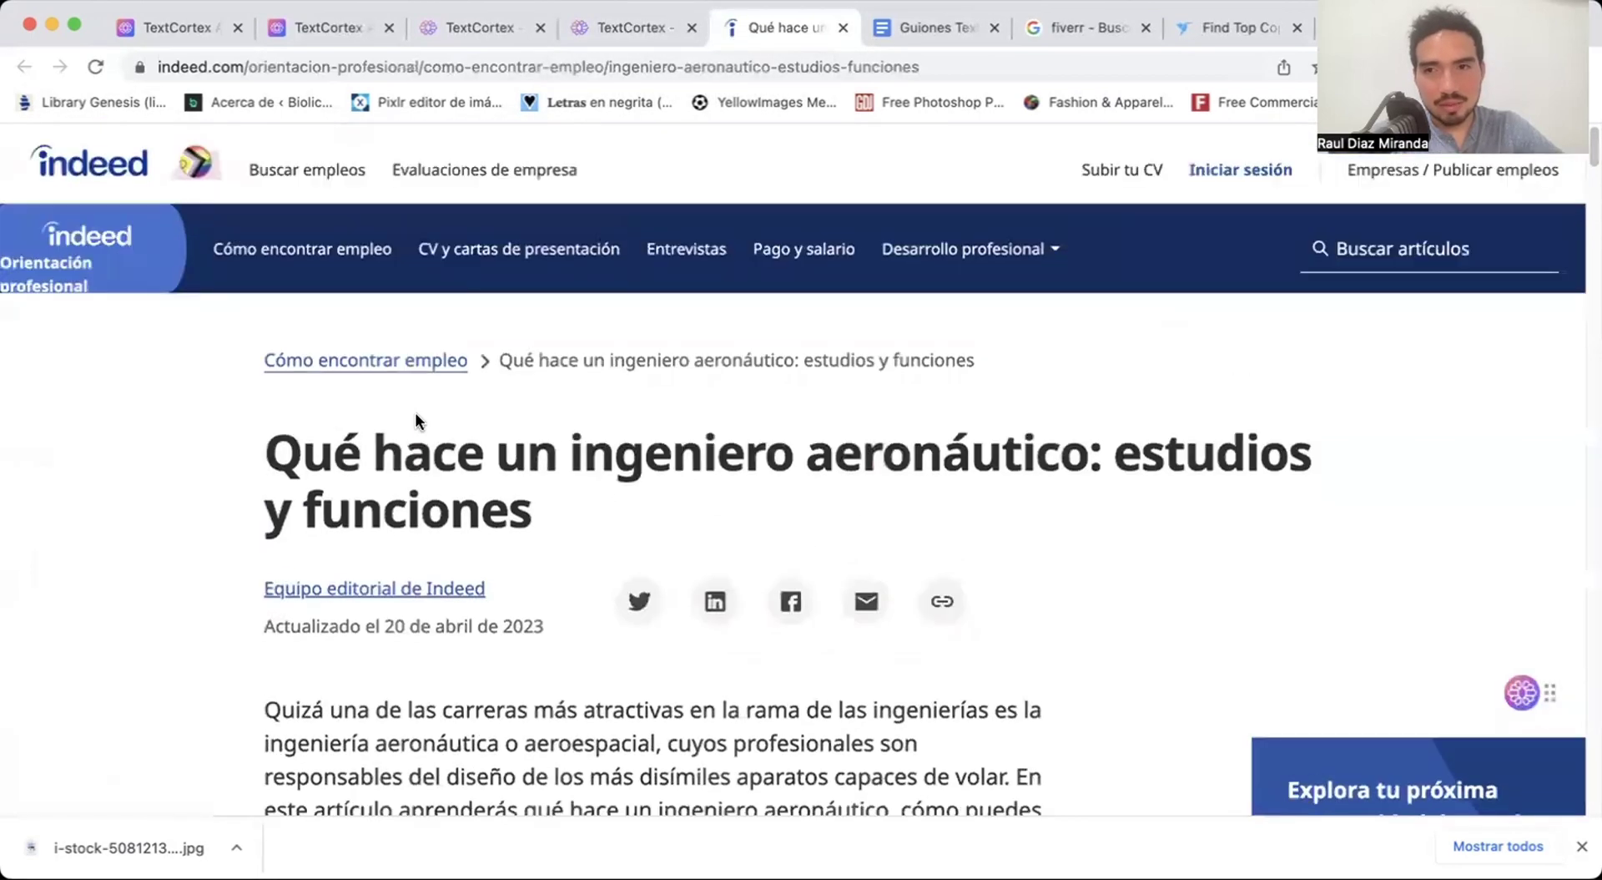
left_click(631, 23)
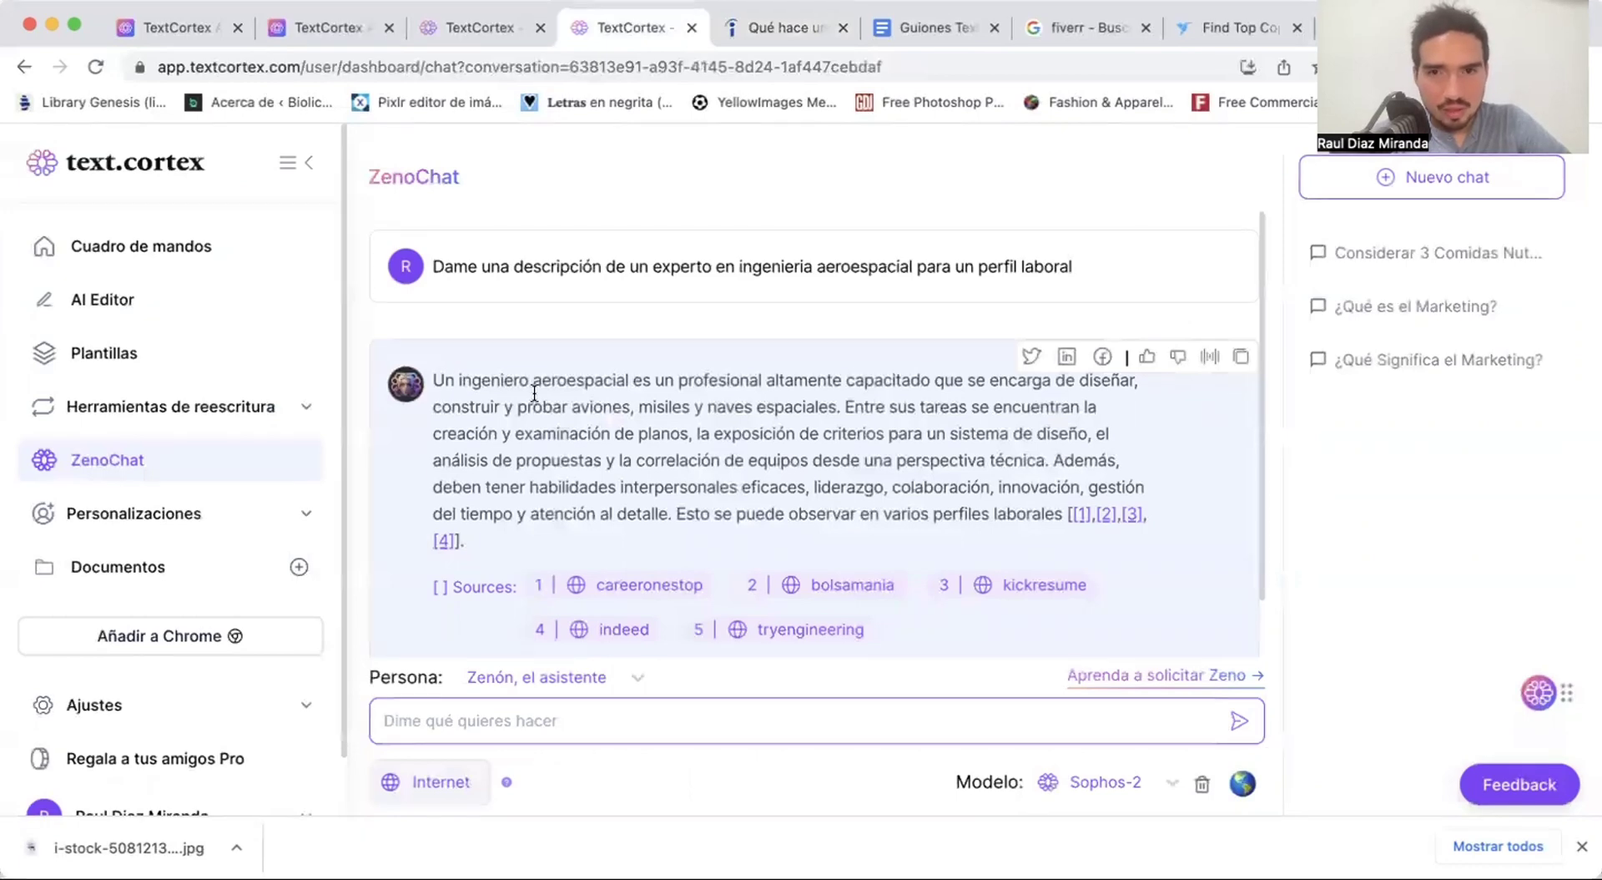
Copy the chat's aerospace engineer description without its source citations and paste it into the persona's Antecedentes.
left_click_drag(433, 380, 1064, 518)
key("ctrl+c")
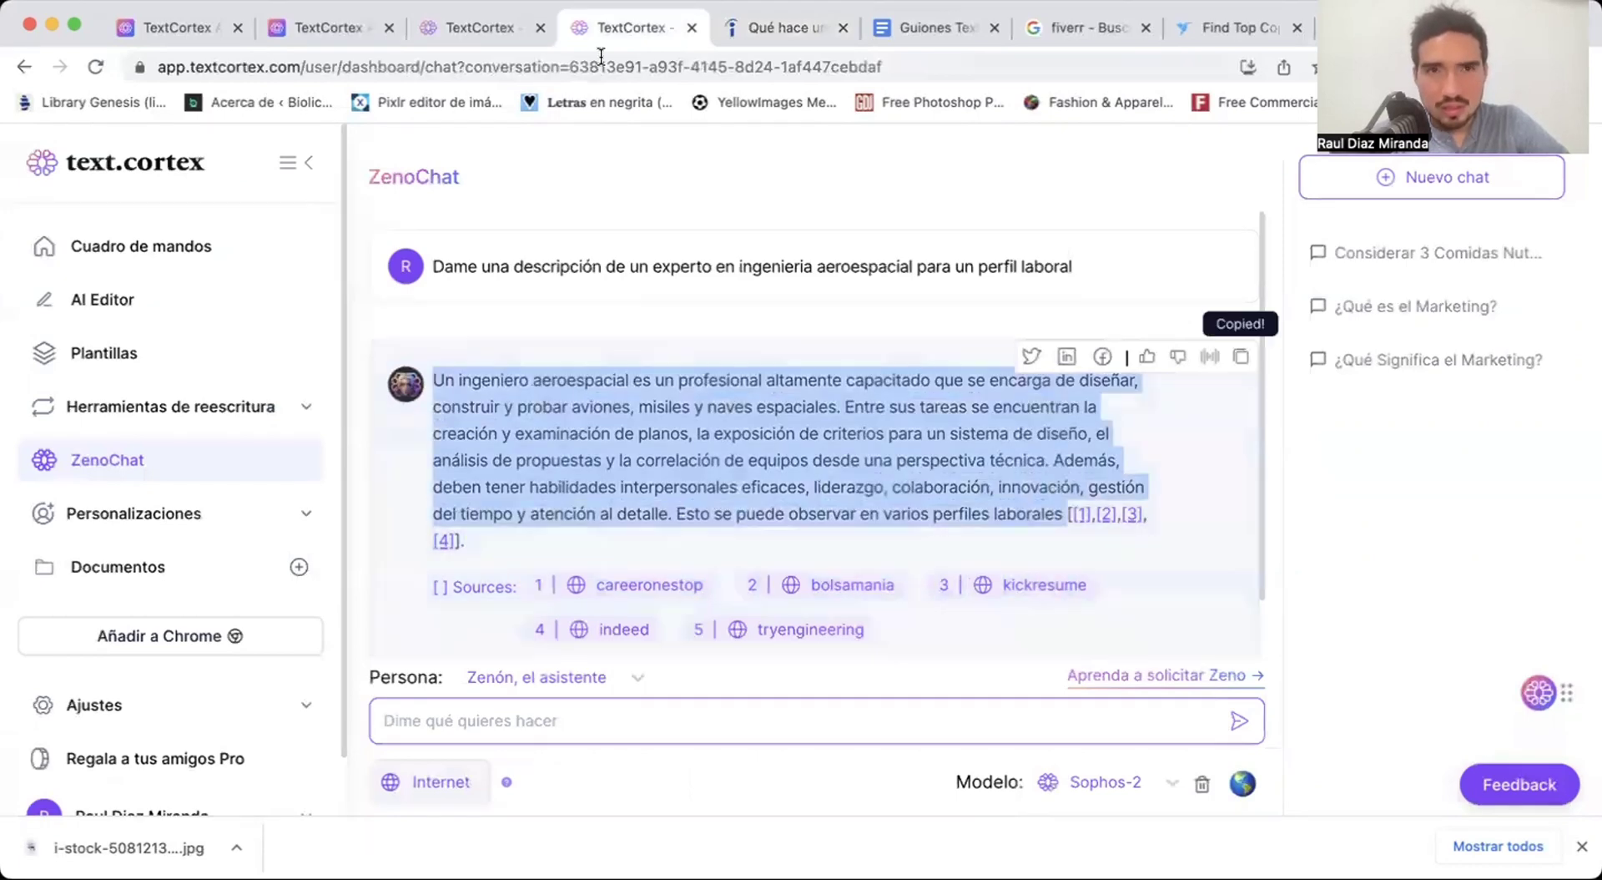
left_click(480, 27)
left_click(641, 420)
key("ctrl+a")
key("ctrl+v")
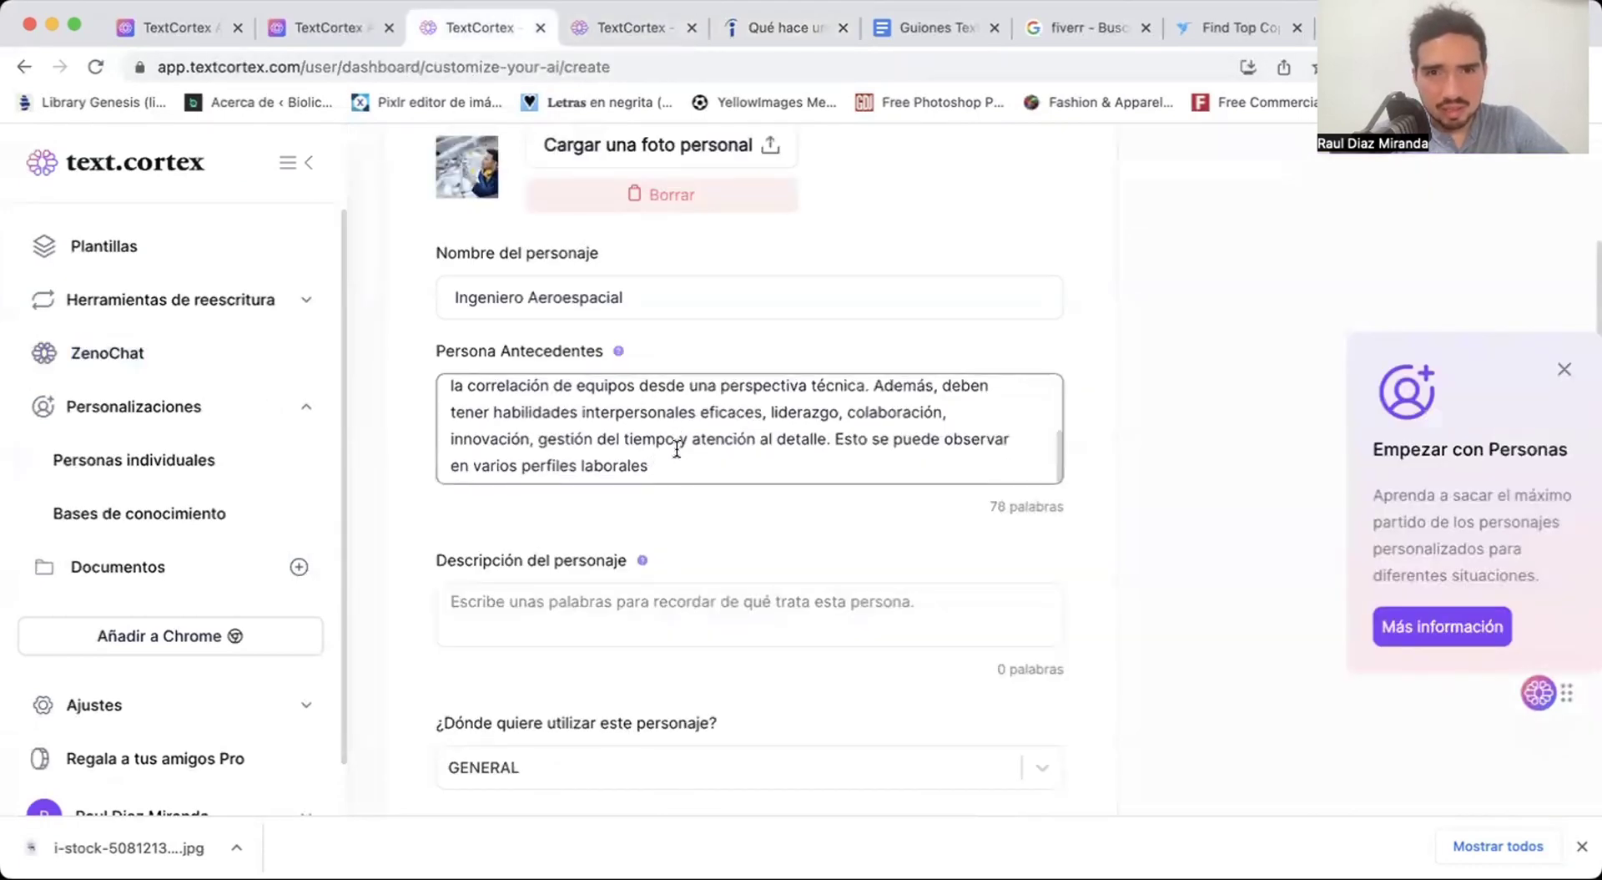
Return to ZenoChat and ask "Cuentame como seria su personalidad".
scroll(718, 538, "down", 5)
left_click(673, 413)
left_click(663, 19)
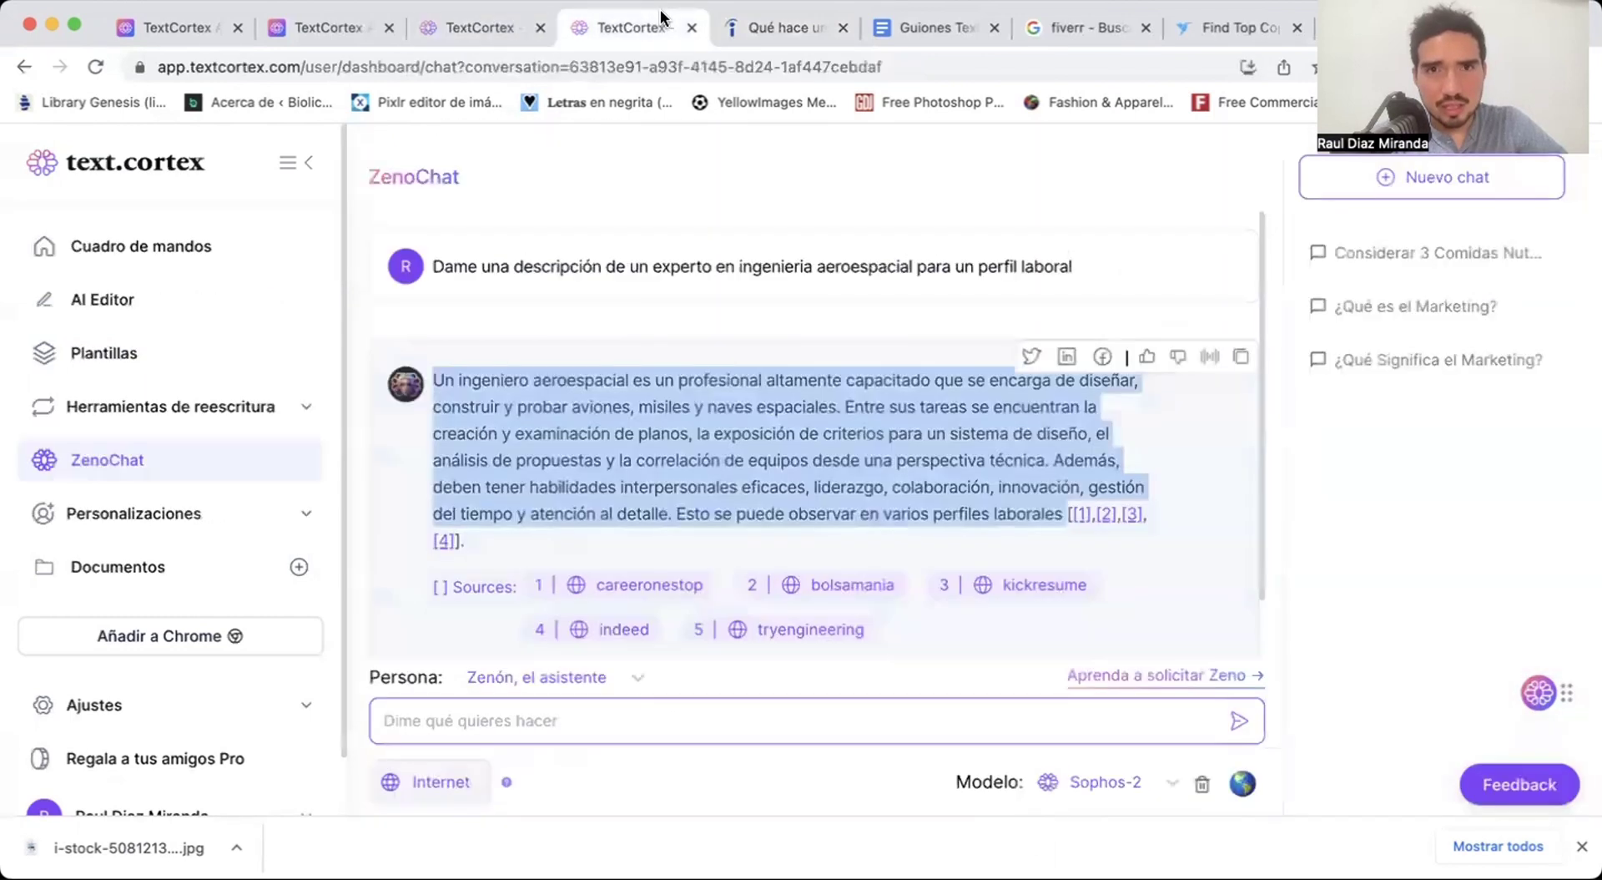
left_click(720, 733)
type("Cuentame ")
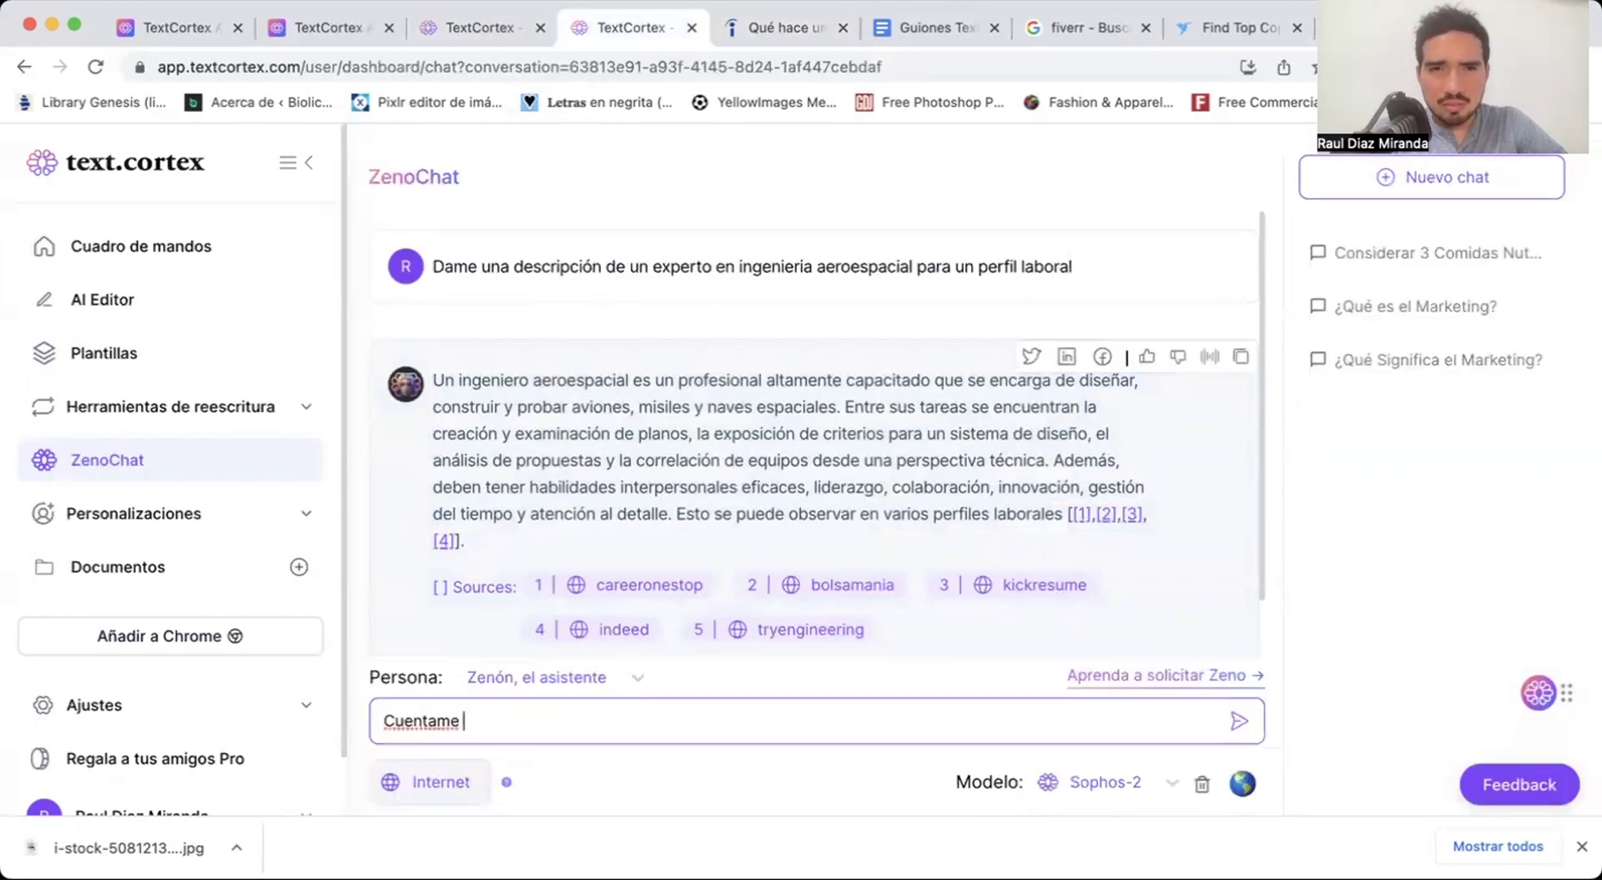
type("como seria su perso")
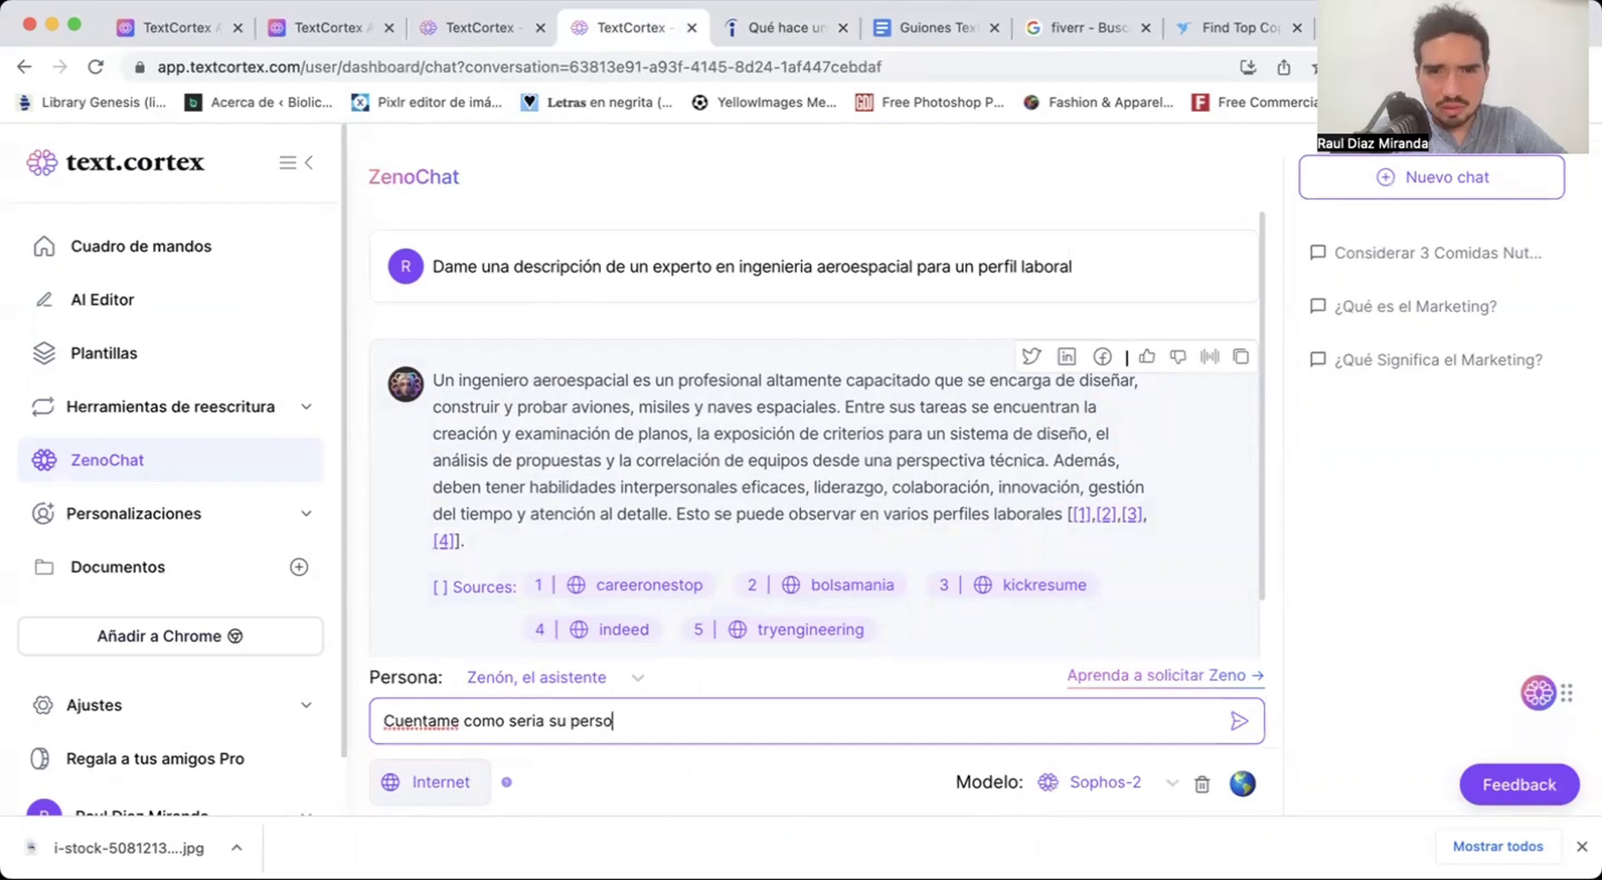
type("nal")
type("idad")
key("Return")
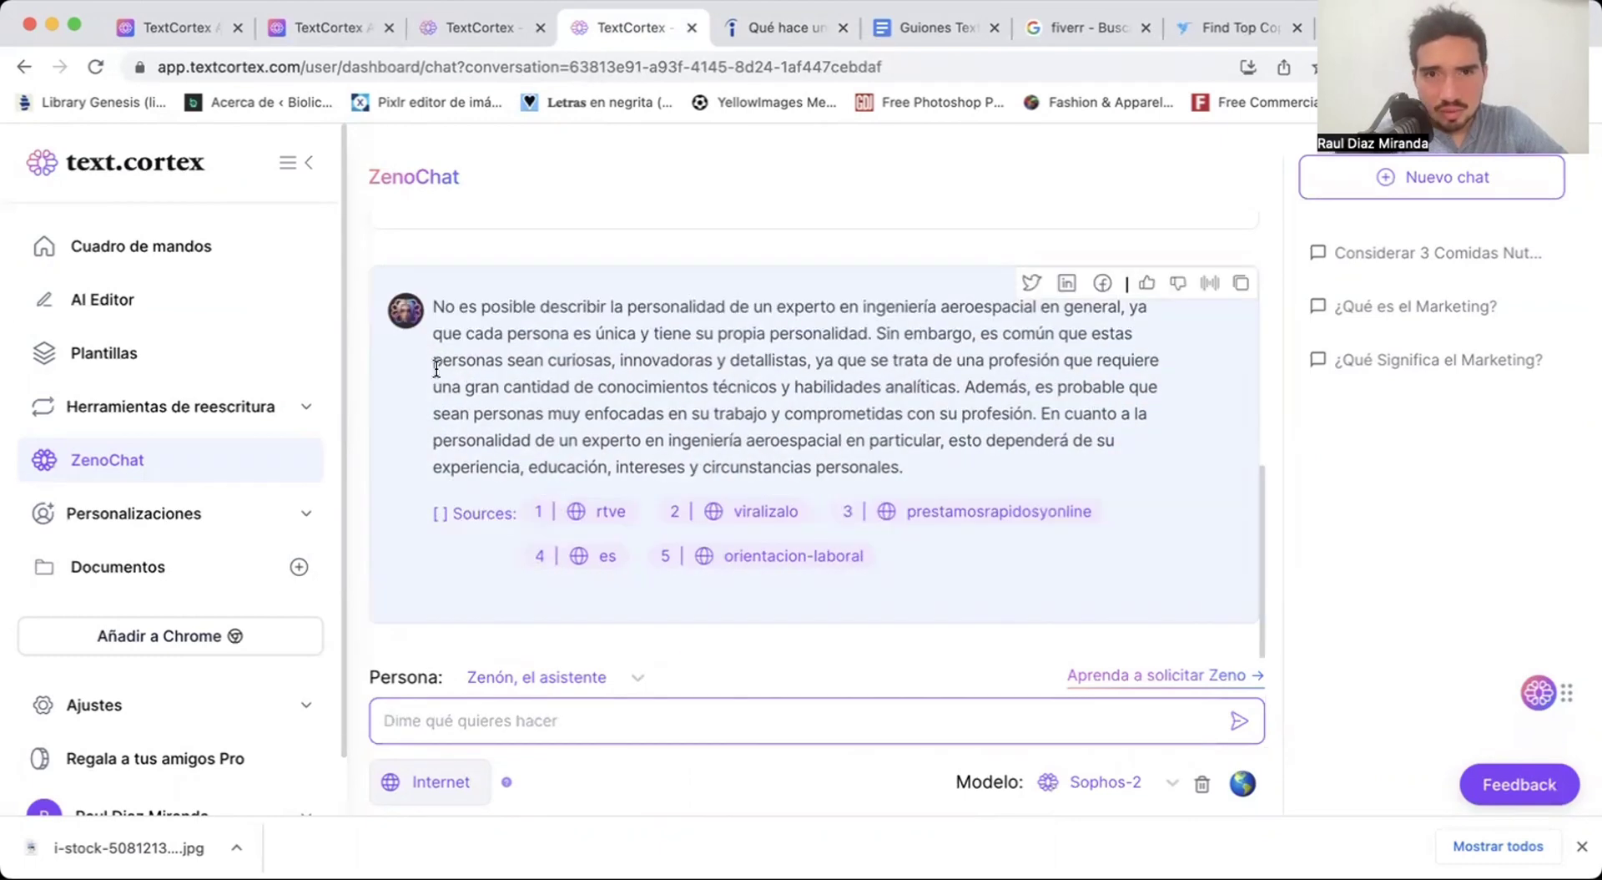
Copy the personality answer from "personas sean curiosas" to its end and paste it as the Descripción del personaje.
left_click_drag(433, 360, 952, 472)
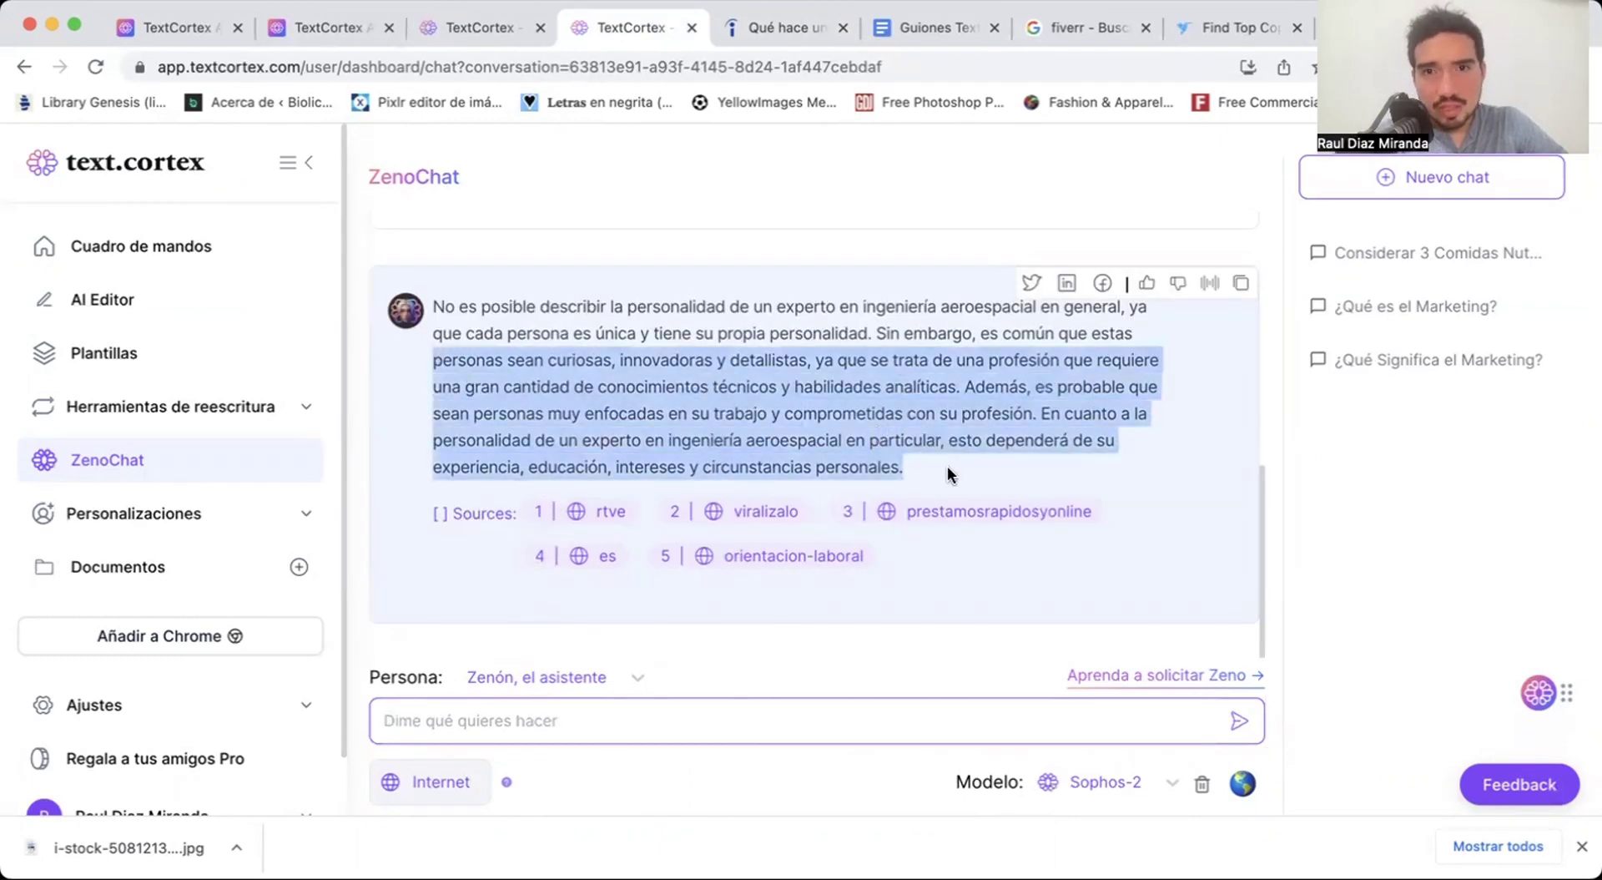
key("super+c")
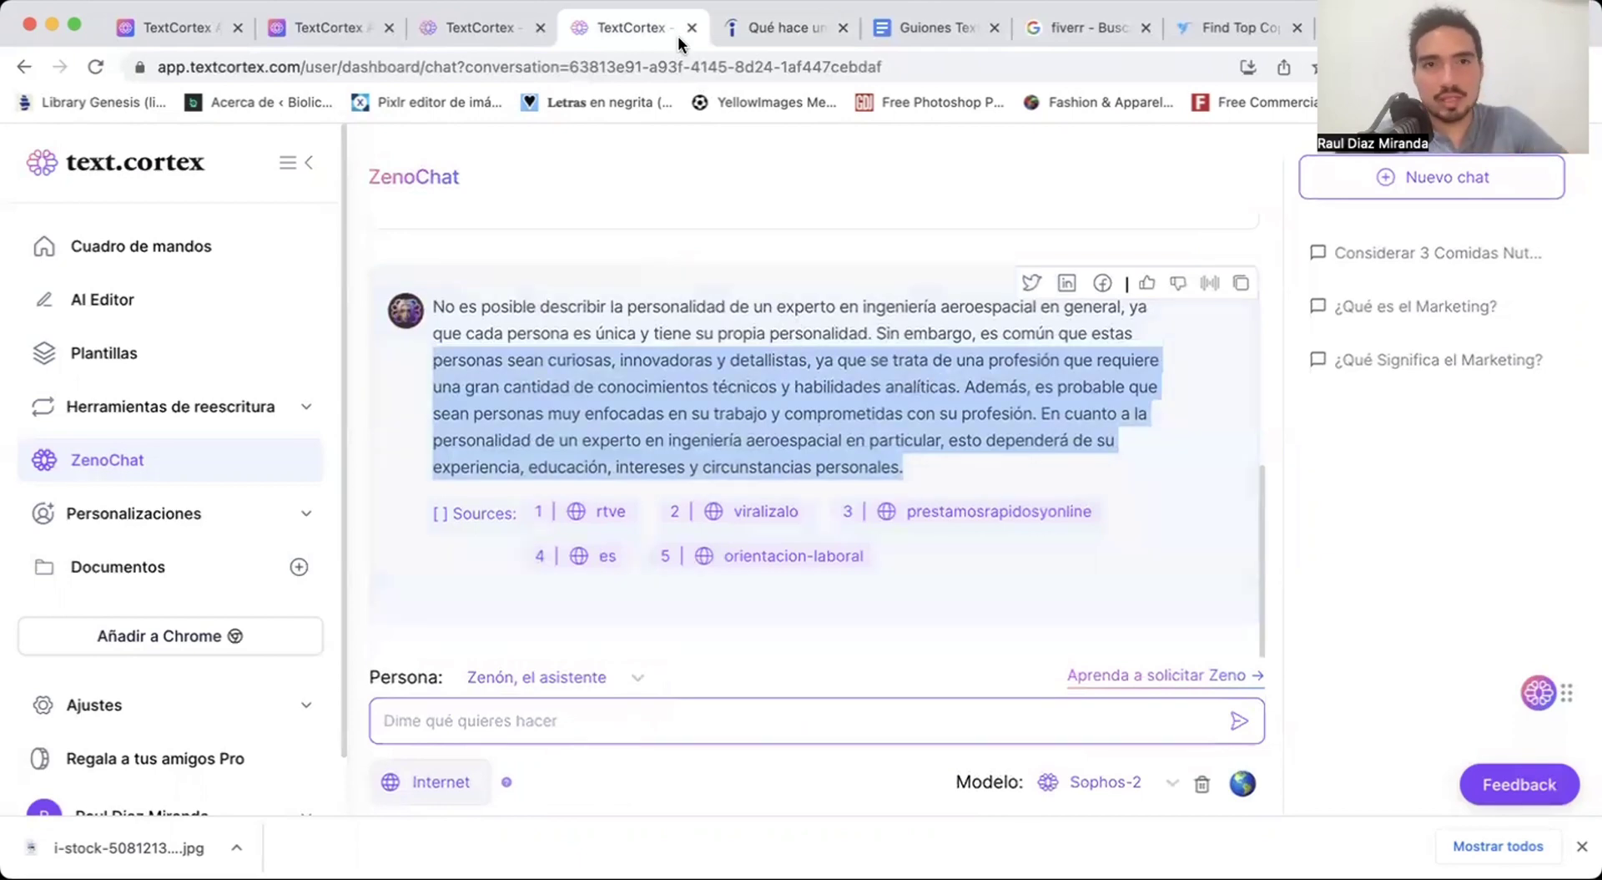
left_click(480, 28)
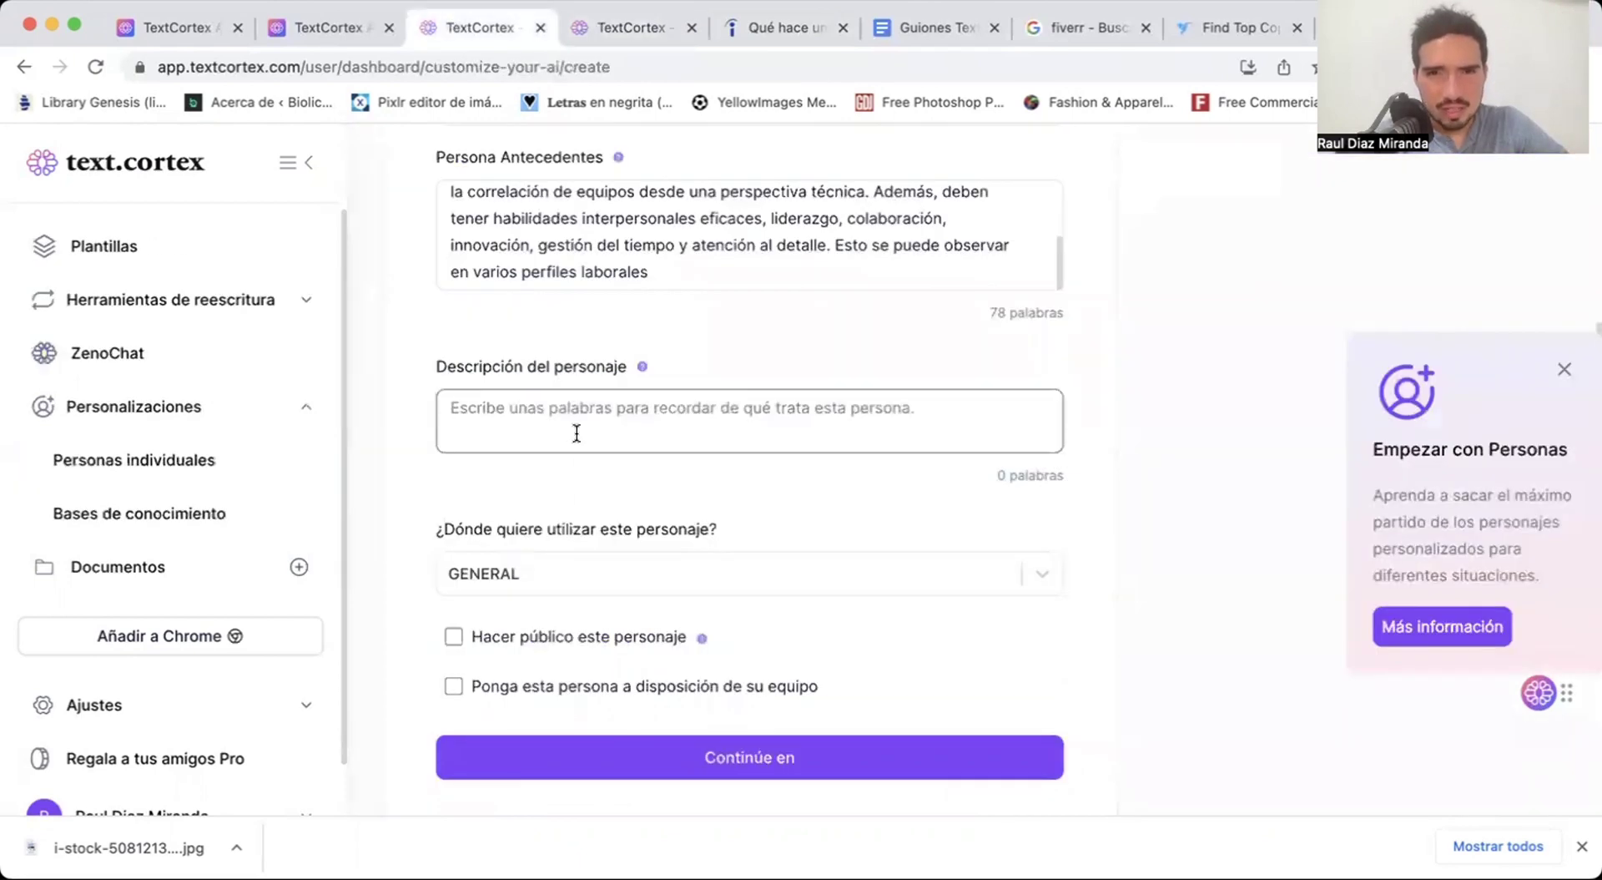
left_click(576, 433)
key("super+v")
Set where the persona is used to Publicidad y marketing.
scroll(666, 332, "down", 3)
left_click(665, 325)
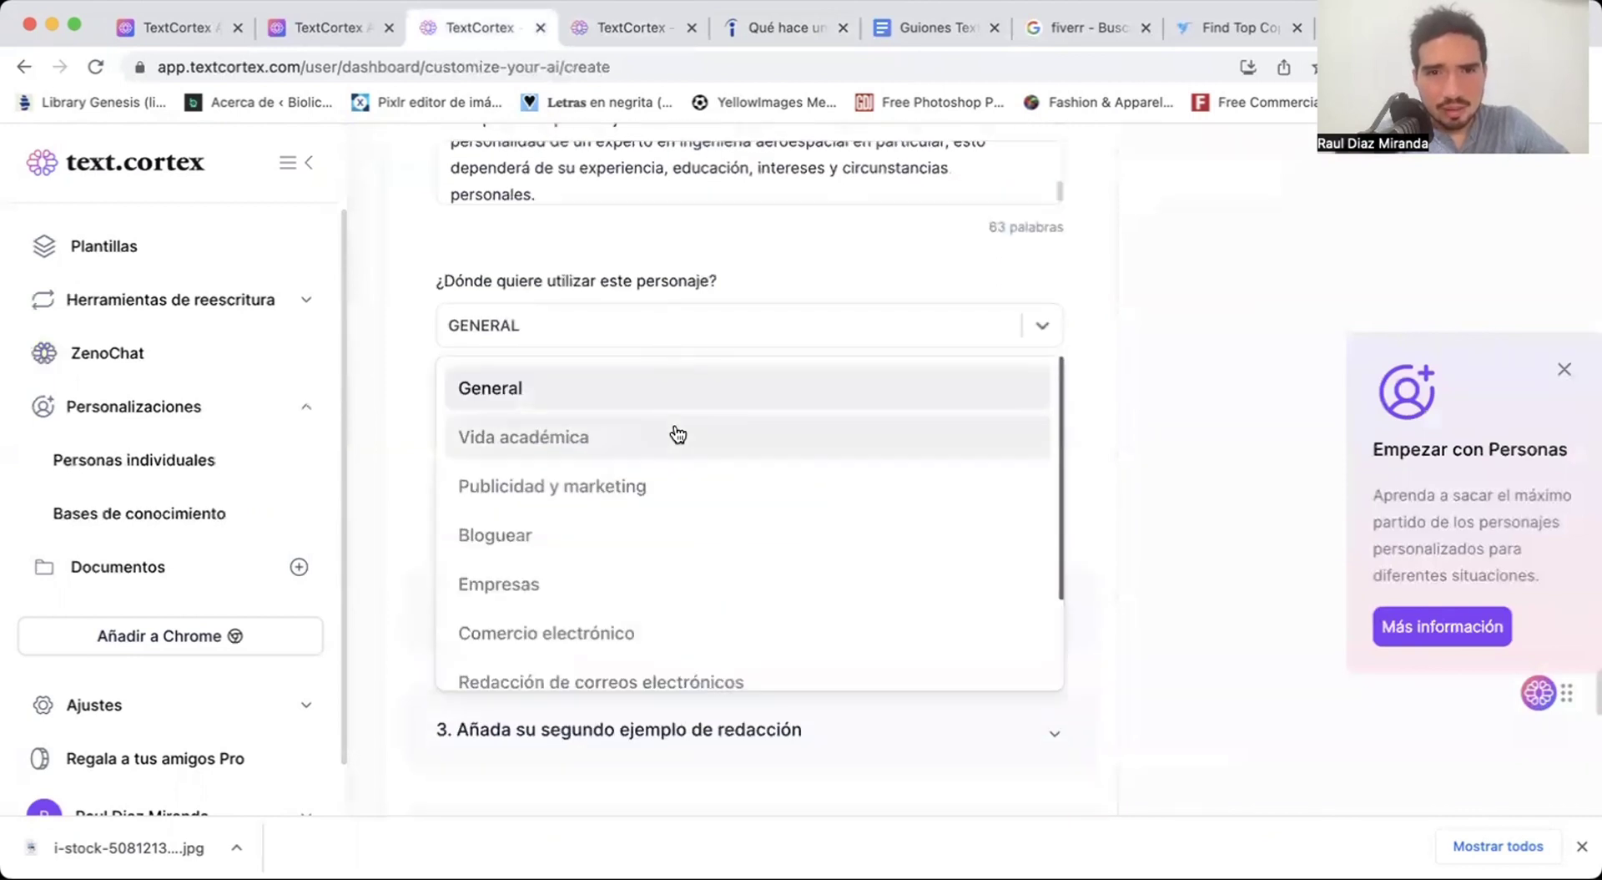
scroll(678, 434, "down", 3)
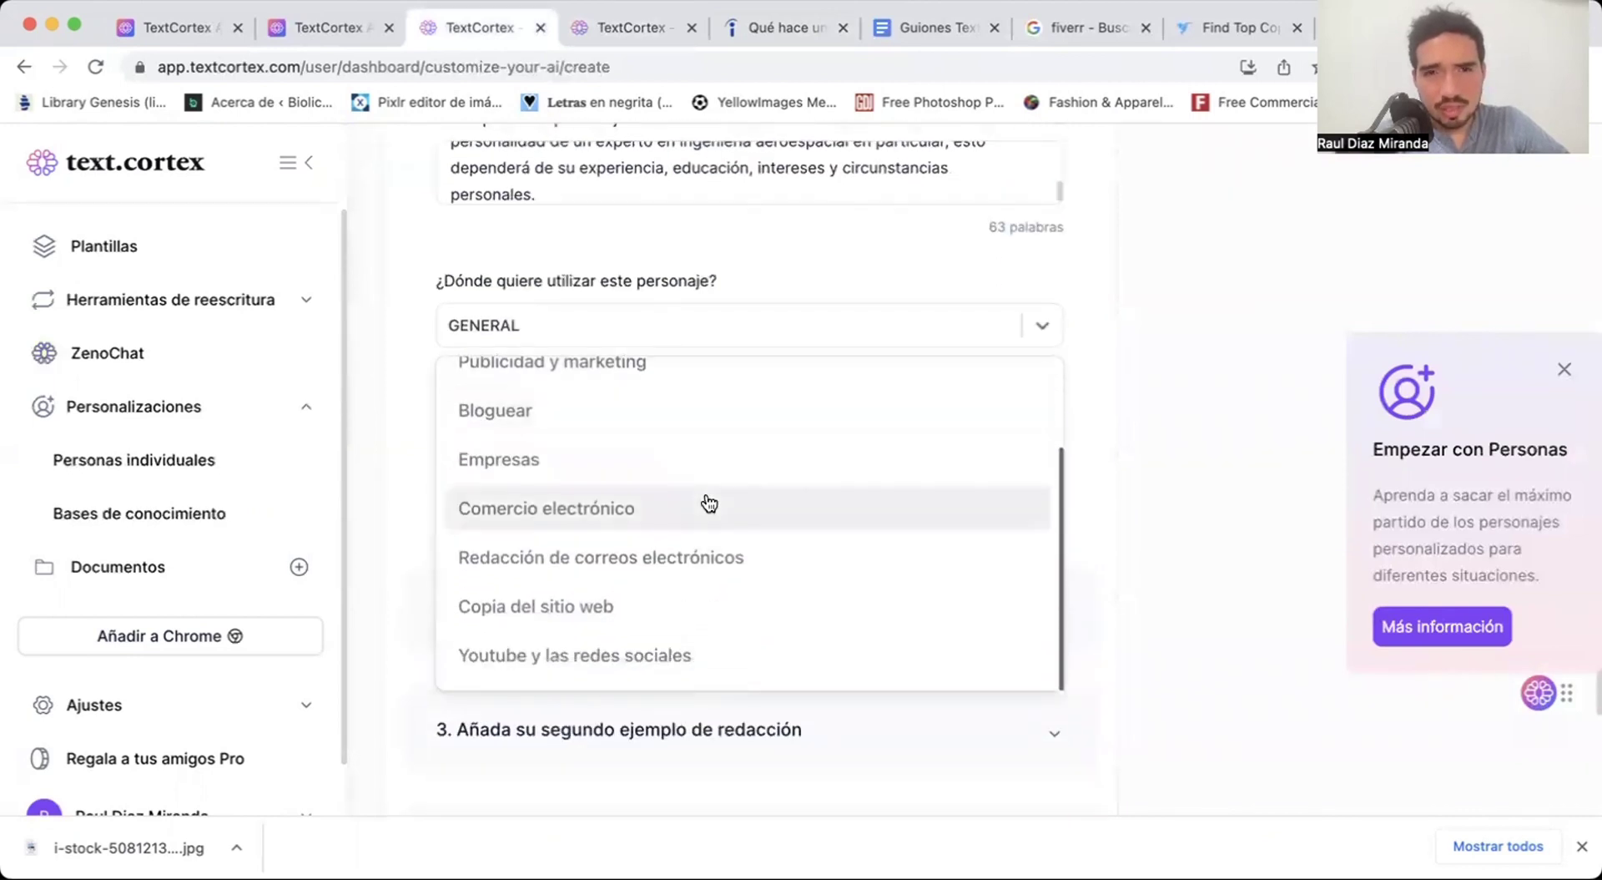
scroll(709, 503, "up", 3)
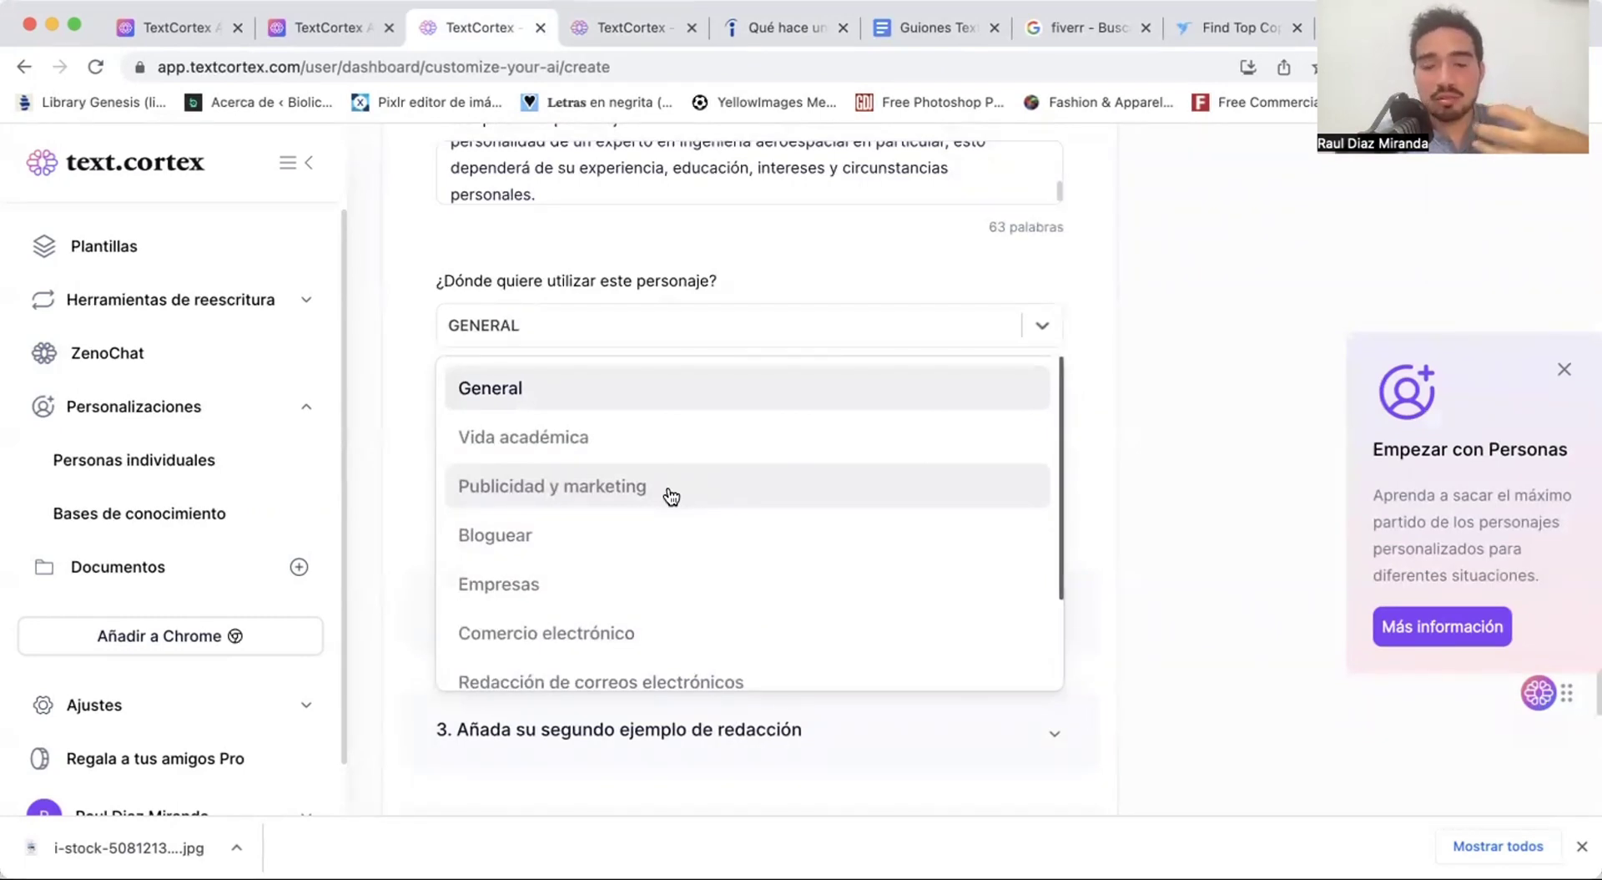
left_click(670, 495)
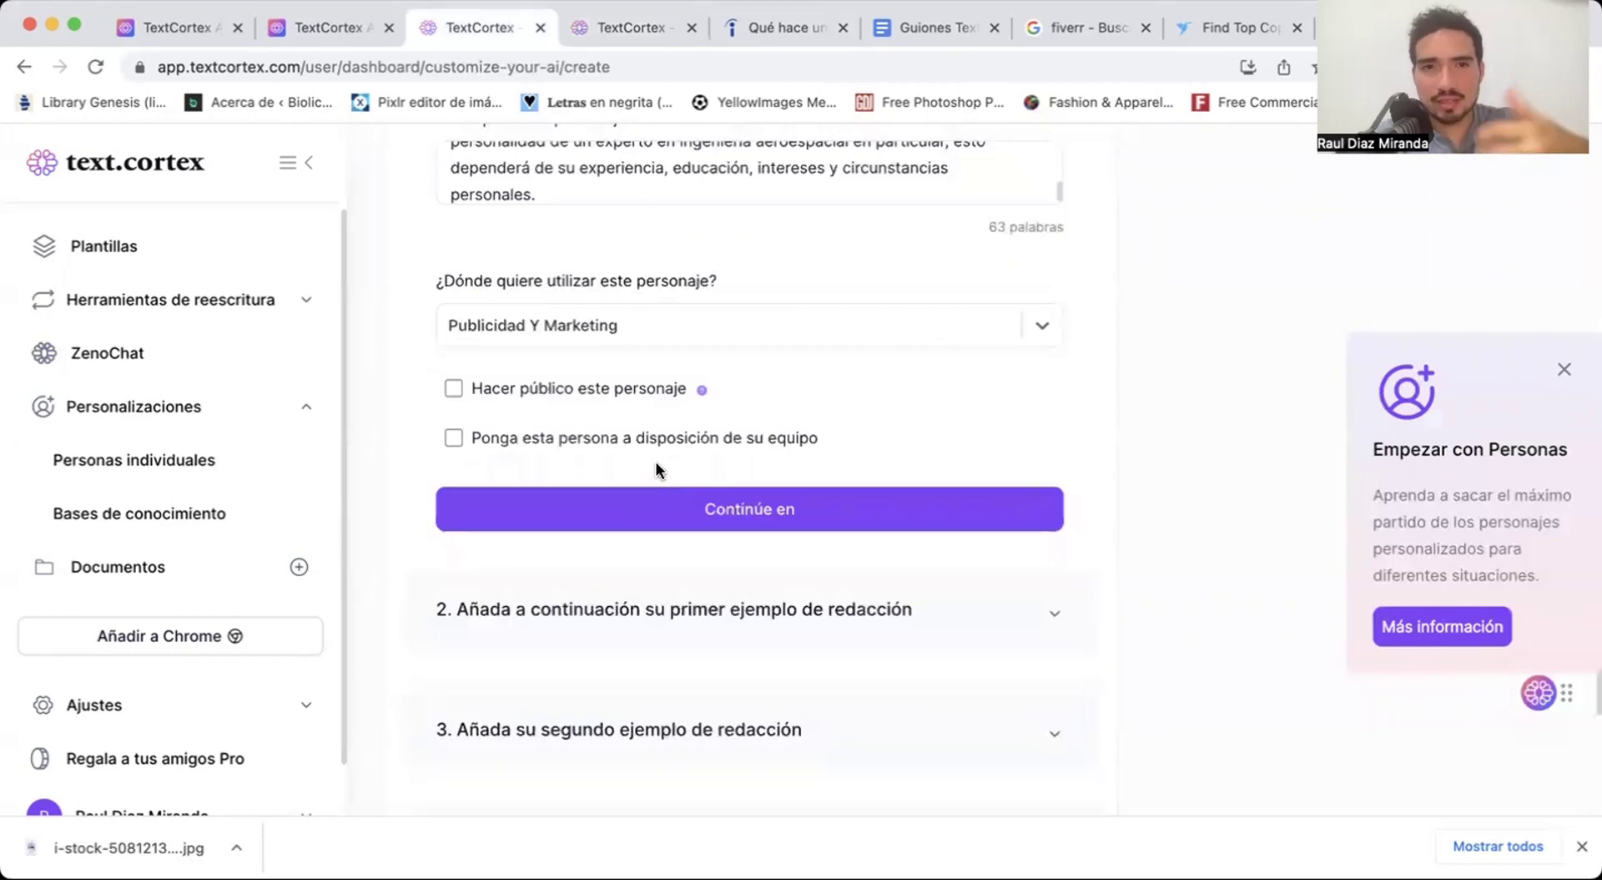
Finish the persona's introduction section and continue to the first writing example.
scroll(634, 426, "down", 1)
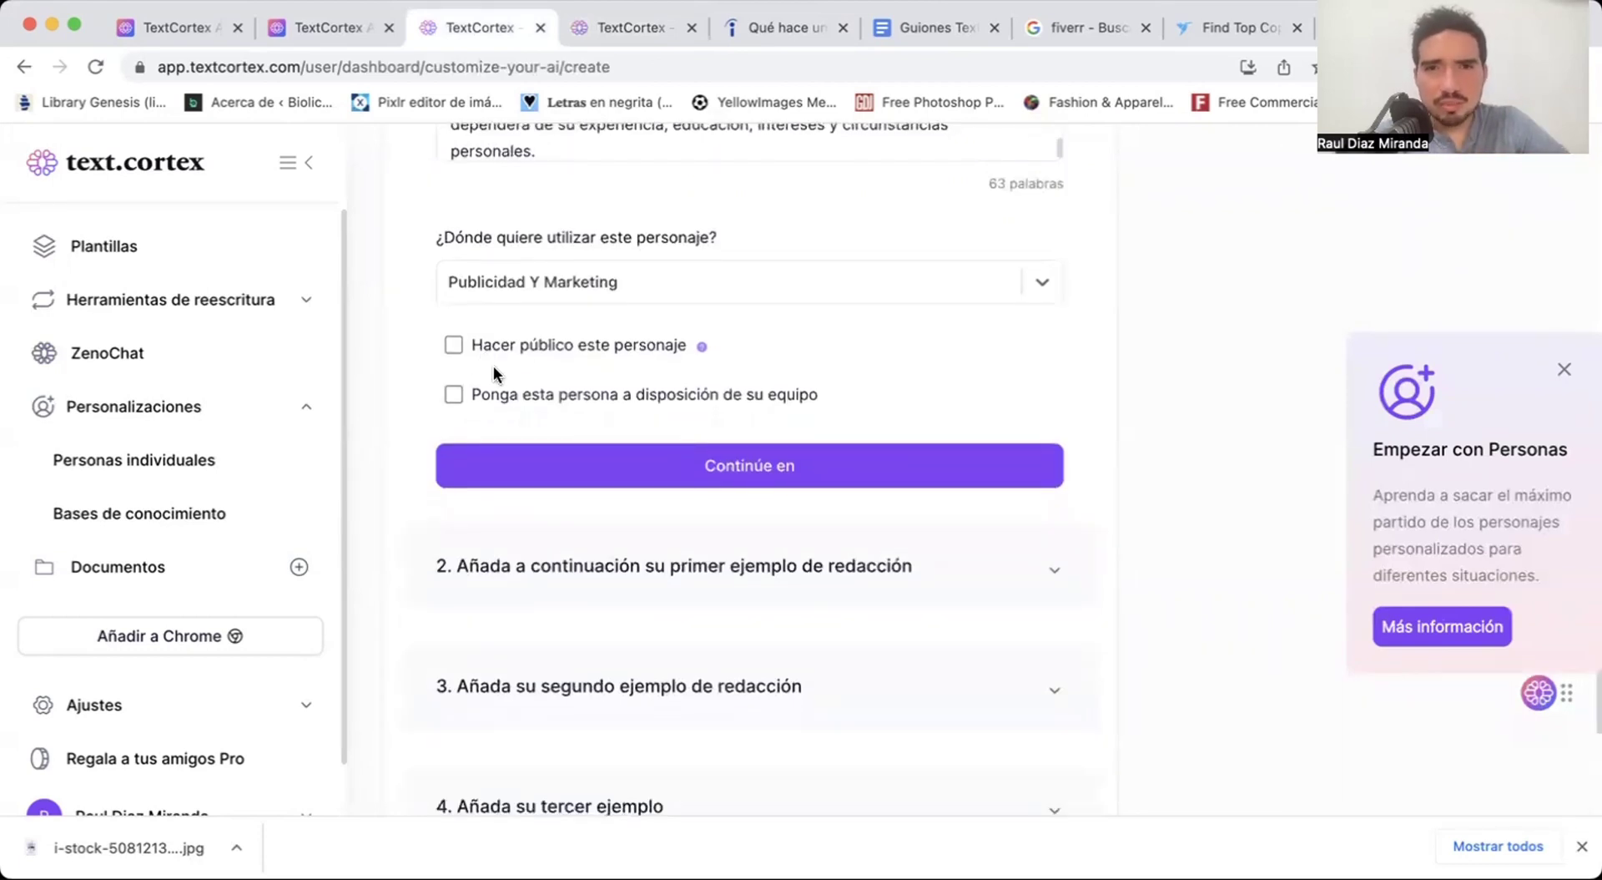
scroll(645, 446, "down", 1)
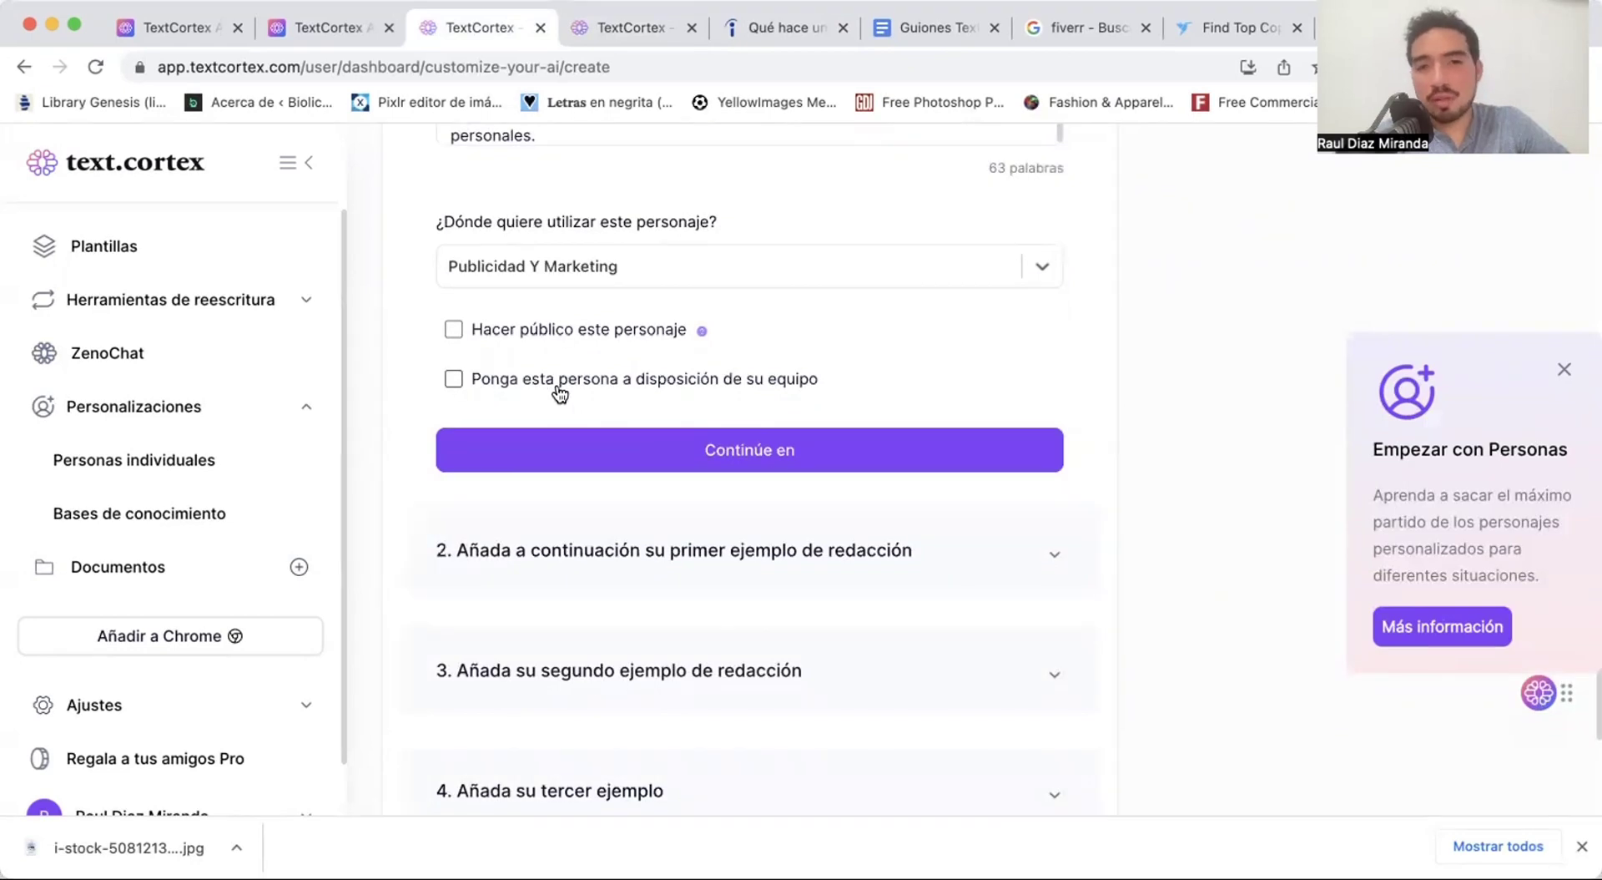
scroll(797, 451, "down", 2)
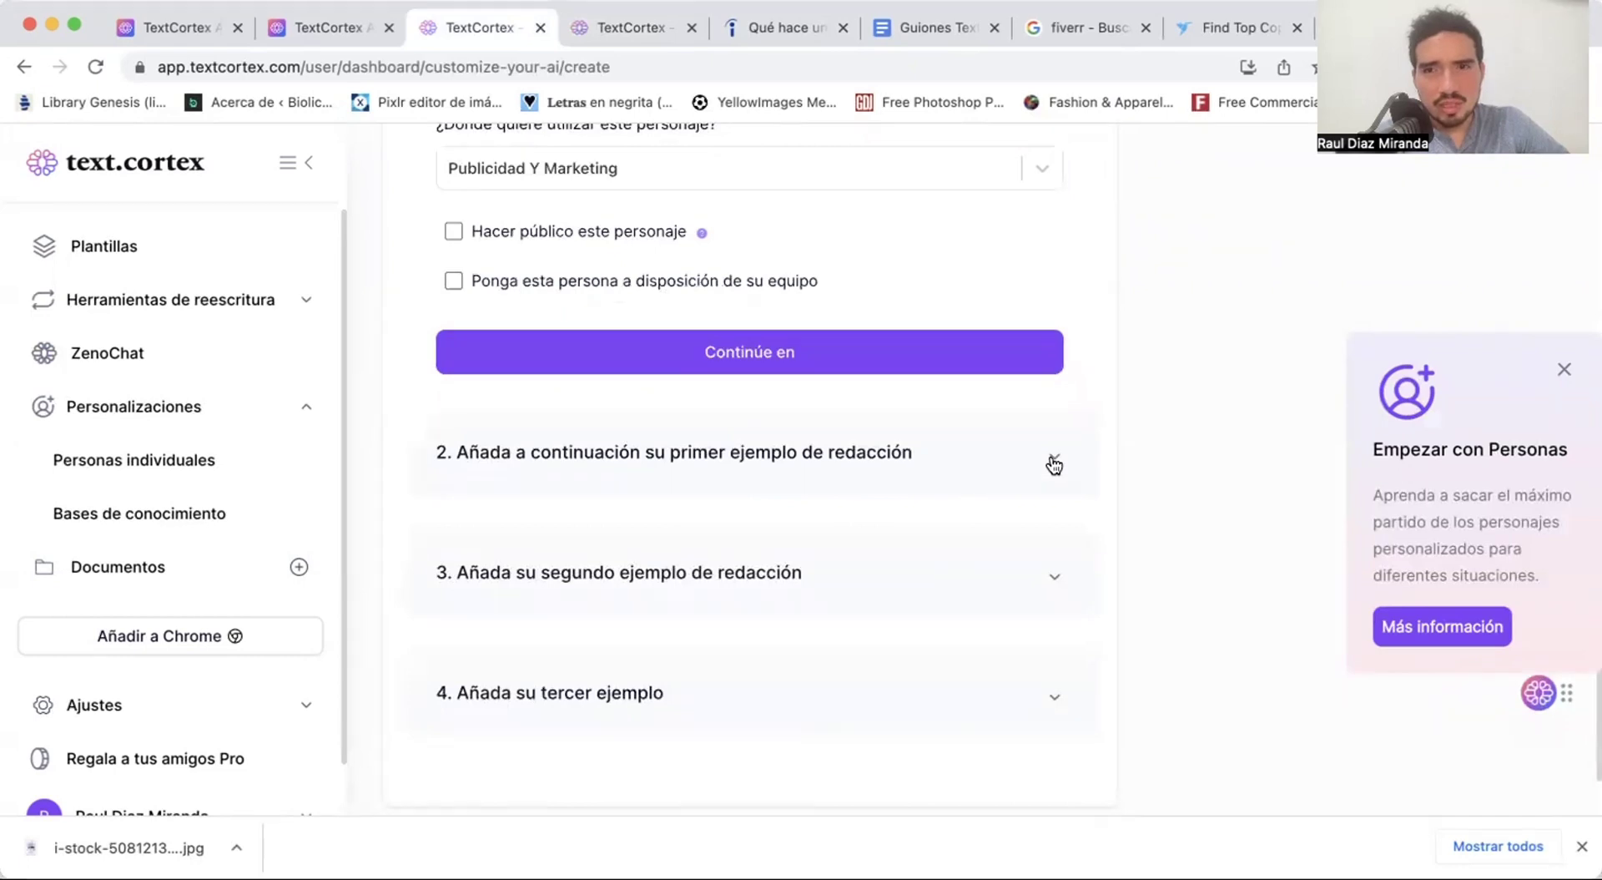
left_click(853, 347)
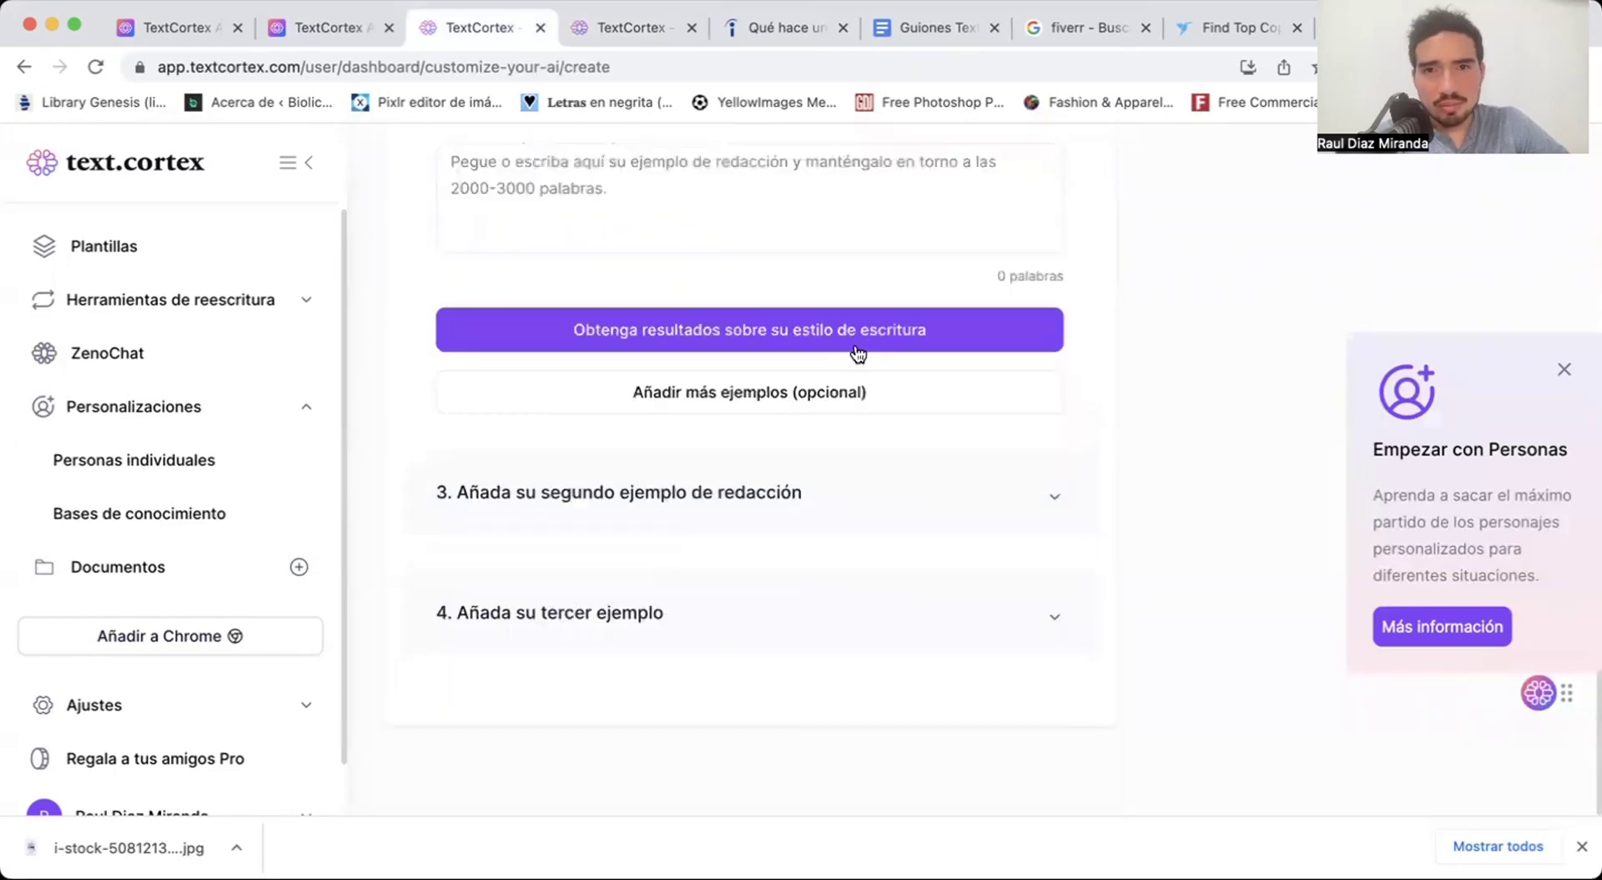
Return to ZenoChat and ask "Dime 5 nombres de famosos ingenieros aeroespaciales".
scroll(851, 425, "up", 3)
left_click(760, 434)
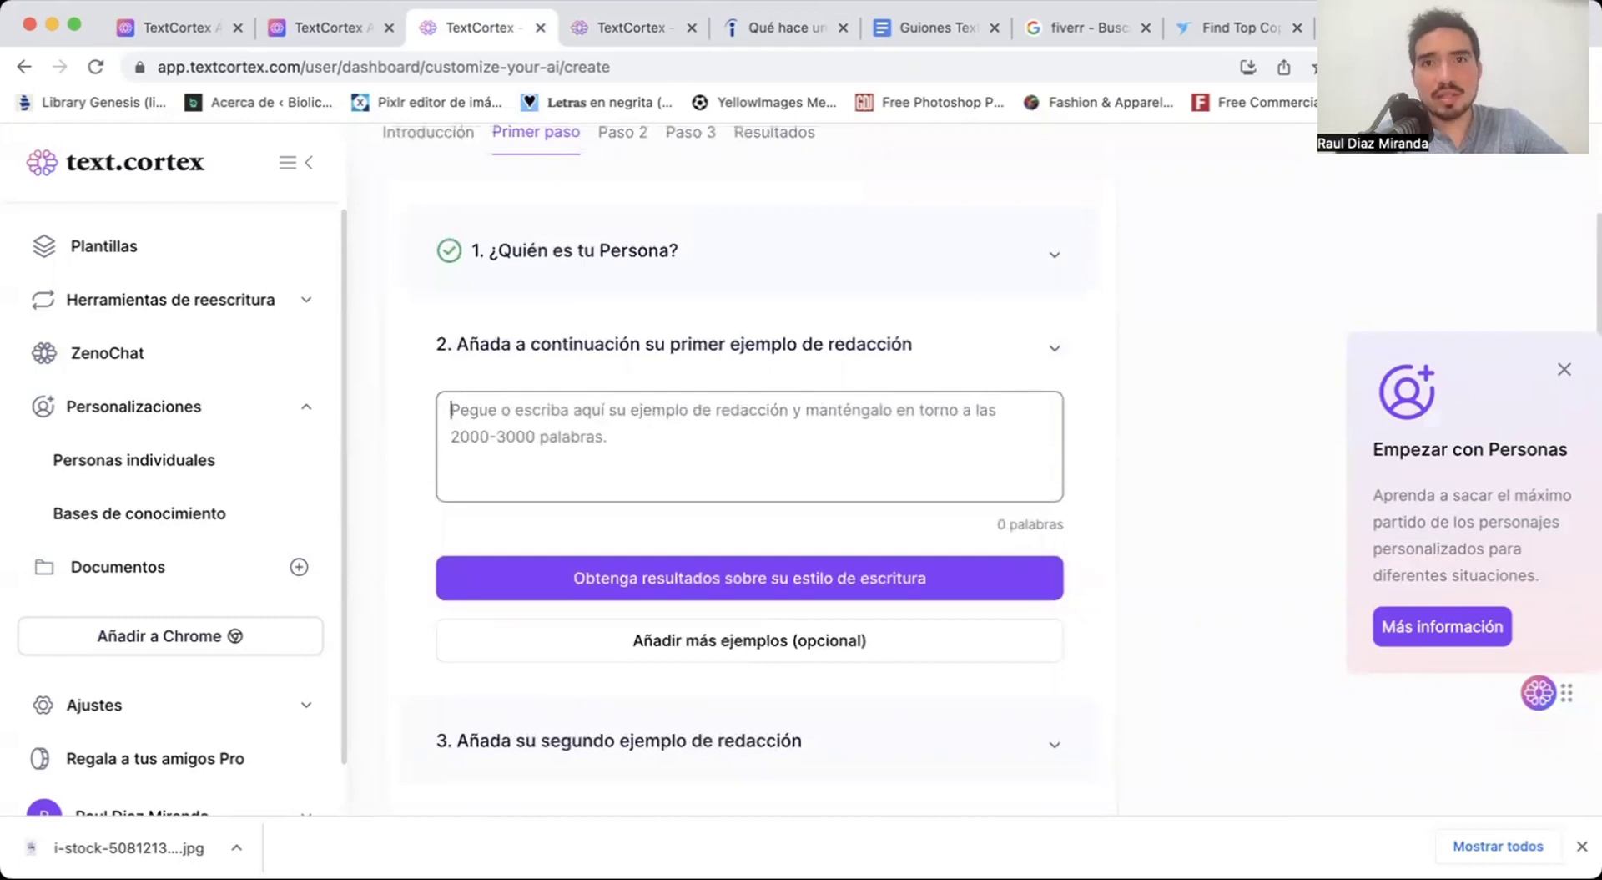
left_click(652, 38)
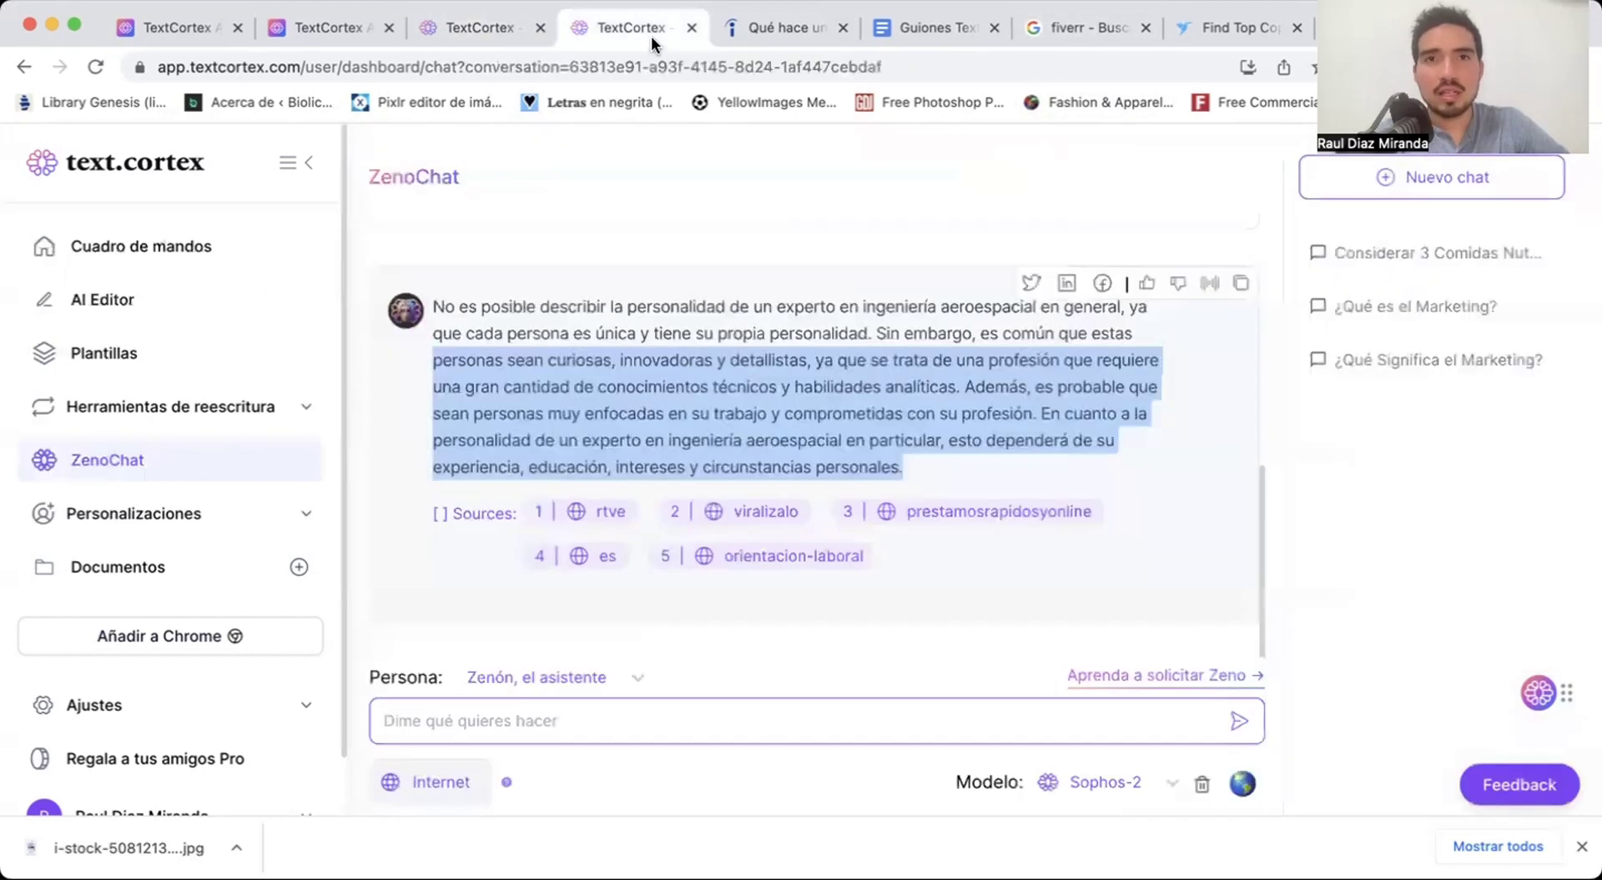
left_click(661, 714)
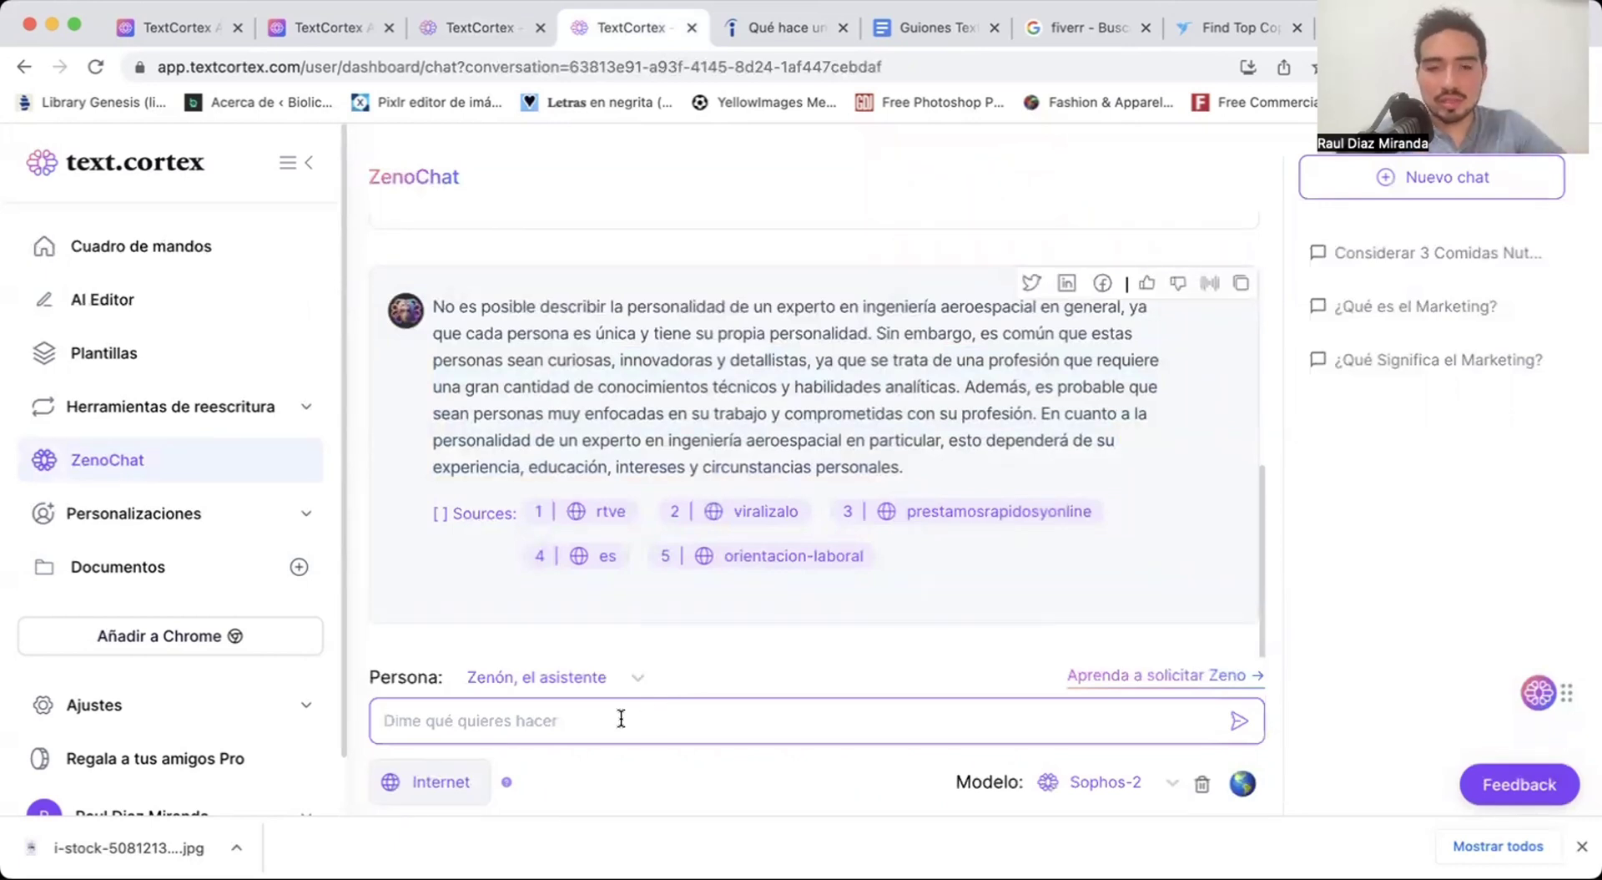
type("Dime ")
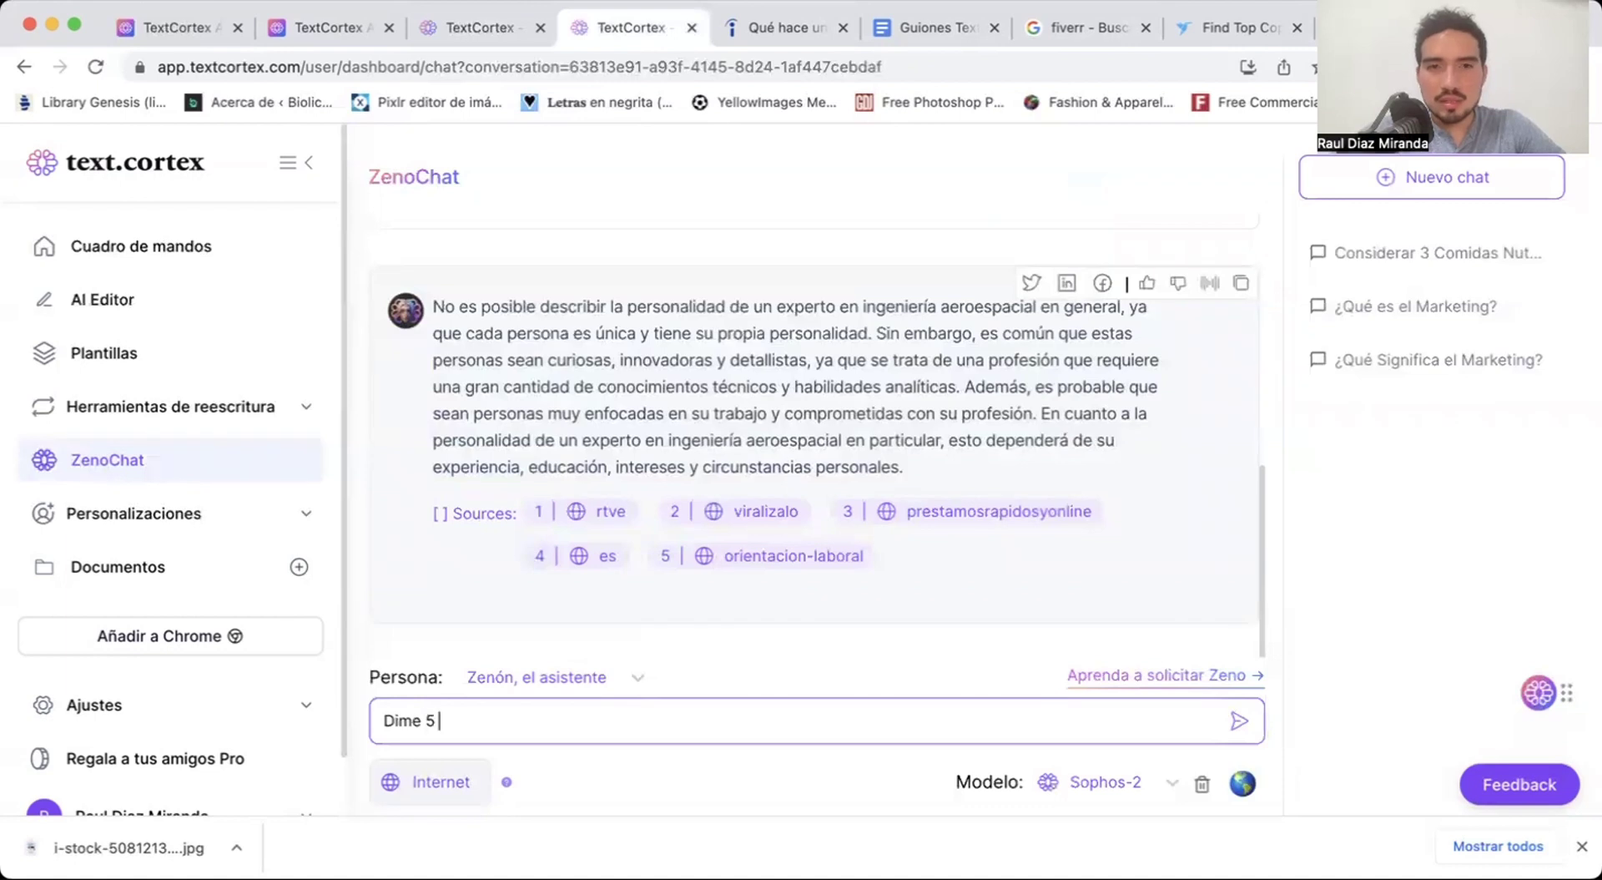
type("5 nombres de")
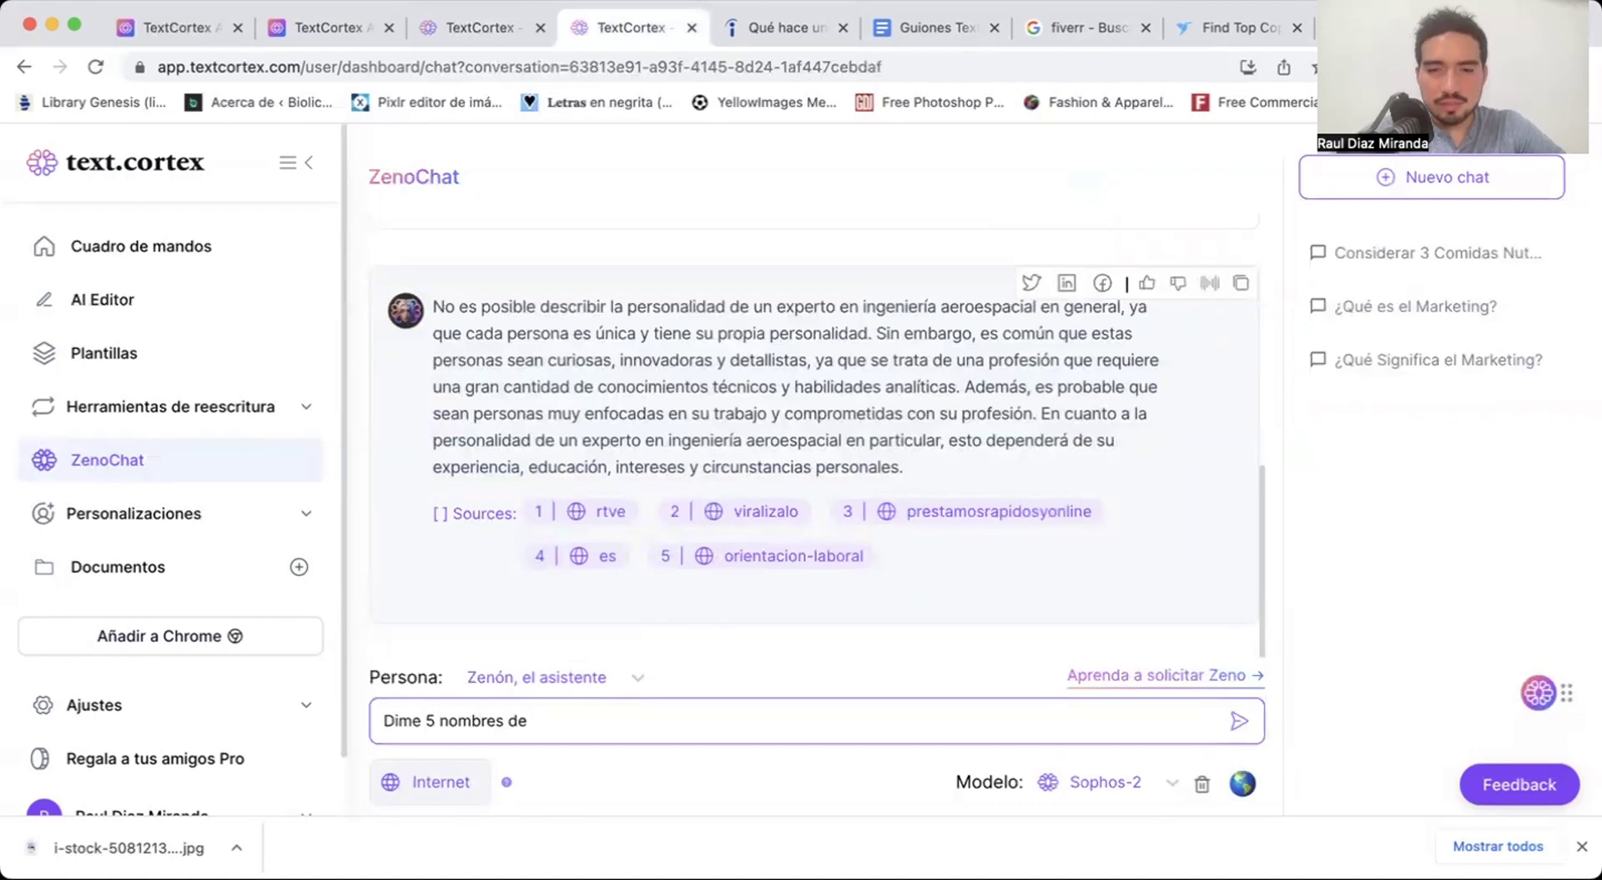
type(" famosos in")
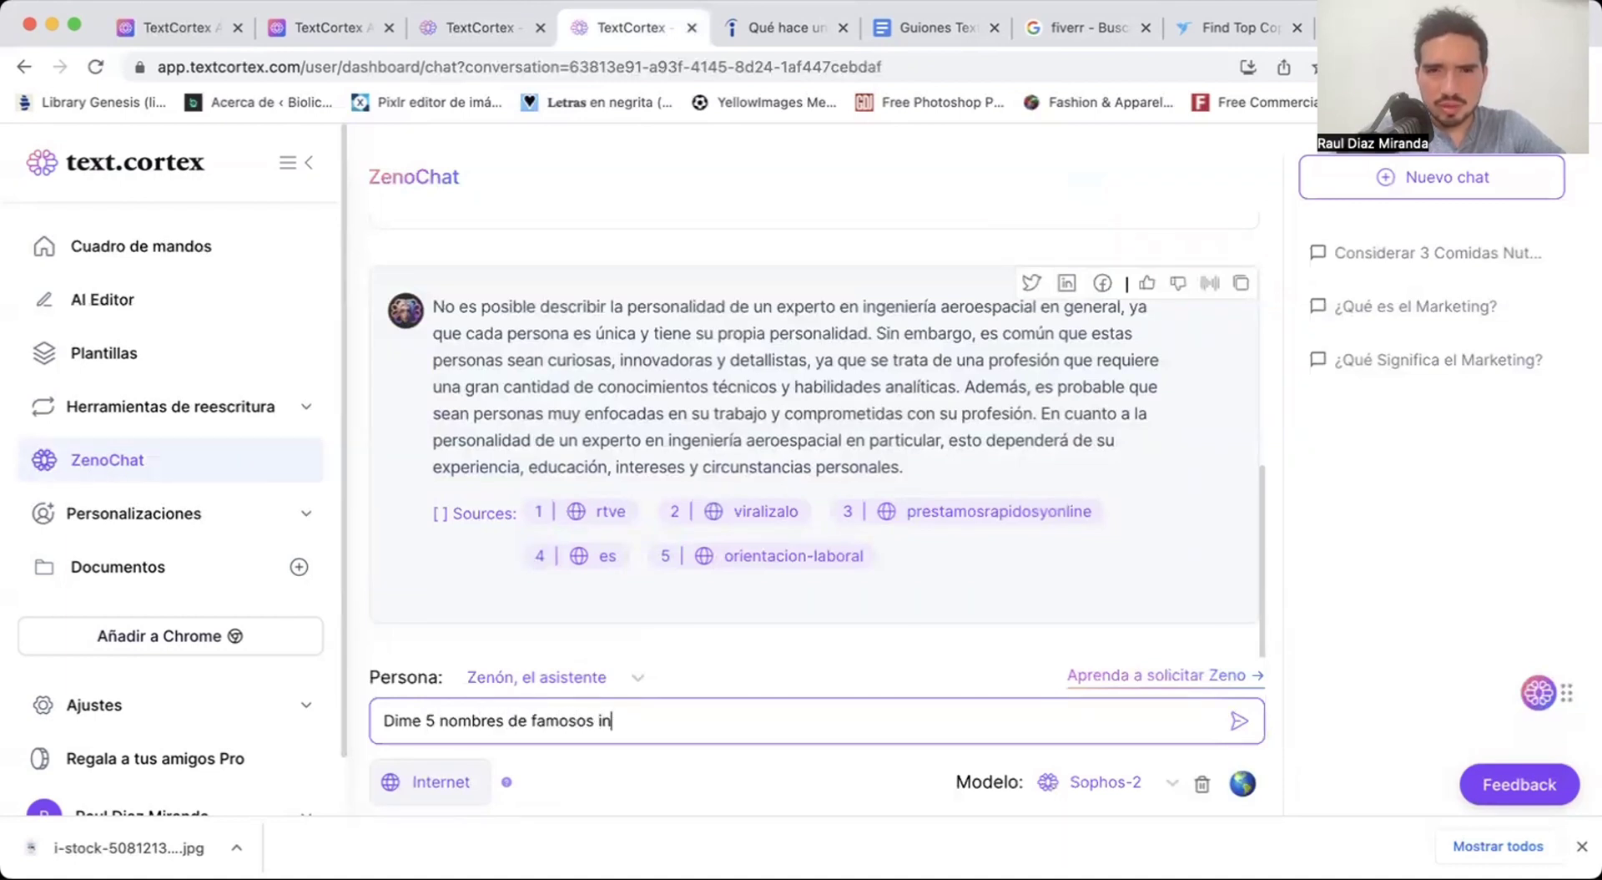
type("genieros aeroesp")
key("BackSpace")
type("espa")
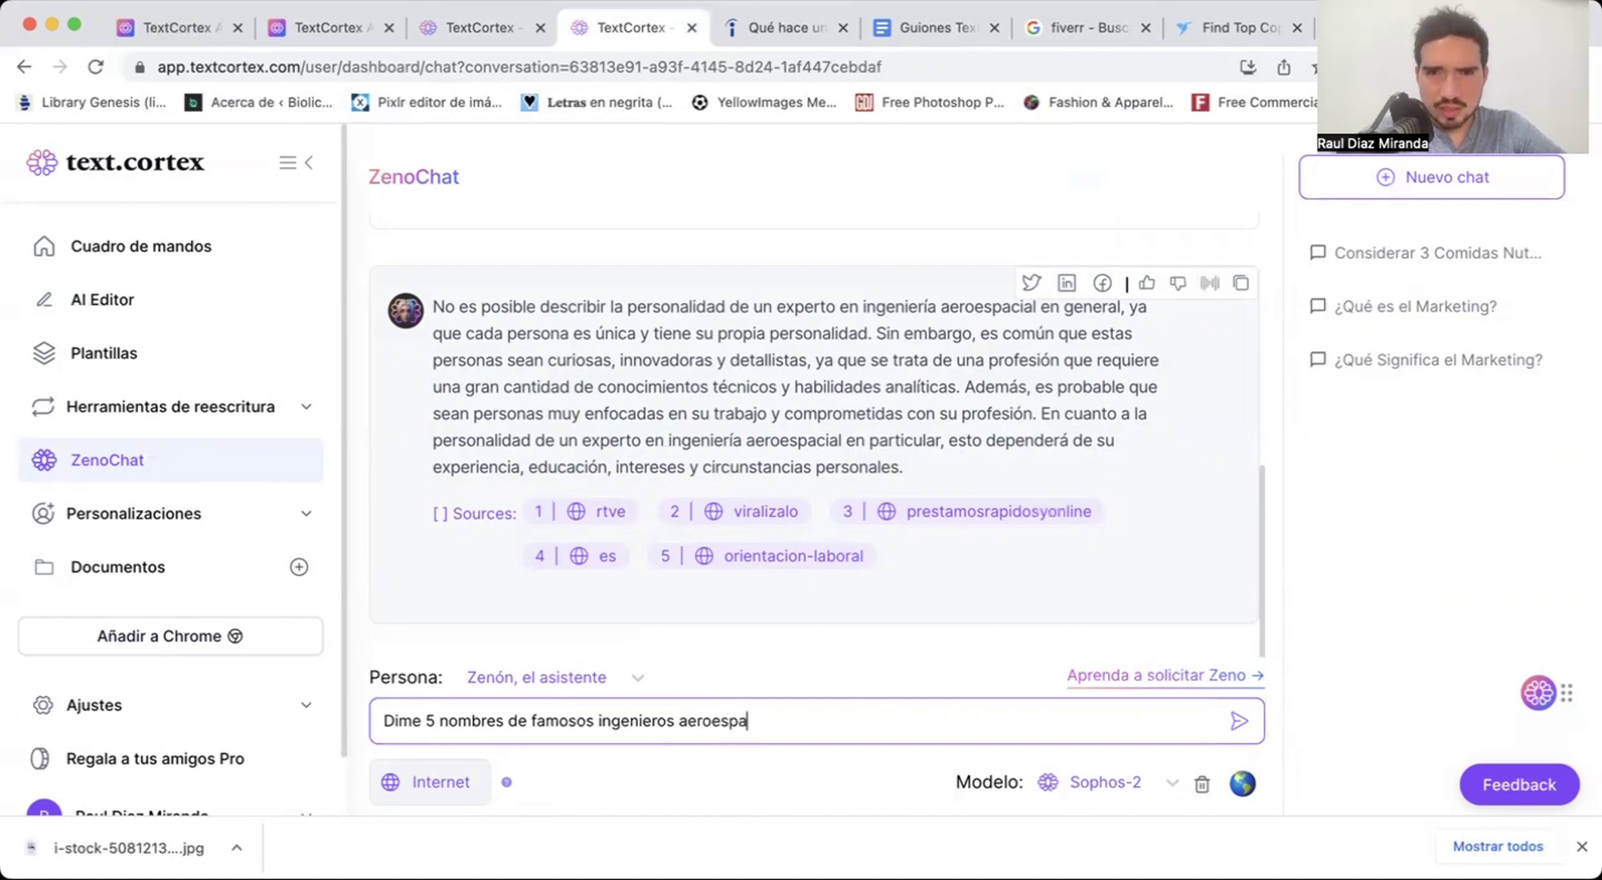
type("ciales")
key("Return")
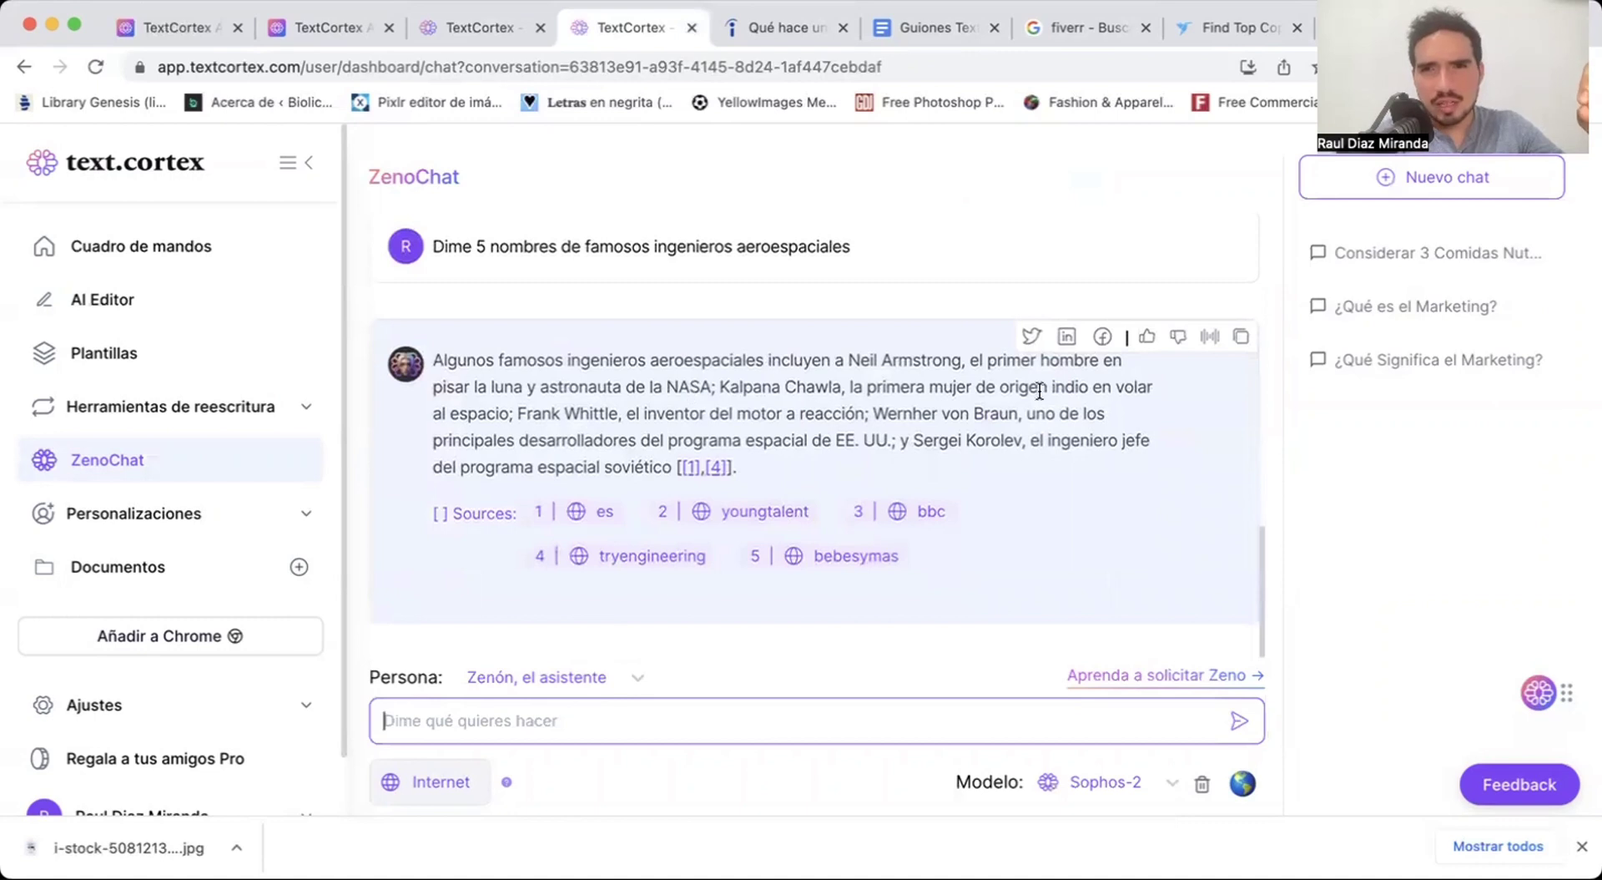
Copy the name "Frank Whittle" from the ZenoChat answer.
left_click_drag(851, 357, 788, 357)
left_click(725, 379)
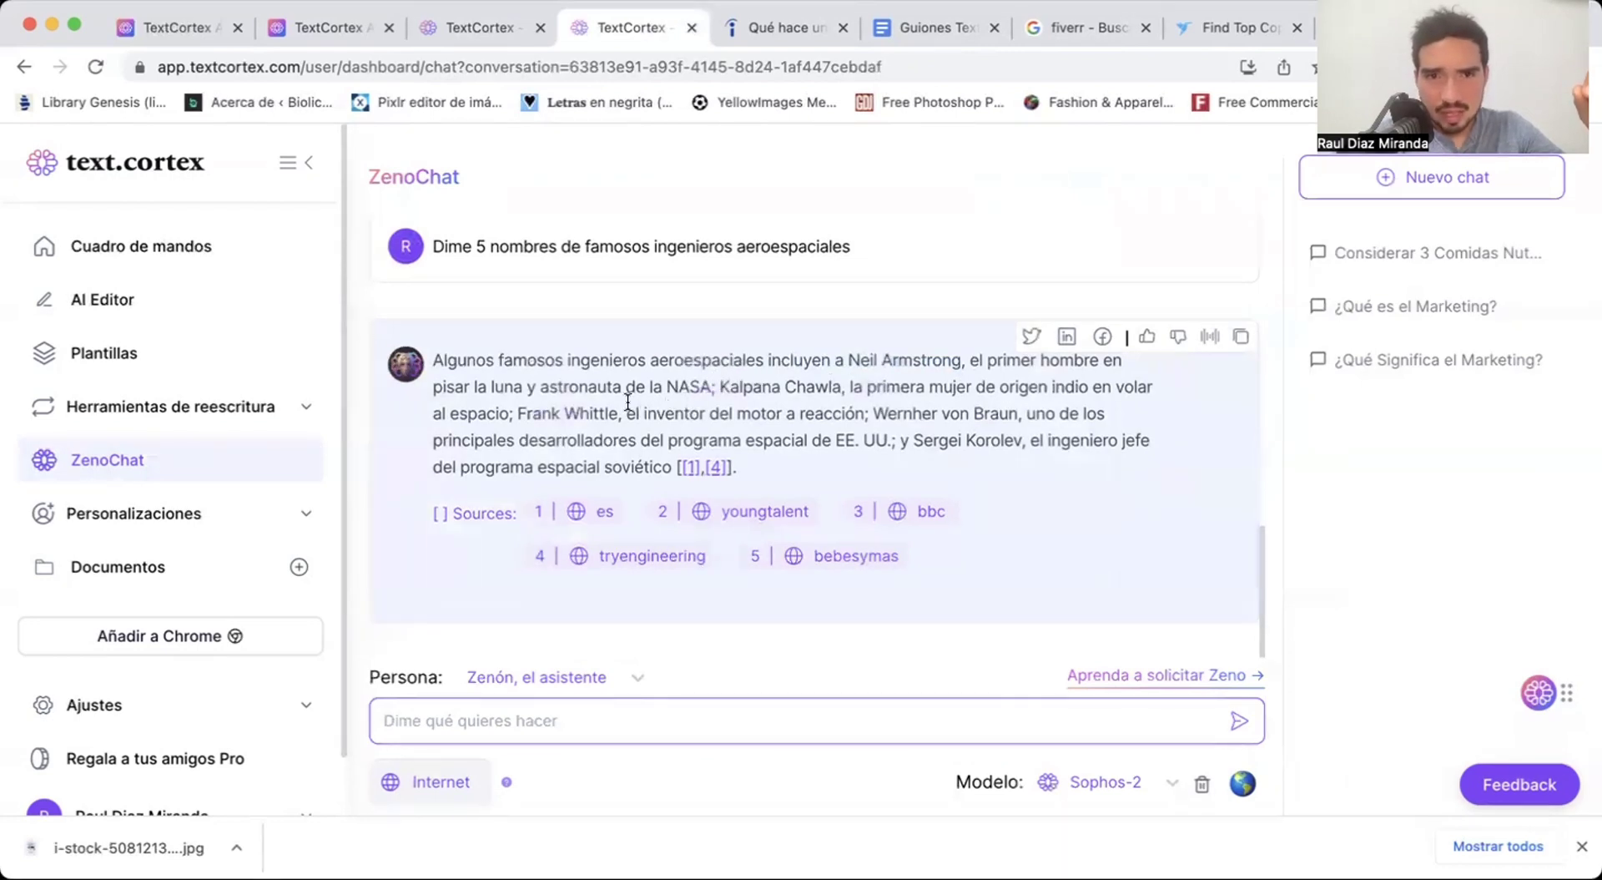
left_click_drag(615, 411, 510, 411)
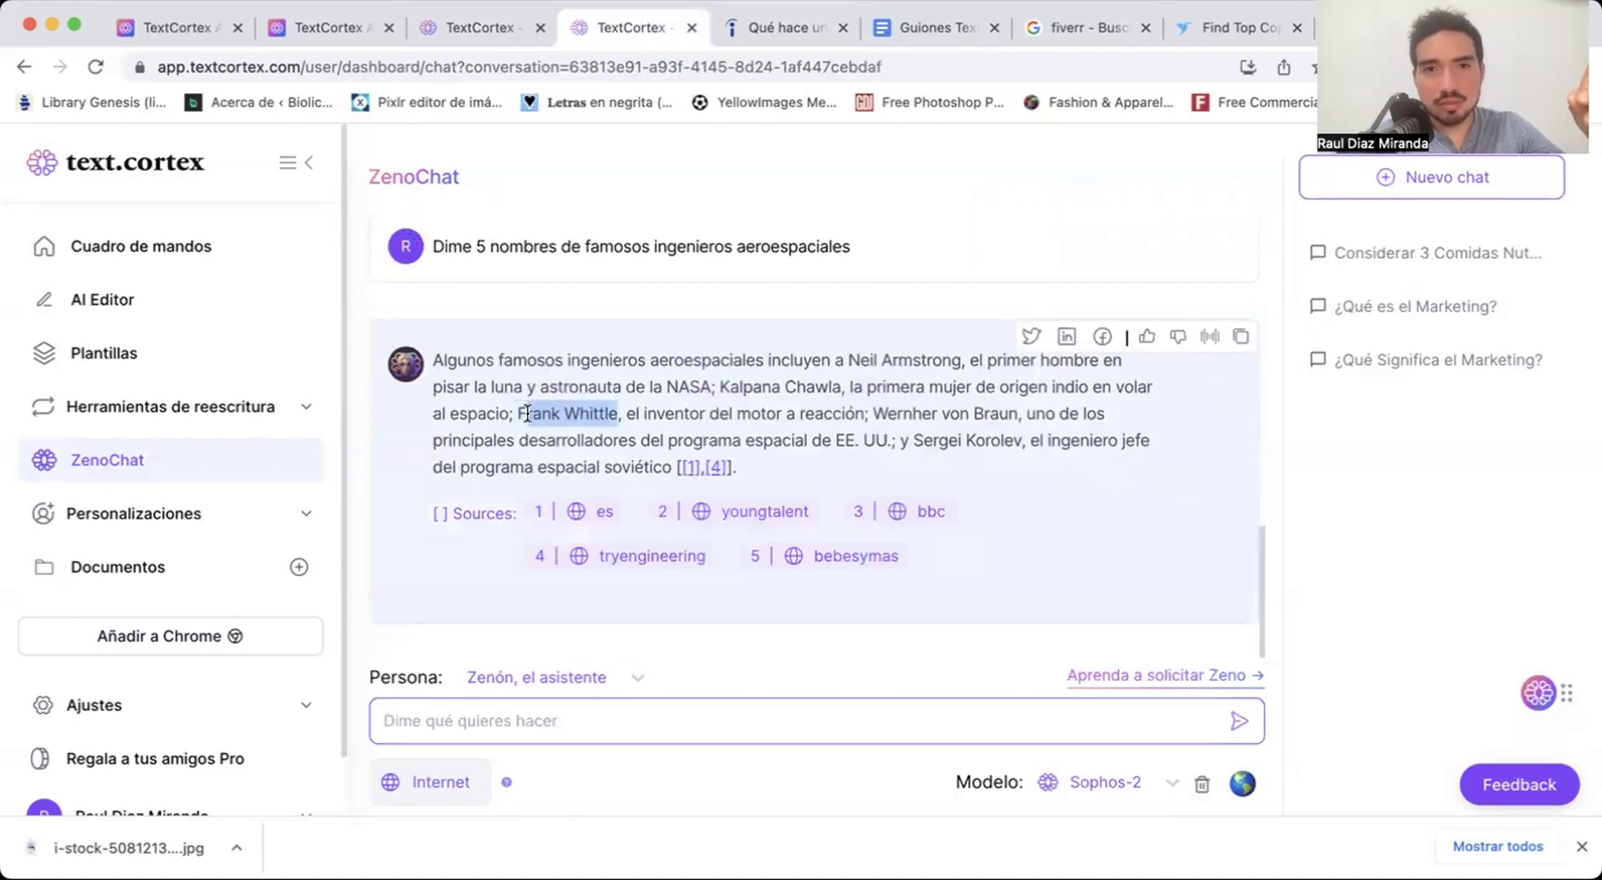
left_click_drag(527, 413, 521, 410)
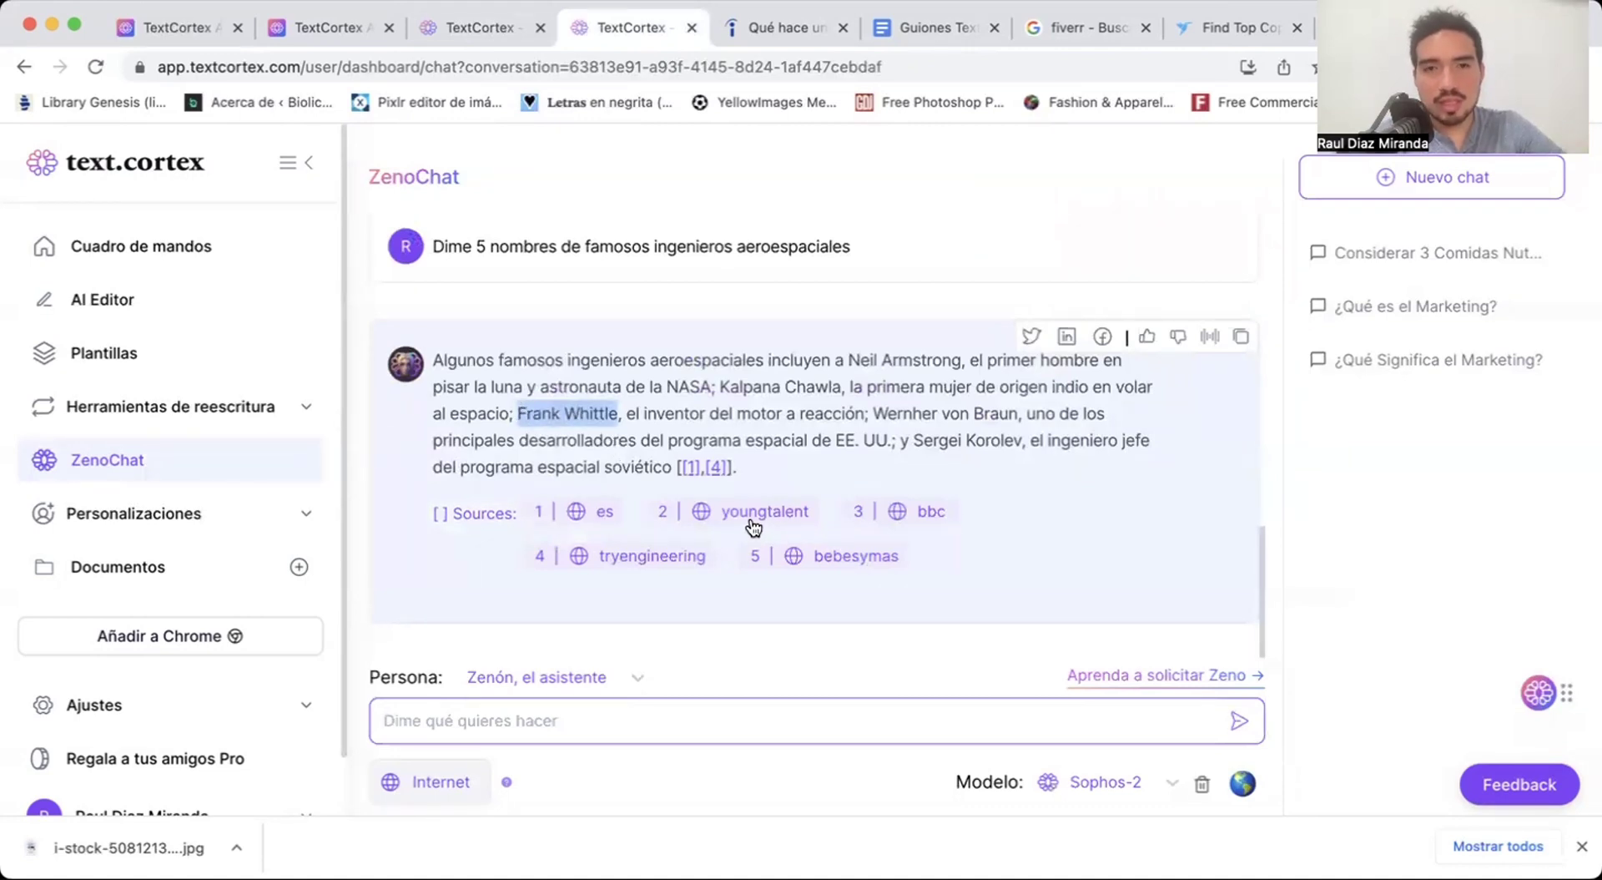
left_click(467, 26)
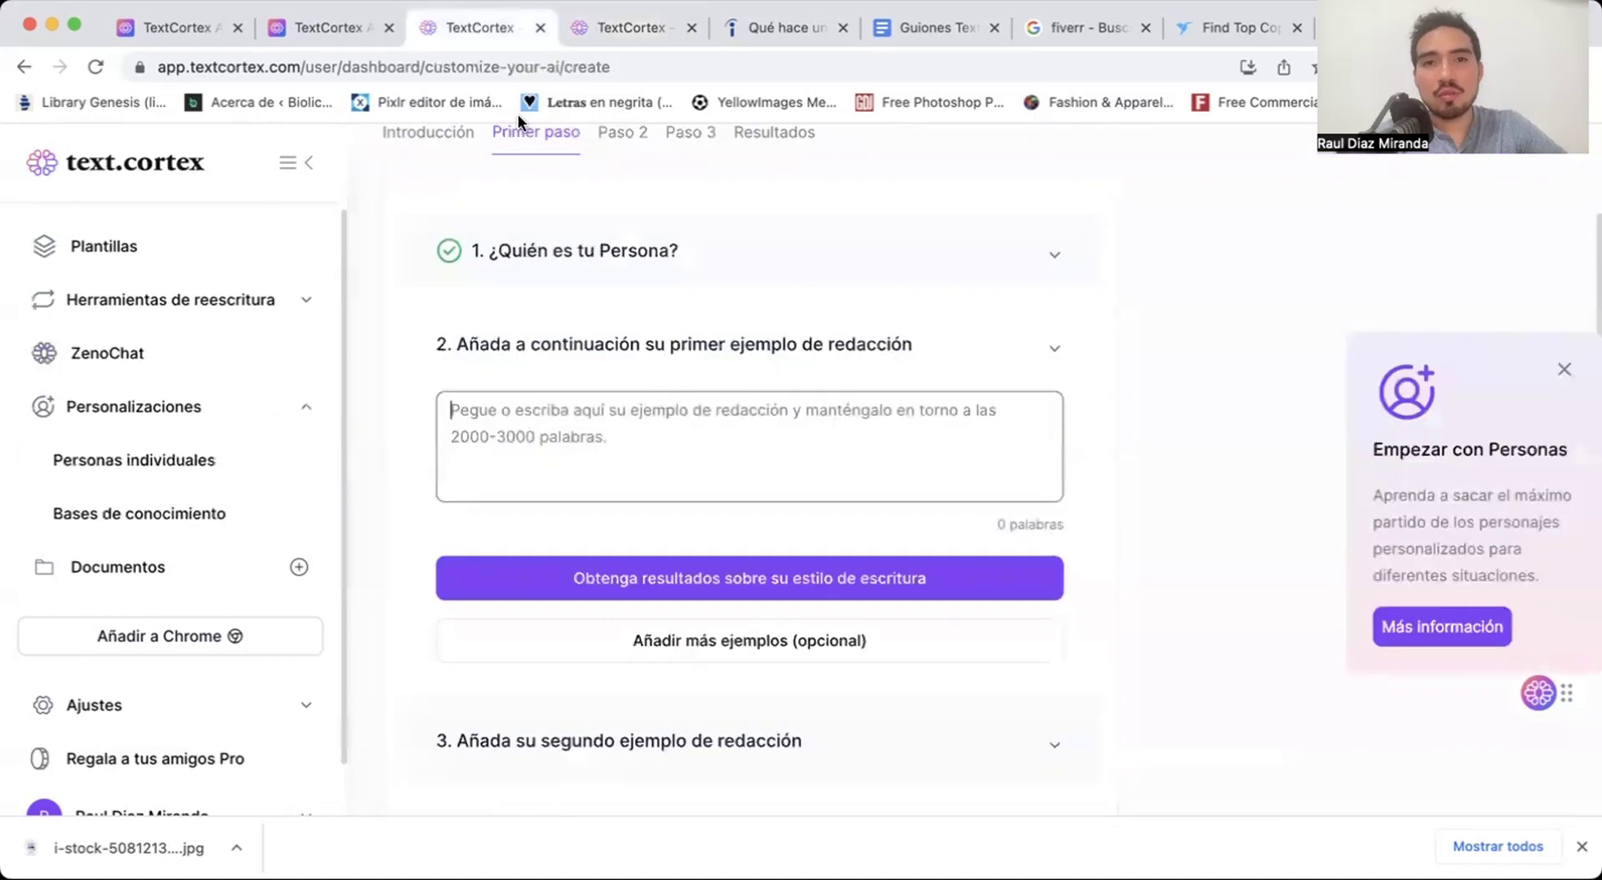
scroll(661, 396, "up", 3)
scroll(664, 402, "down", 2)
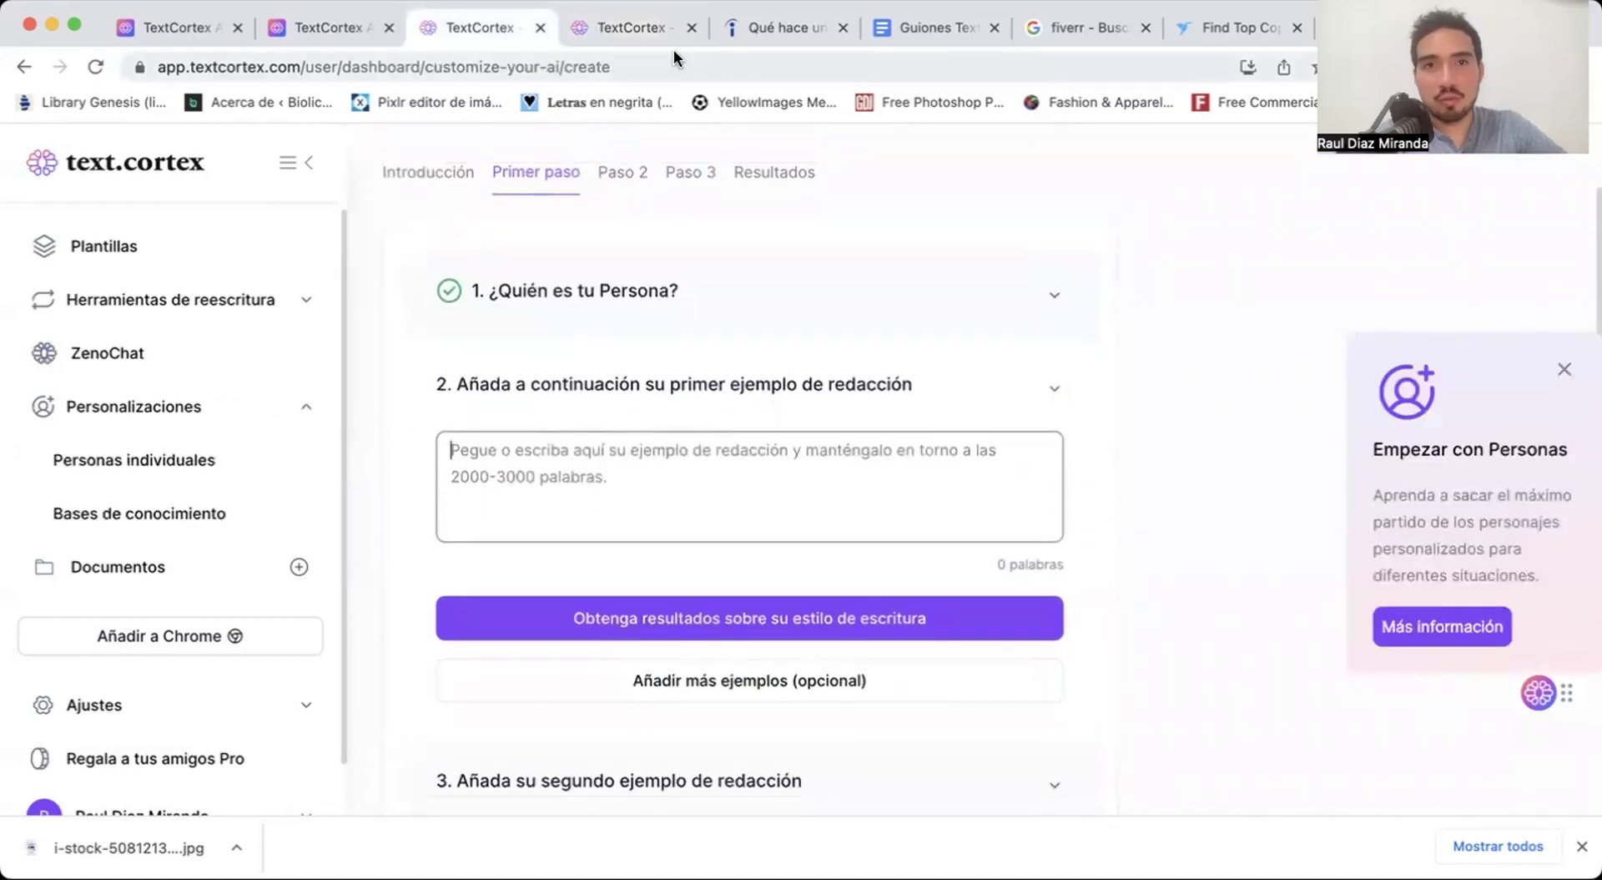
left_click(651, 27)
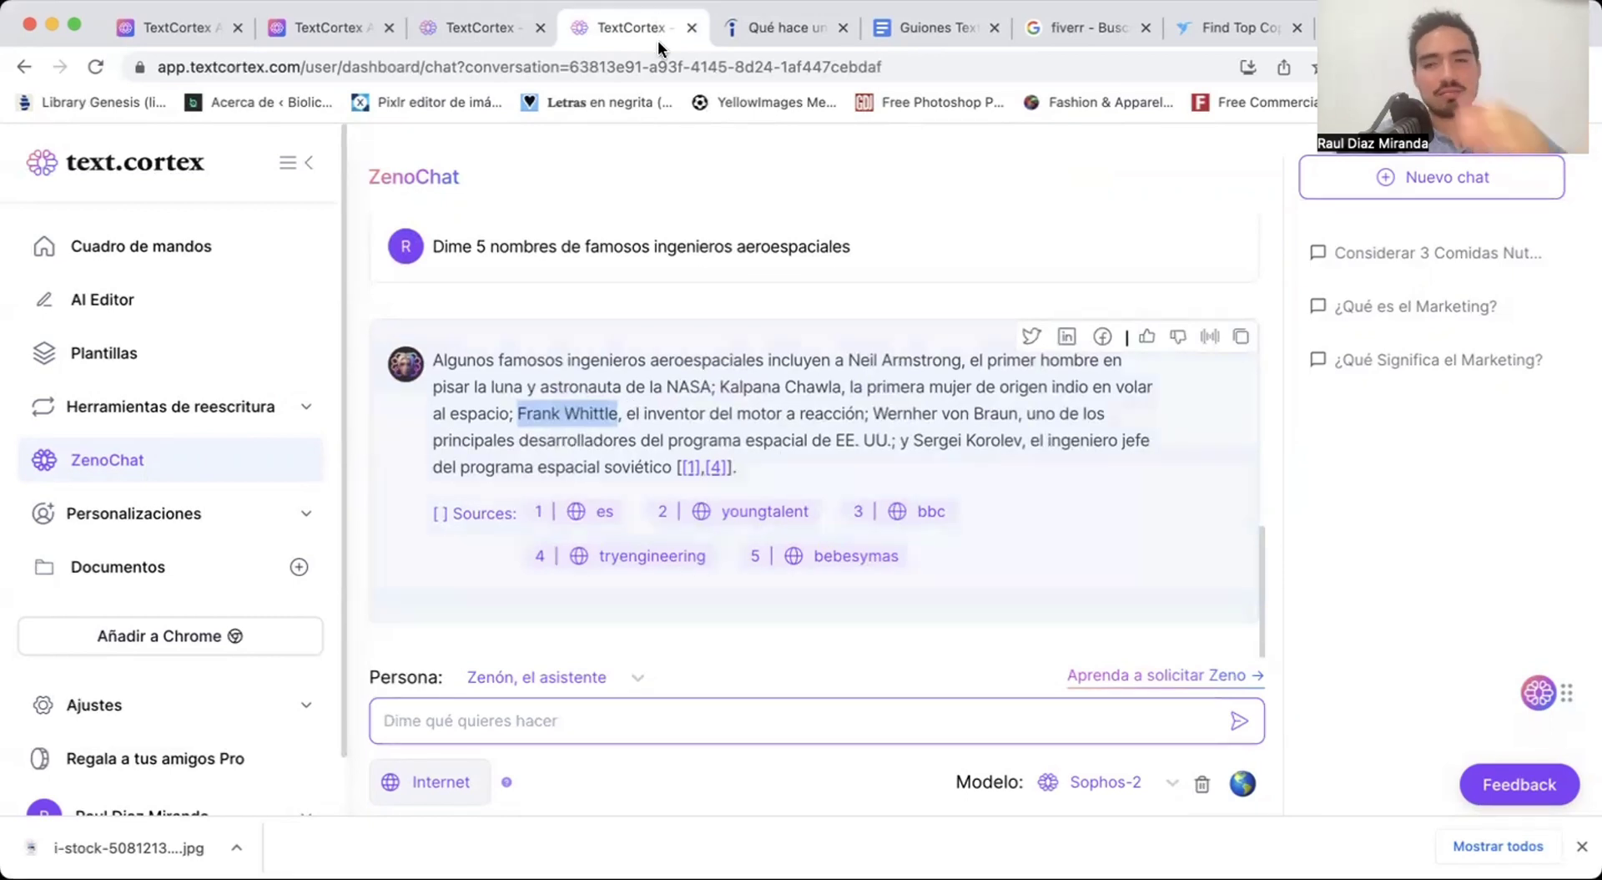
key("super+c")
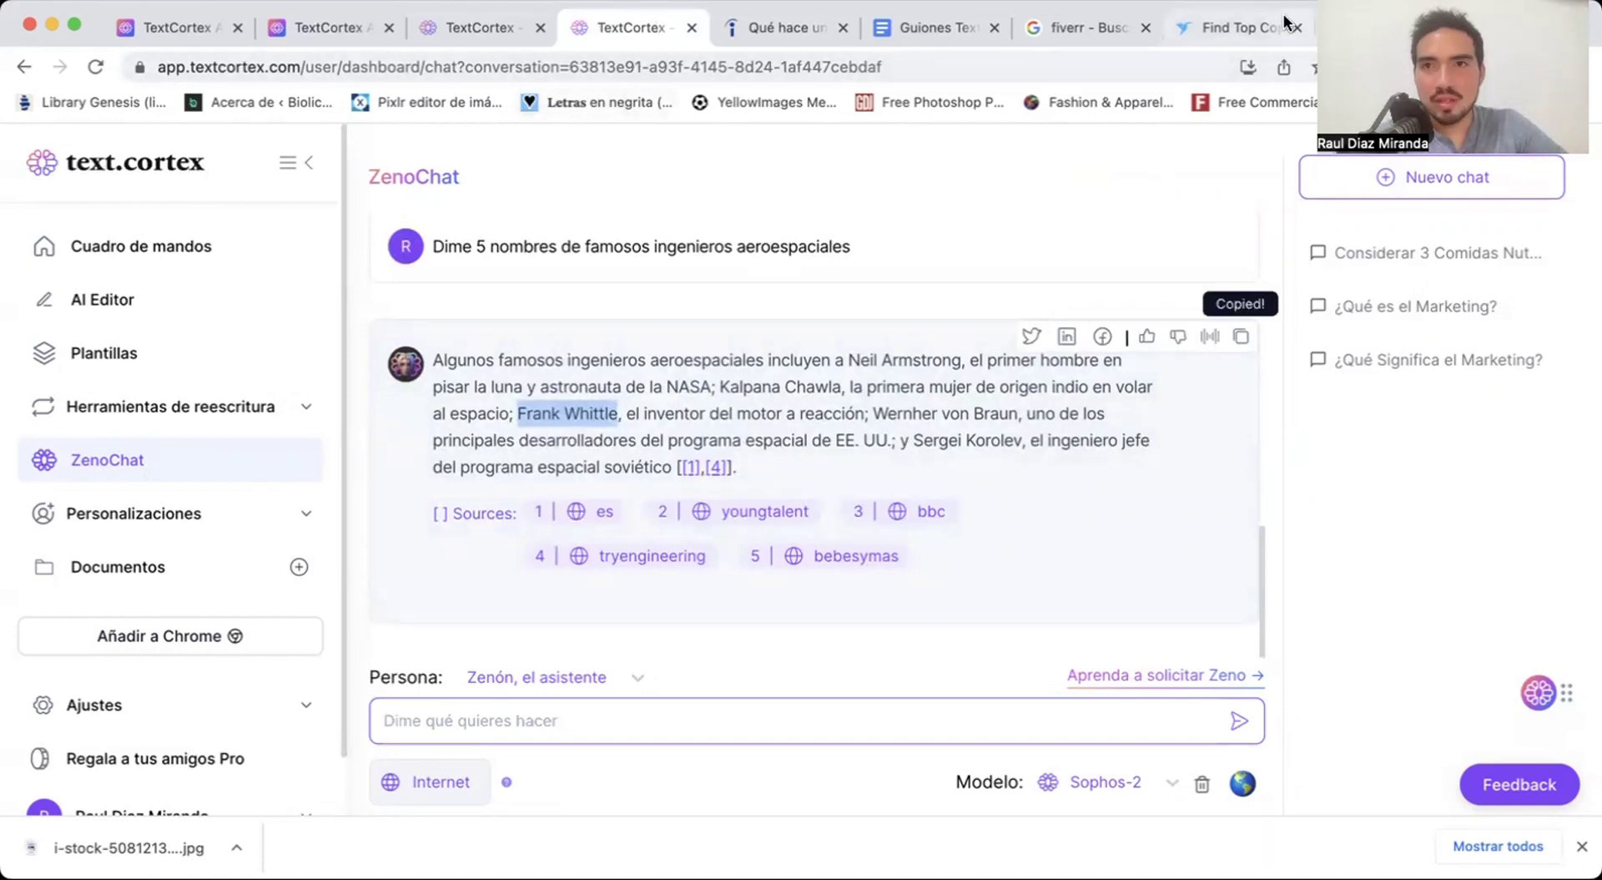
Switch to the Google image search and replace its query with the copied name "Frank Whittle".
left_click(1352, 27)
triple_click(354, 142)
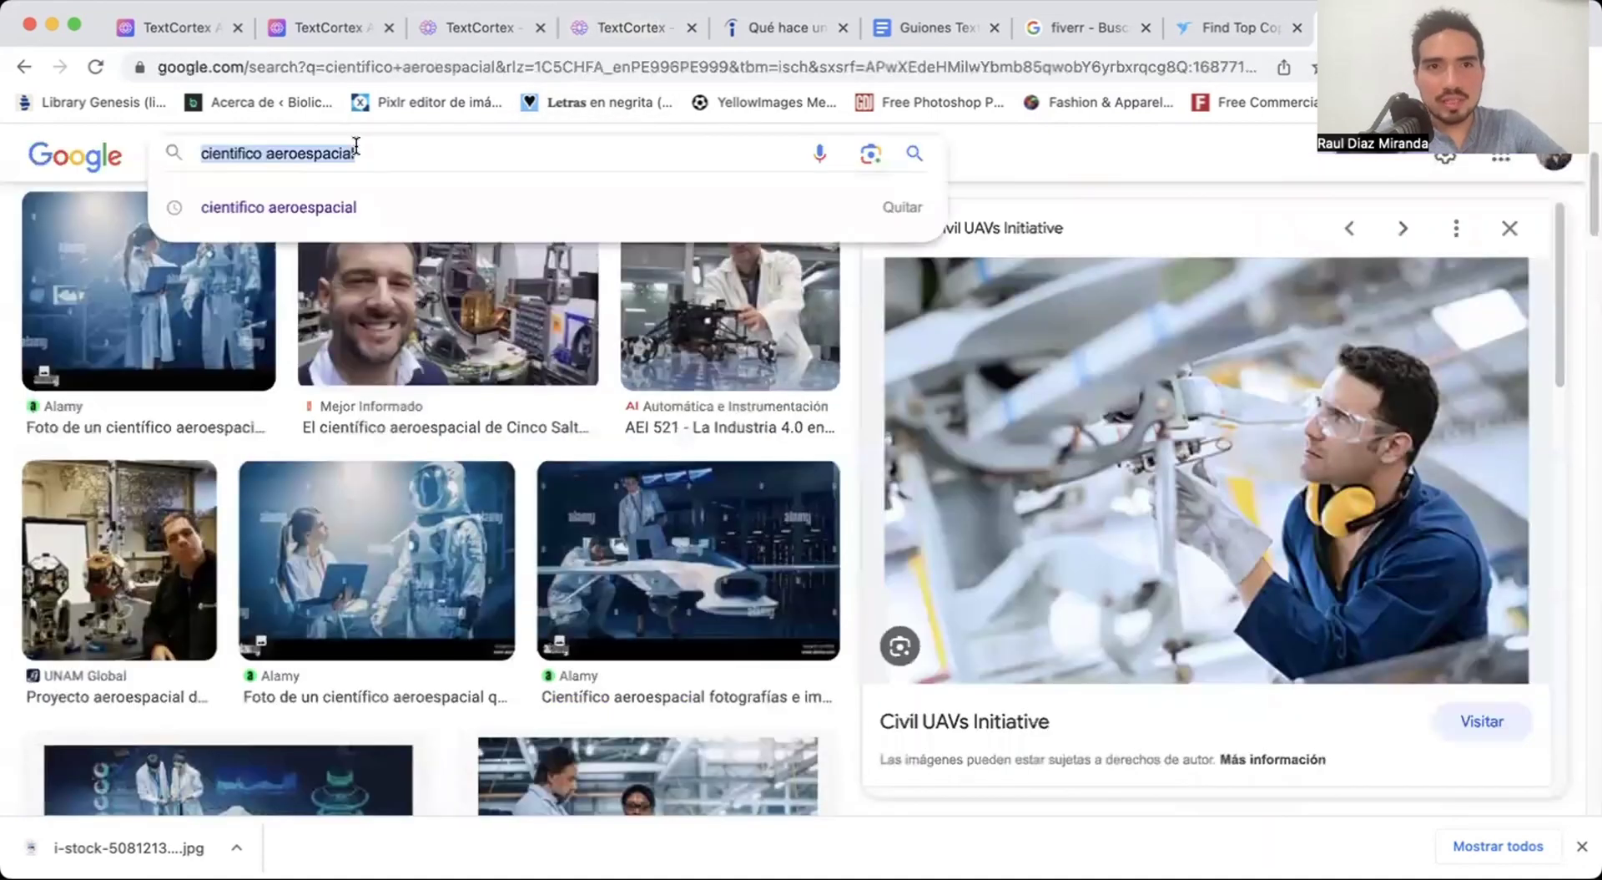
key("super+v")
key("Return")
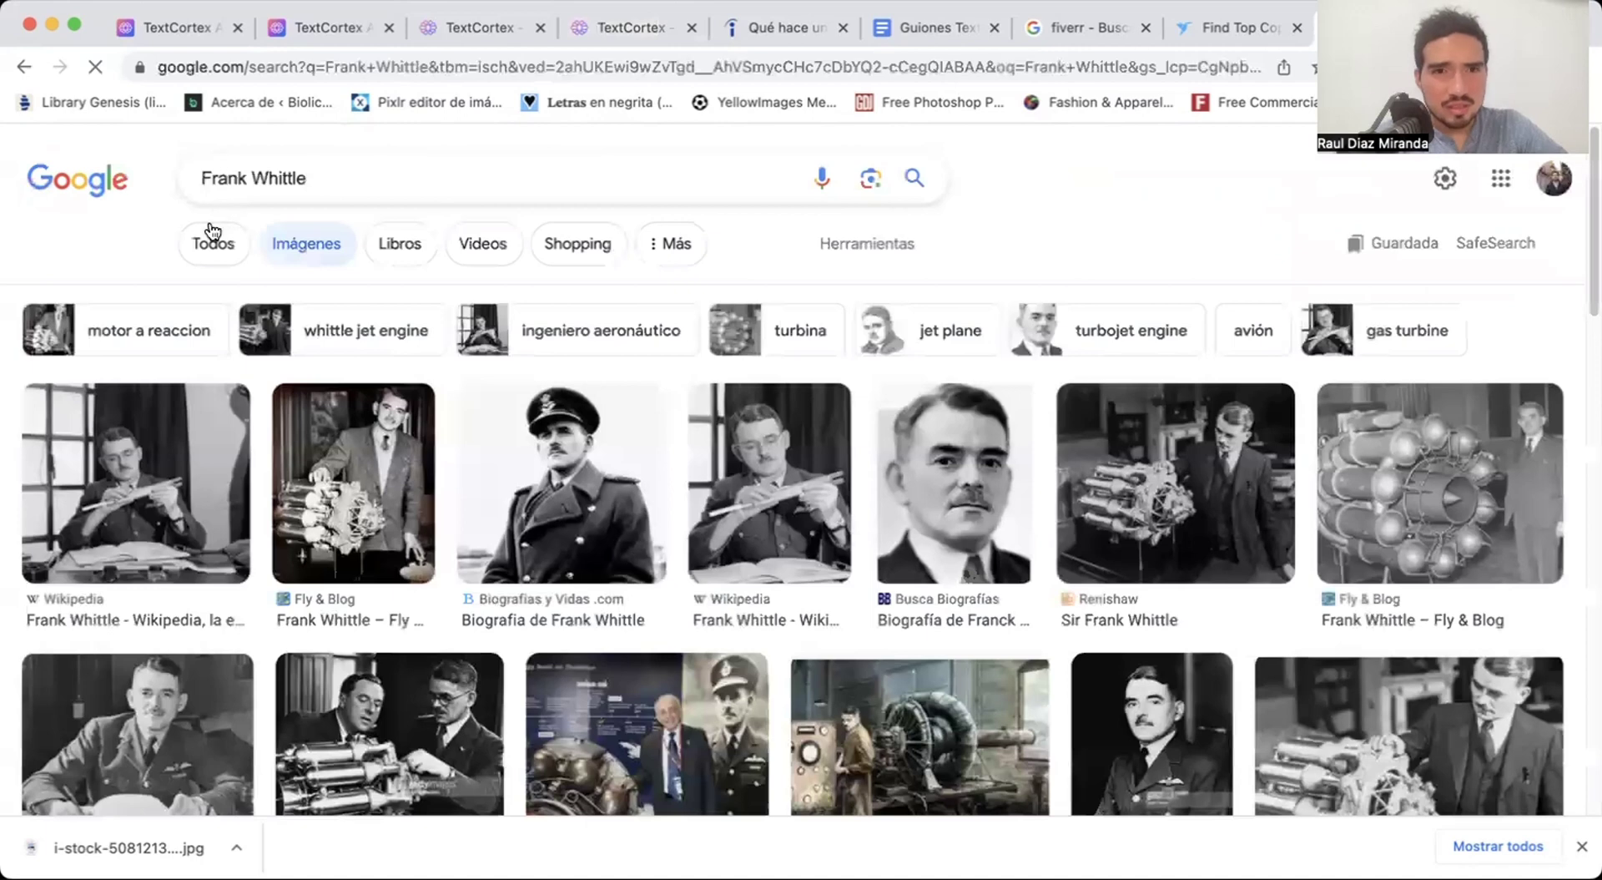
Search all web results for "Frank Whittle libro pdf" and open the Scribd document "Frank Whittle 1945".
left_click(213, 238)
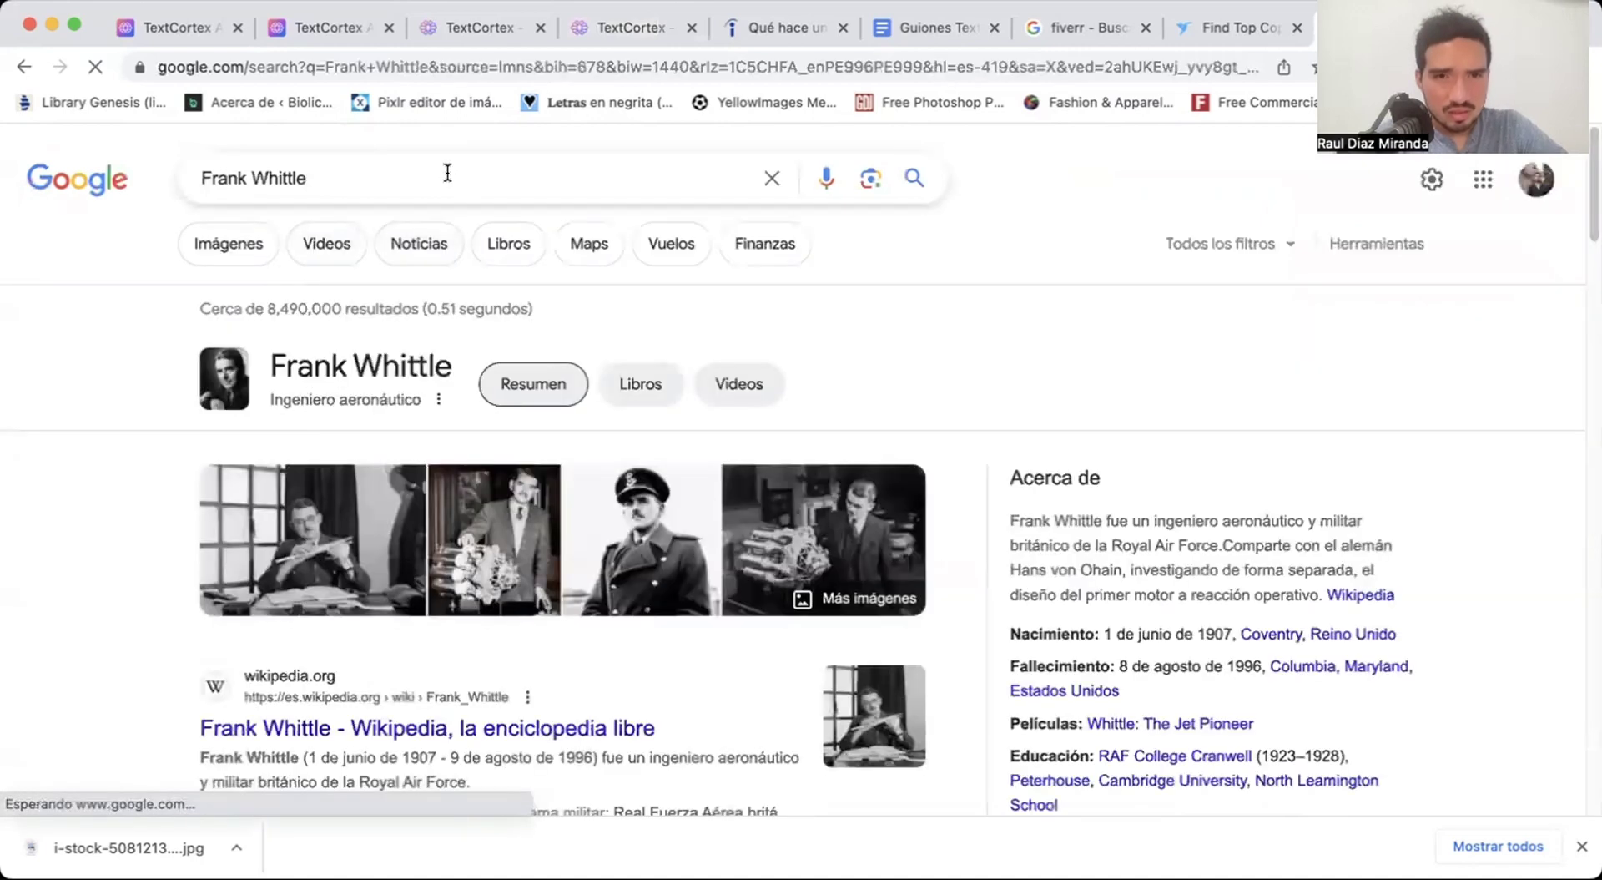
scroll(726, 467, "down", 5)
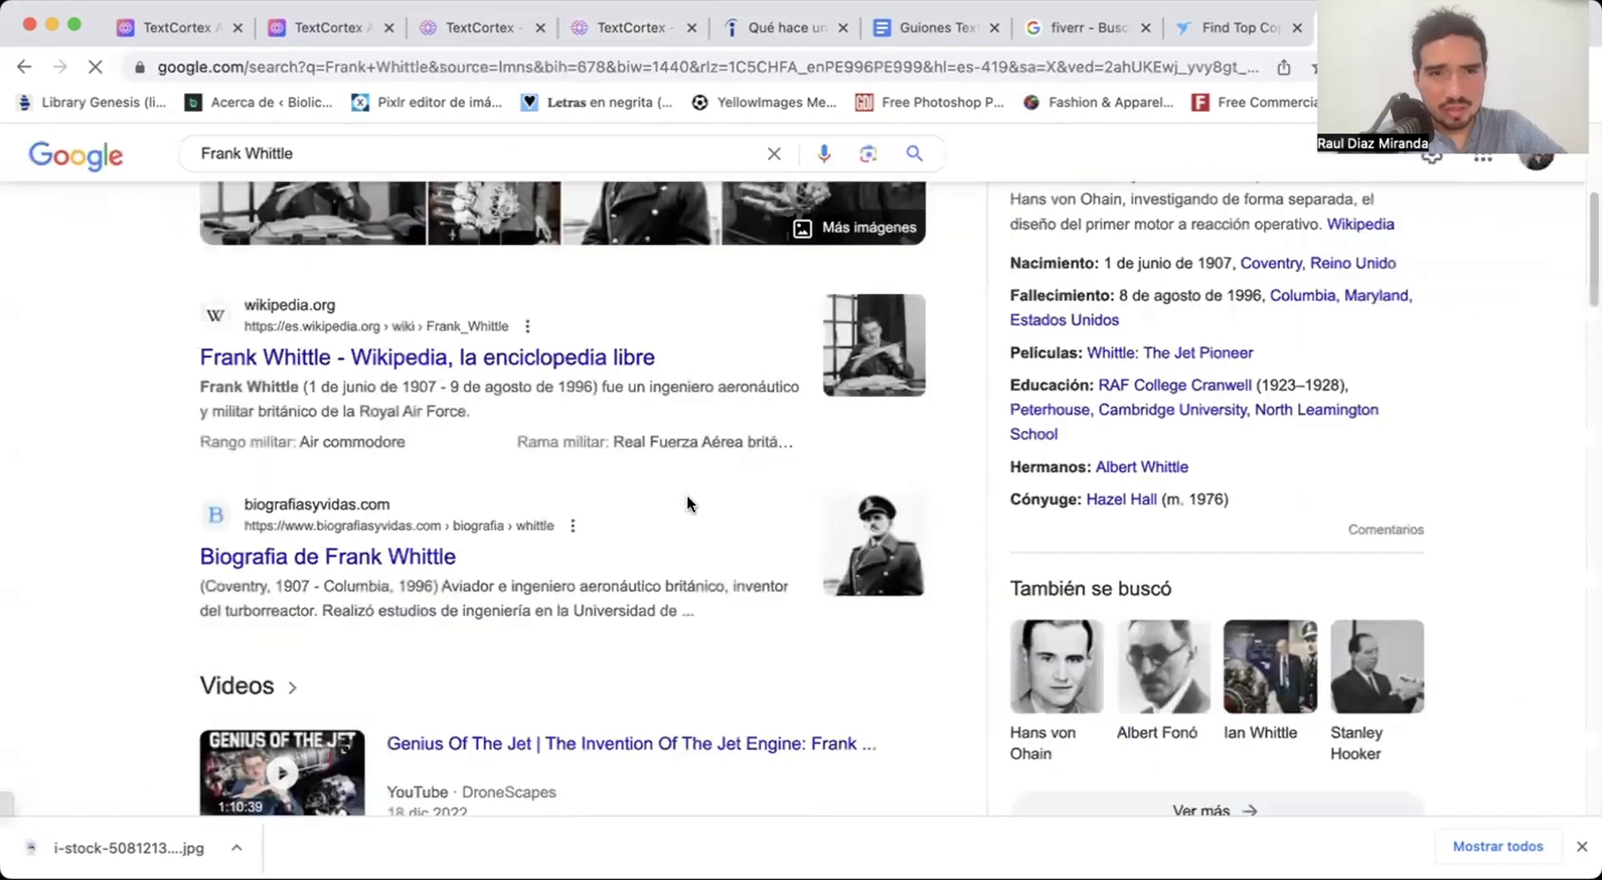
left_click(455, 157)
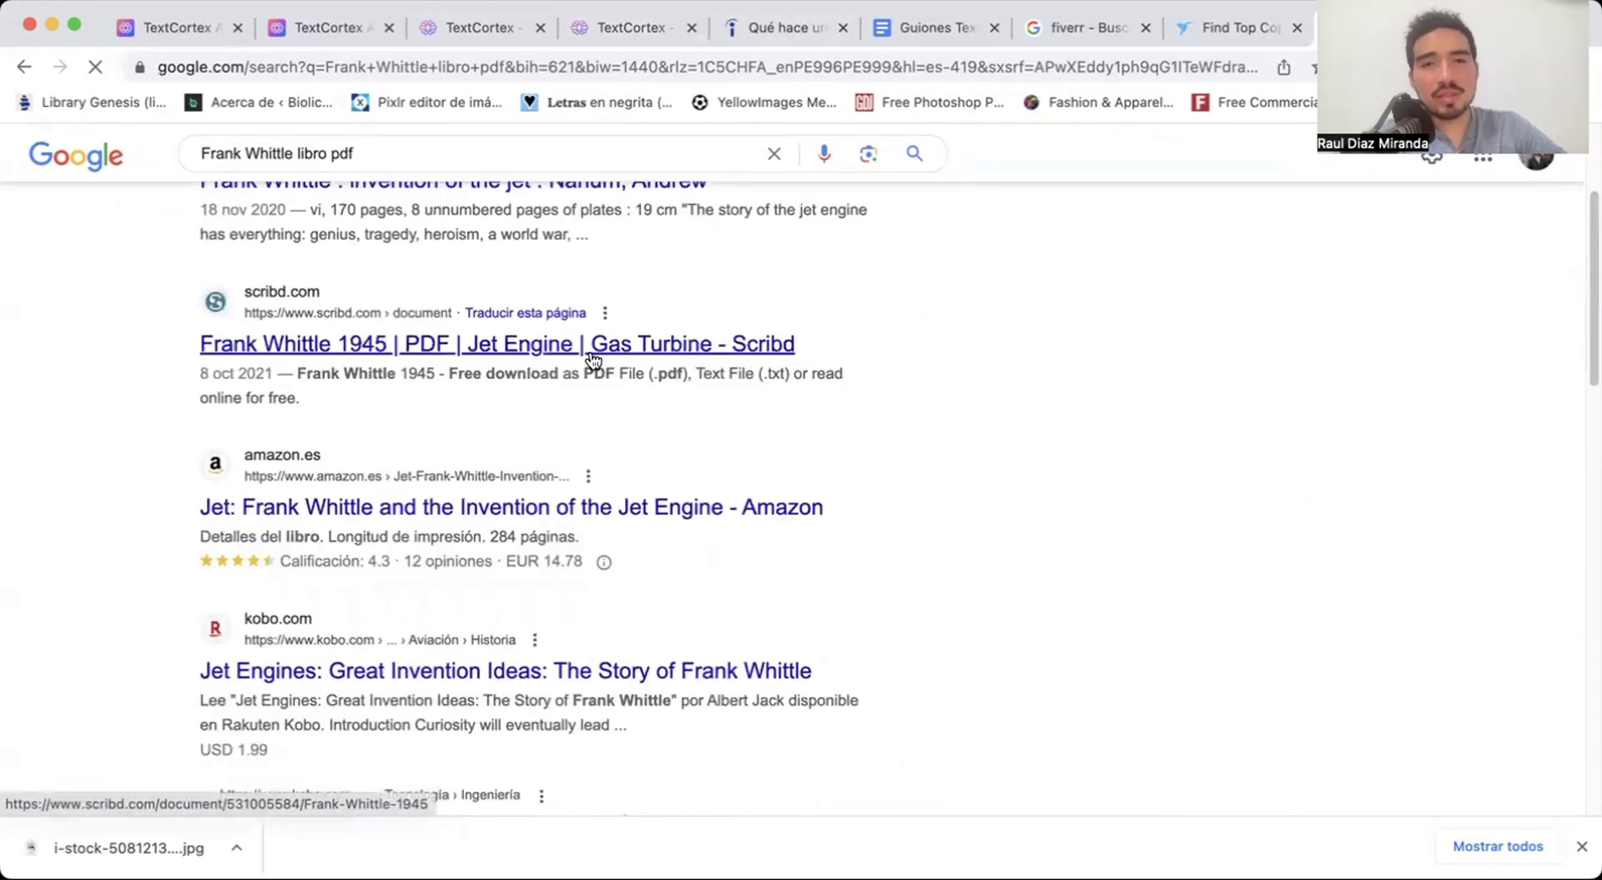
left_click(591, 347)
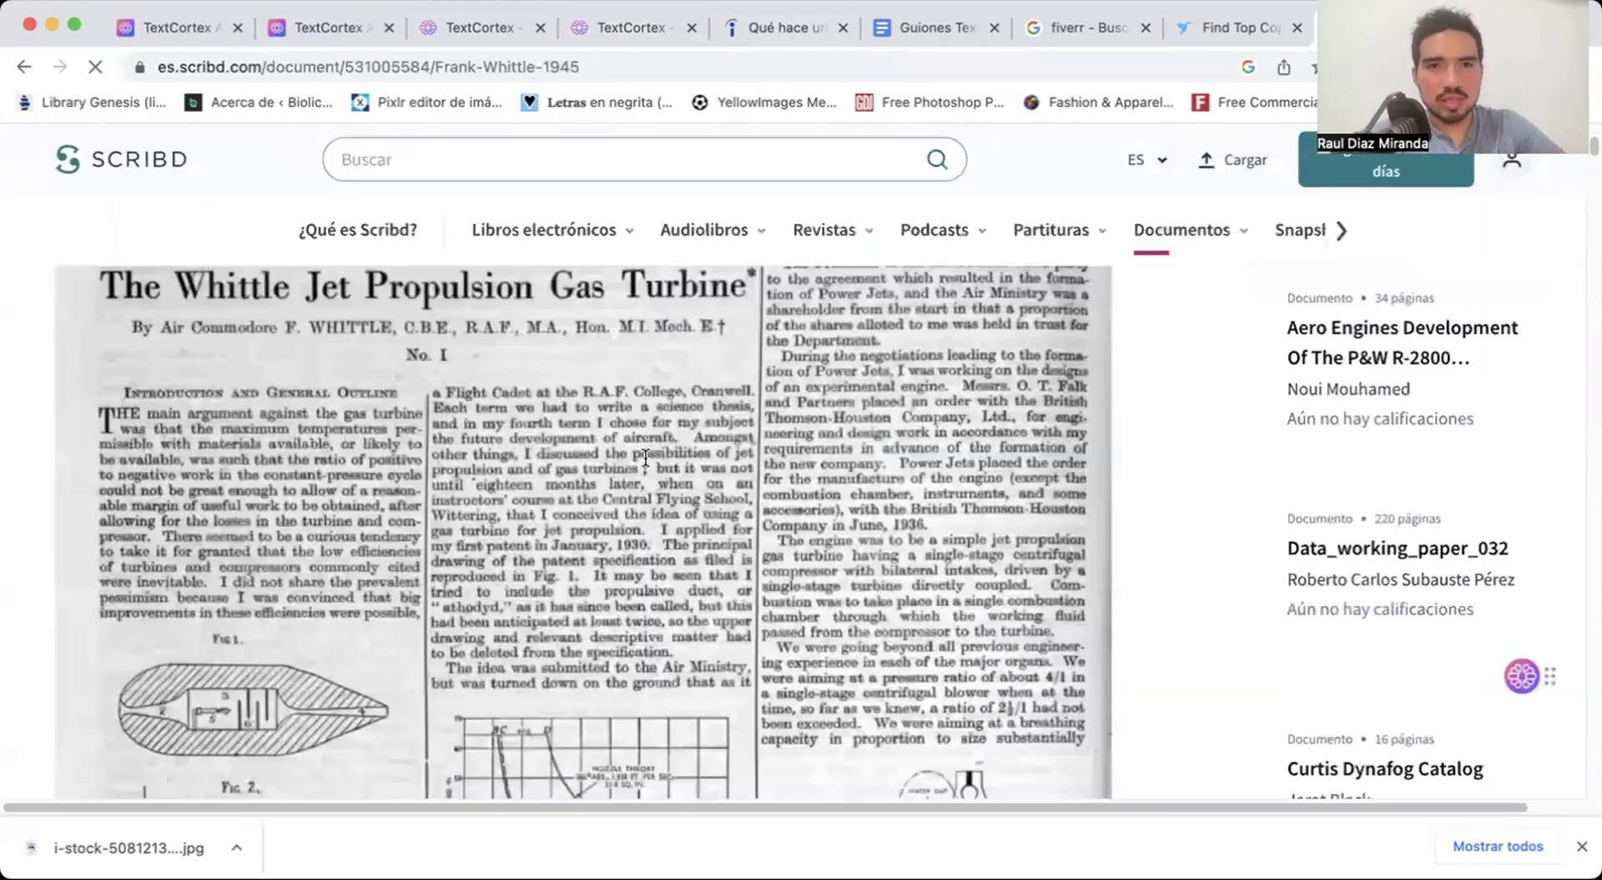
Examine the text and figures of the Scribd document to judge whether it suits as a writing example.
scroll(645, 457, "down", 5)
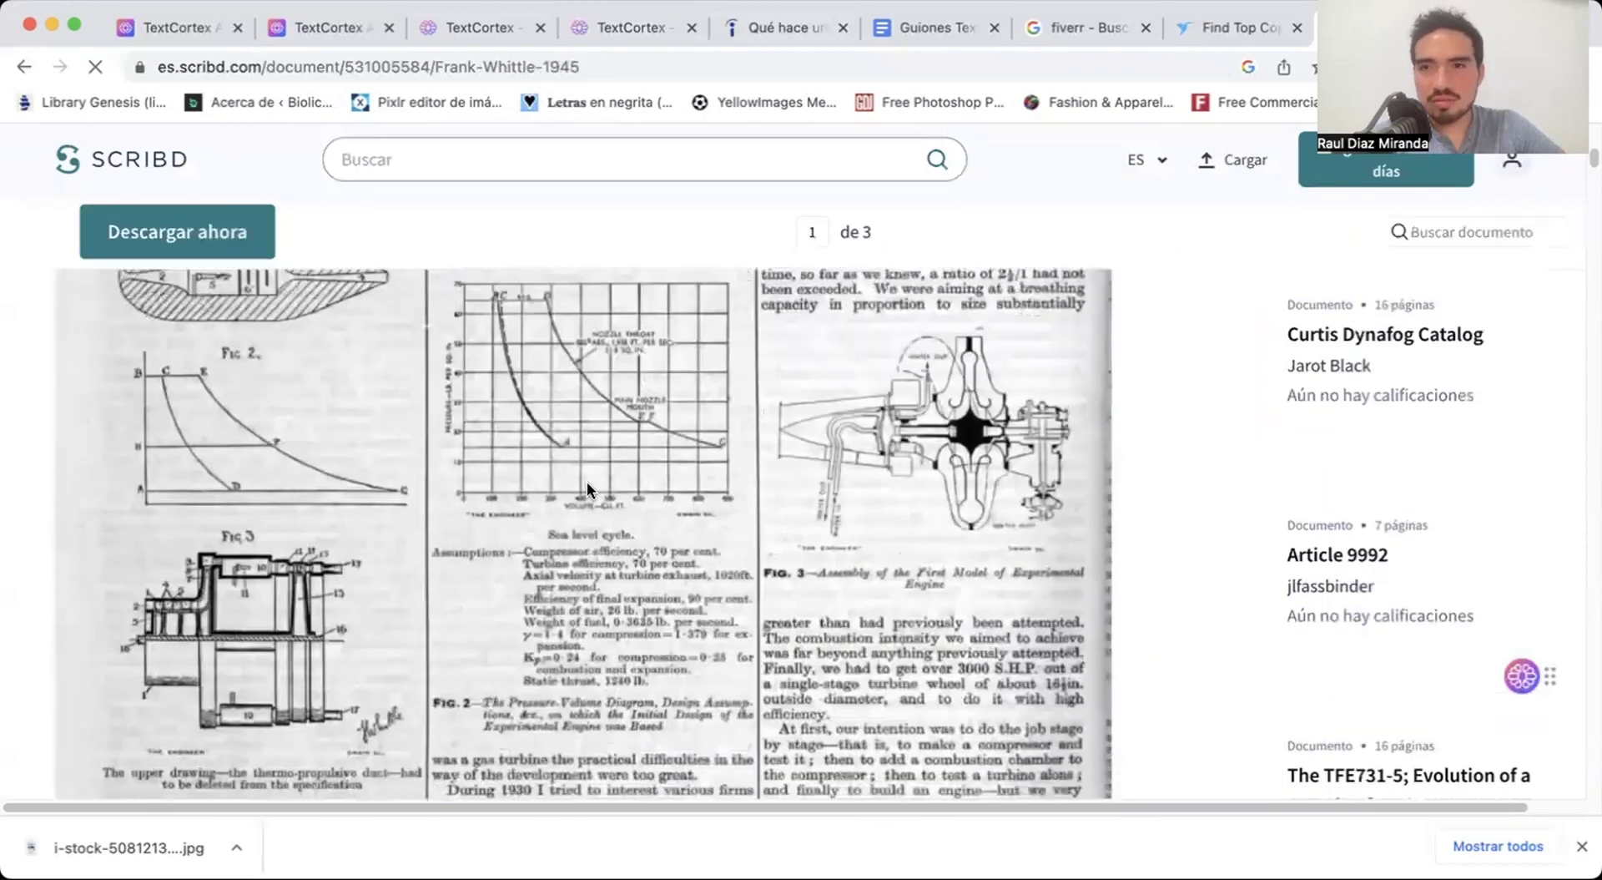
scroll(604, 529, "up", 5)
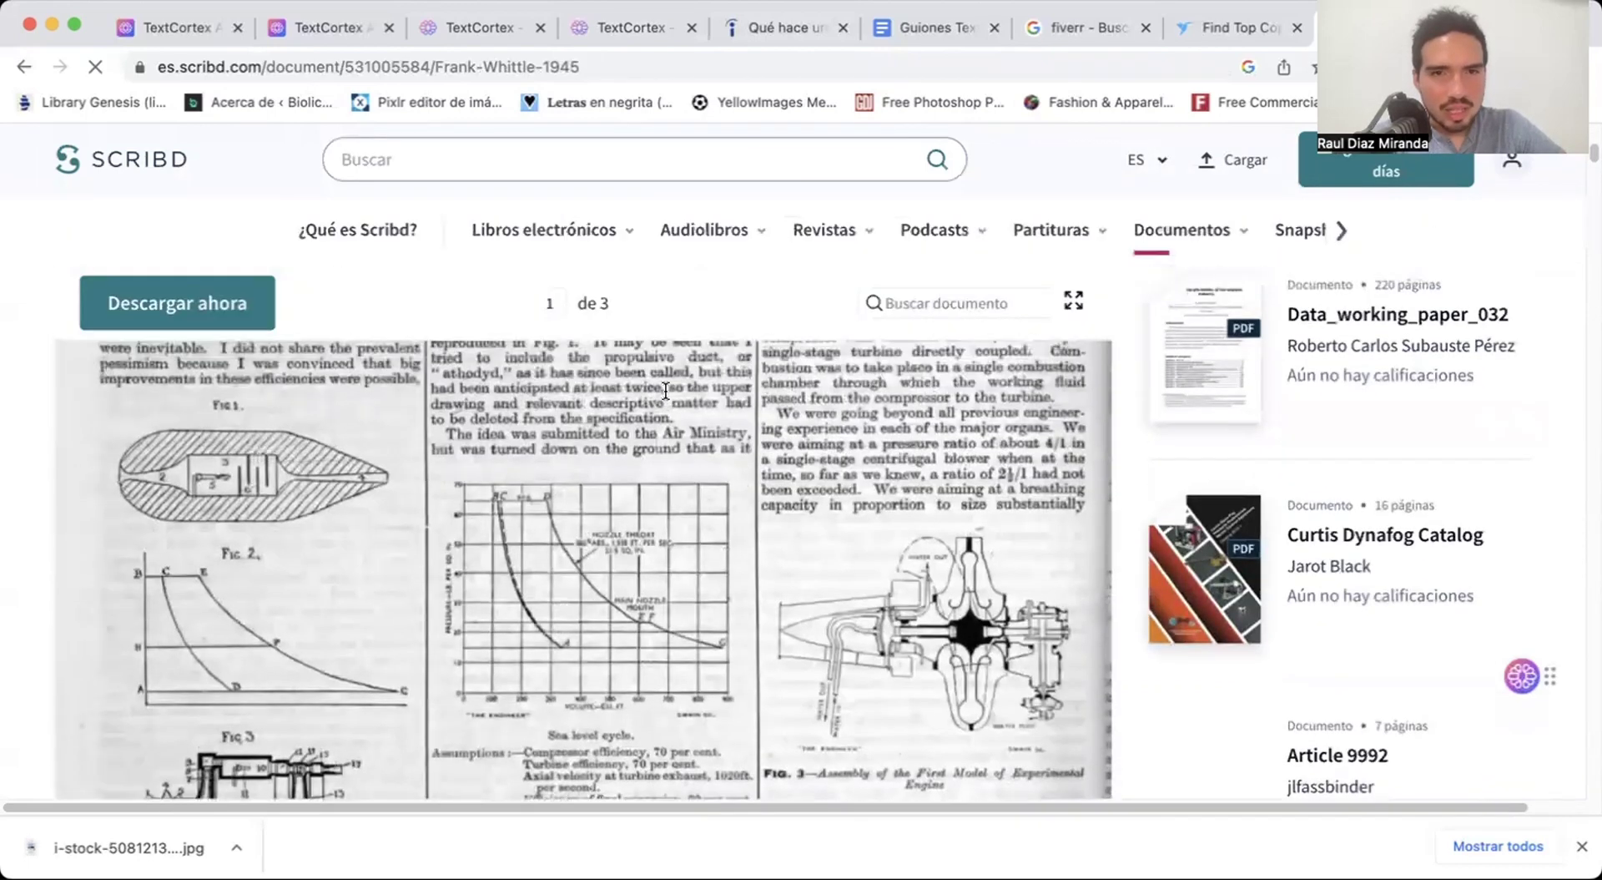
scroll(604, 528, "down", 5)
scroll(603, 539, "down", 4)
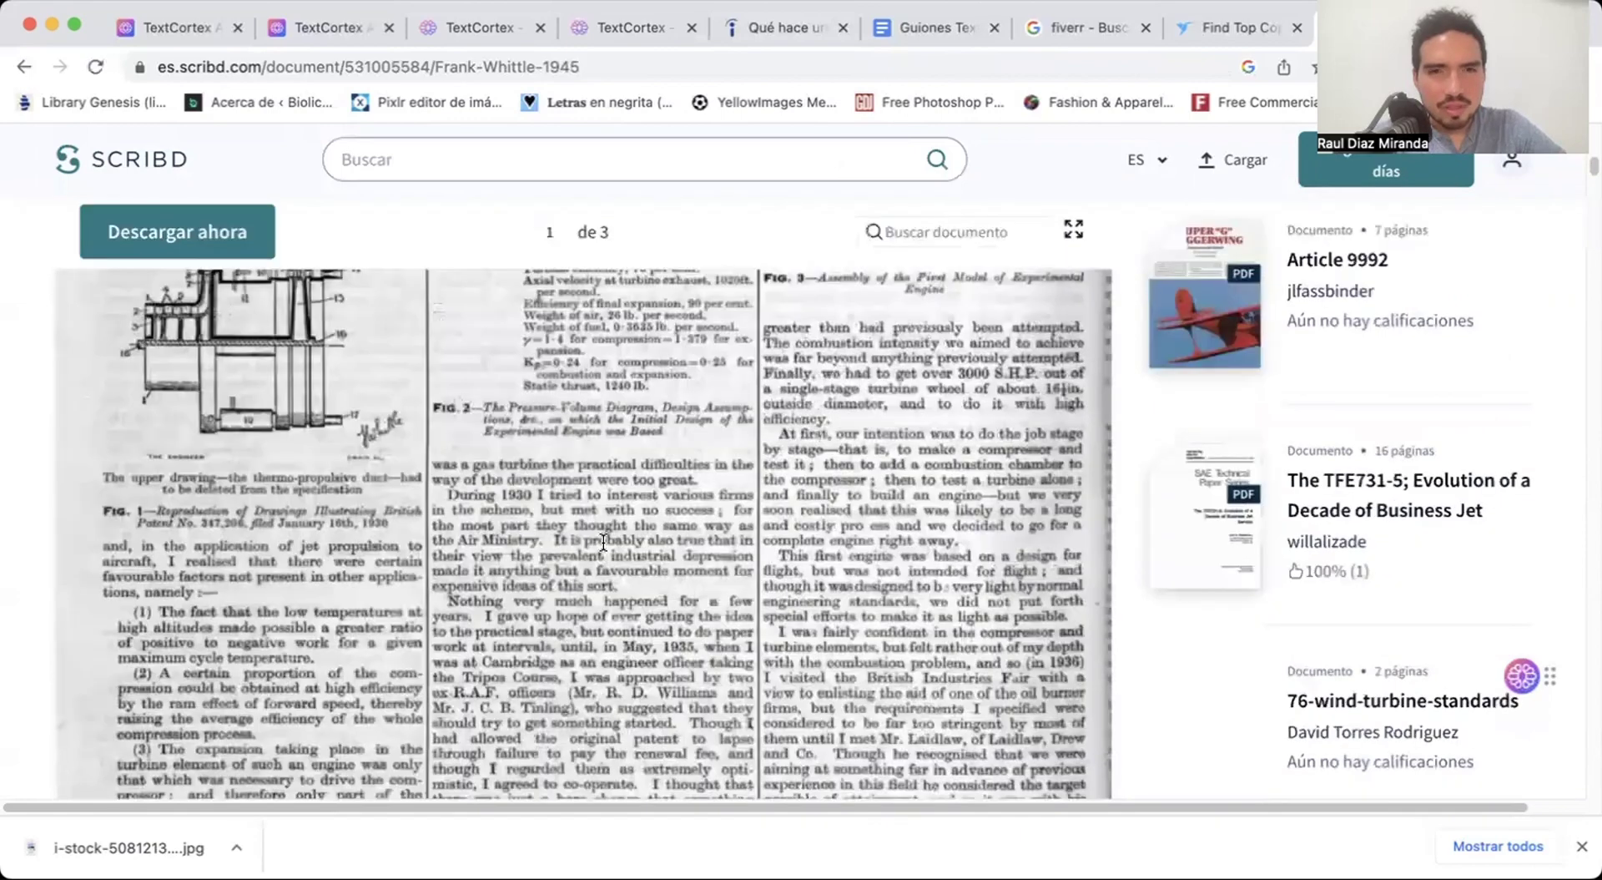
scroll(603, 539, "down", 2)
left_click_drag(606, 536, 597, 551)
scroll(666, 609, "up", 2)
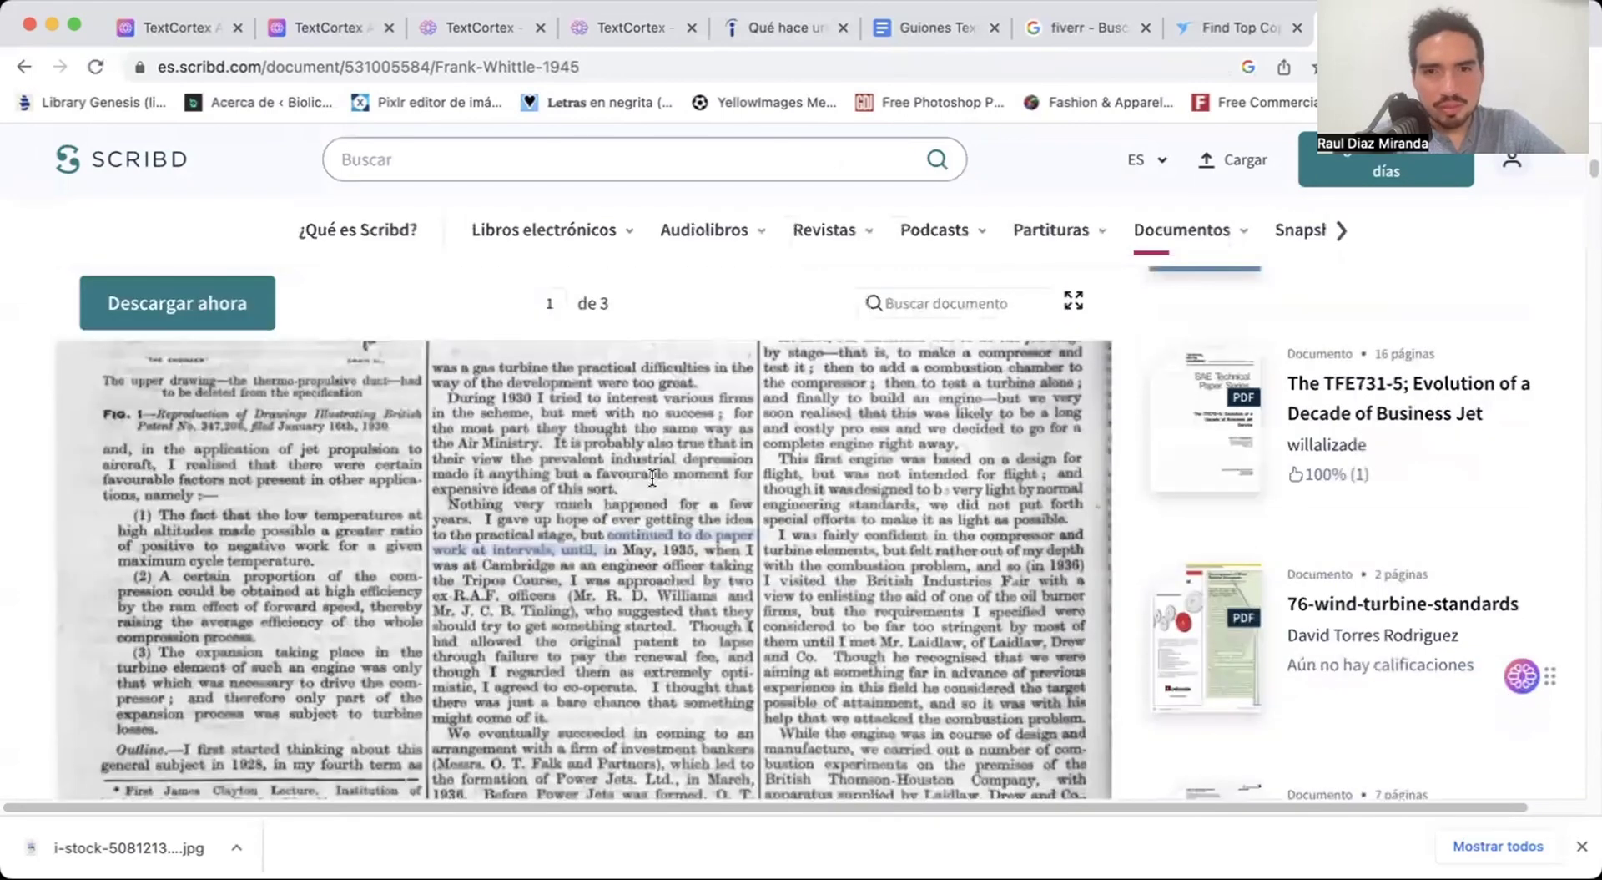
scroll(741, 522, "up", 2)
scroll(739, 501, "up", 3)
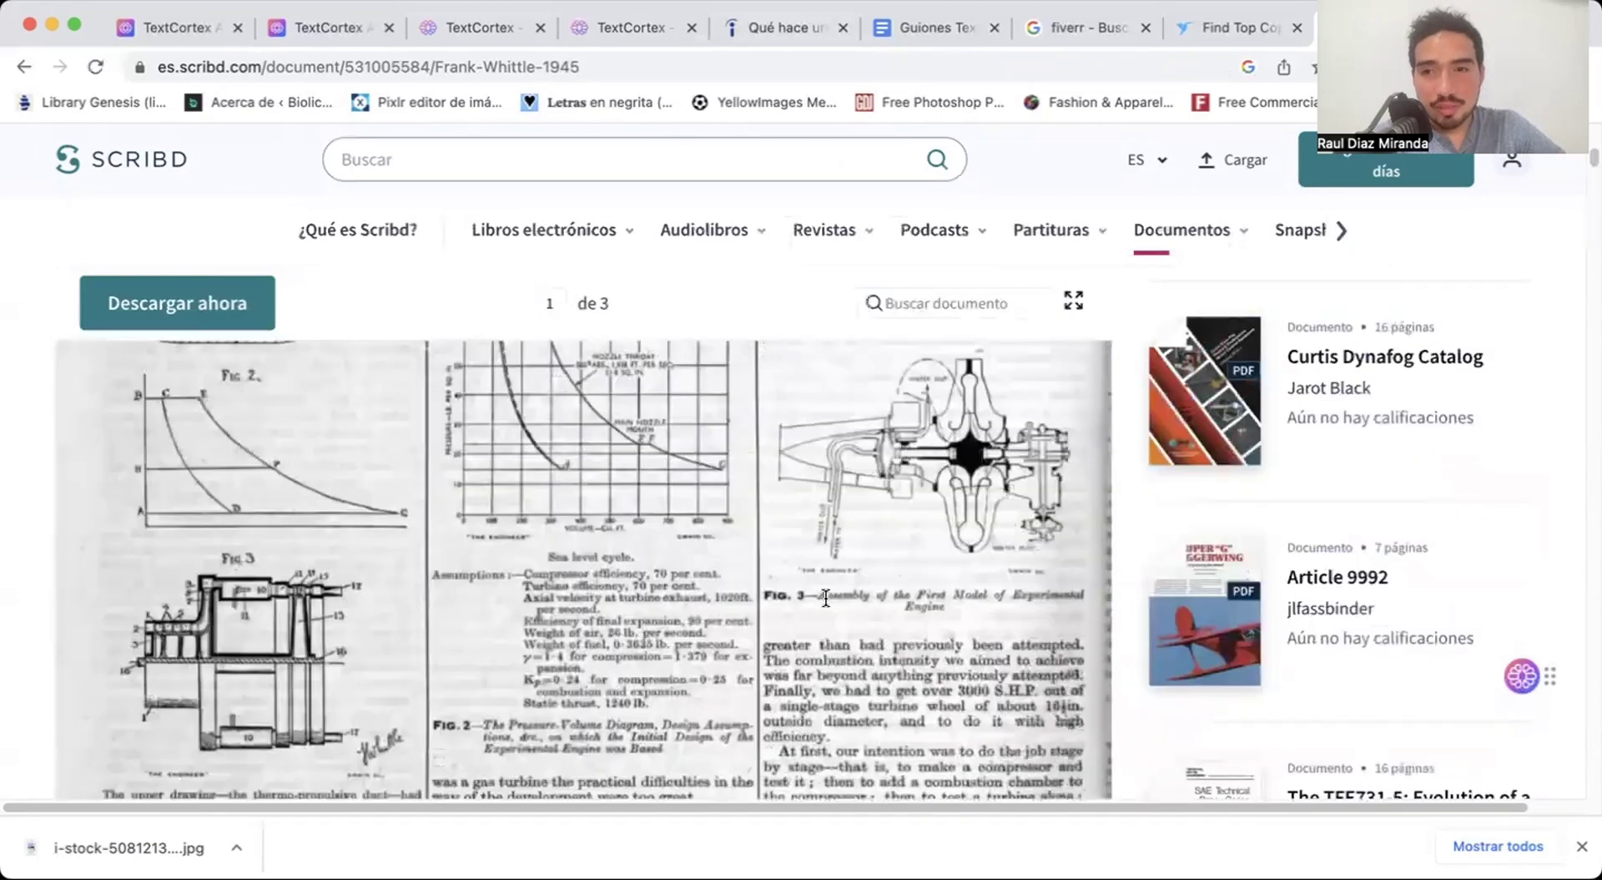
scroll(750, 583, "down", 3)
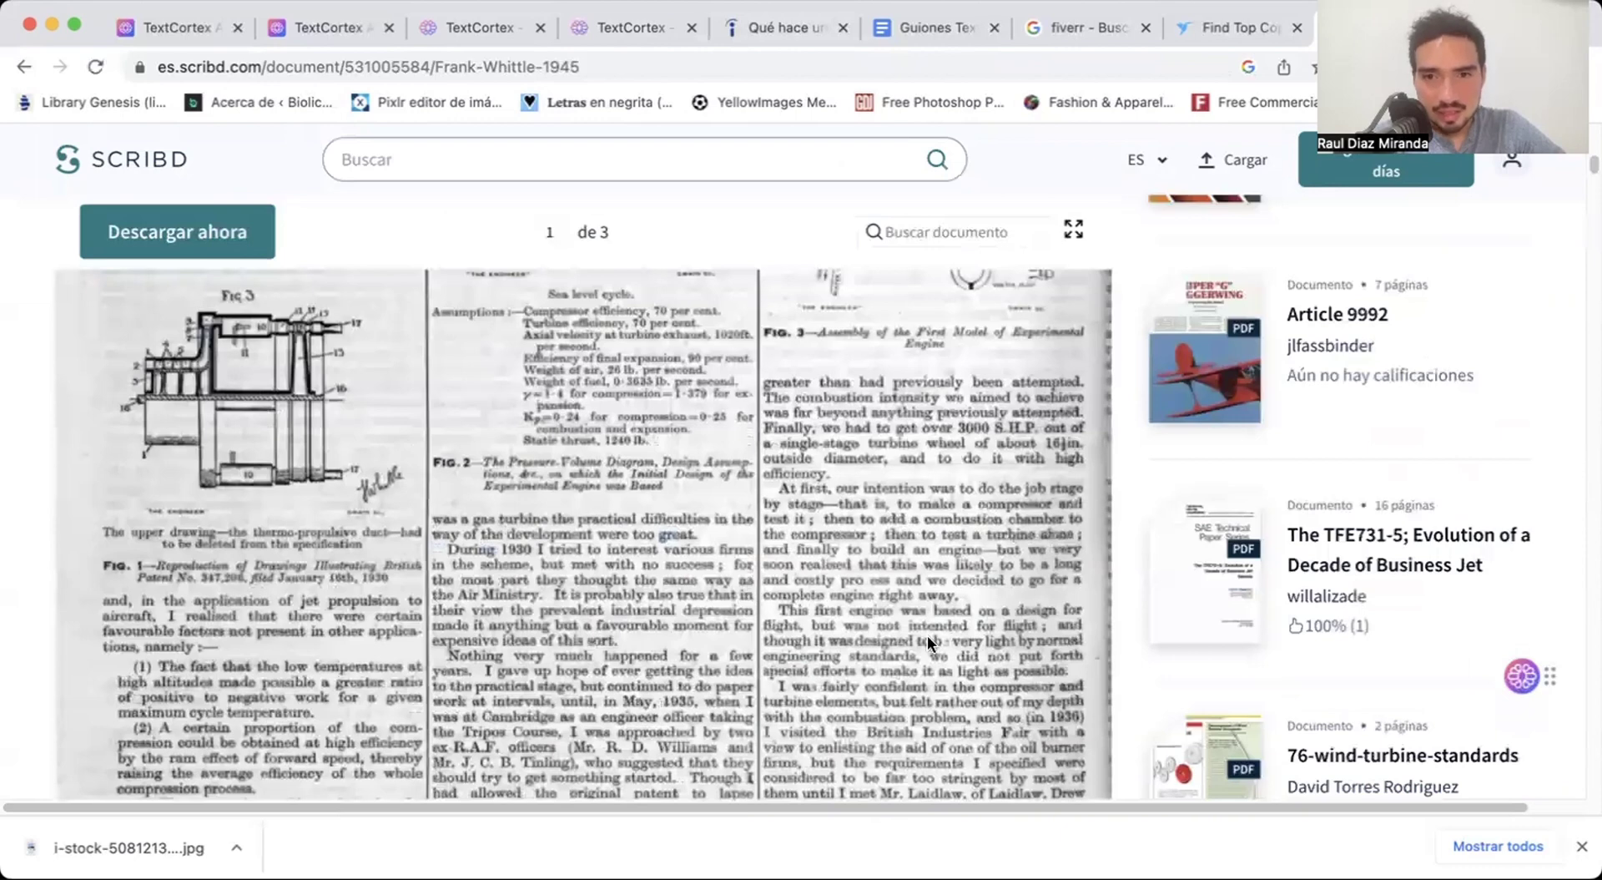
Try to download the Scribd document, and close its page.
scroll(928, 634, "up", 2)
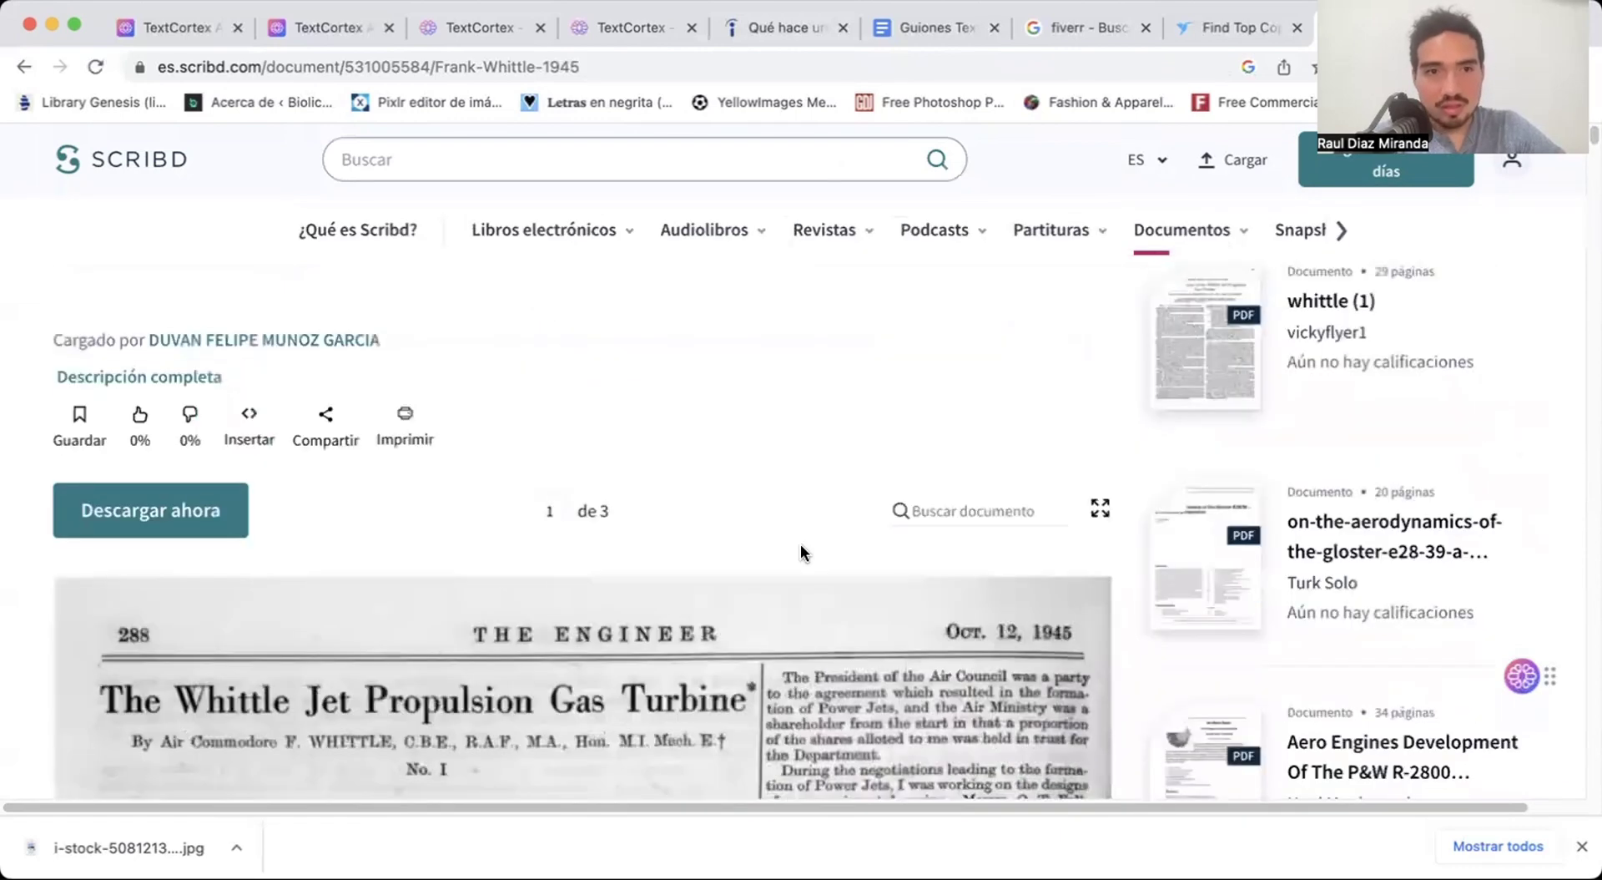
left_click(186, 515)
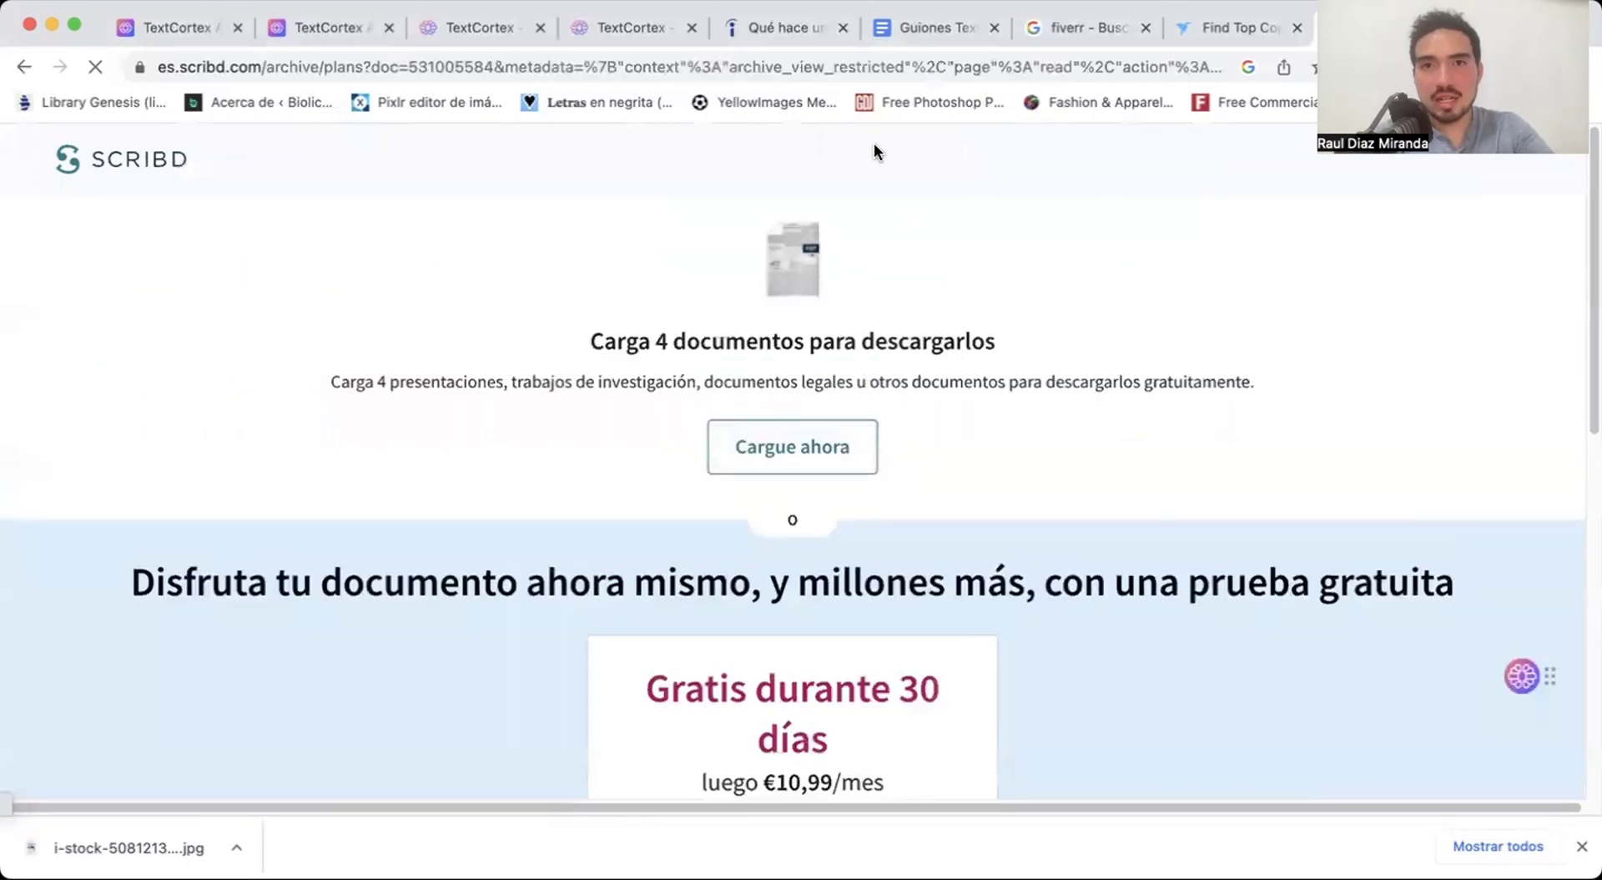
key("super+w")
Open the archive.org and dokumen.tips "Mecánica de Fluidos" results of the "frank white pdf" search in new tabs.
right_click(543, 469)
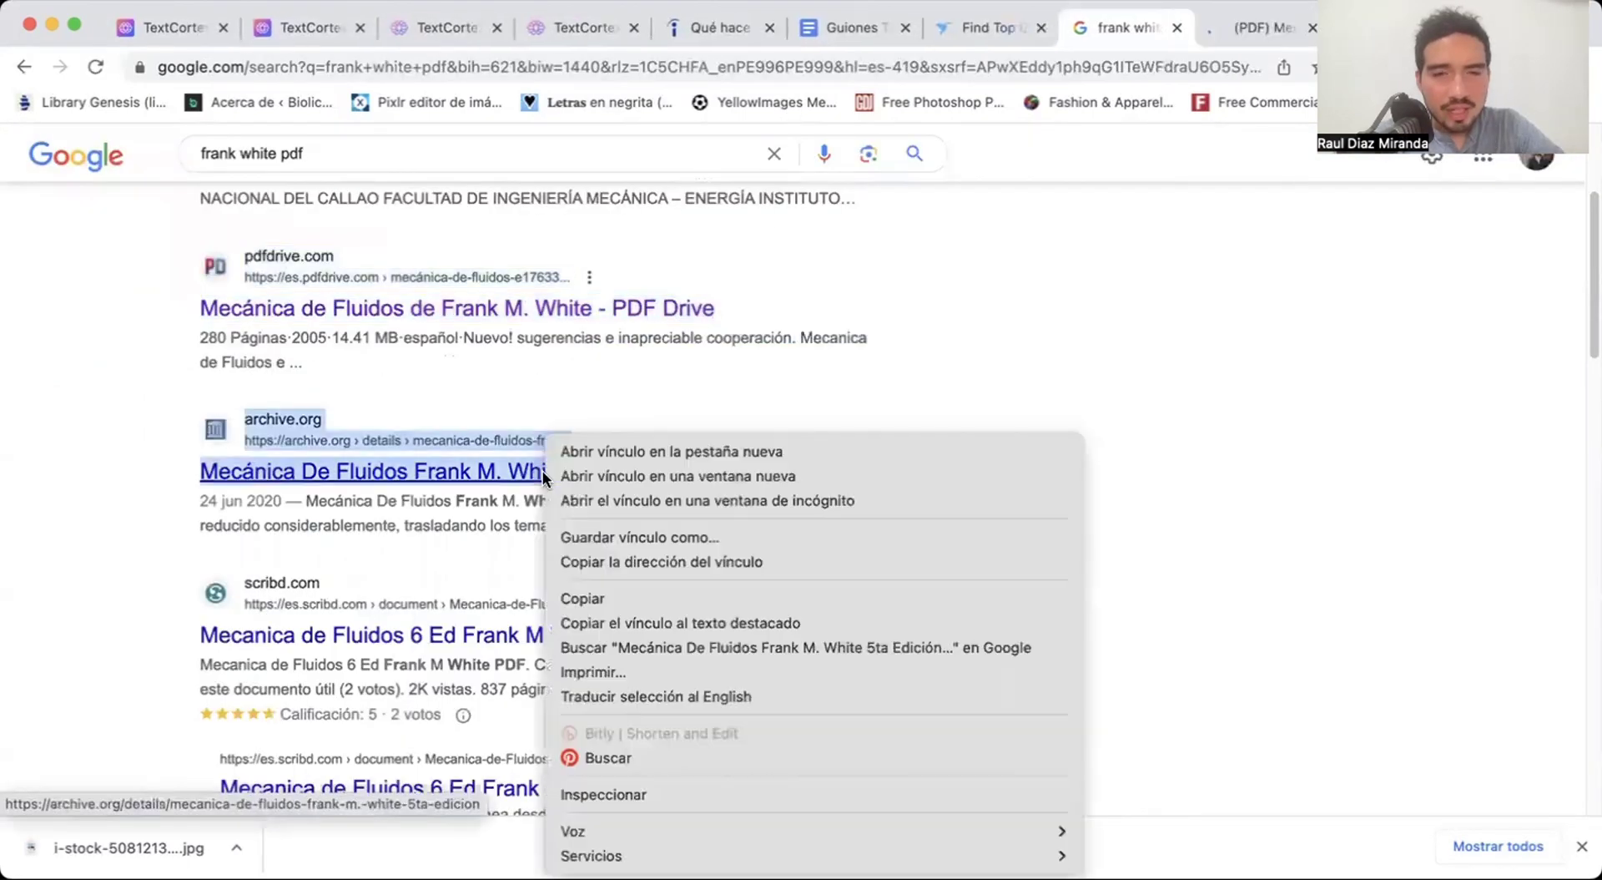
left_click(603, 461)
scroll(676, 563, "down", 6)
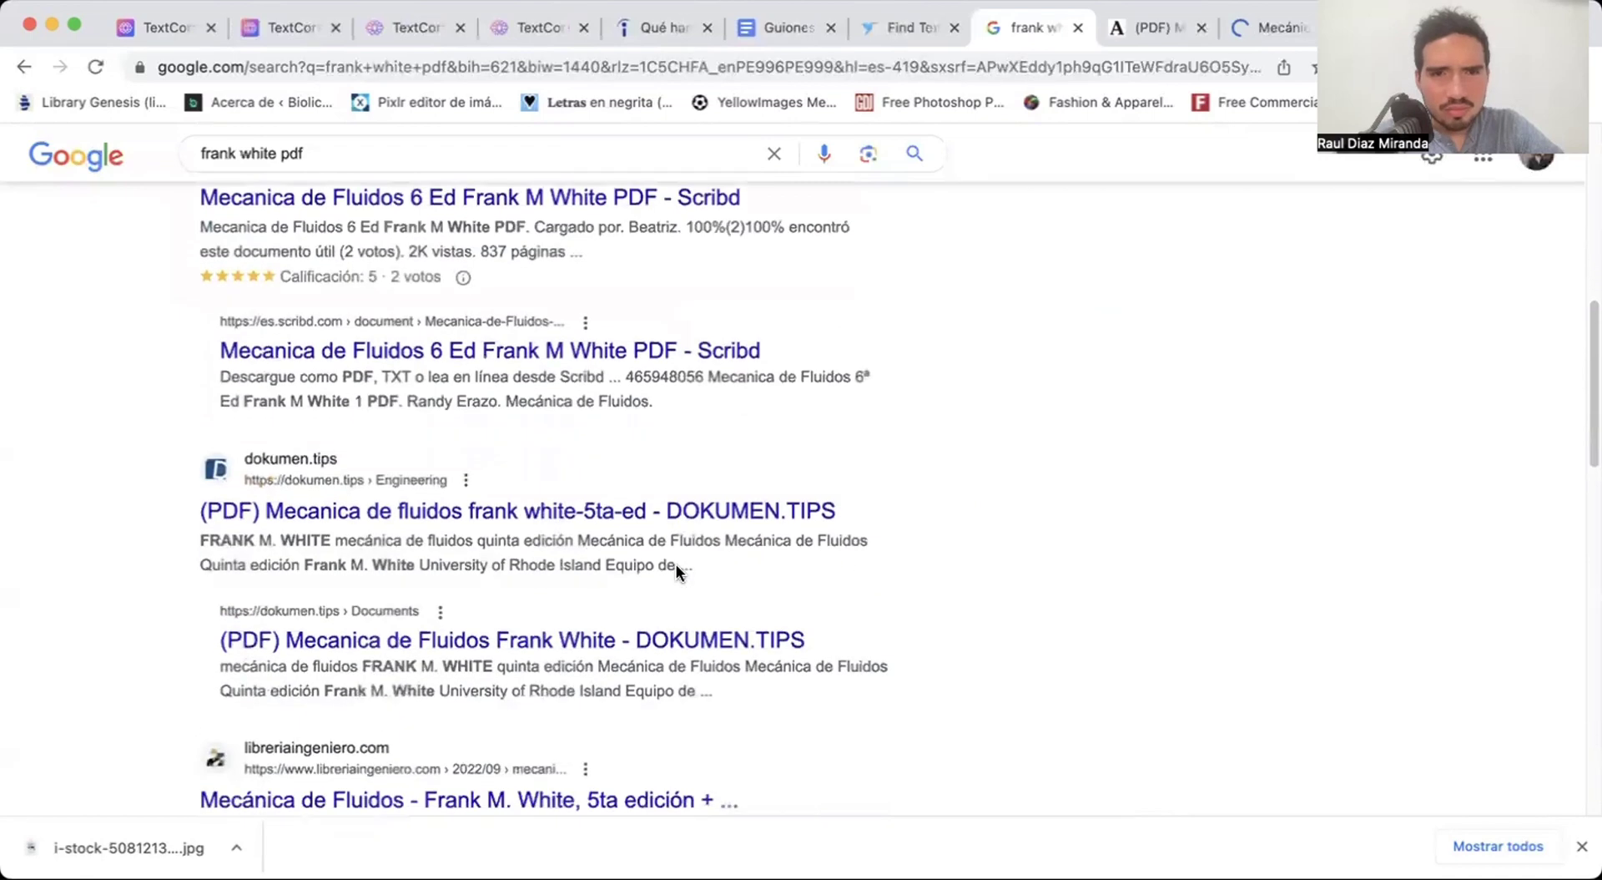
right_click(645, 487)
left_click(678, 469)
scroll(705, 417, "down", 4)
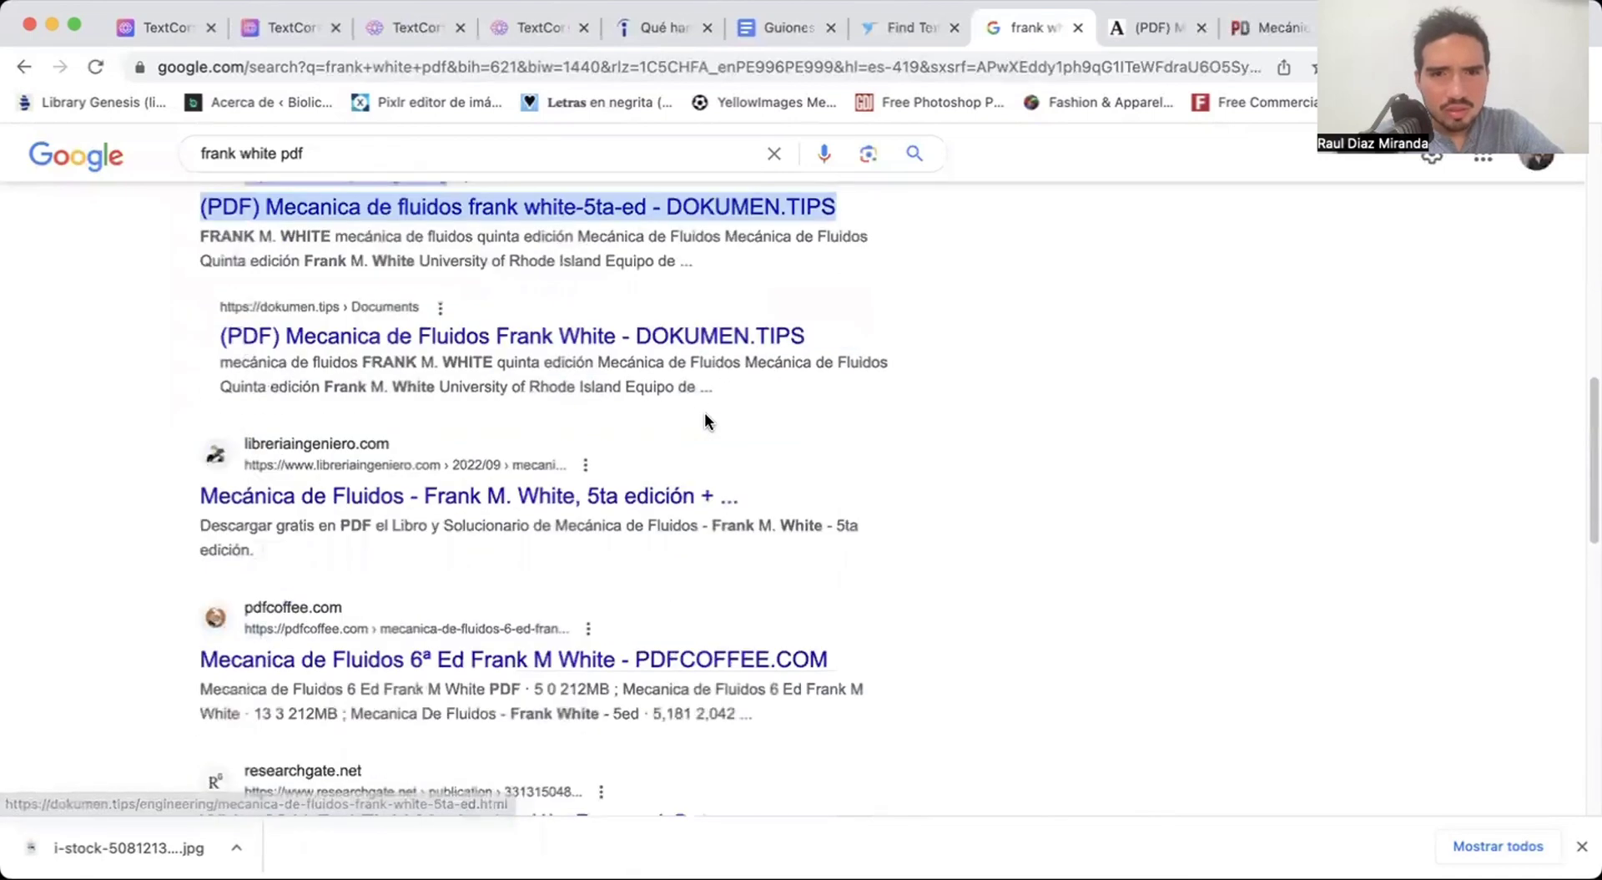
scroll(713, 513, "down", 8)
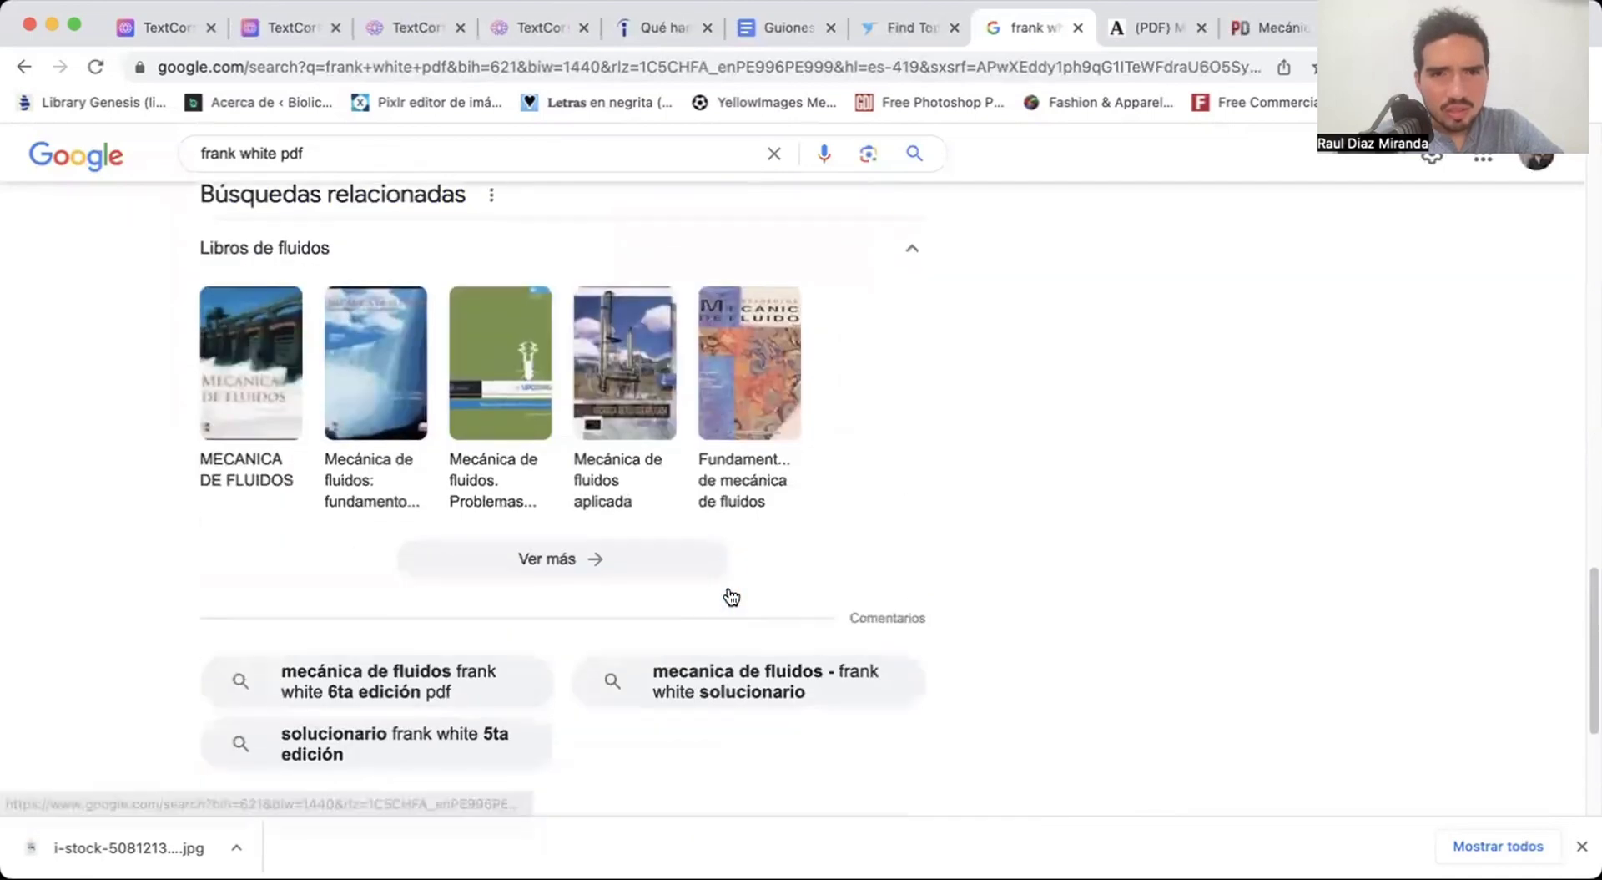
Download the "Mecánica de fluidos quinta 5ta edición Frank White" PDF from its Academia page, dismiss the message to the uploader and open the file.
left_click(1149, 38)
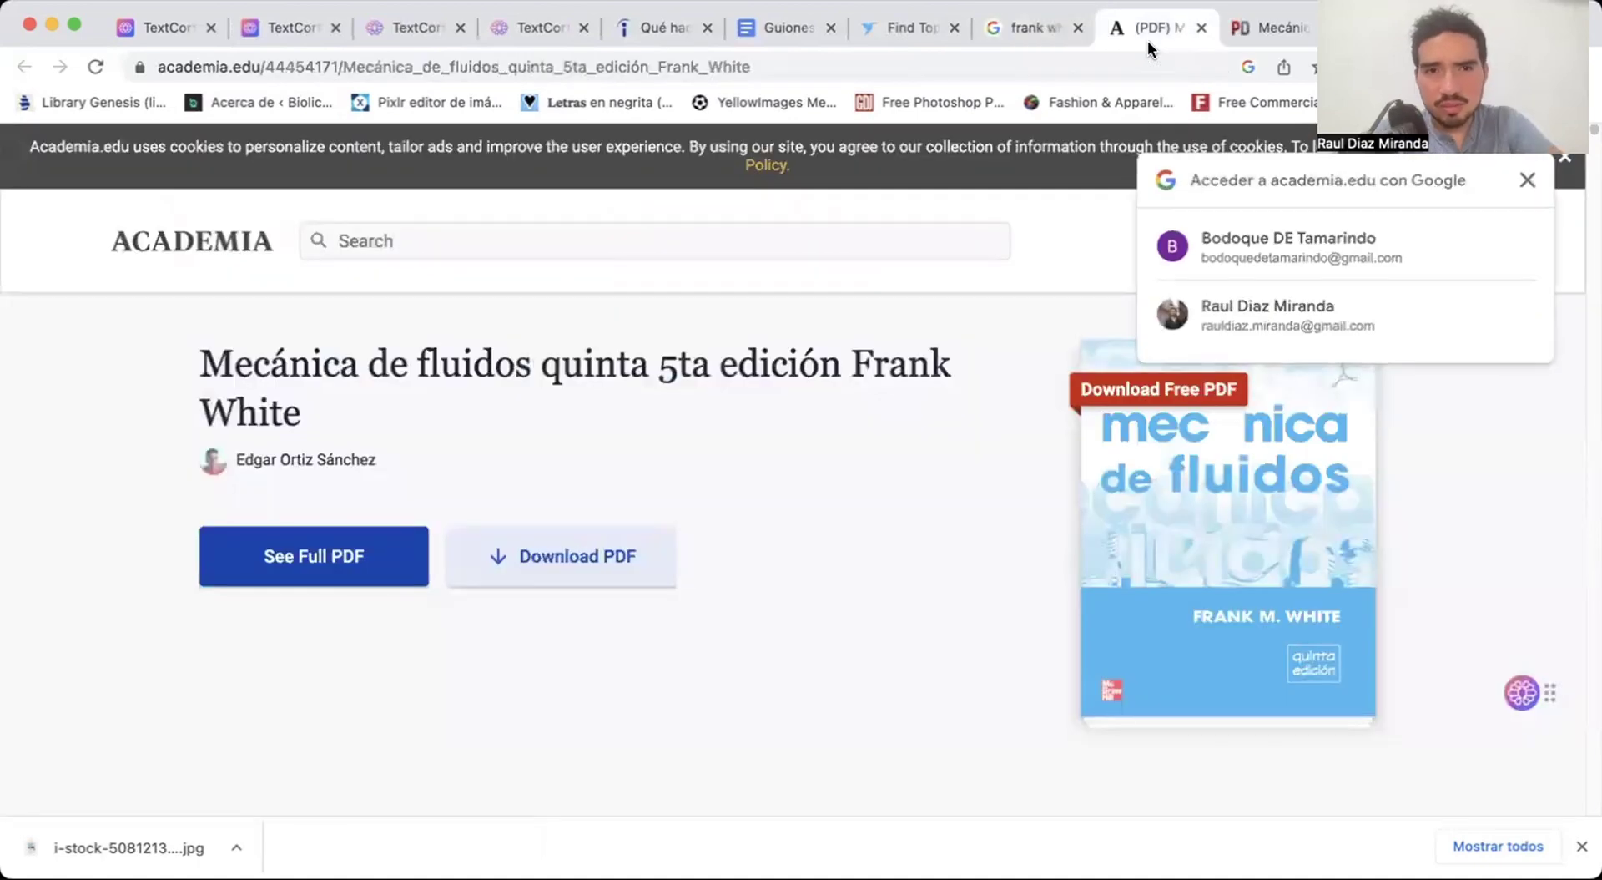
right_click(772, 499)
left_click(739, 196)
scroll(739, 200, "down", 3)
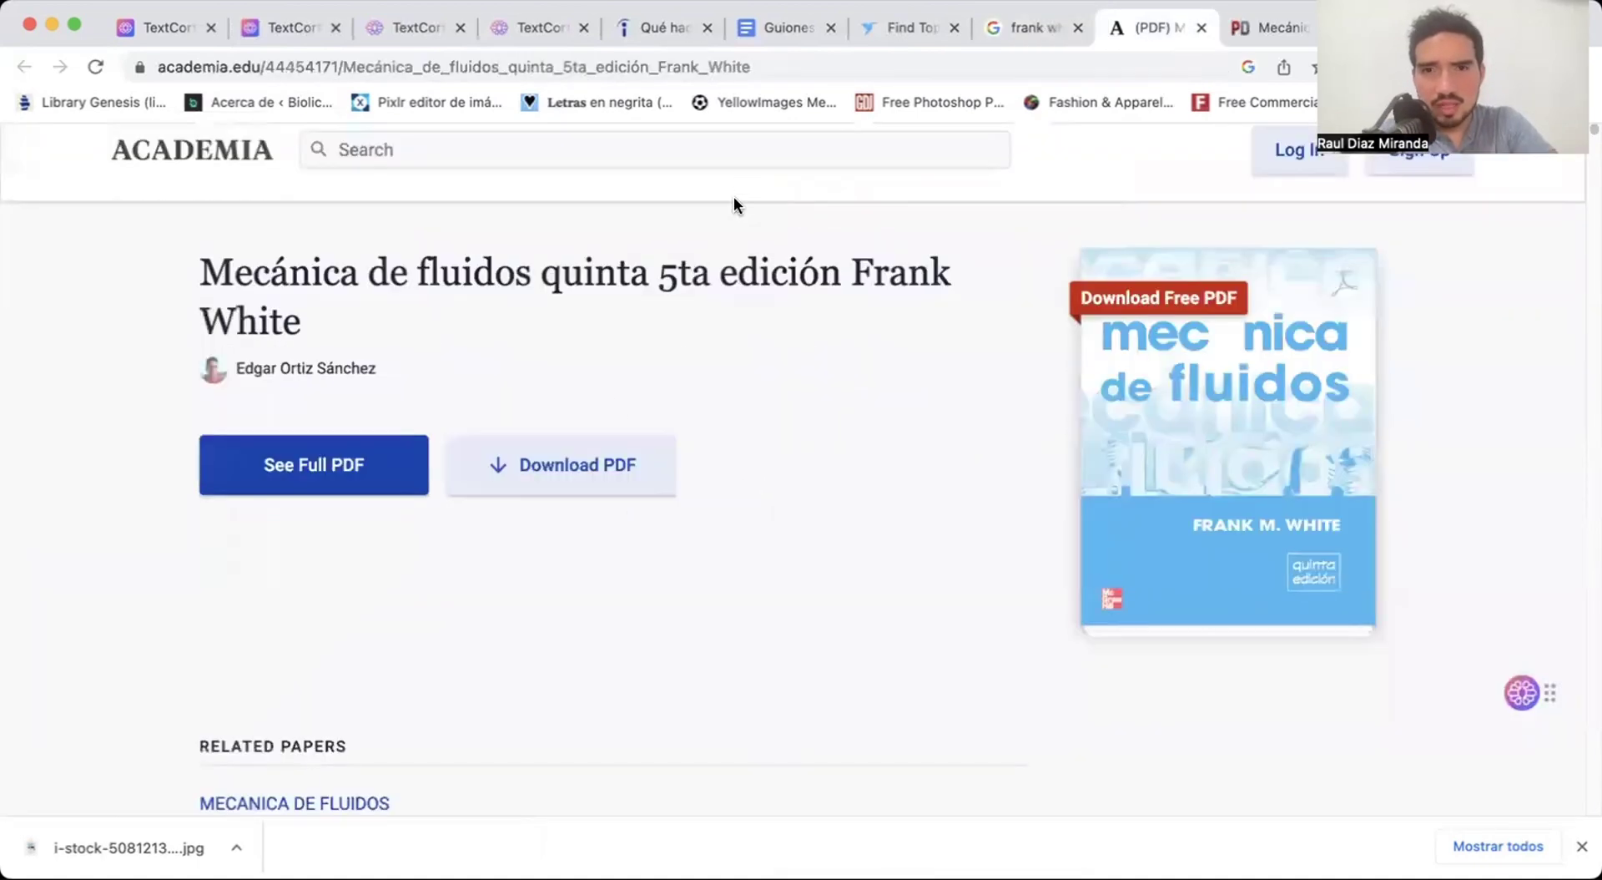
left_click(616, 409)
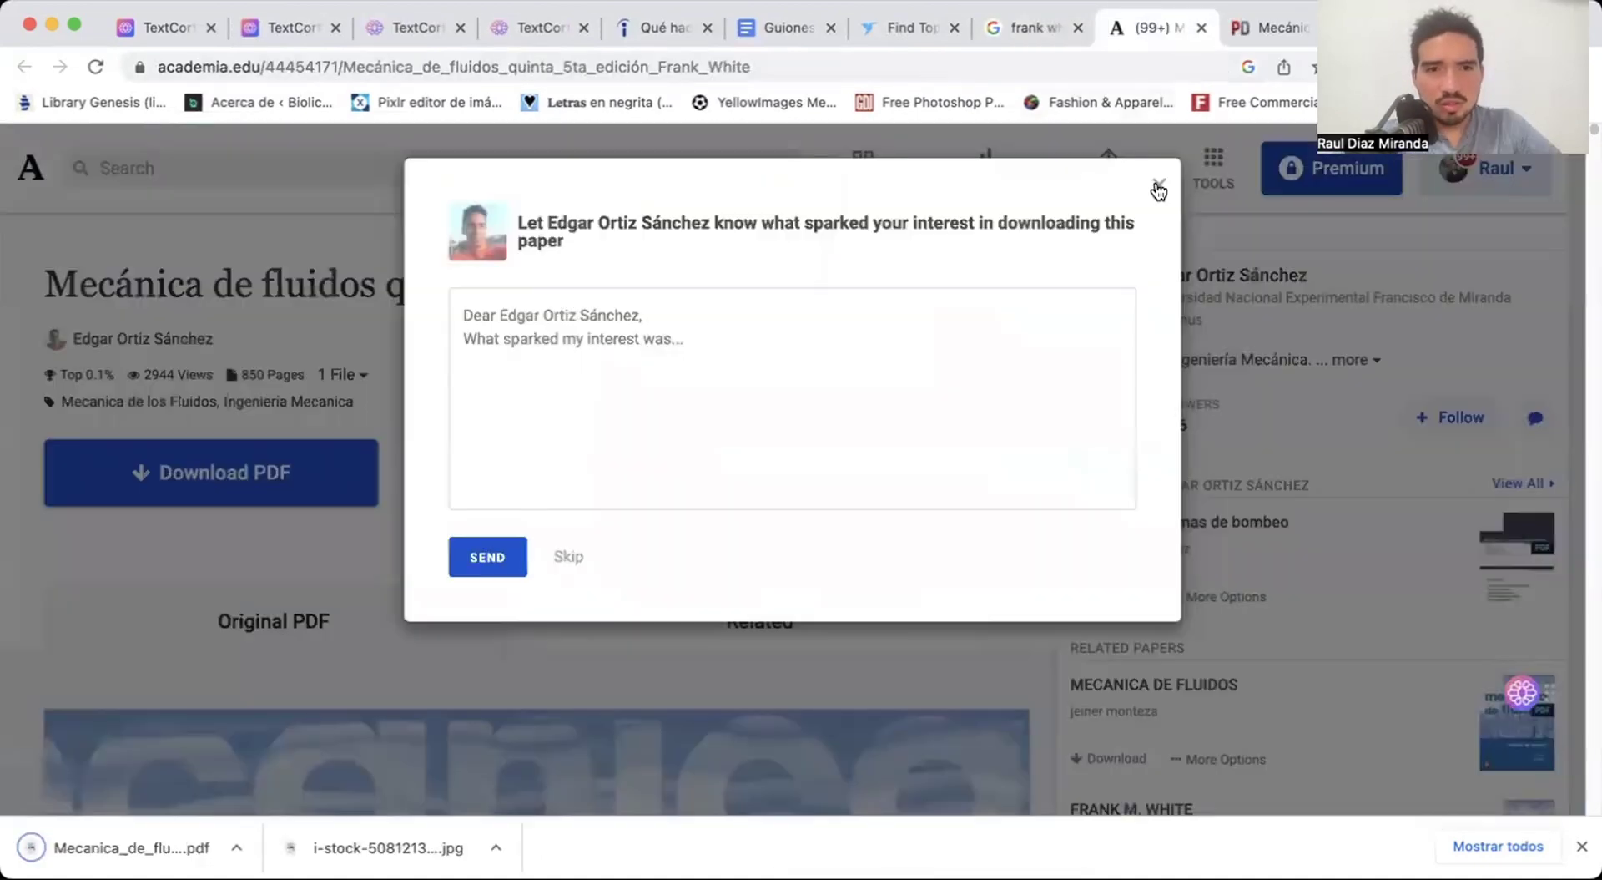
left_click(1159, 186)
left_click(191, 837)
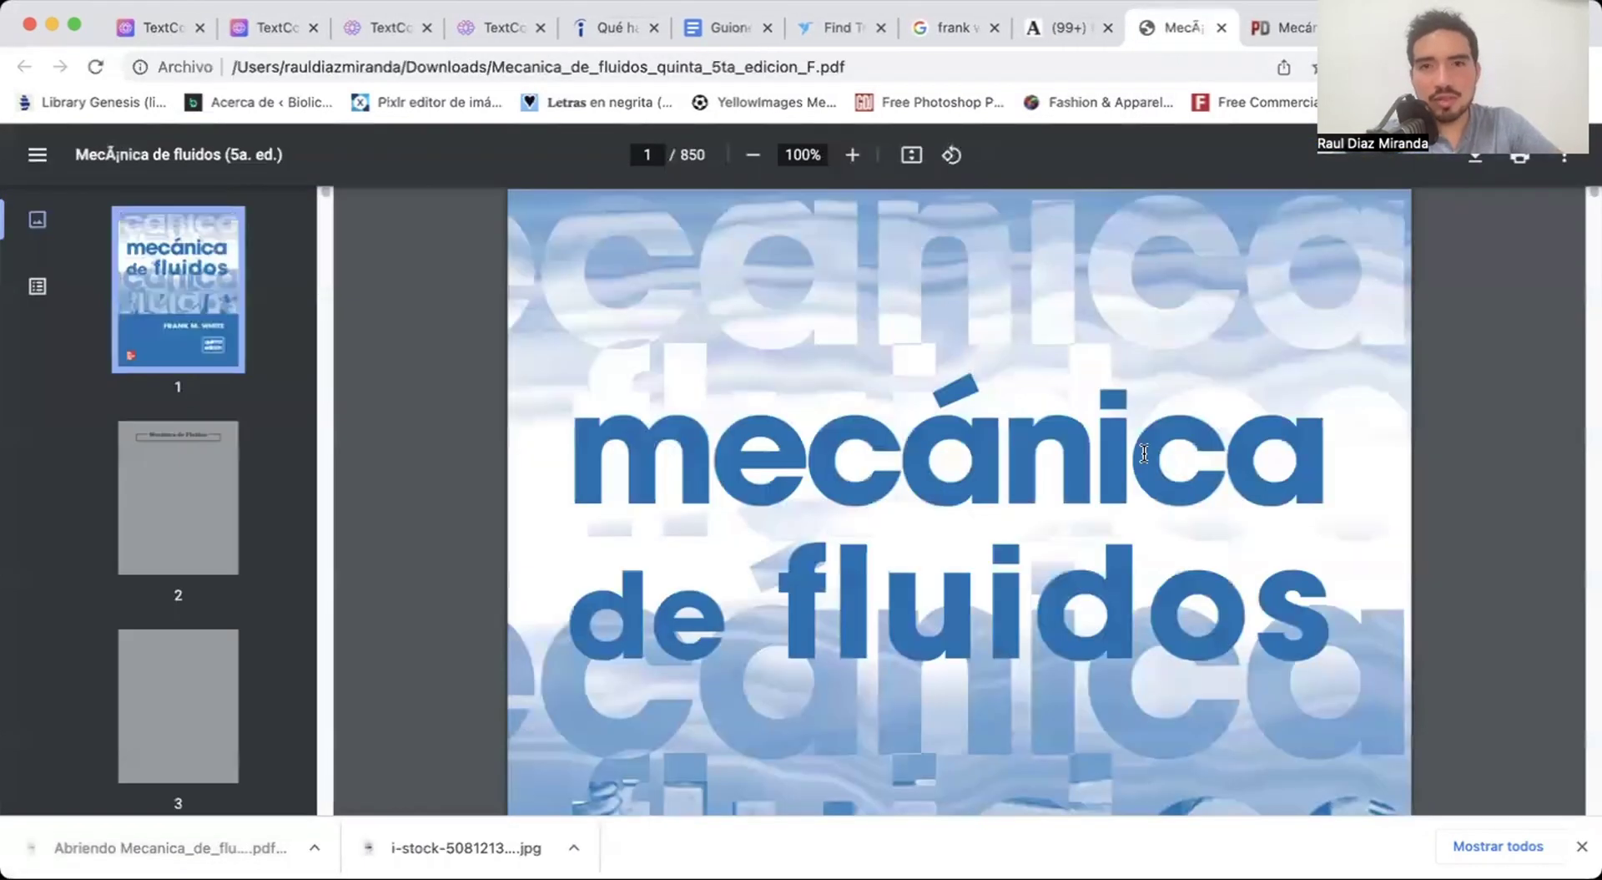
Look through the pages of the fluid mechanics PDF for a long explanatory passage to use as a writing example.
scroll(851, 493, "down", 5)
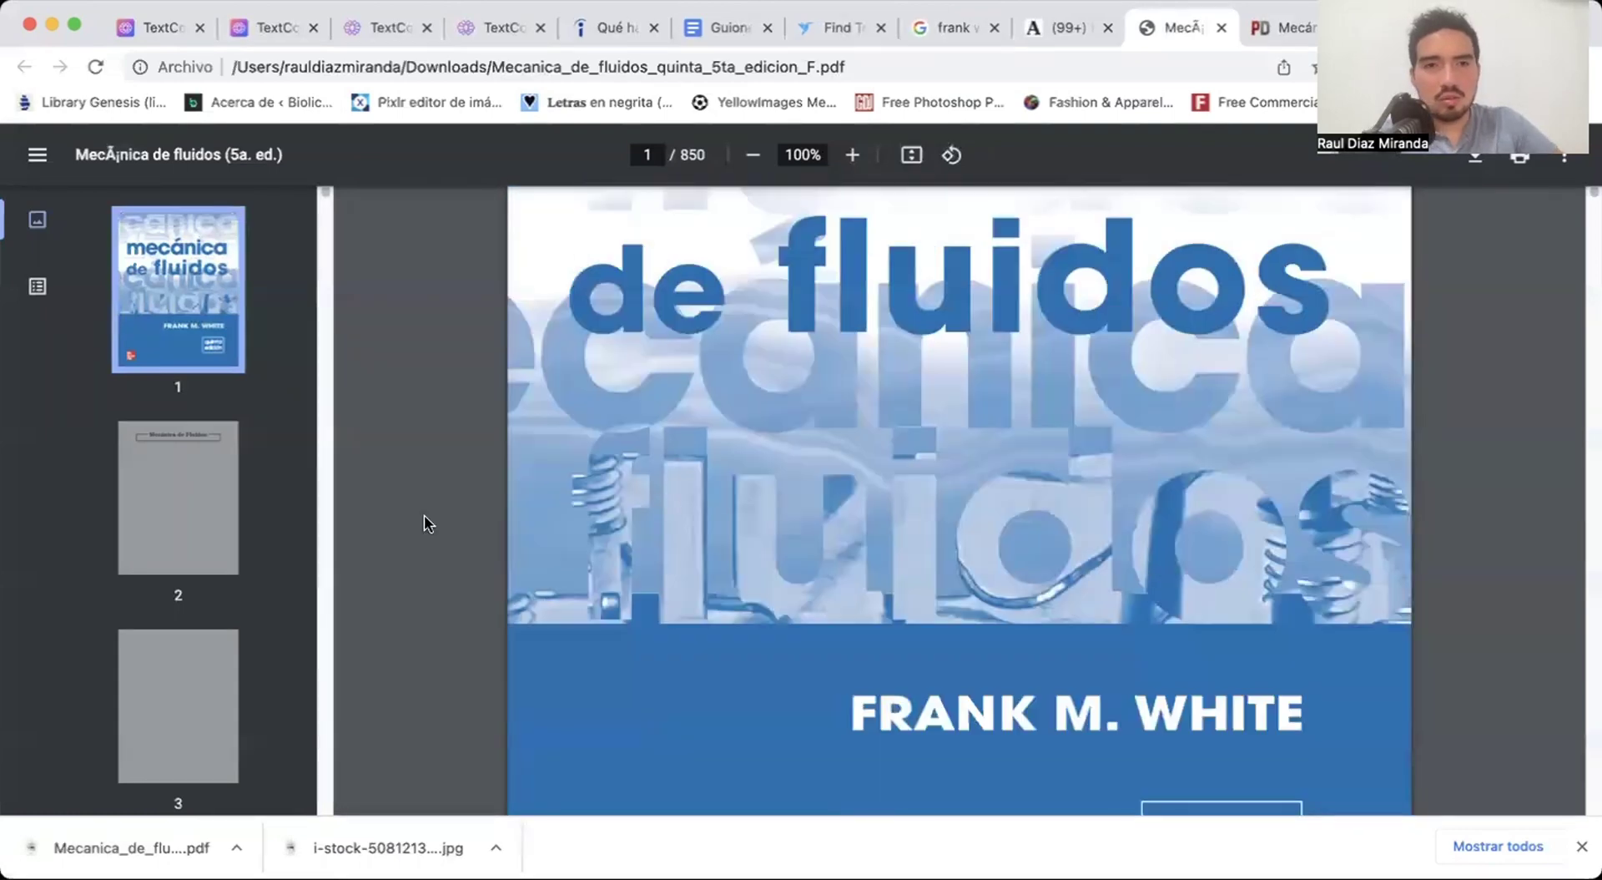
scroll(251, 515, "down", 20)
left_click(140, 442)
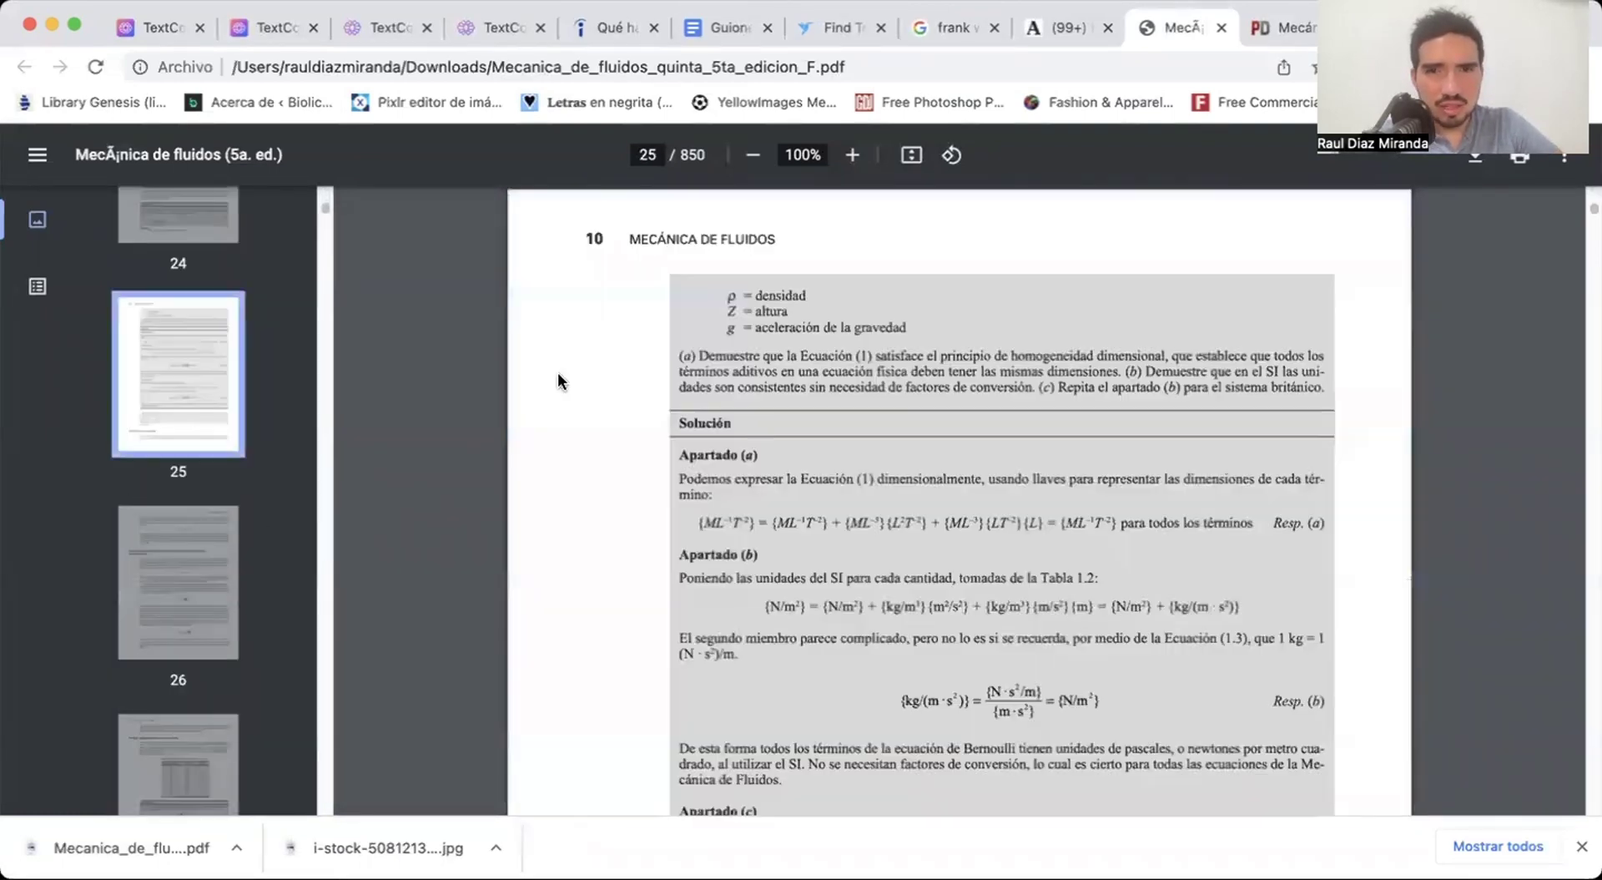
left_click(127, 586)
scroll(851, 538, "down", 10)
scroll(868, 526, "up", 7)
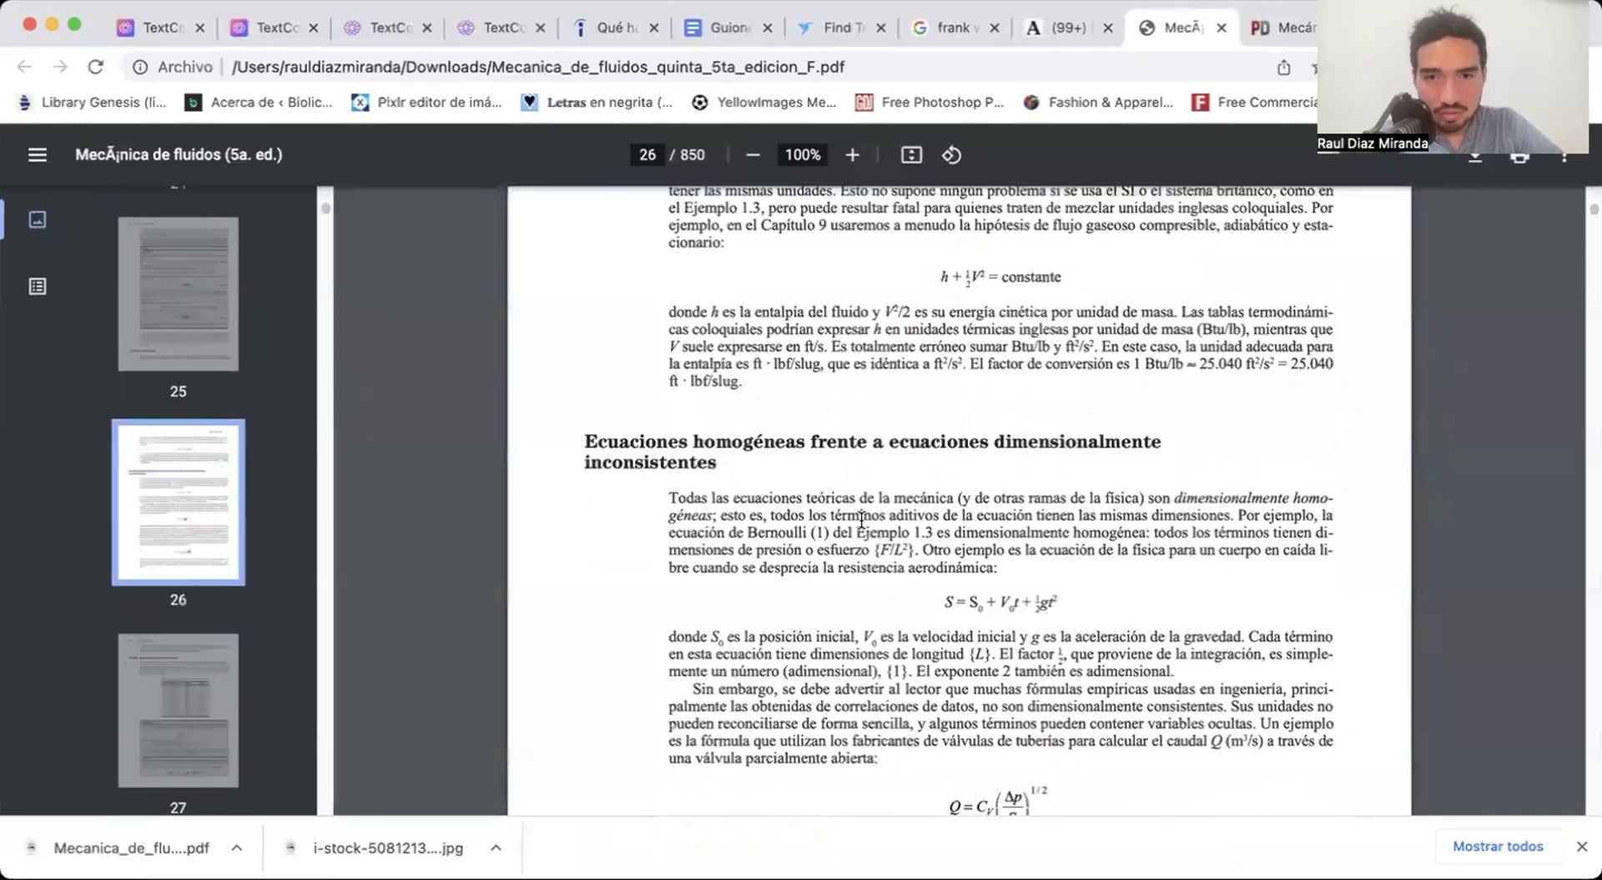
scroll(955, 529, "down", 20)
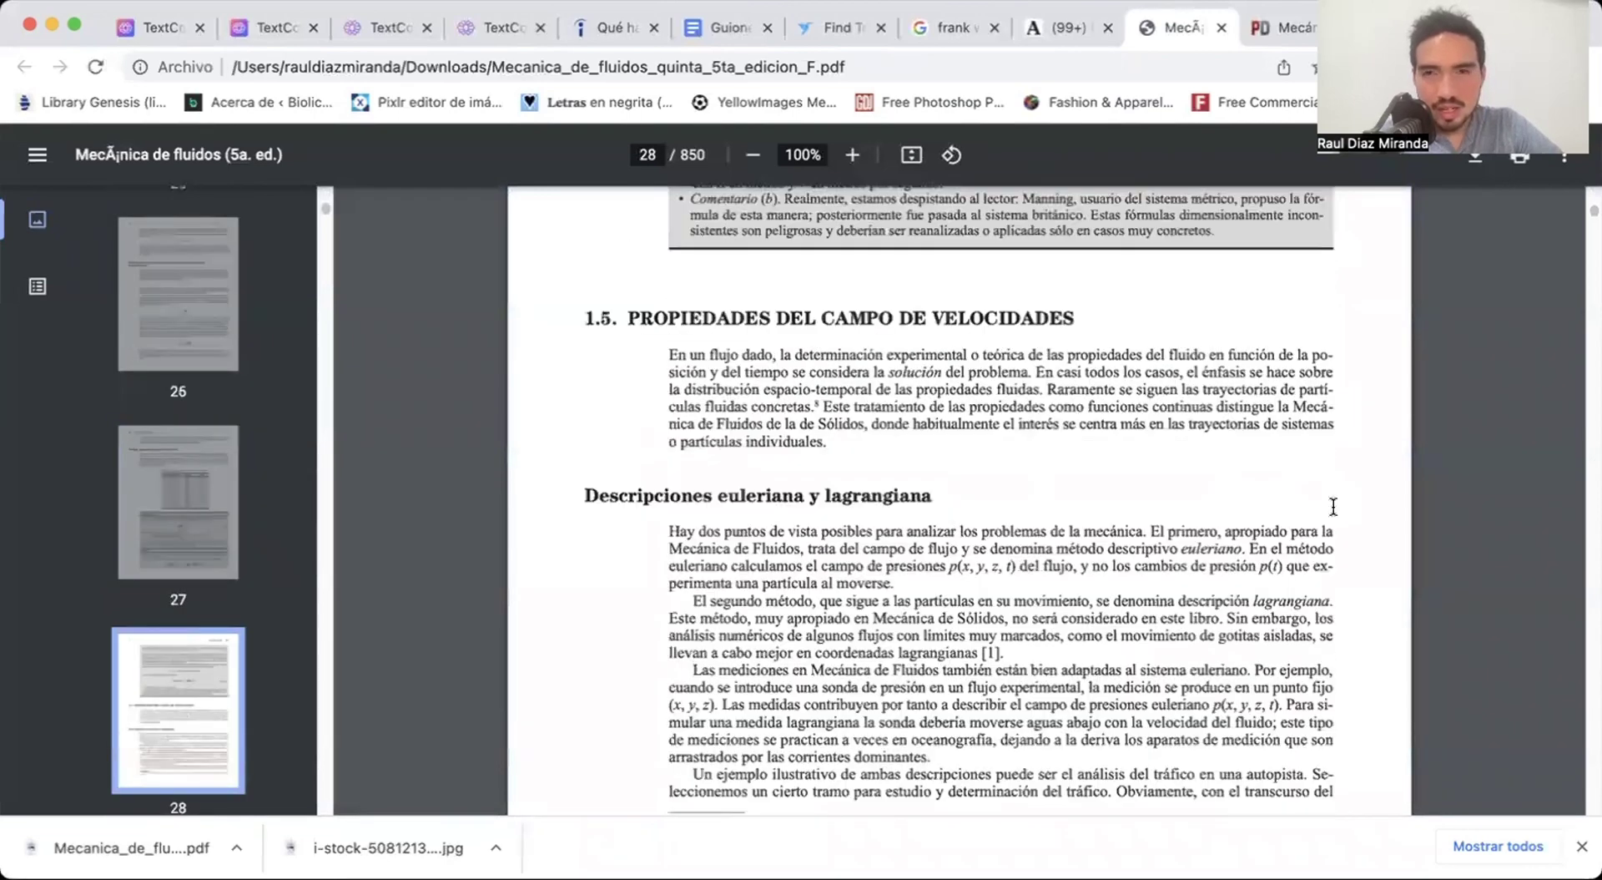
scroll(794, 369, "down", 10)
scroll(759, 368, "up", 5)
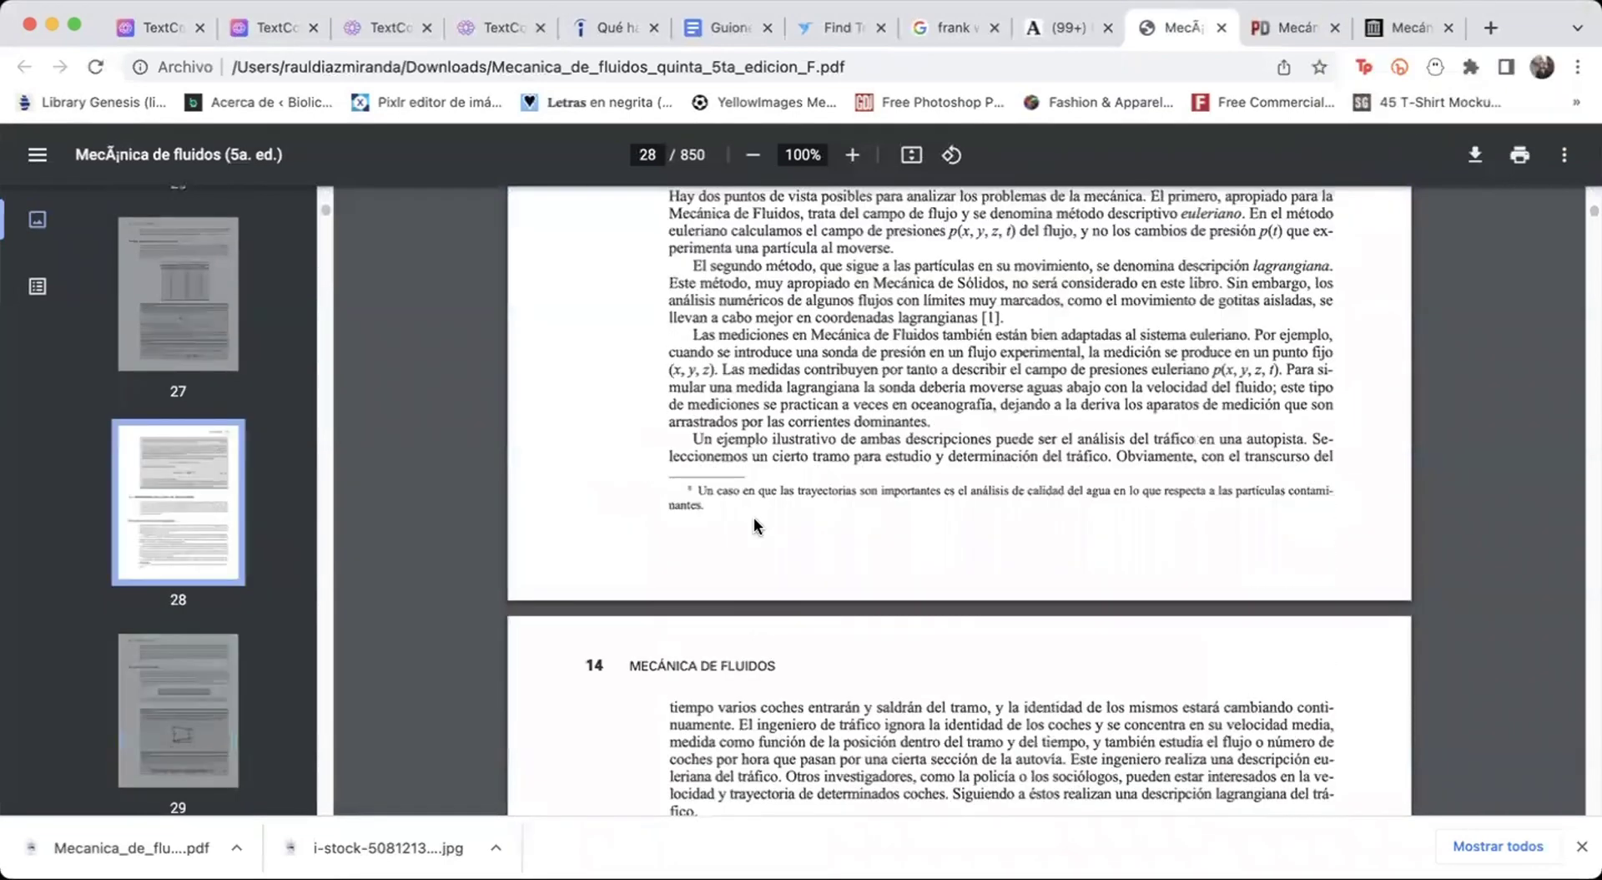
Select and copy the book text from the start of section 1.5 through the enthalpy paragraph after equation 1.14.
scroll(754, 518, "up", 5)
scroll(649, 369, "down", 1)
left_click_drag(665, 399, 1070, 522)
scroll(959, 501, "down", 20)
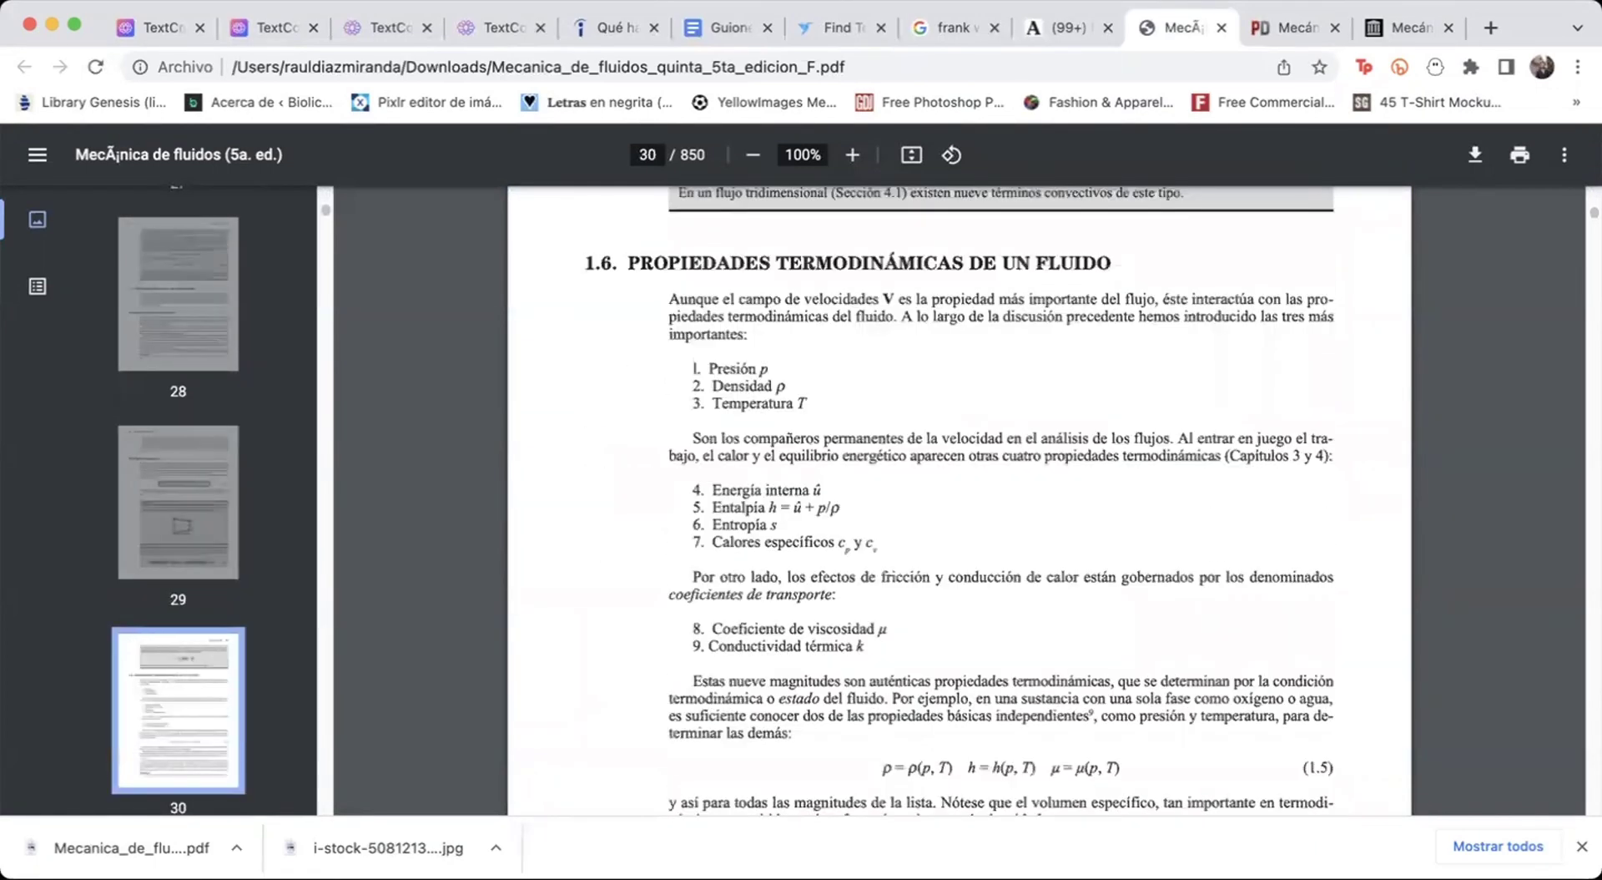
scroll(959, 501, "down", 20)
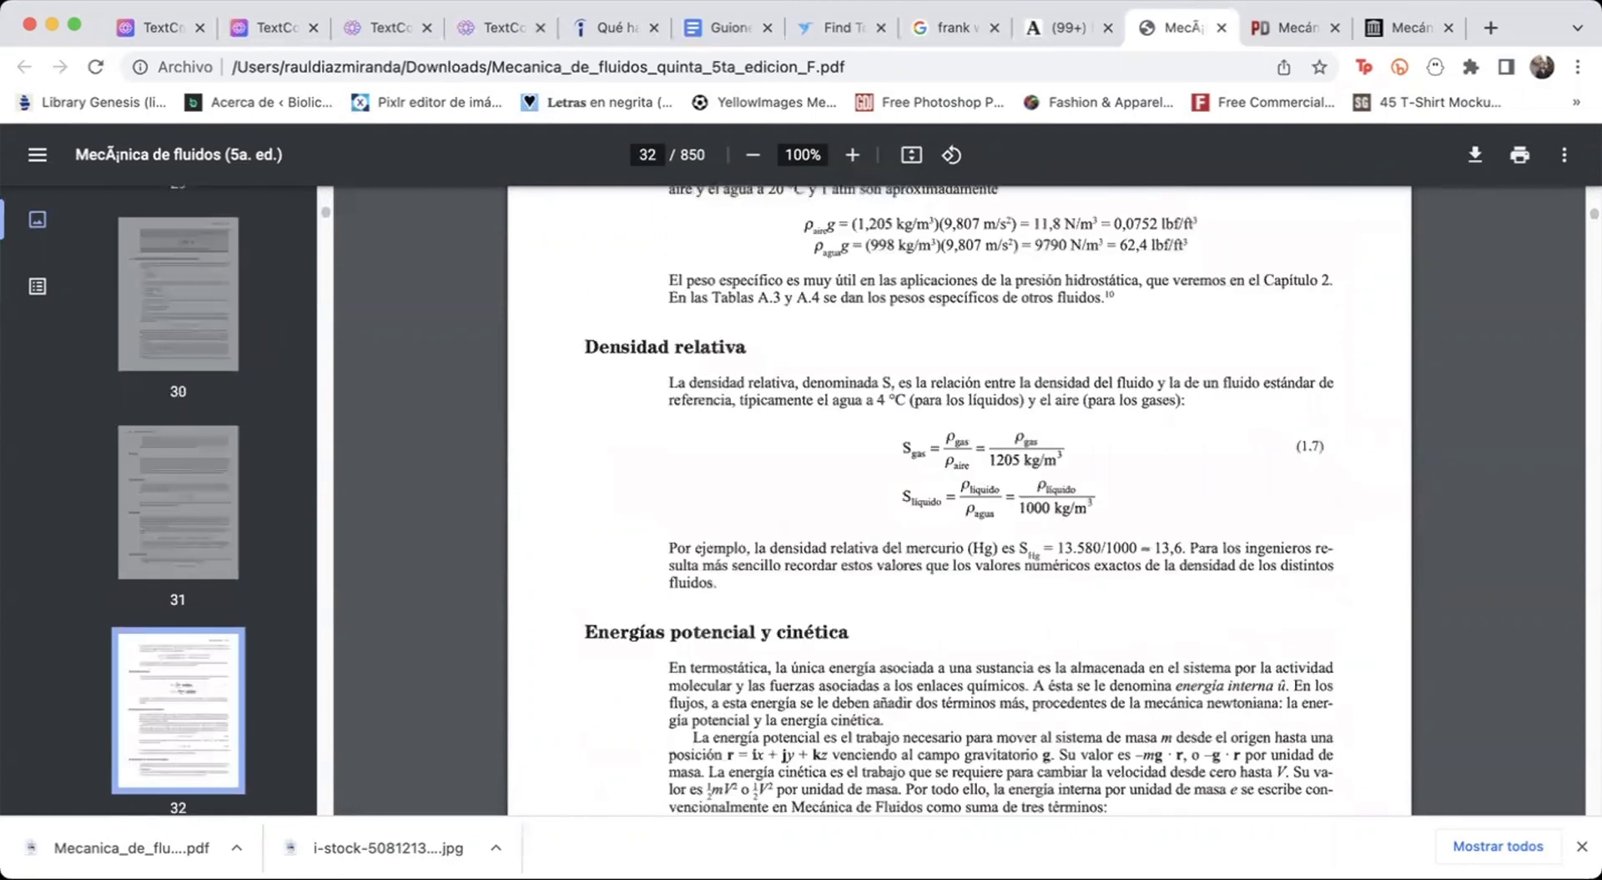
scroll(960, 501, "down", 6)
left_click_drag(669, 280, 750, 624)
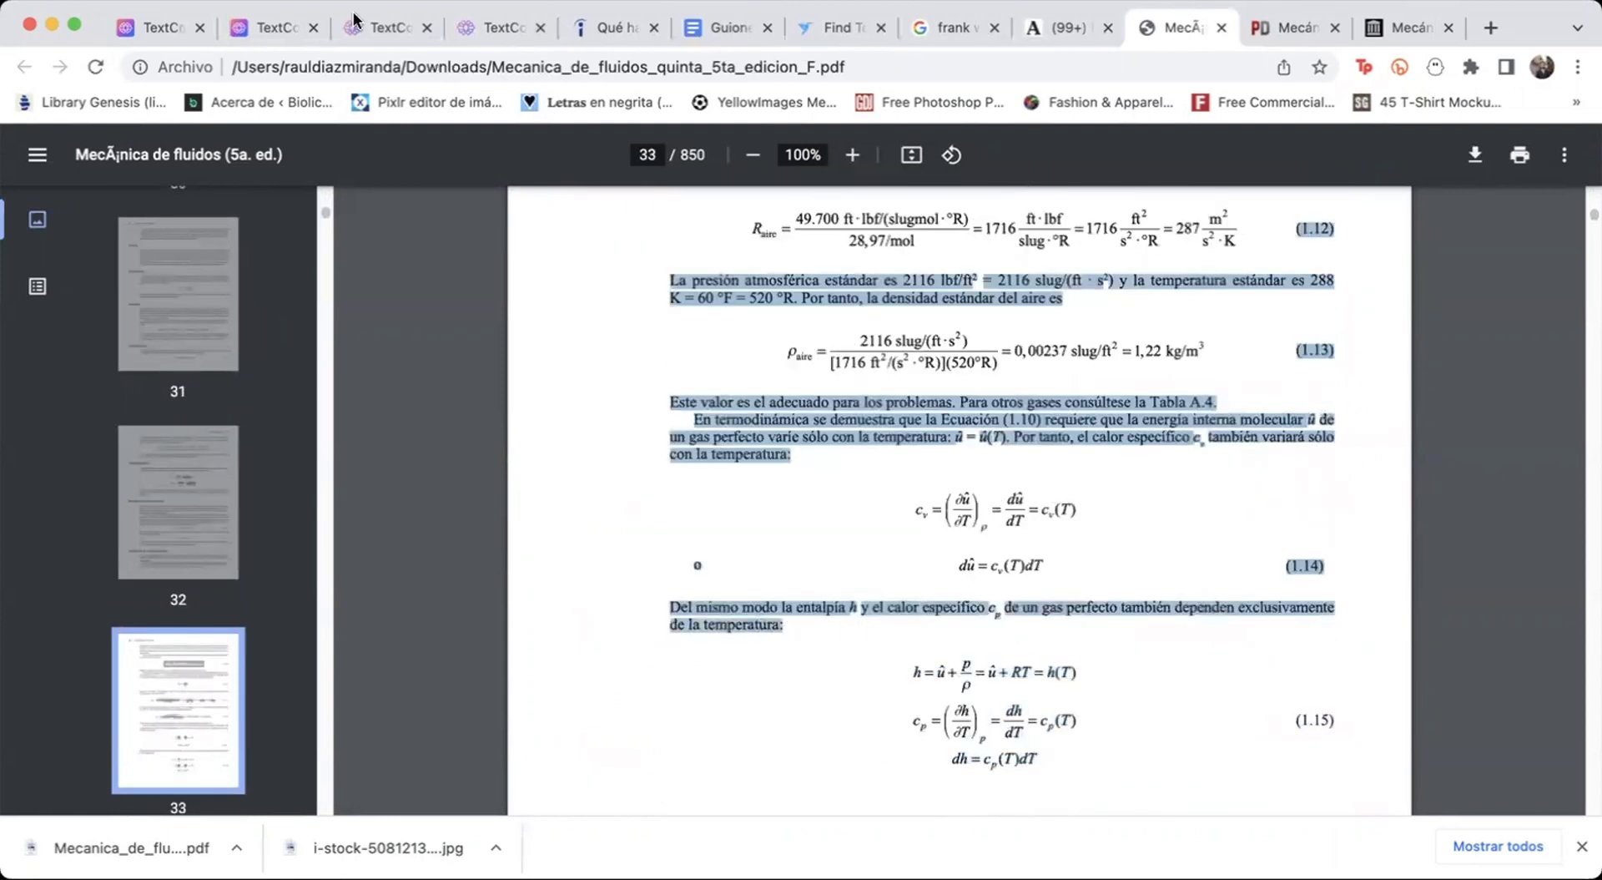
Paste the copied book text as the persona's first writing example and request the writing style results.
left_click(483, 24)
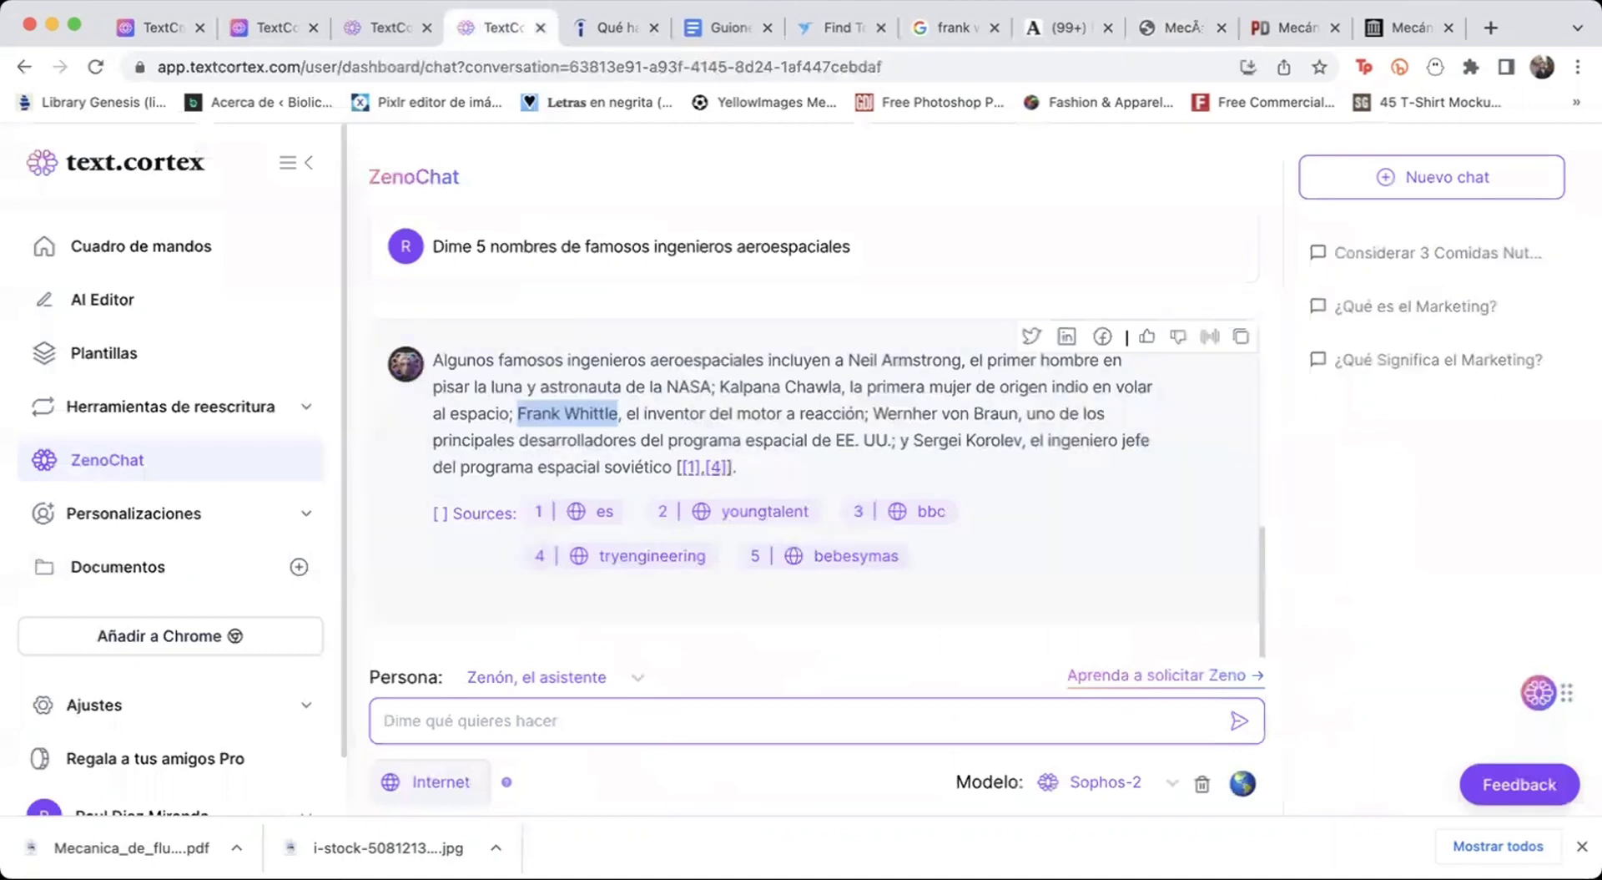
left_click(388, 27)
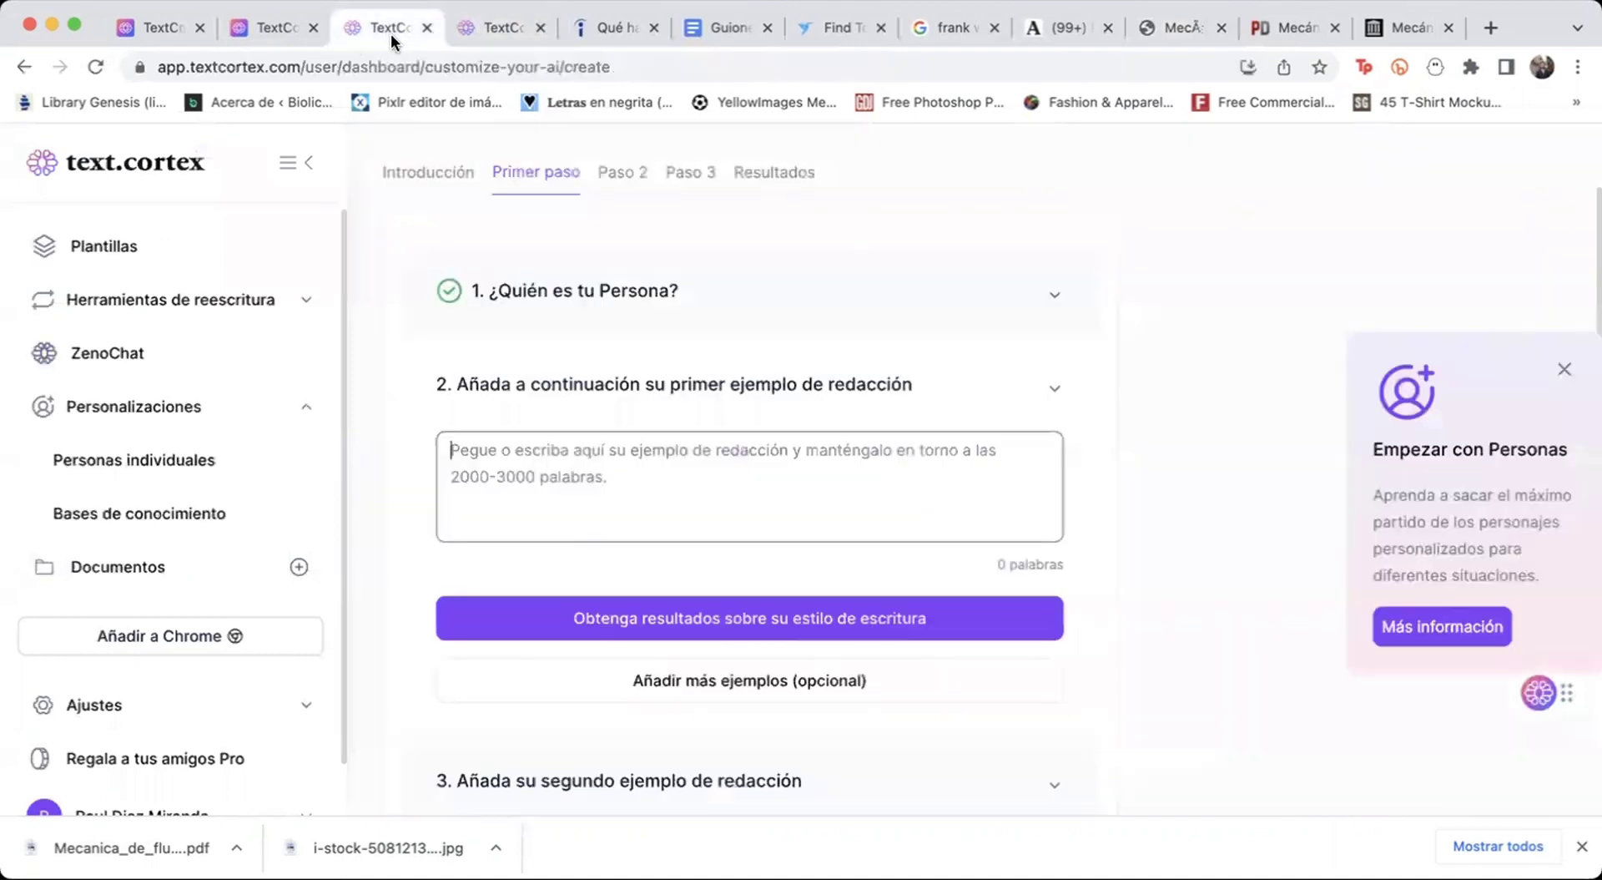
left_click(567, 443)
key("super+v")
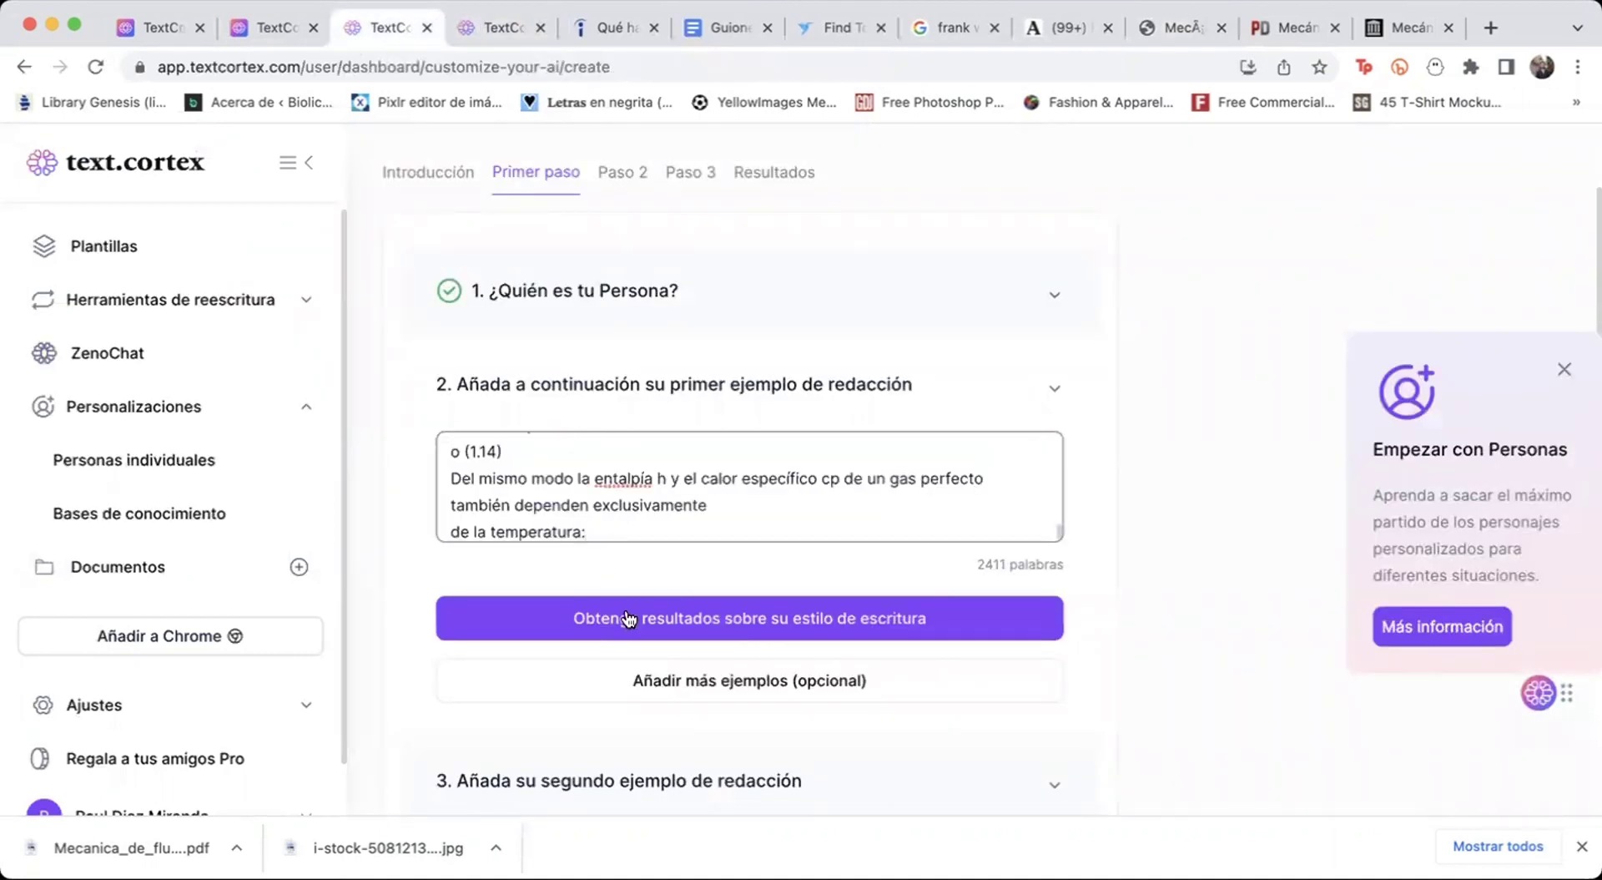
left_click(695, 625)
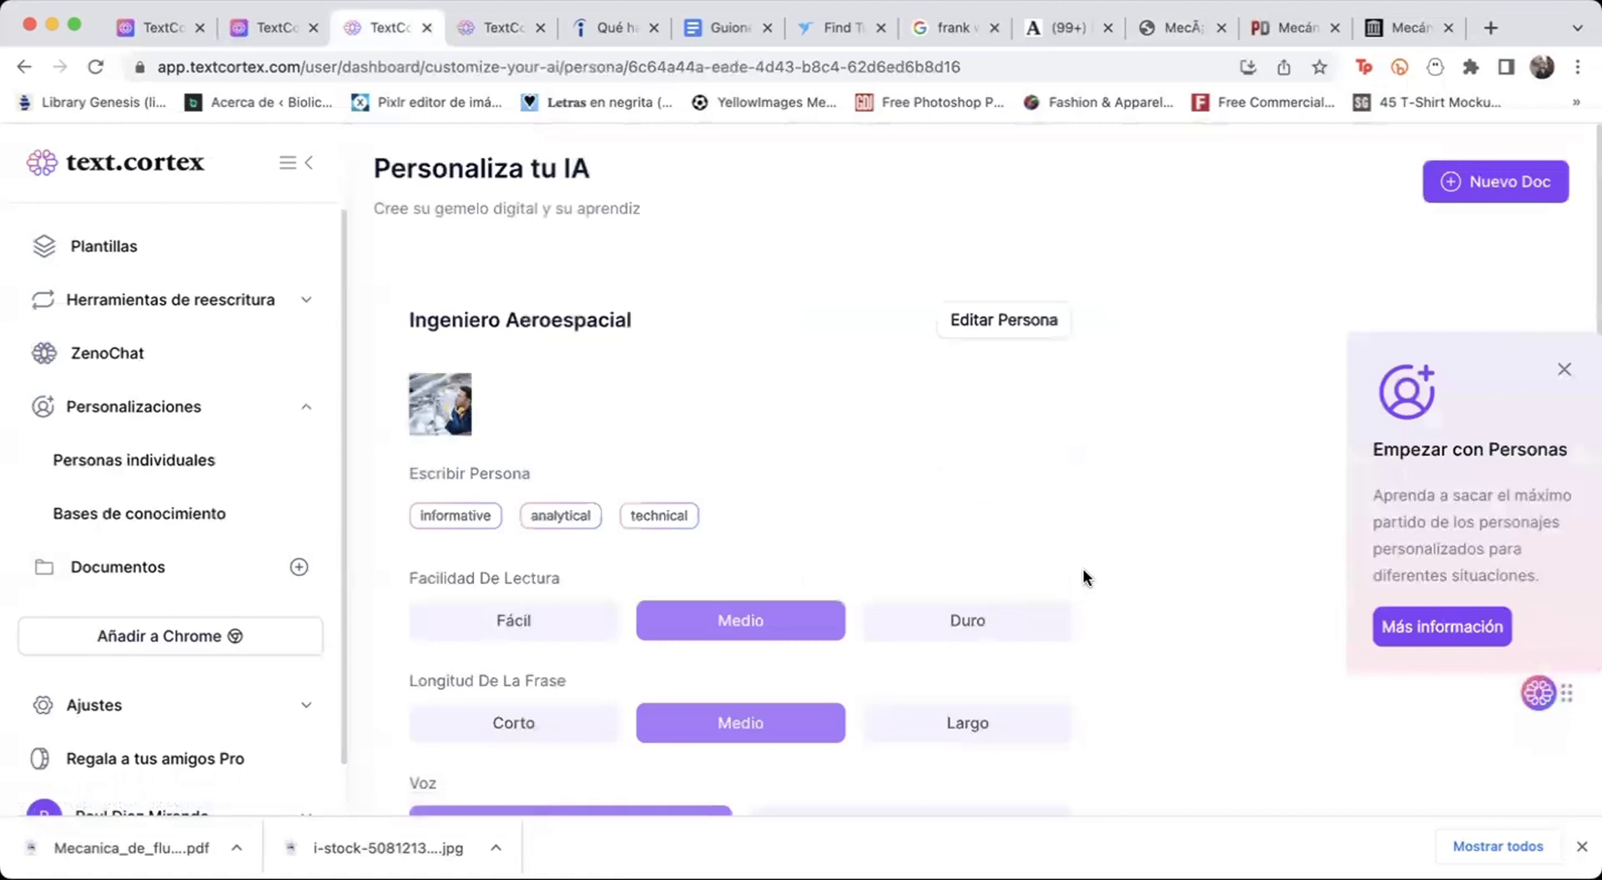
Review the "Ingeniero Aeroespacial" persona's style results and biography, and set it as the default AI persona.
scroll(1085, 576, "down", 2)
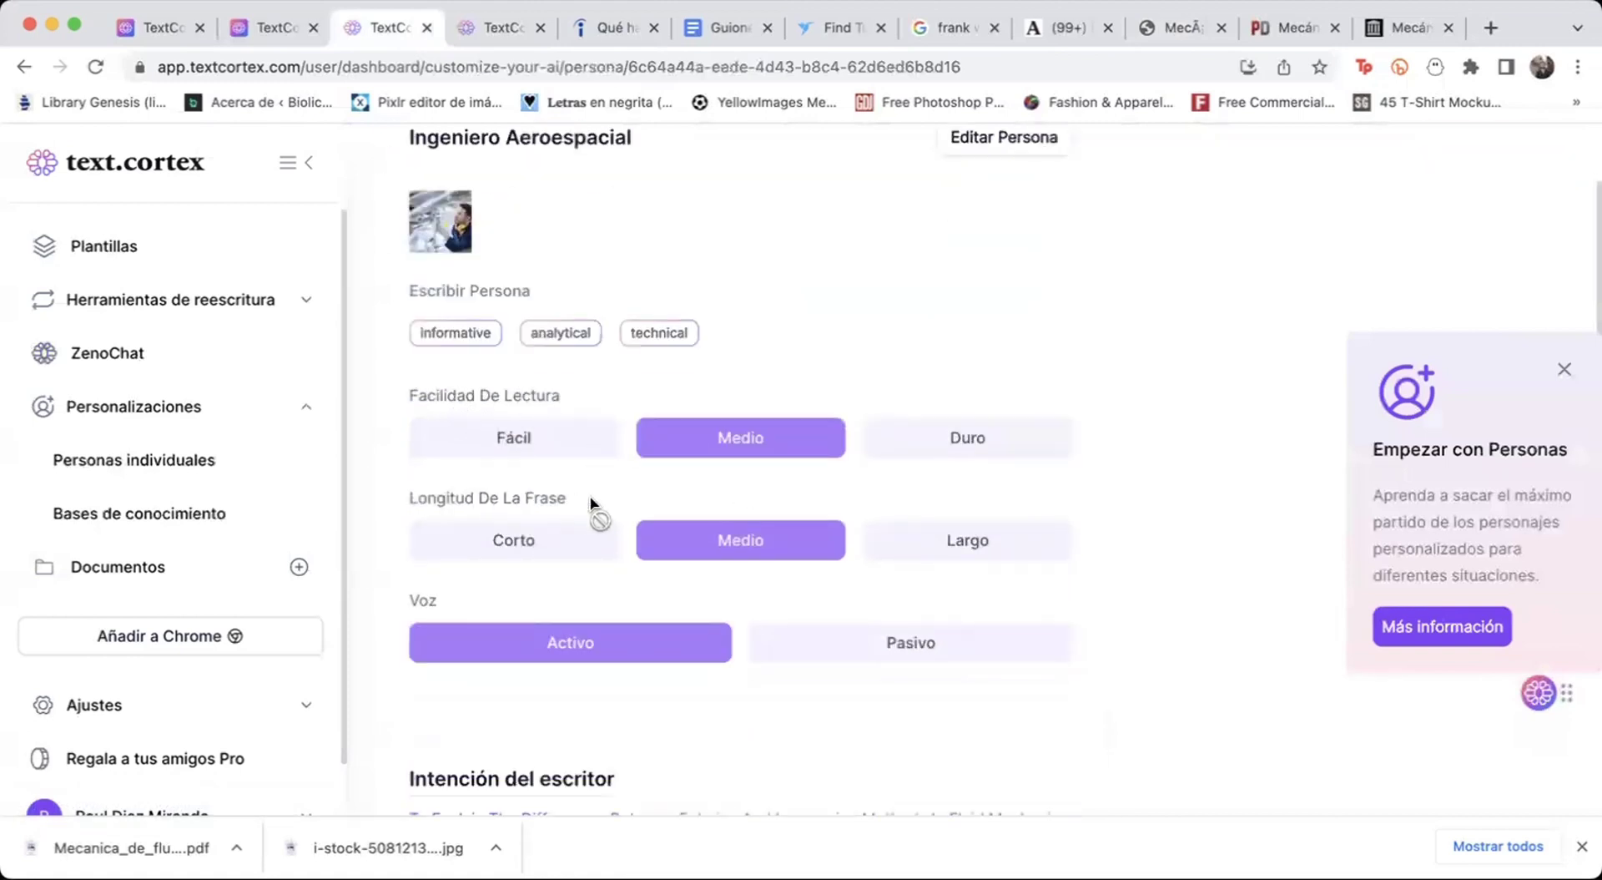
scroll(688, 536, "down", 2)
scroll(816, 553, "down", 2)
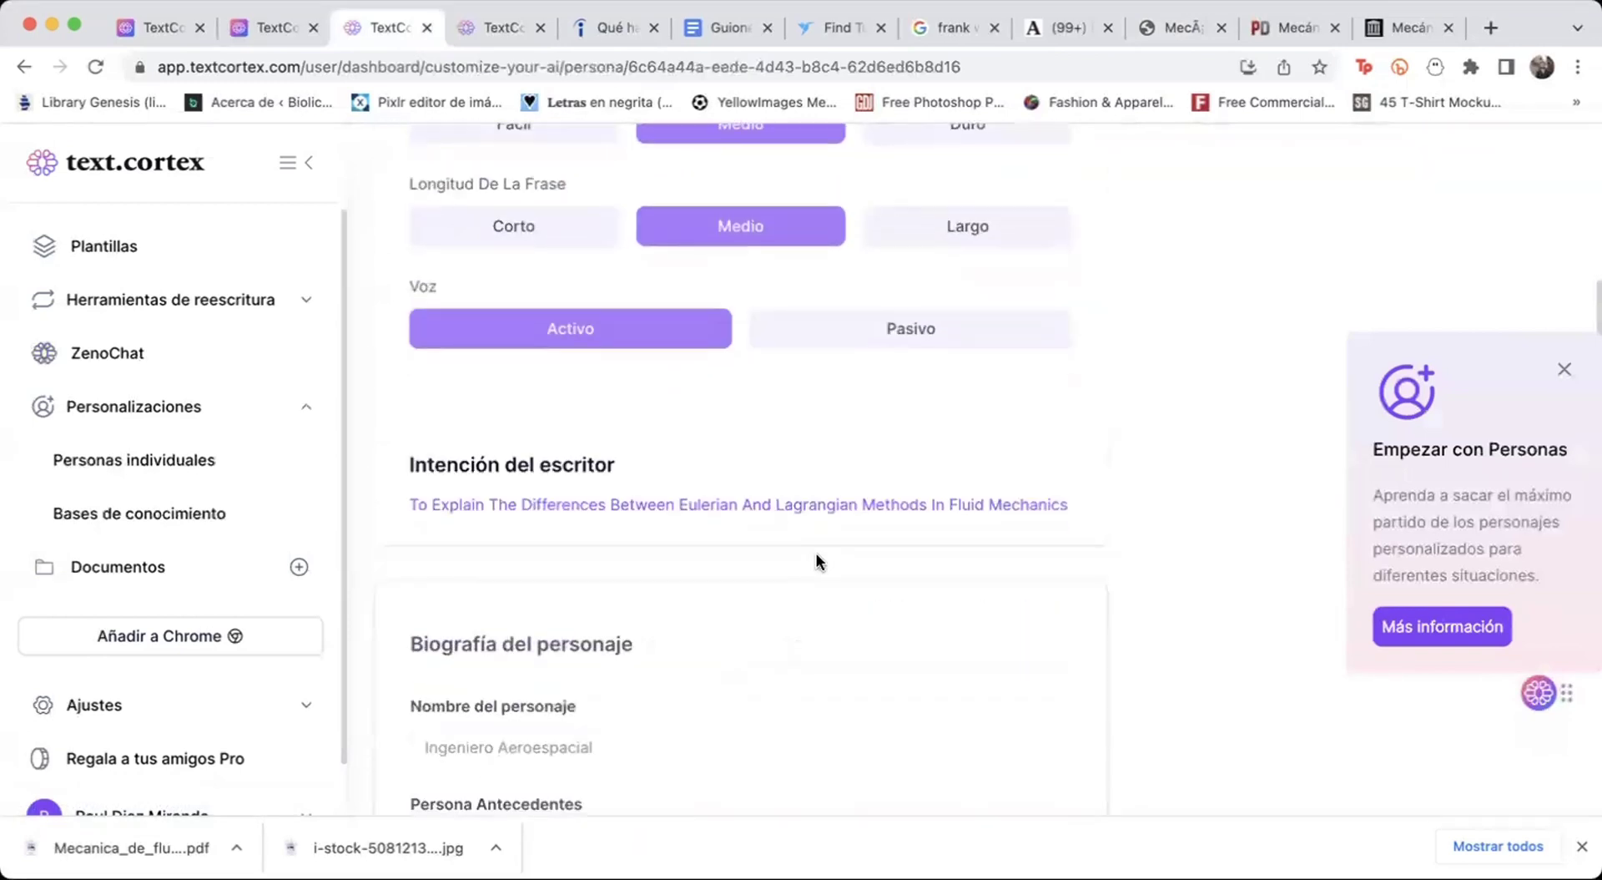
scroll(1012, 458, "down", 10)
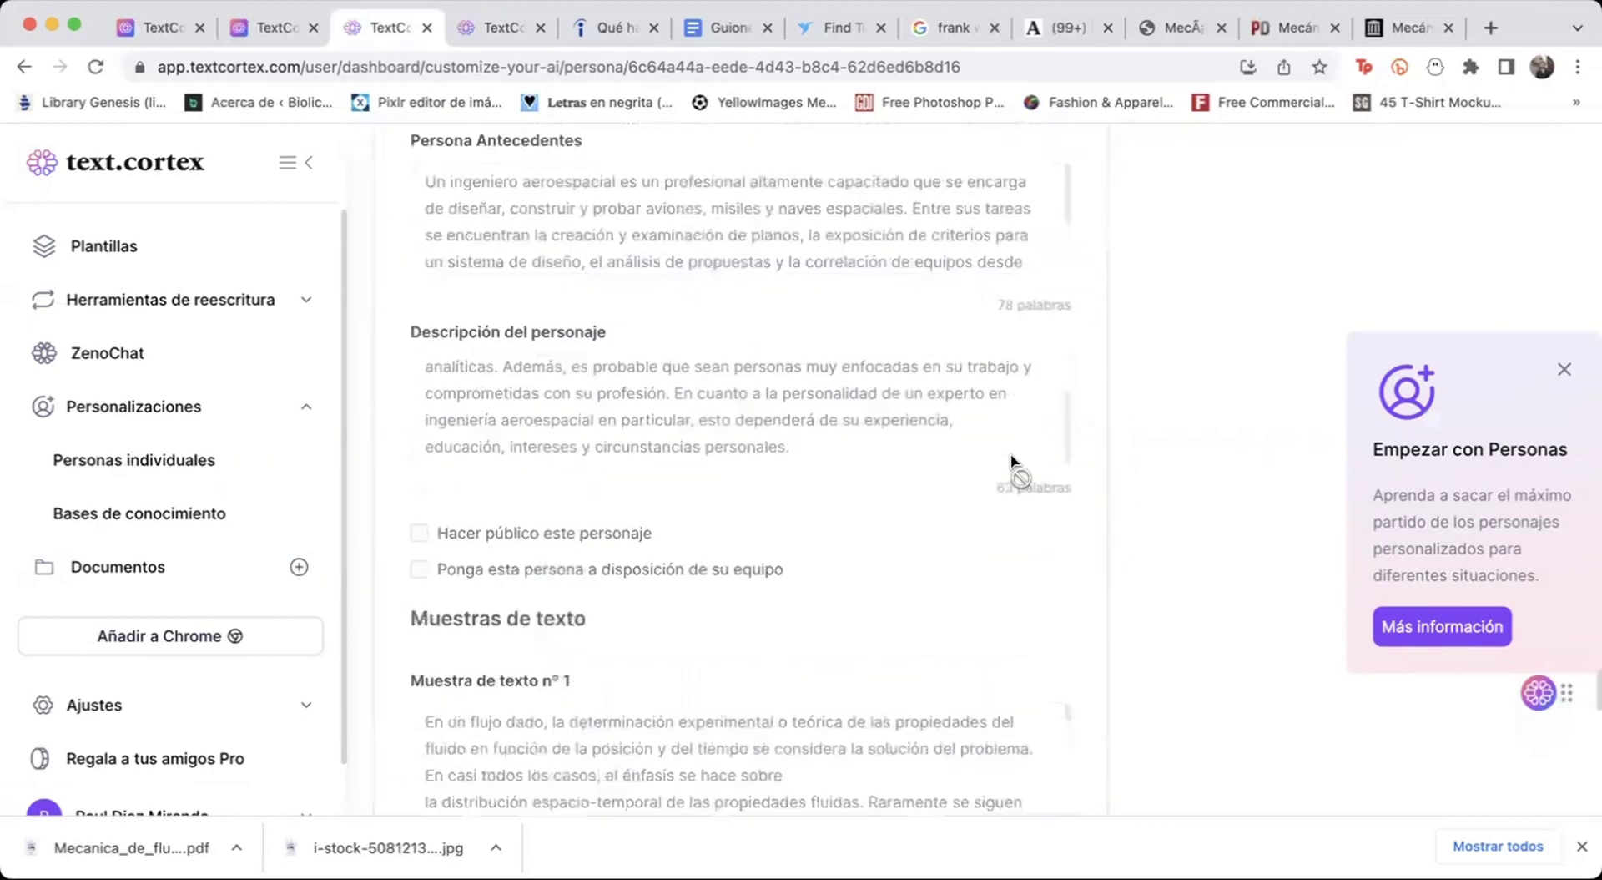
scroll(1011, 458, "down", 4)
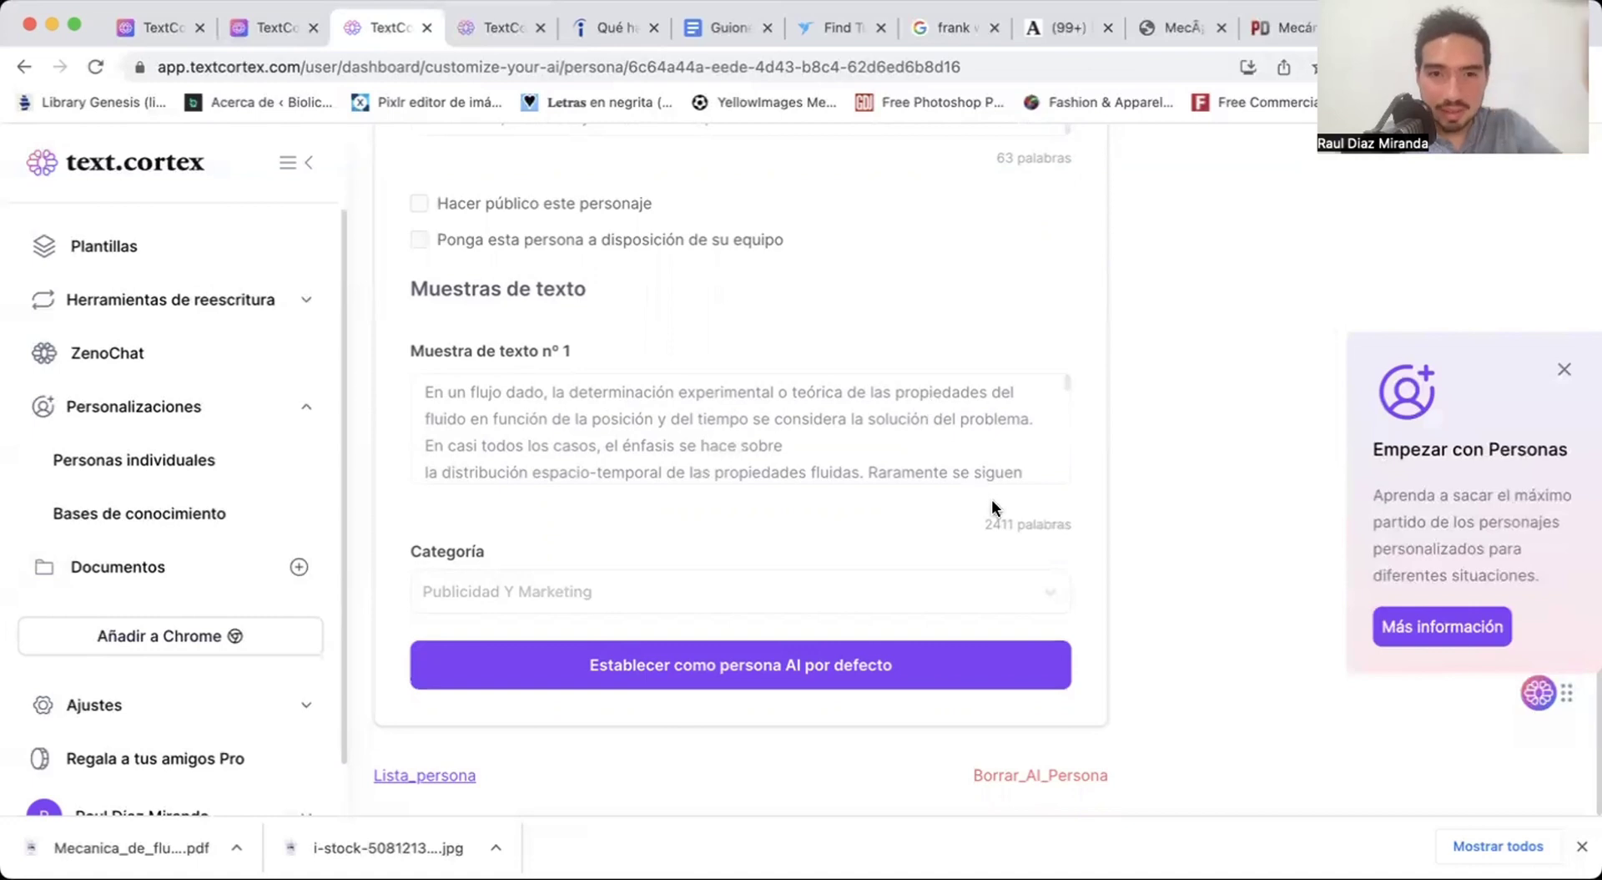
left_click(711, 674)
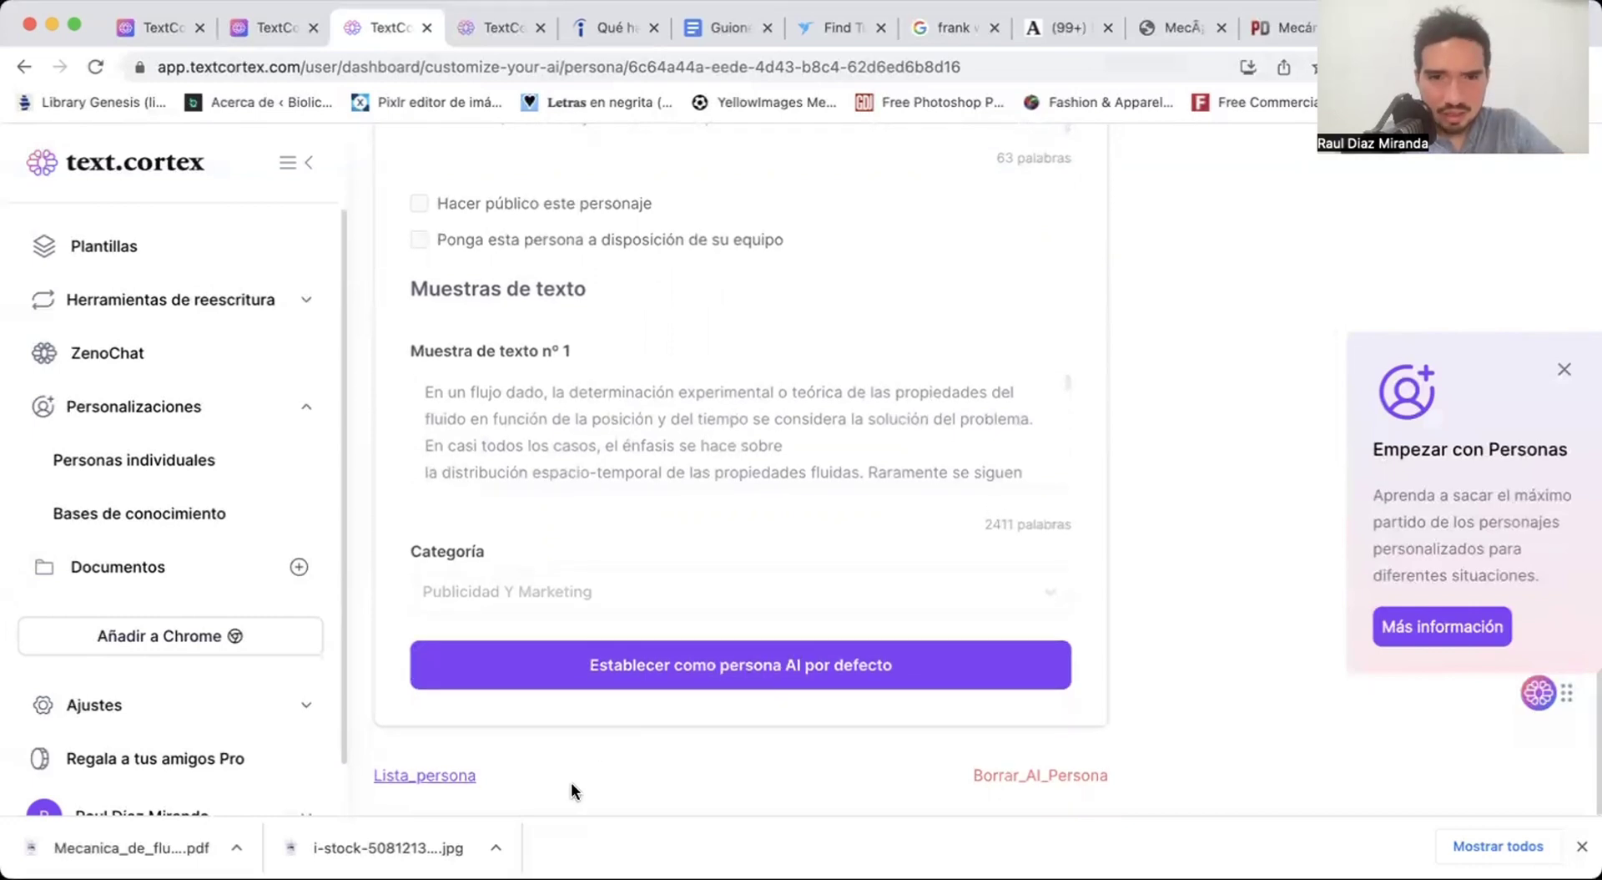
In ZenoChat, choose the "Ingeniero Aeroespacial" persona and send it the message "Dime como te llama".
left_click(483, 25)
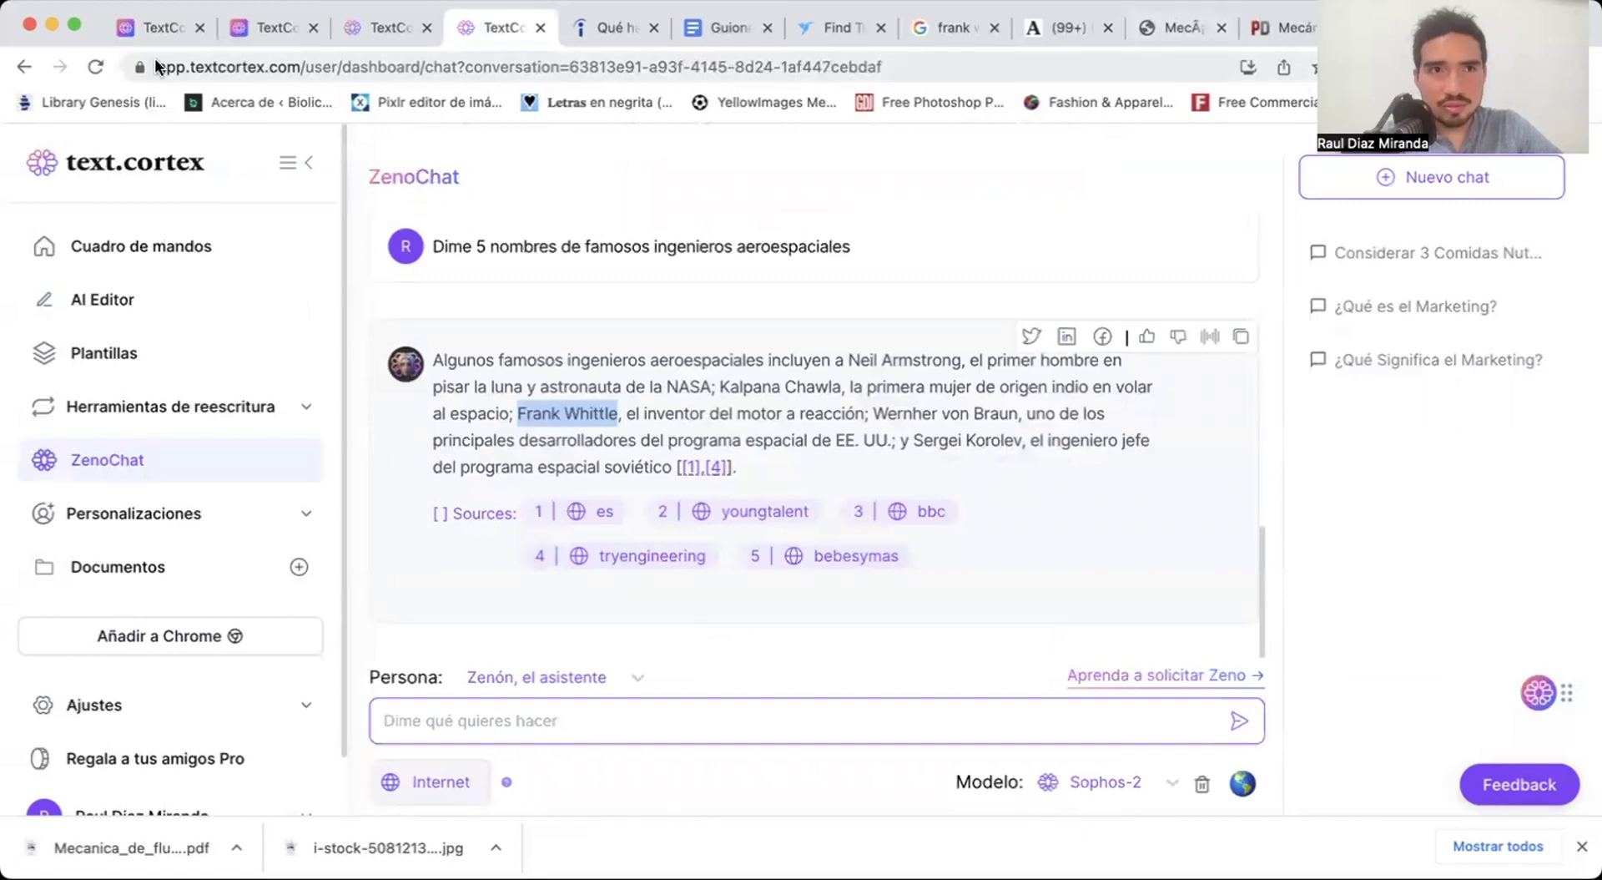
left_click(538, 676)
scroll(614, 518, "down", 5)
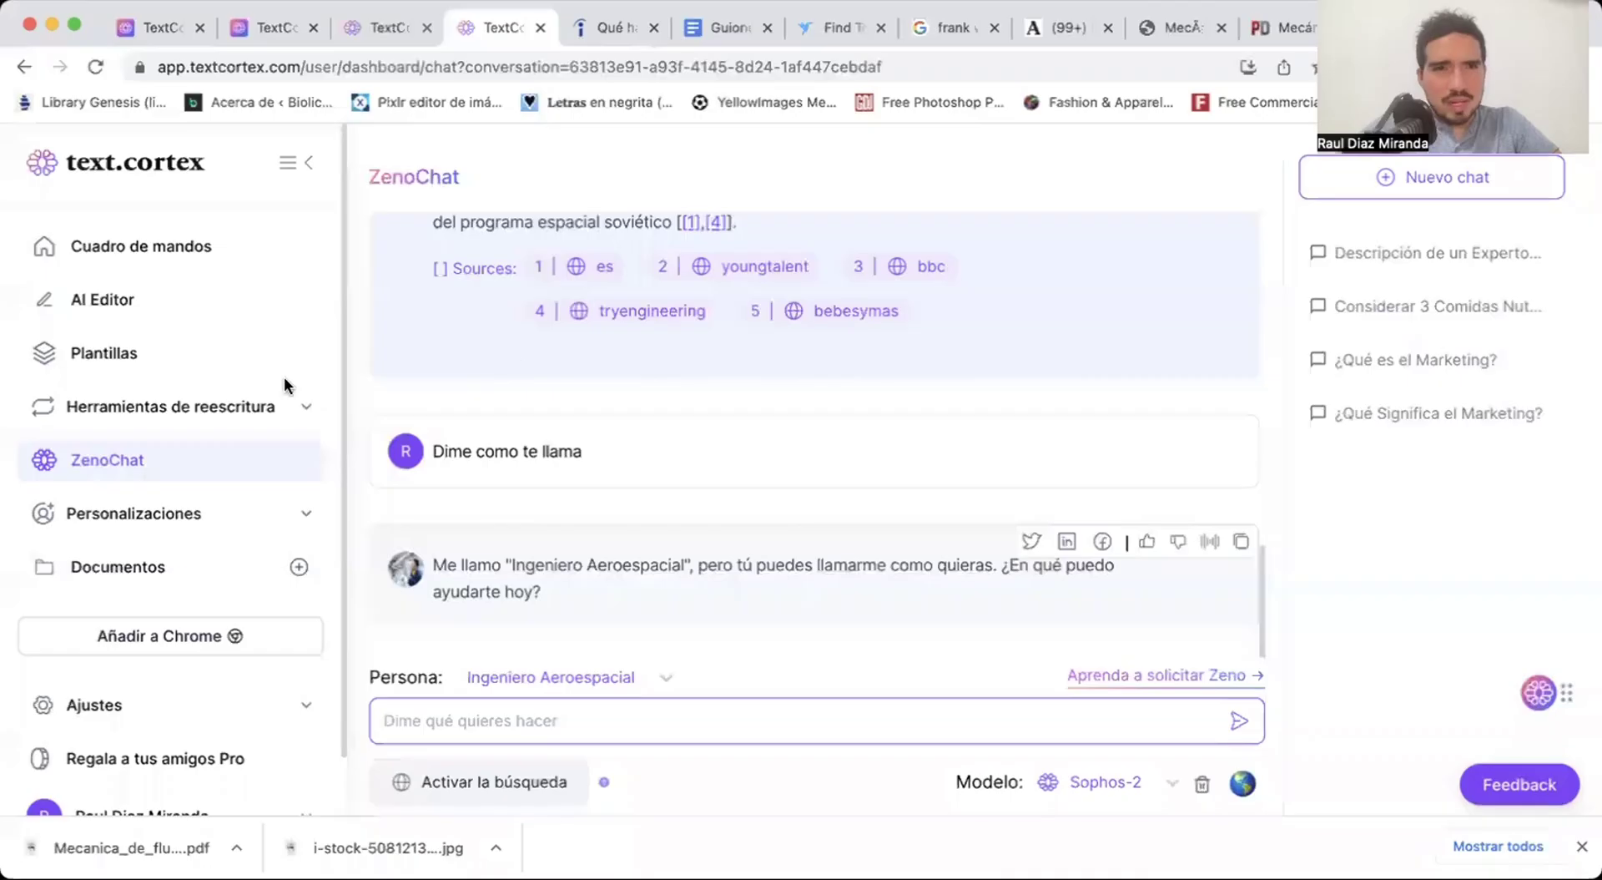
Open the knowledge bases page (Bases de conocimiento) of the personalization section.
scroll(283, 385, "down", 2)
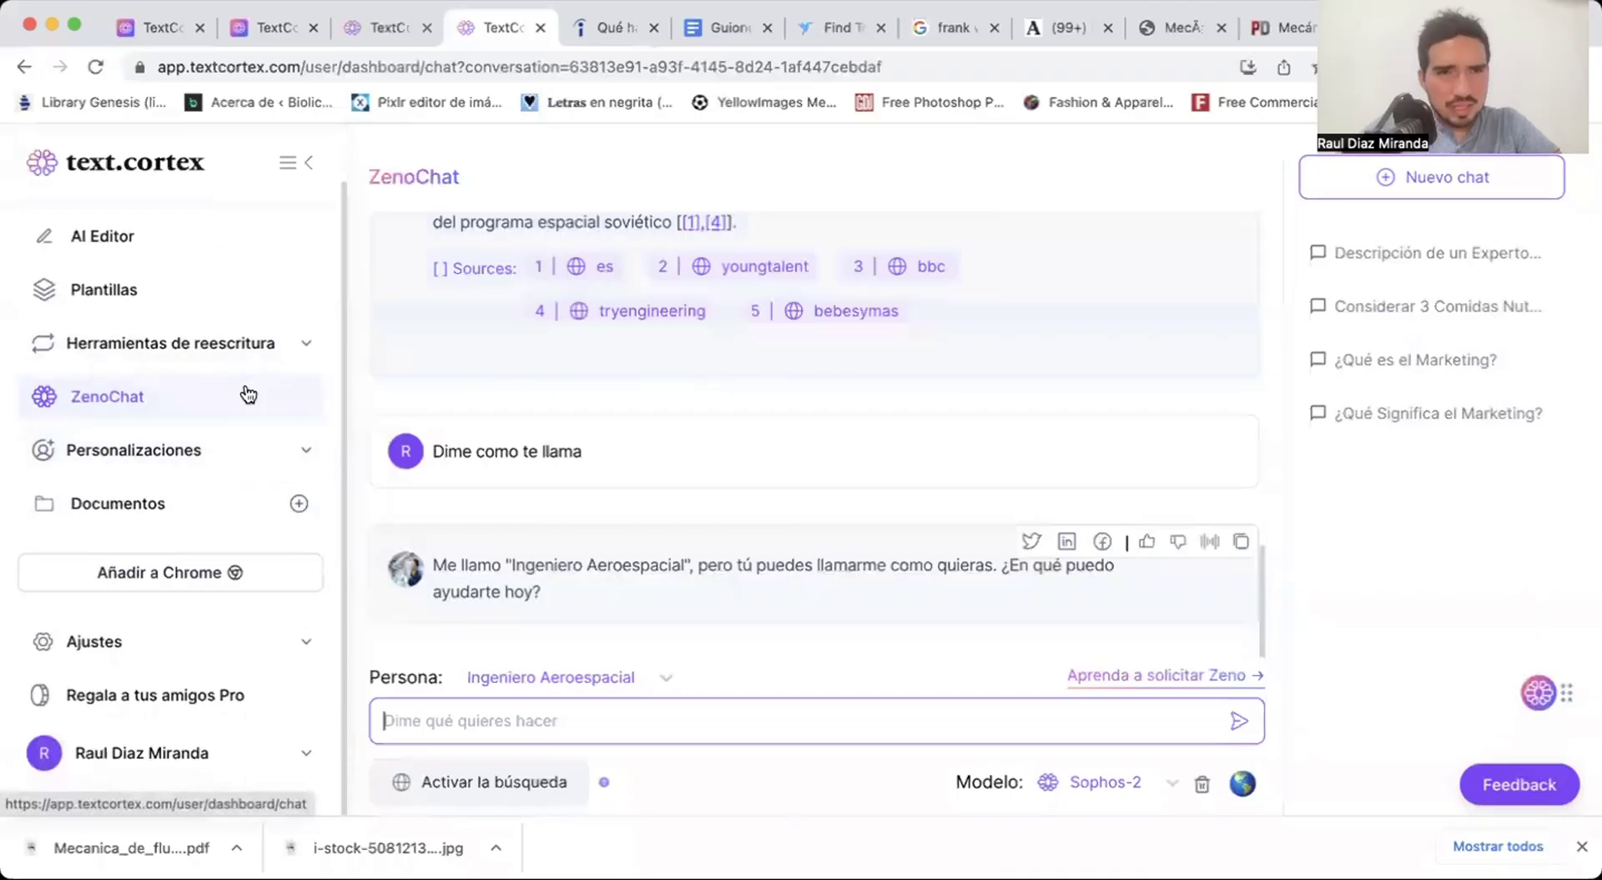
left_click(262, 459)
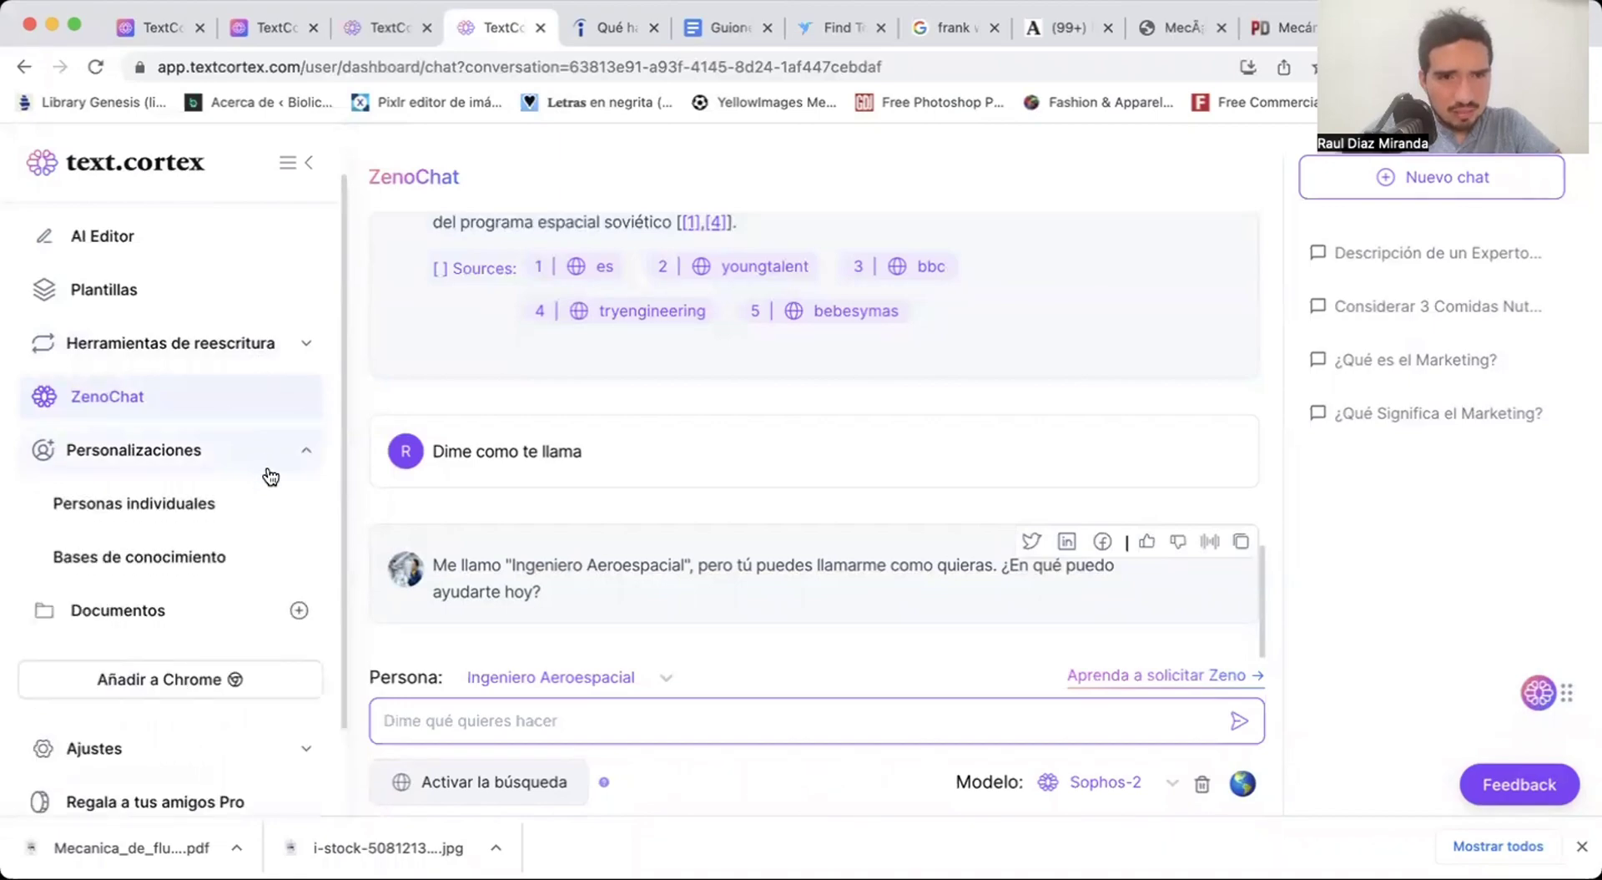
scroll(150, 349, "down", 2)
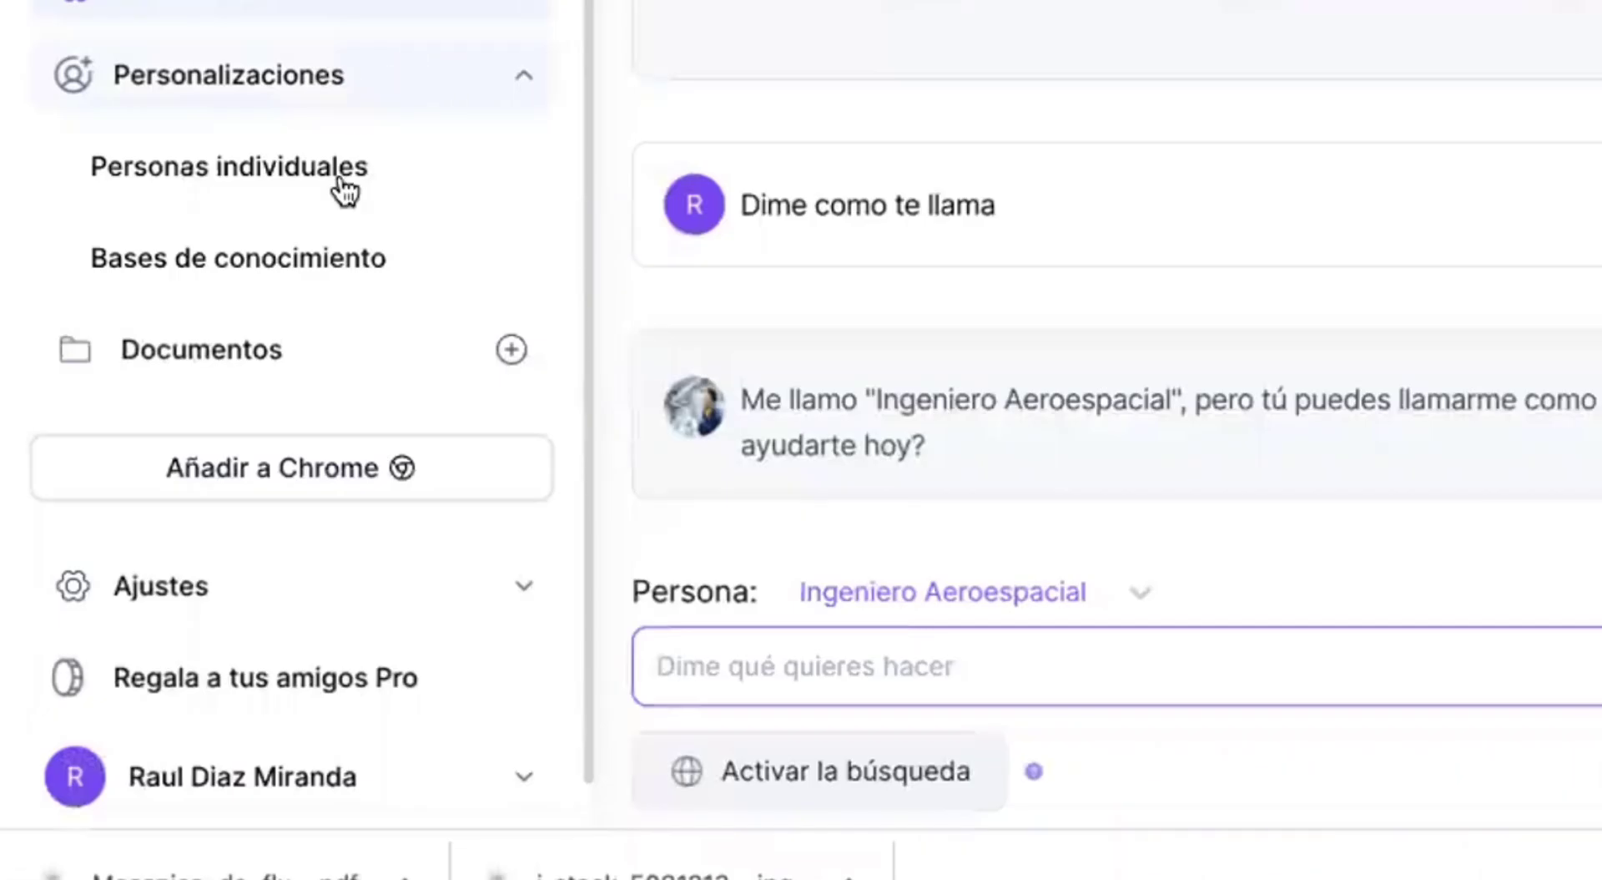
left_click(330, 262)
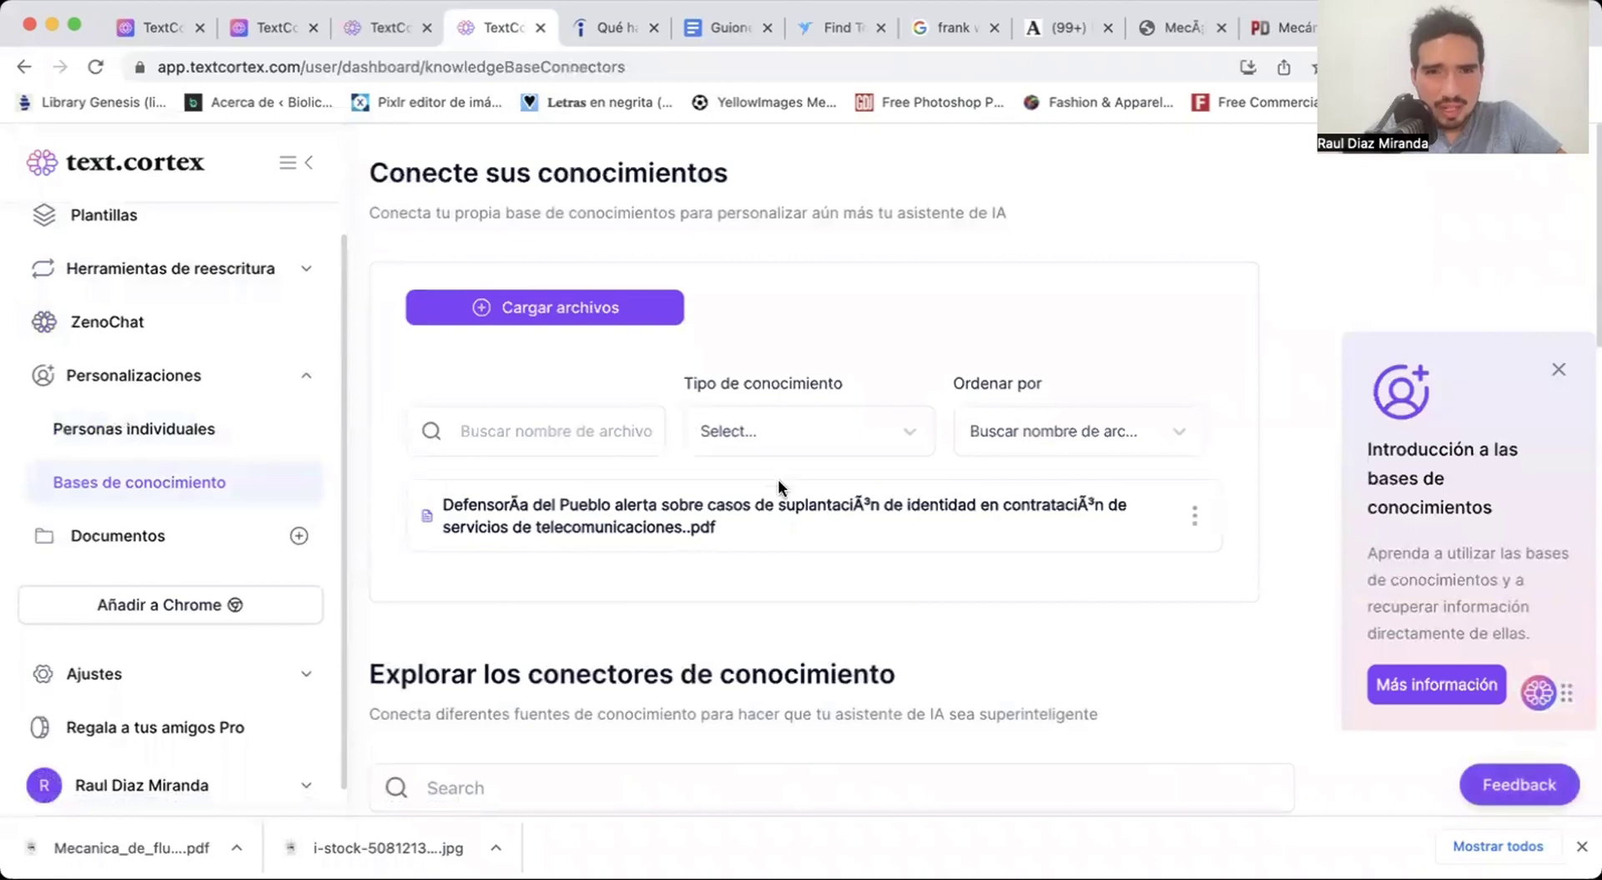
Delete the "Defensoría del Pueblo" telecommunications identity theft PDF from the knowledge base.
scroll(1332, 263, "down", 1)
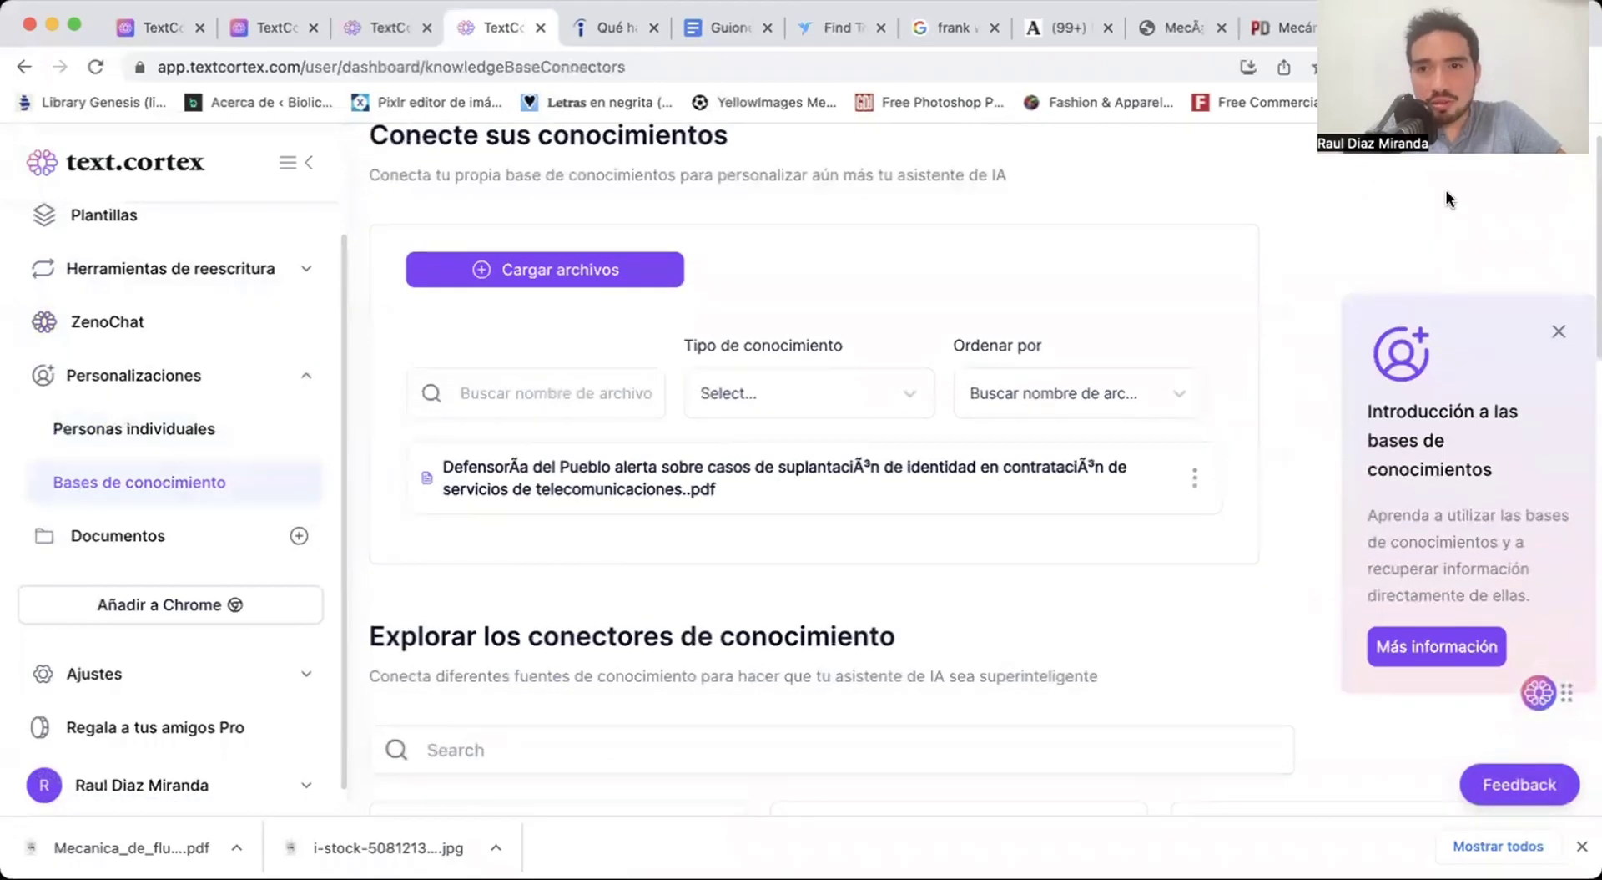
scroll(1090, 541, "down", 3)
scroll(1090, 540, "up", 4)
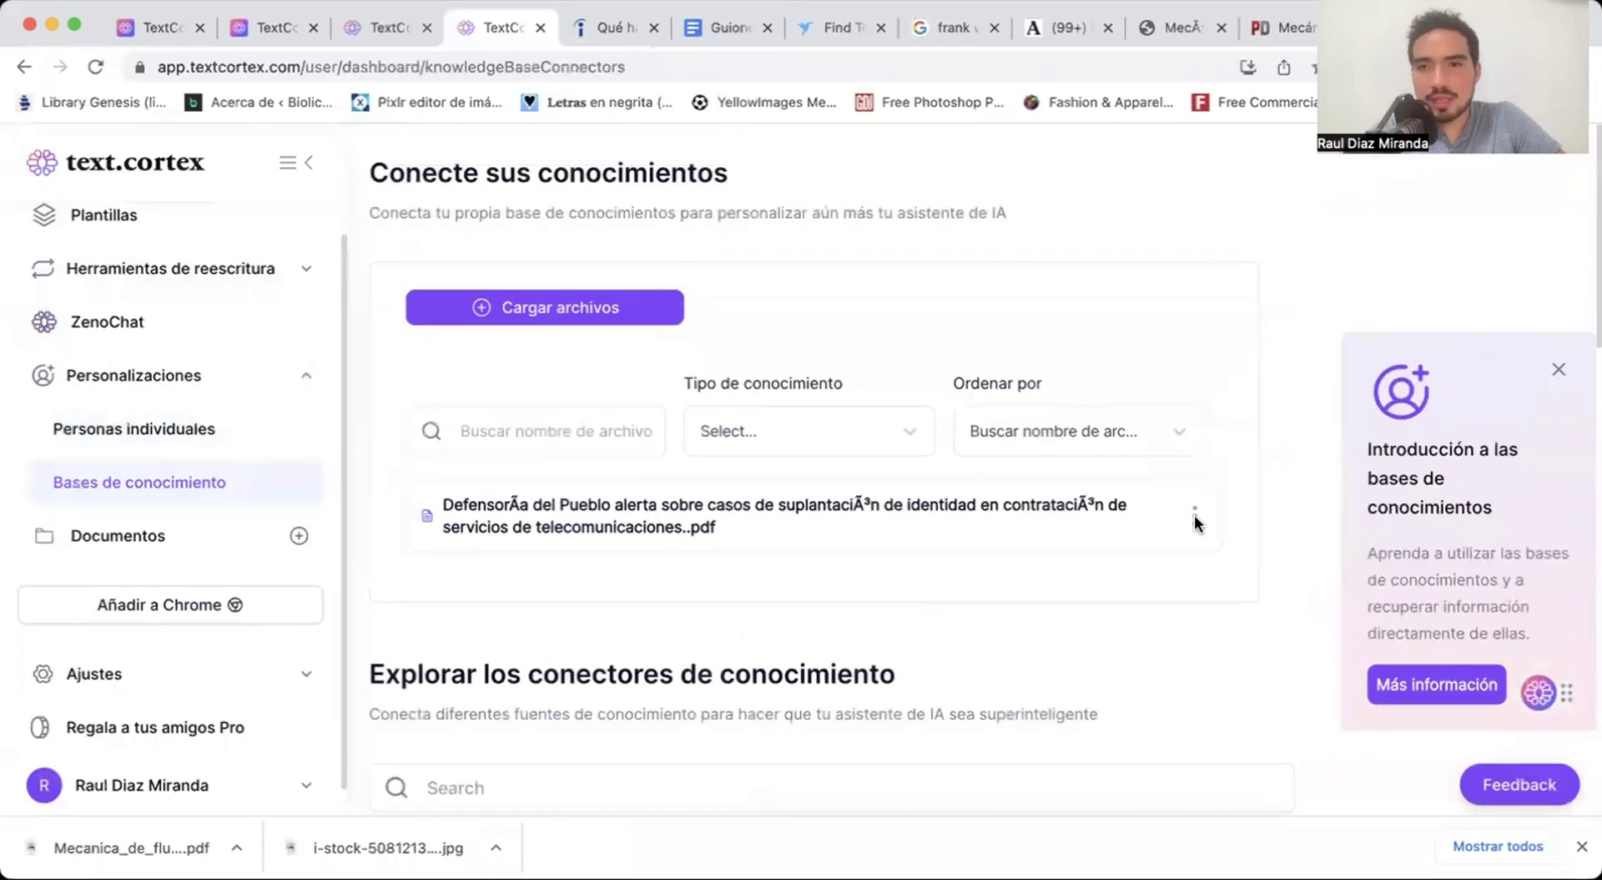
left_click(1195, 516)
left_click(1112, 561)
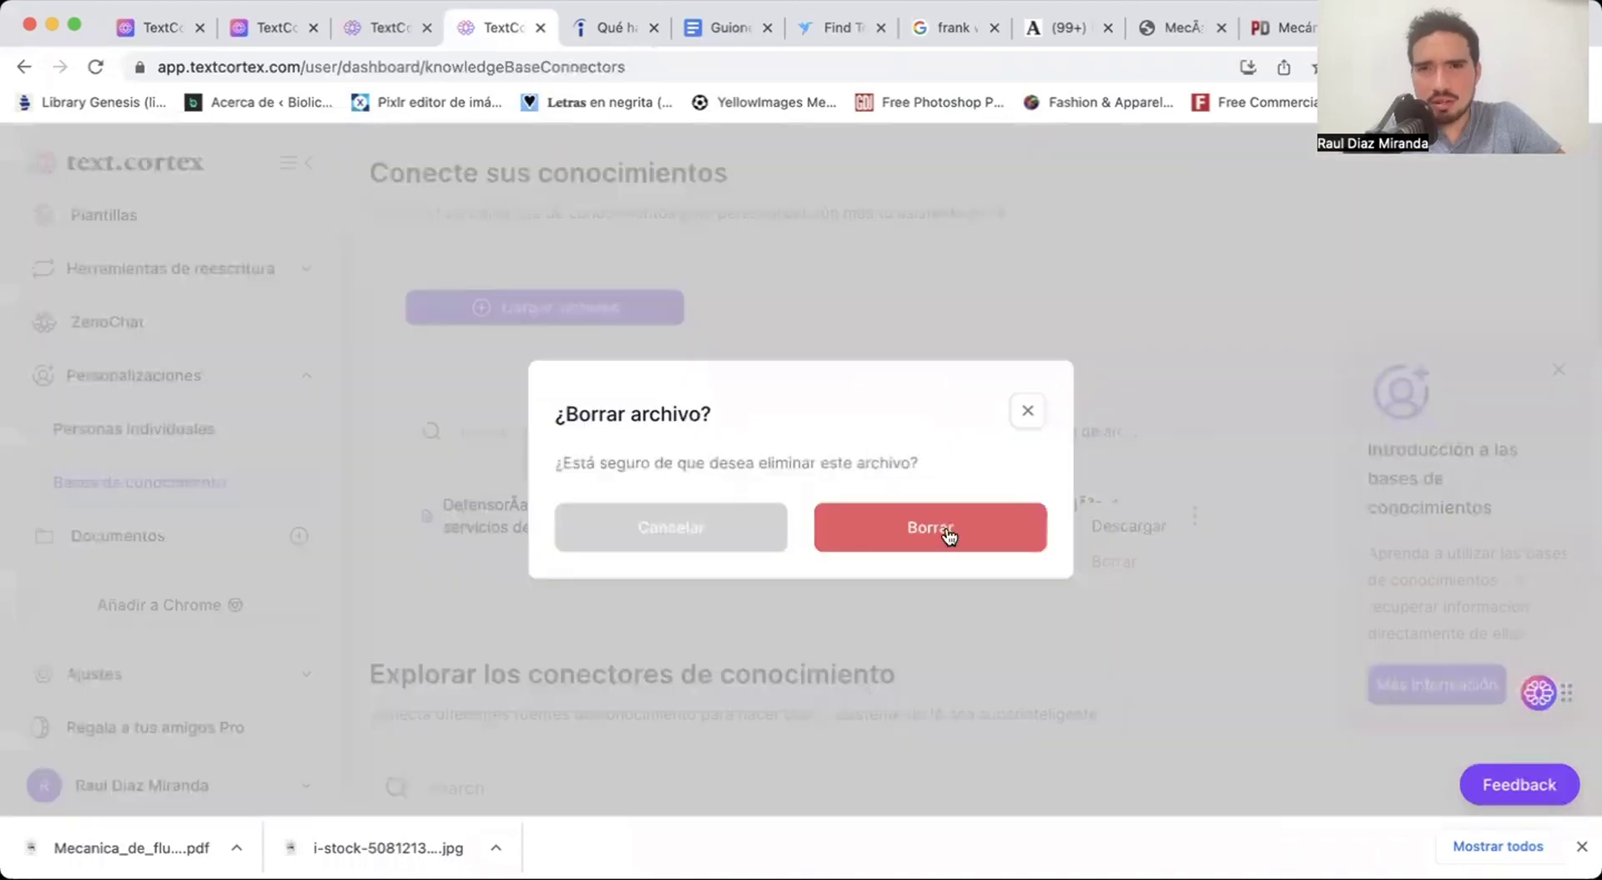
left_click(944, 528)
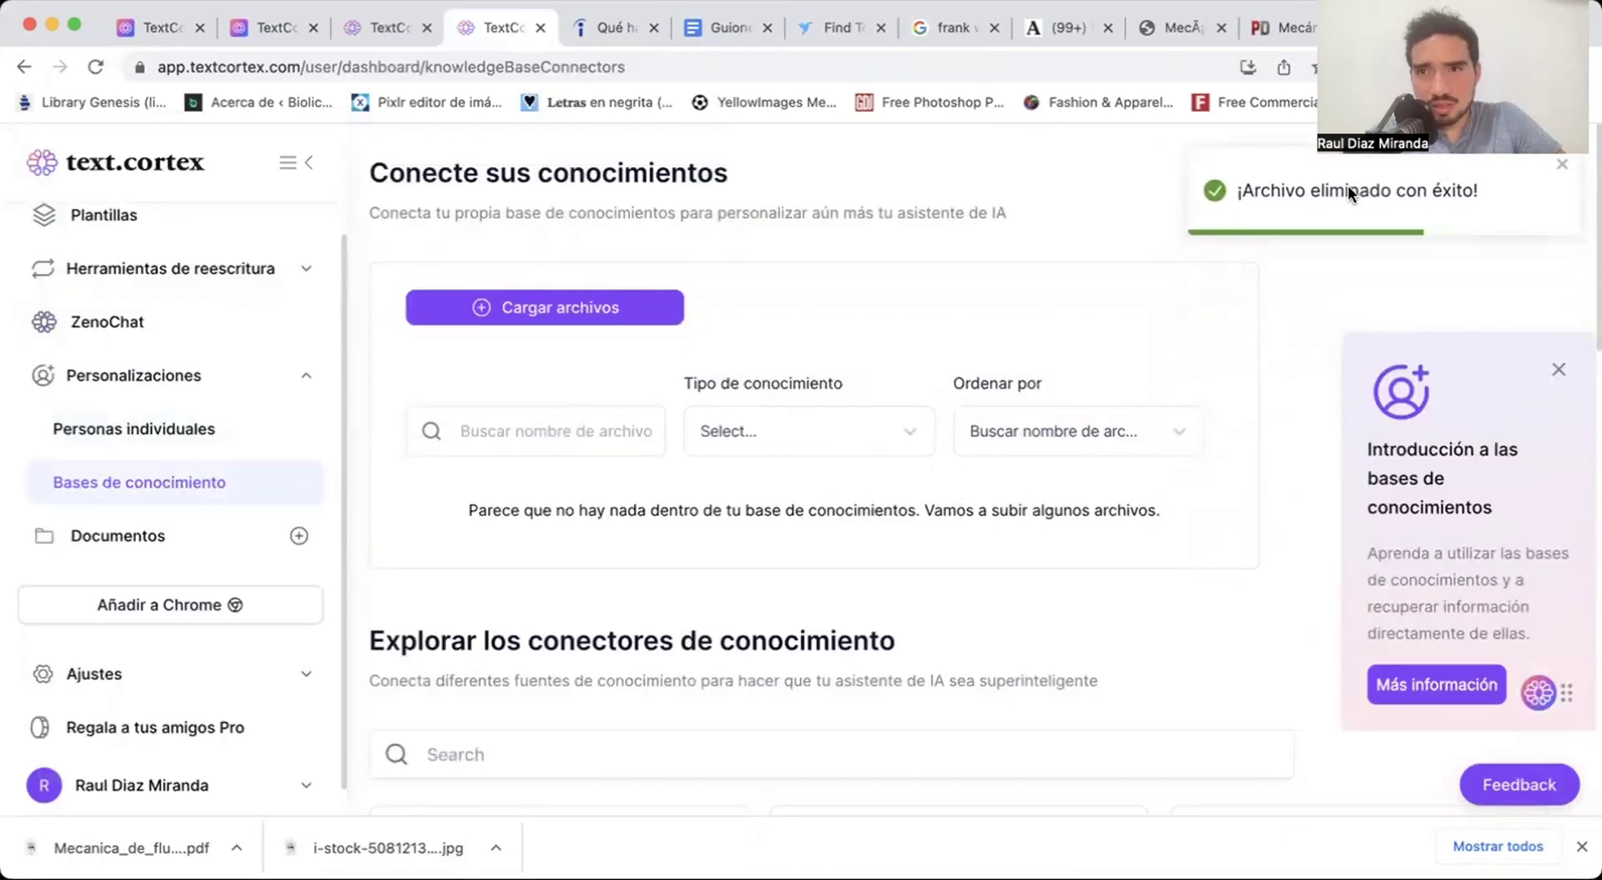
Examine the file upload area and the available knowledge connectors, down to Github and Microsoft Word.
scroll(978, 424, "down", 2)
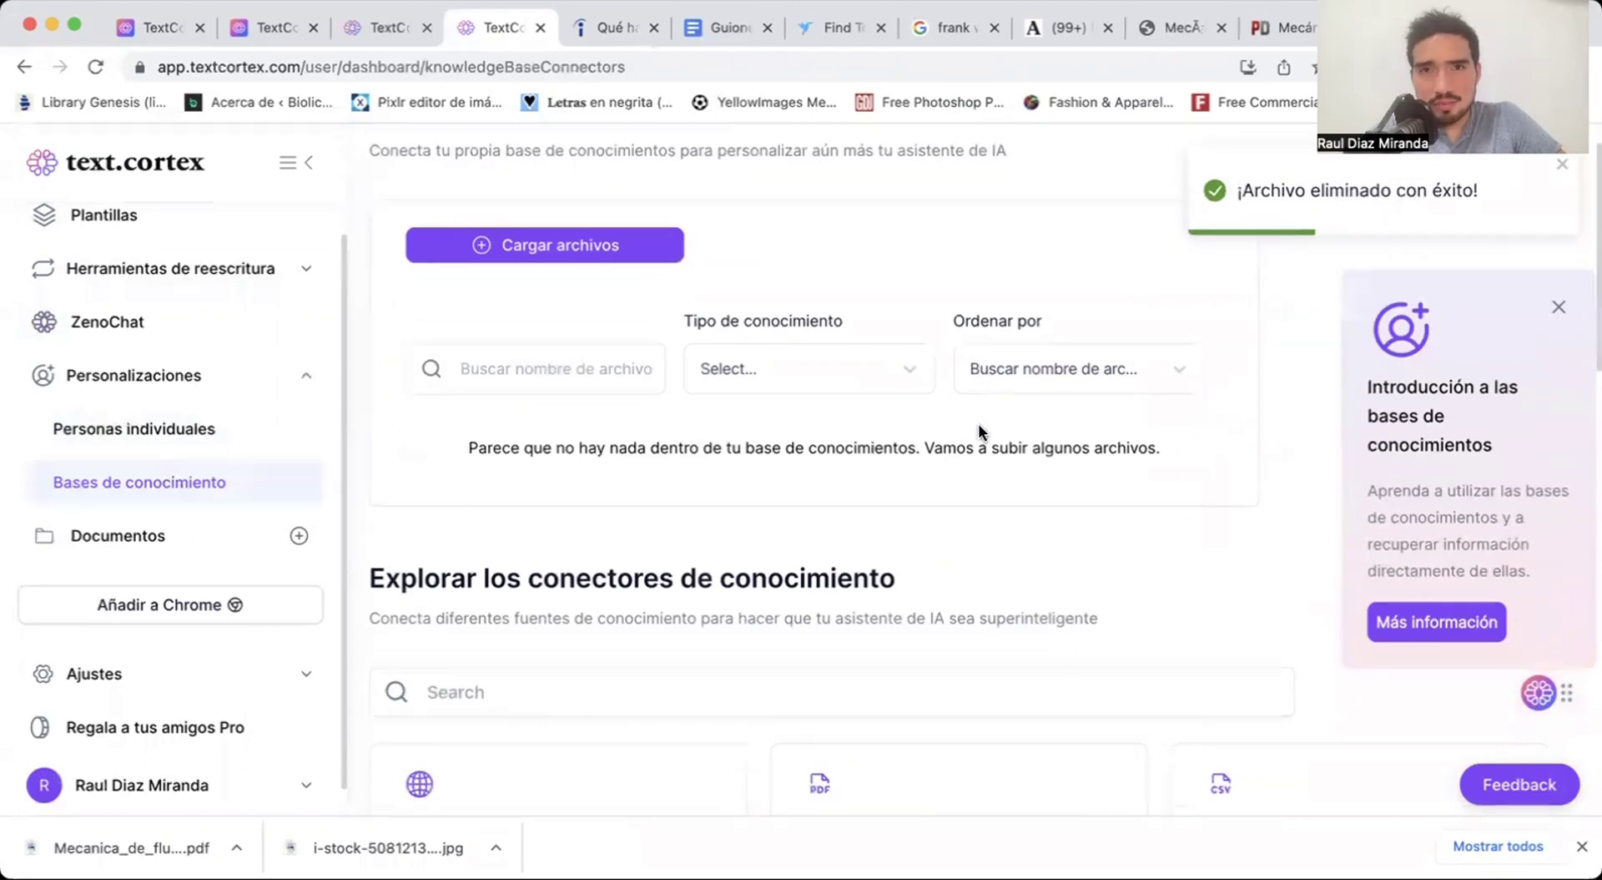
scroll(560, 246, "up", 1)
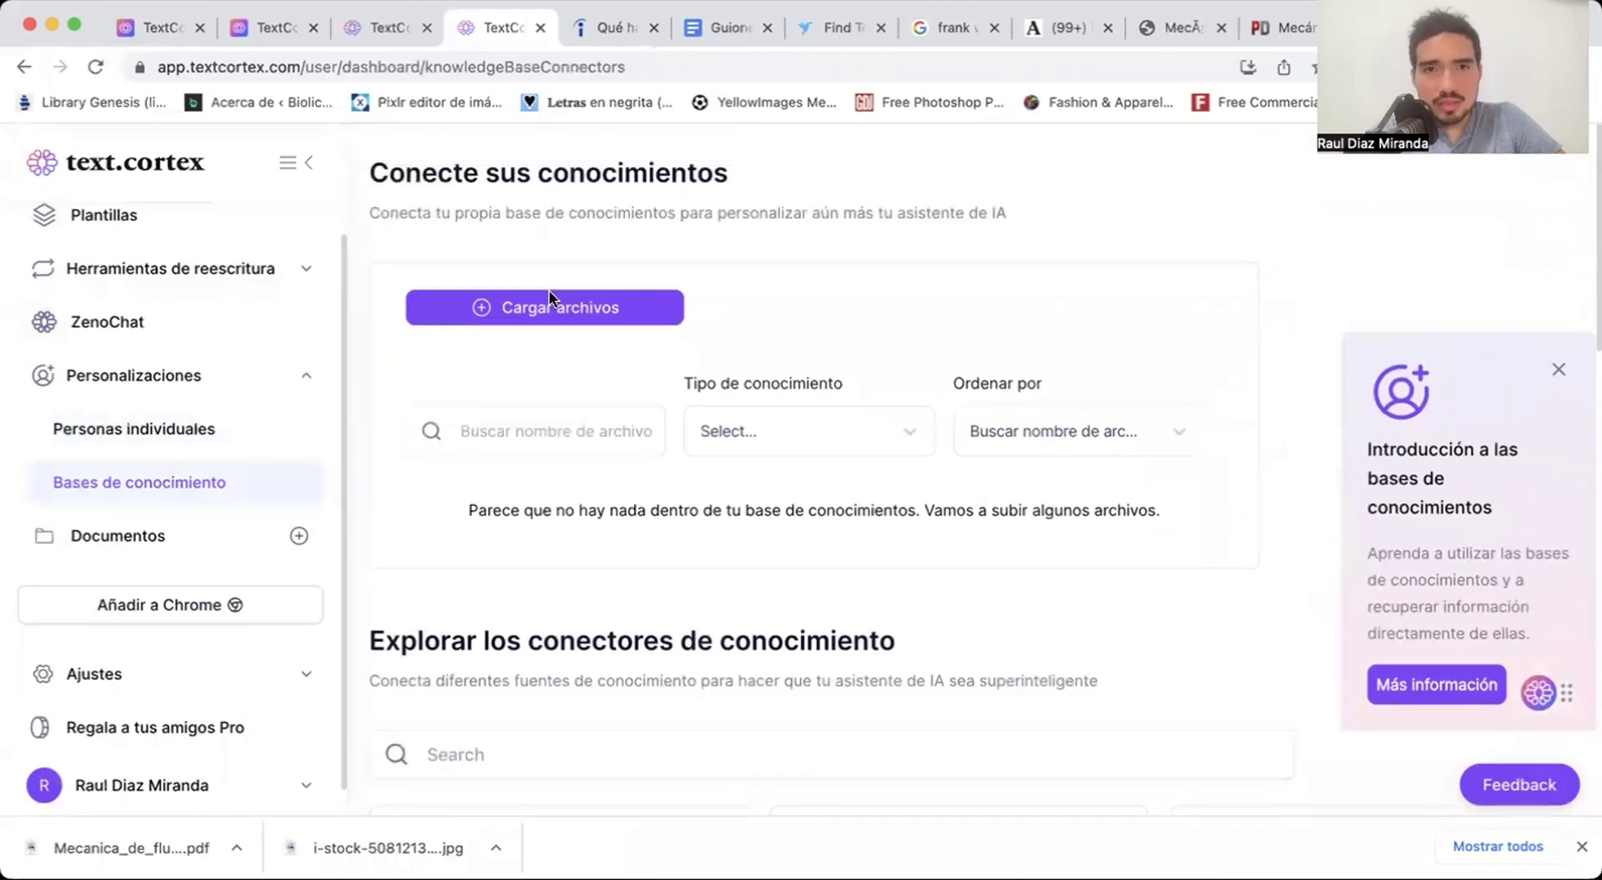
scroll(663, 452, "down", 10)
scroll(663, 452, "down", 5)
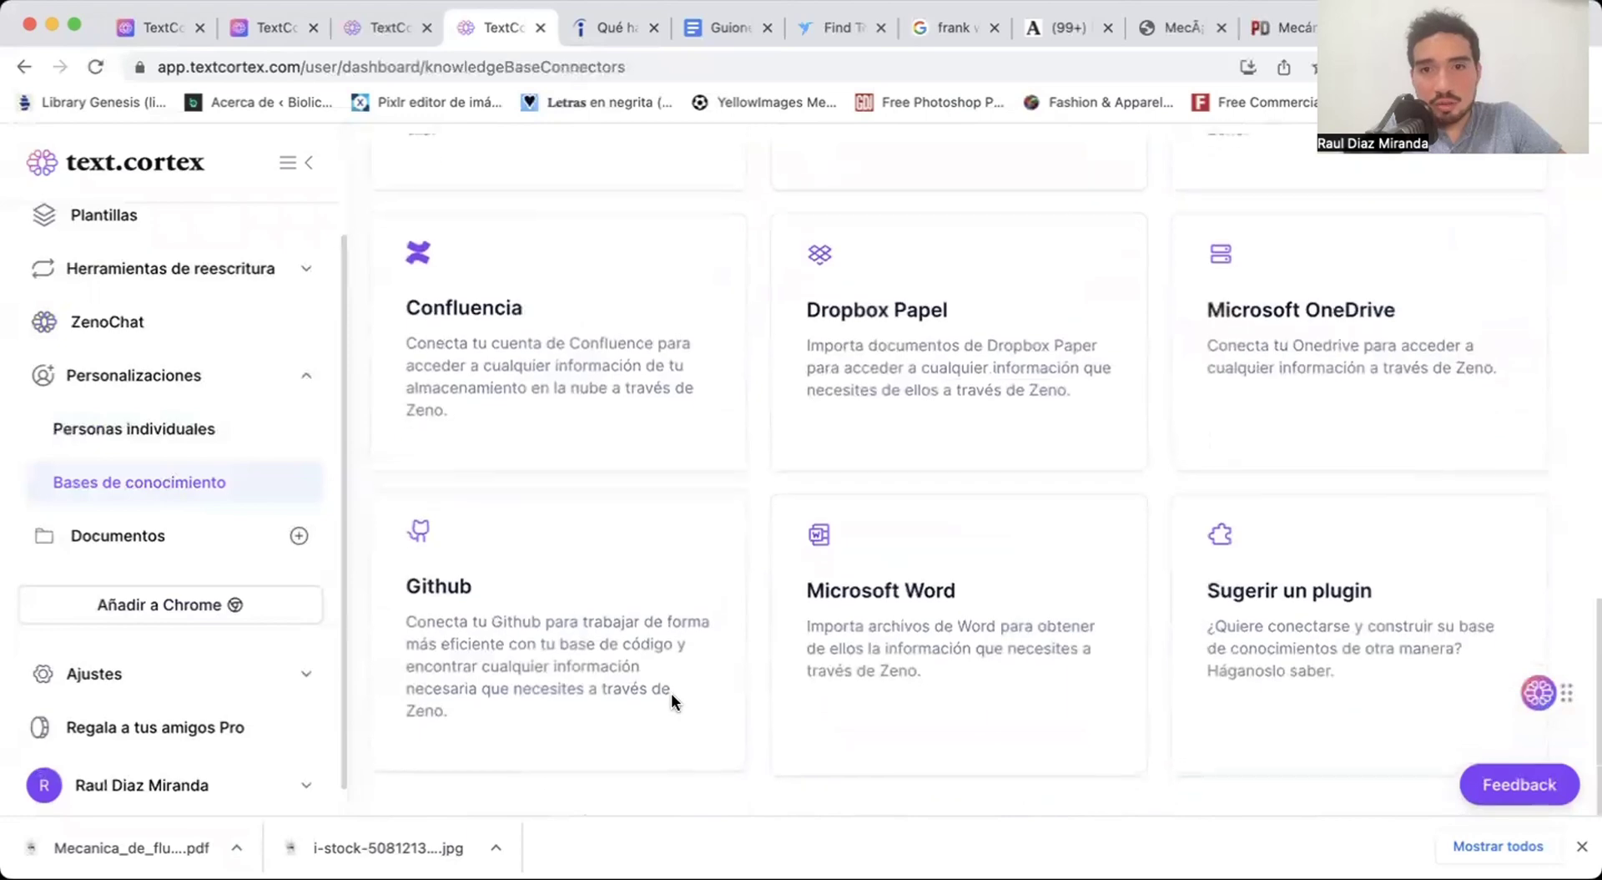
scroll(673, 698, "up", 12)
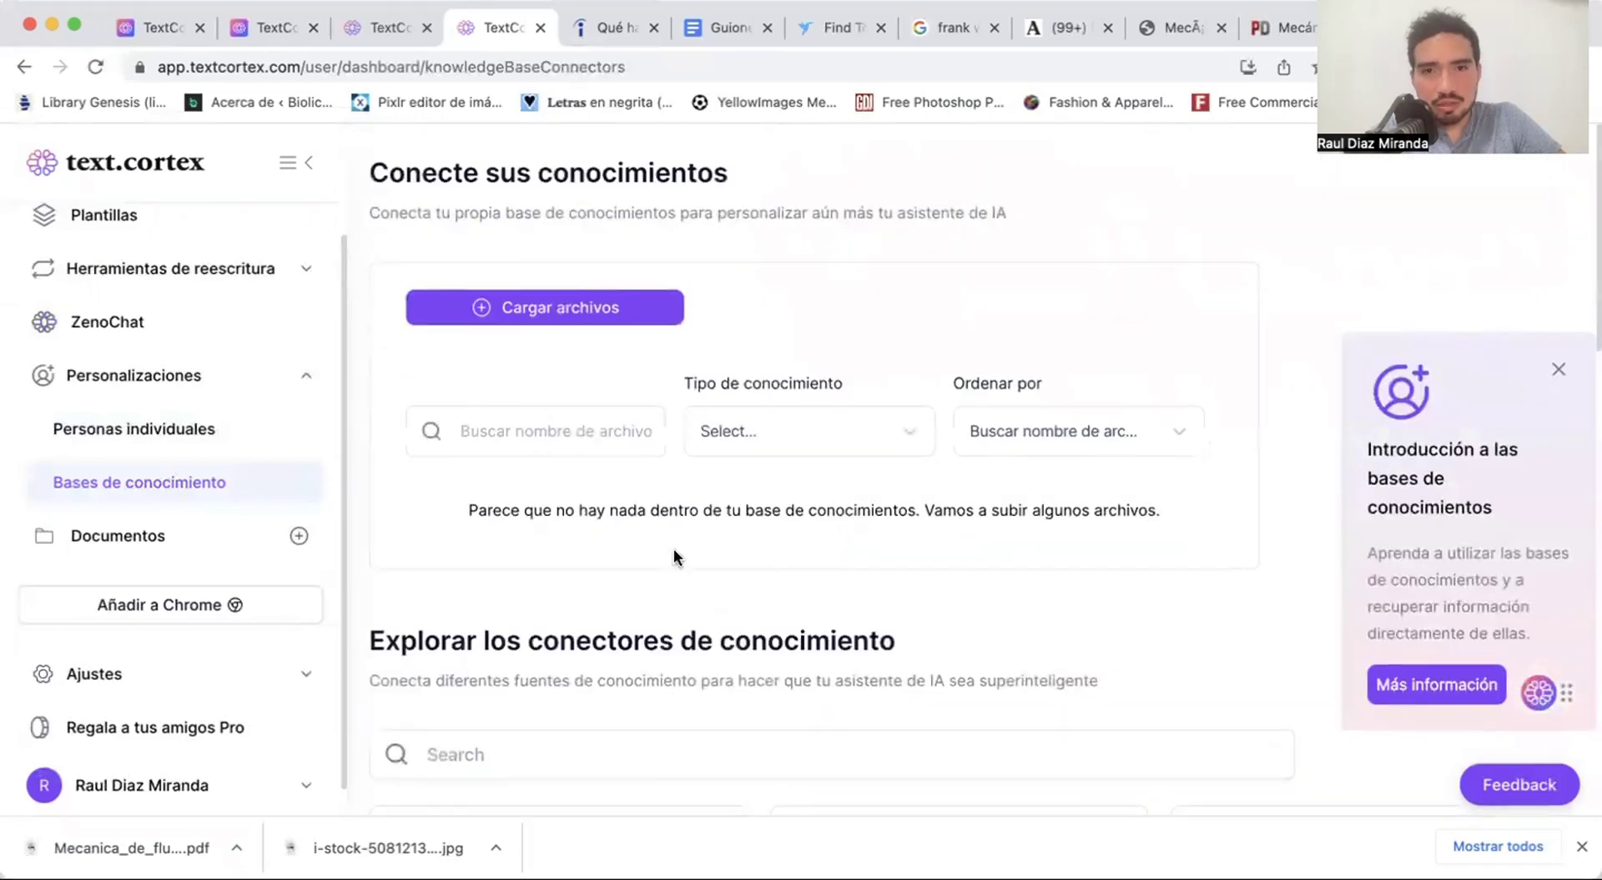
Look over the knowledge connectors and open the file upload form for the knowledge base.
scroll(674, 556, "down", 5)
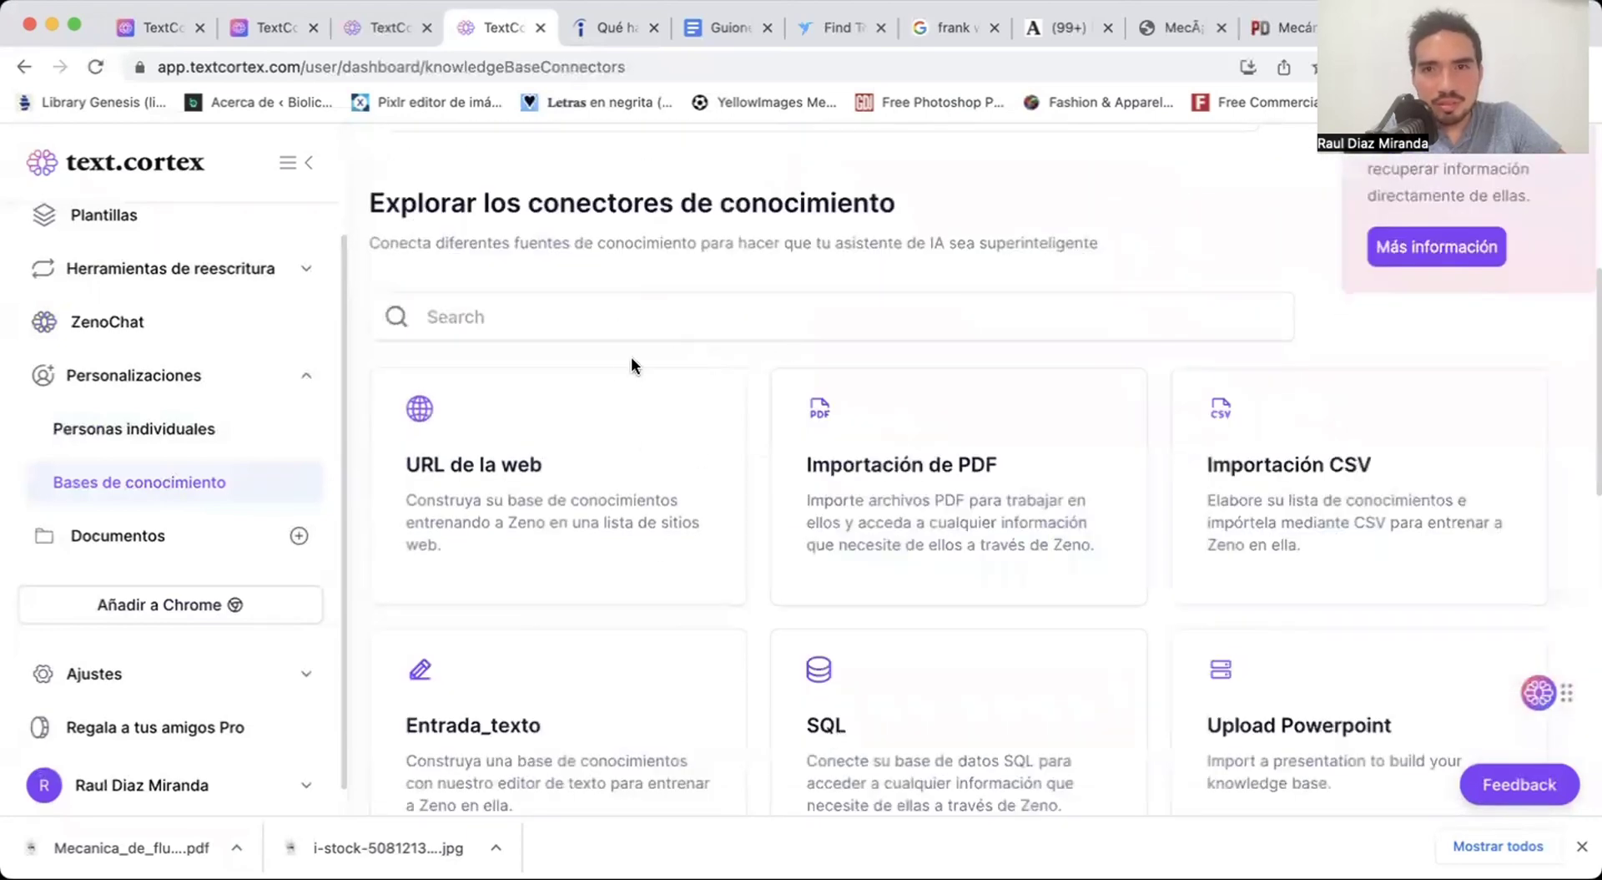
scroll(868, 438, "up", 5)
scroll(931, 569, "down", 10)
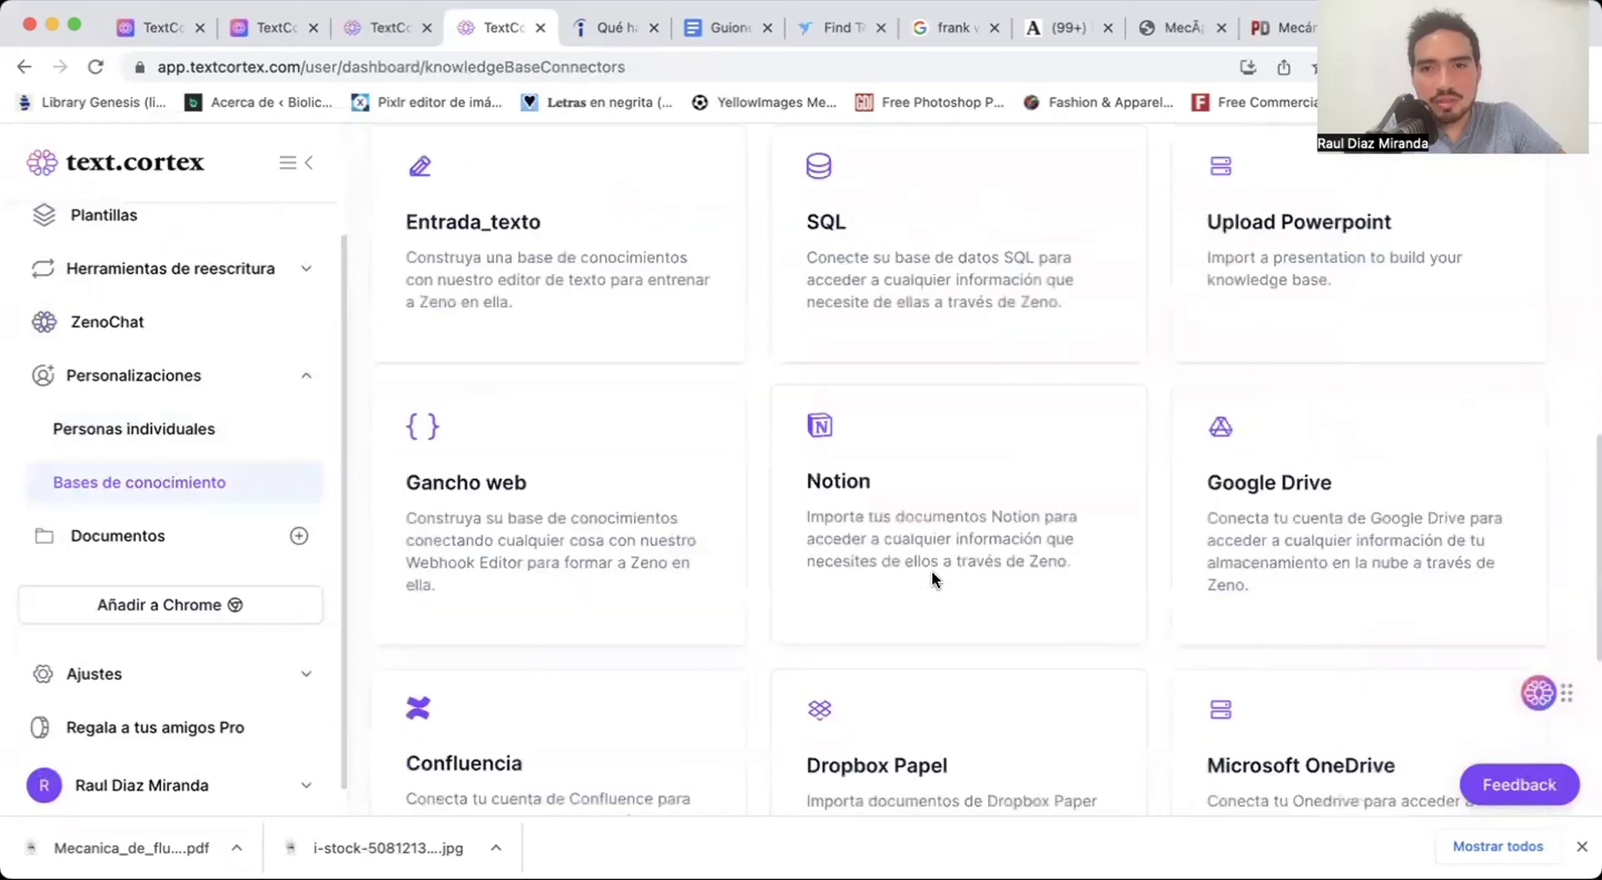
scroll(931, 569, "down", 5)
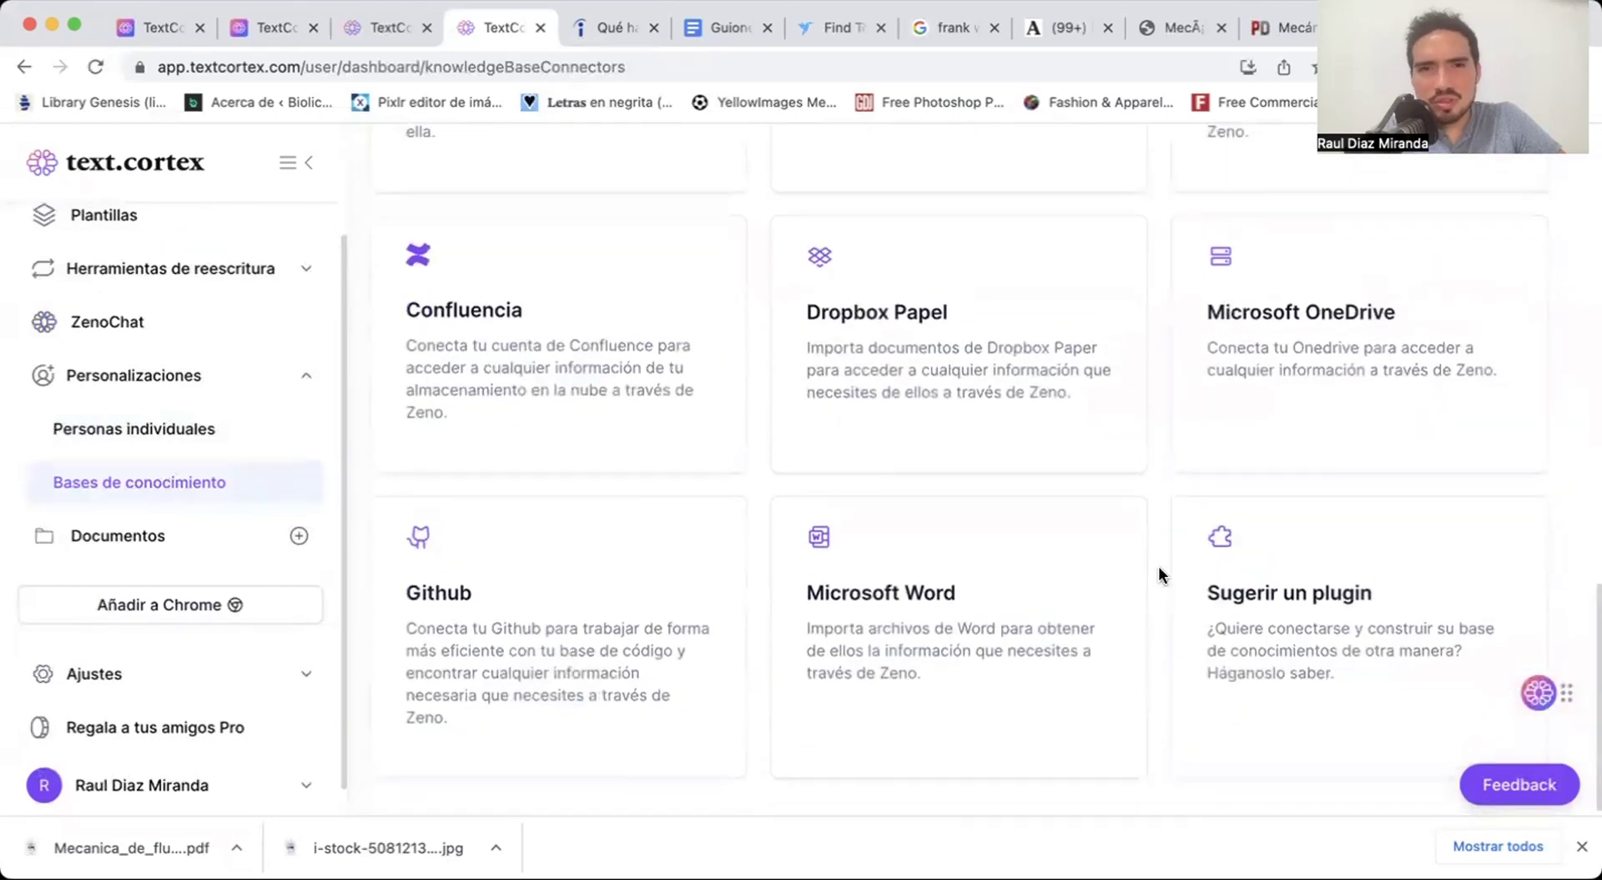
scroll(1159, 566, "up", 15)
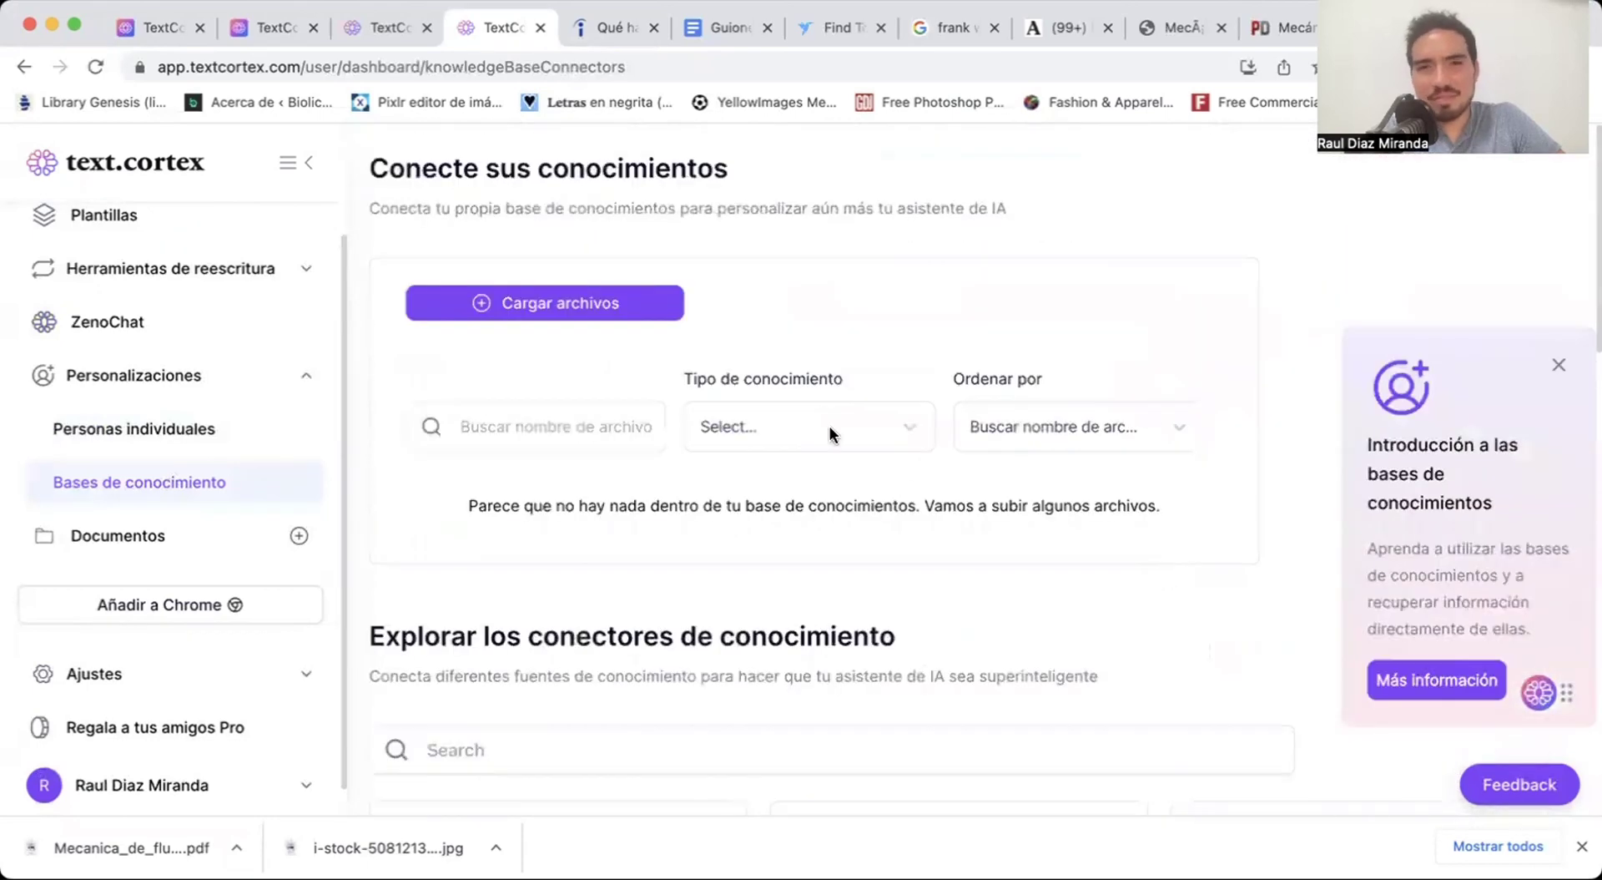
left_click(563, 304)
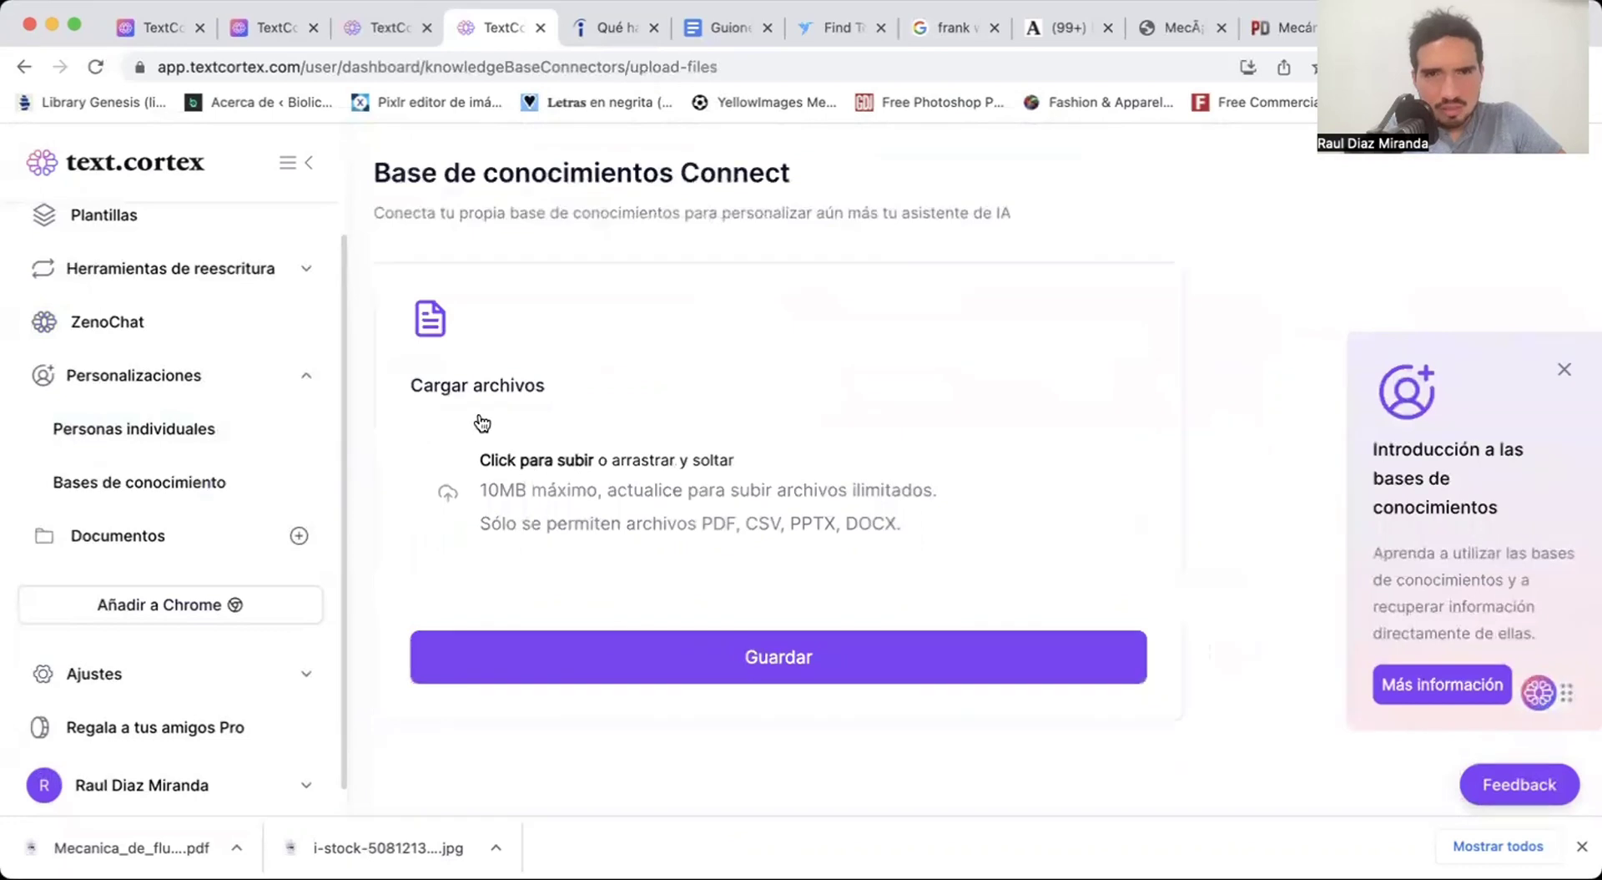
Try to upload Mecanica_de_fluidos_quinta_5ta_edicion_F.pdf to the knowledge base and check the 10MB size limit.
left_click_drag(753, 442, 704, 505)
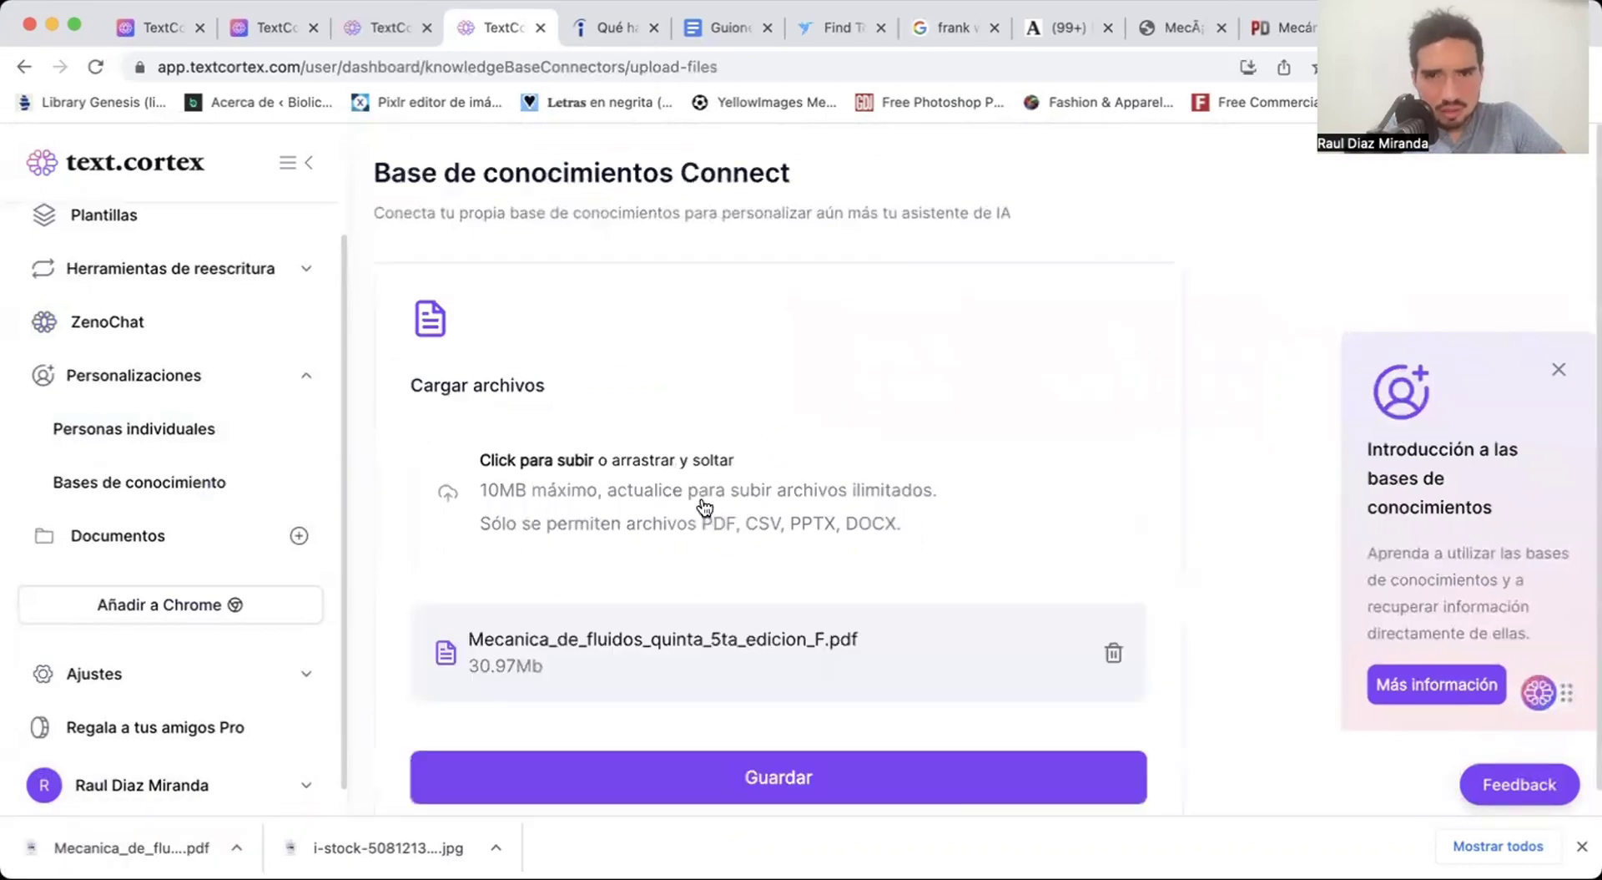
scroll(933, 554, "down", 1)
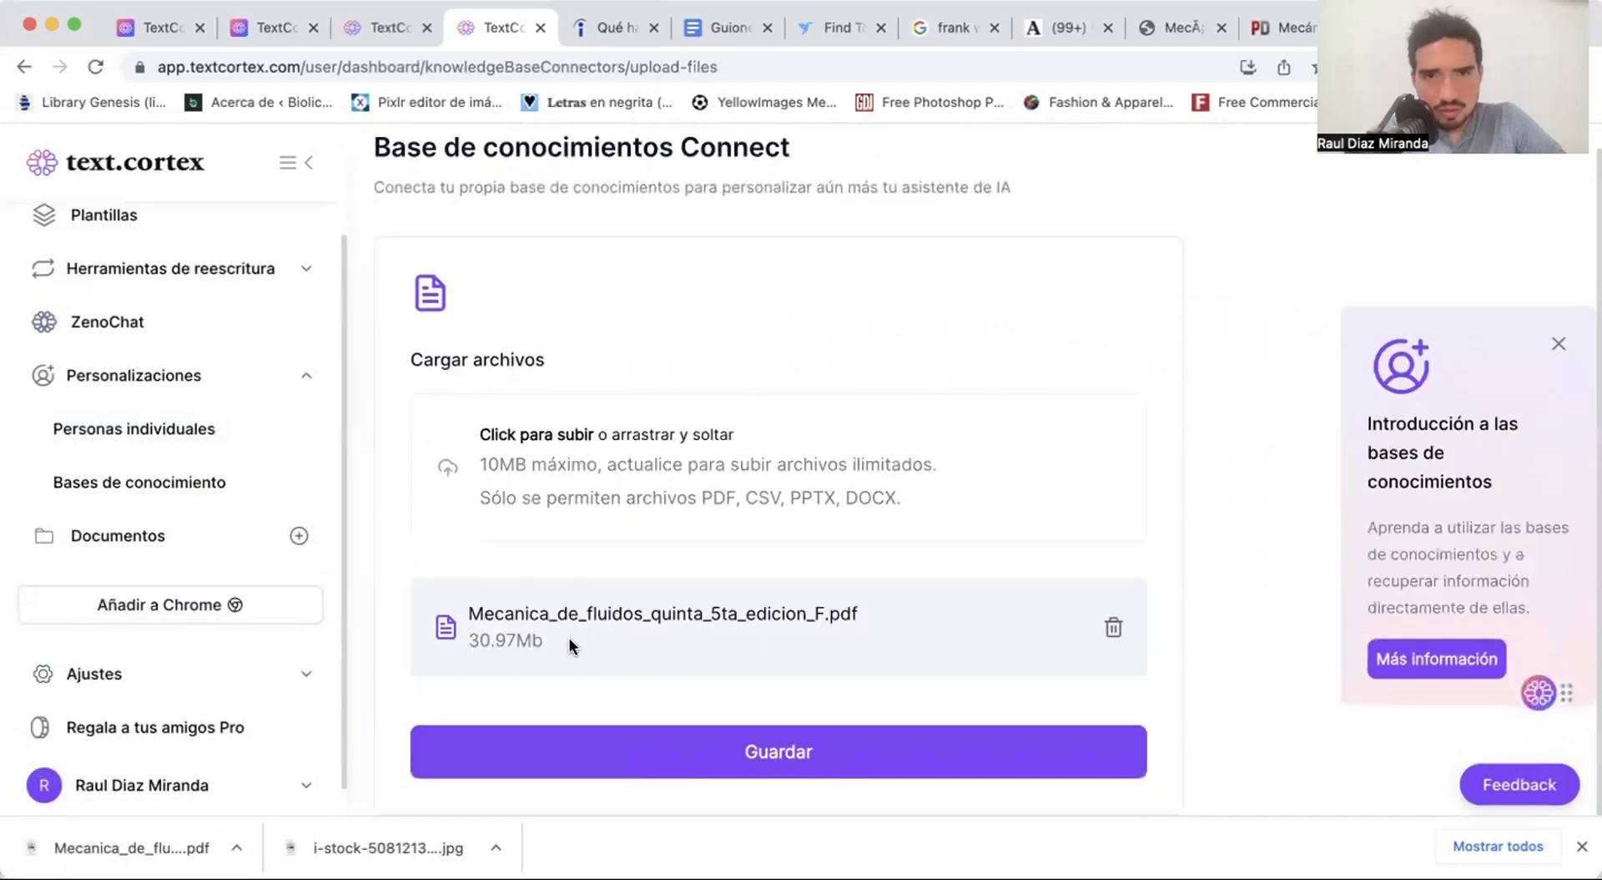
double_click(528, 469)
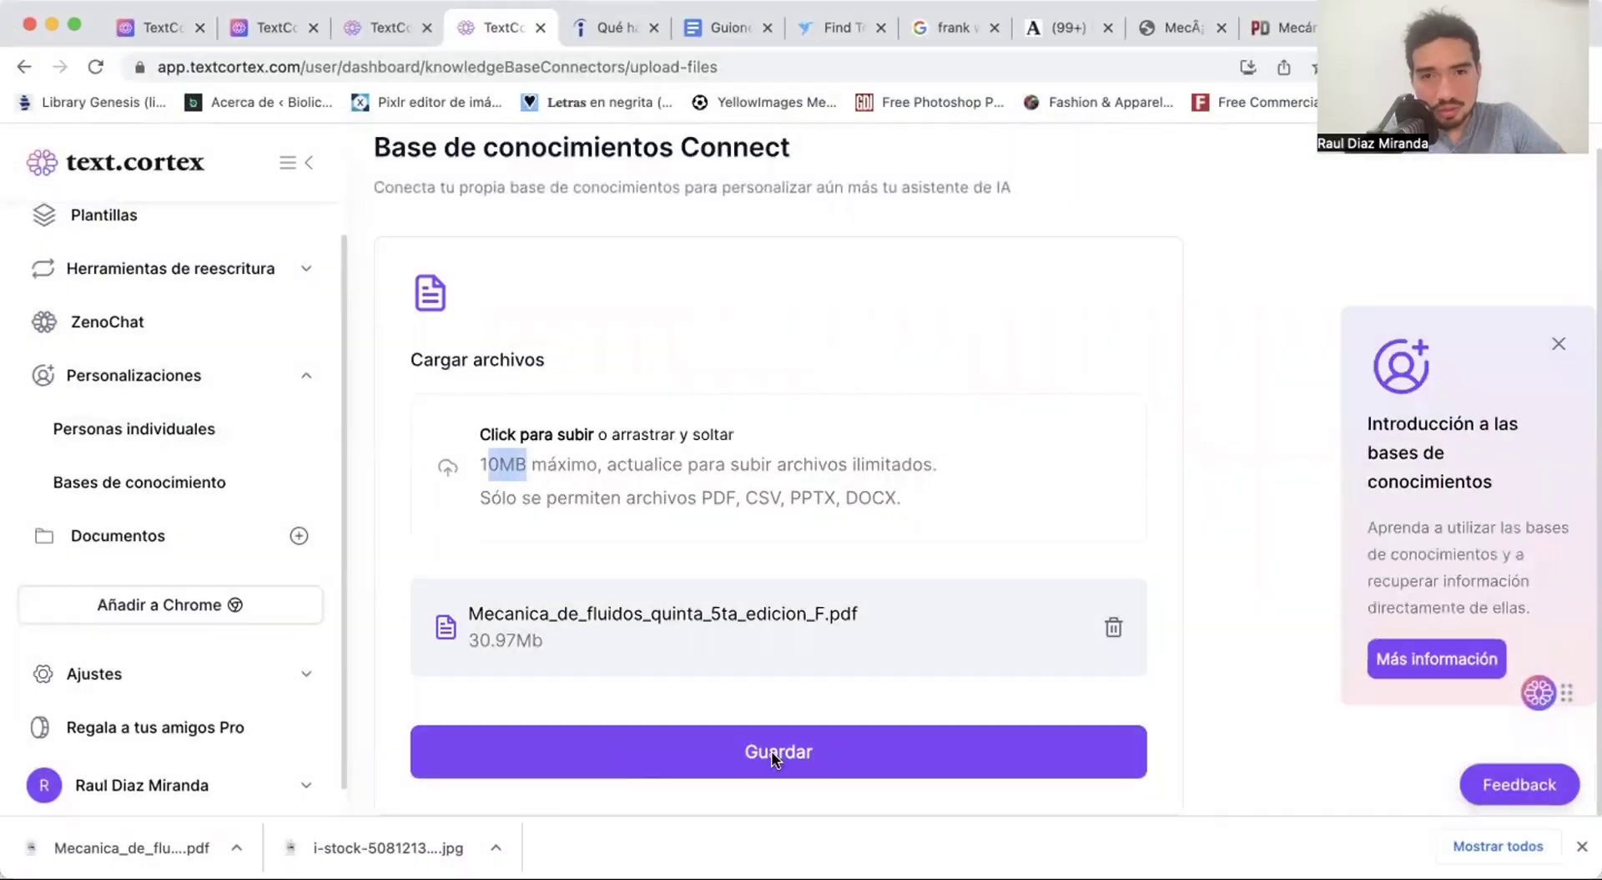
left_click(769, 754)
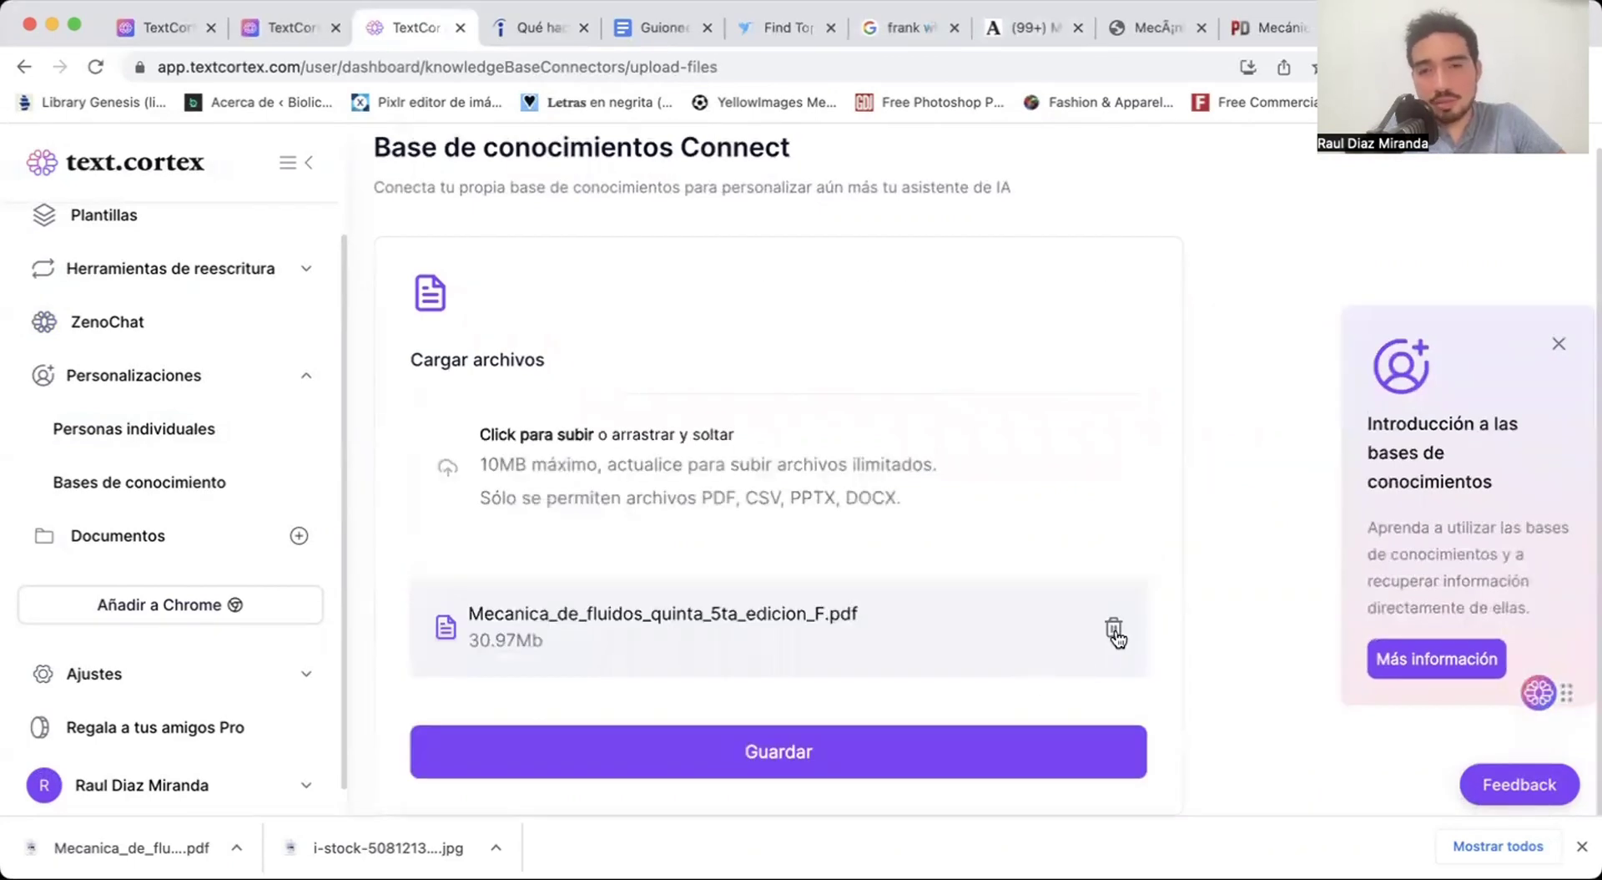
left_click_drag(483, 464, 519, 472)
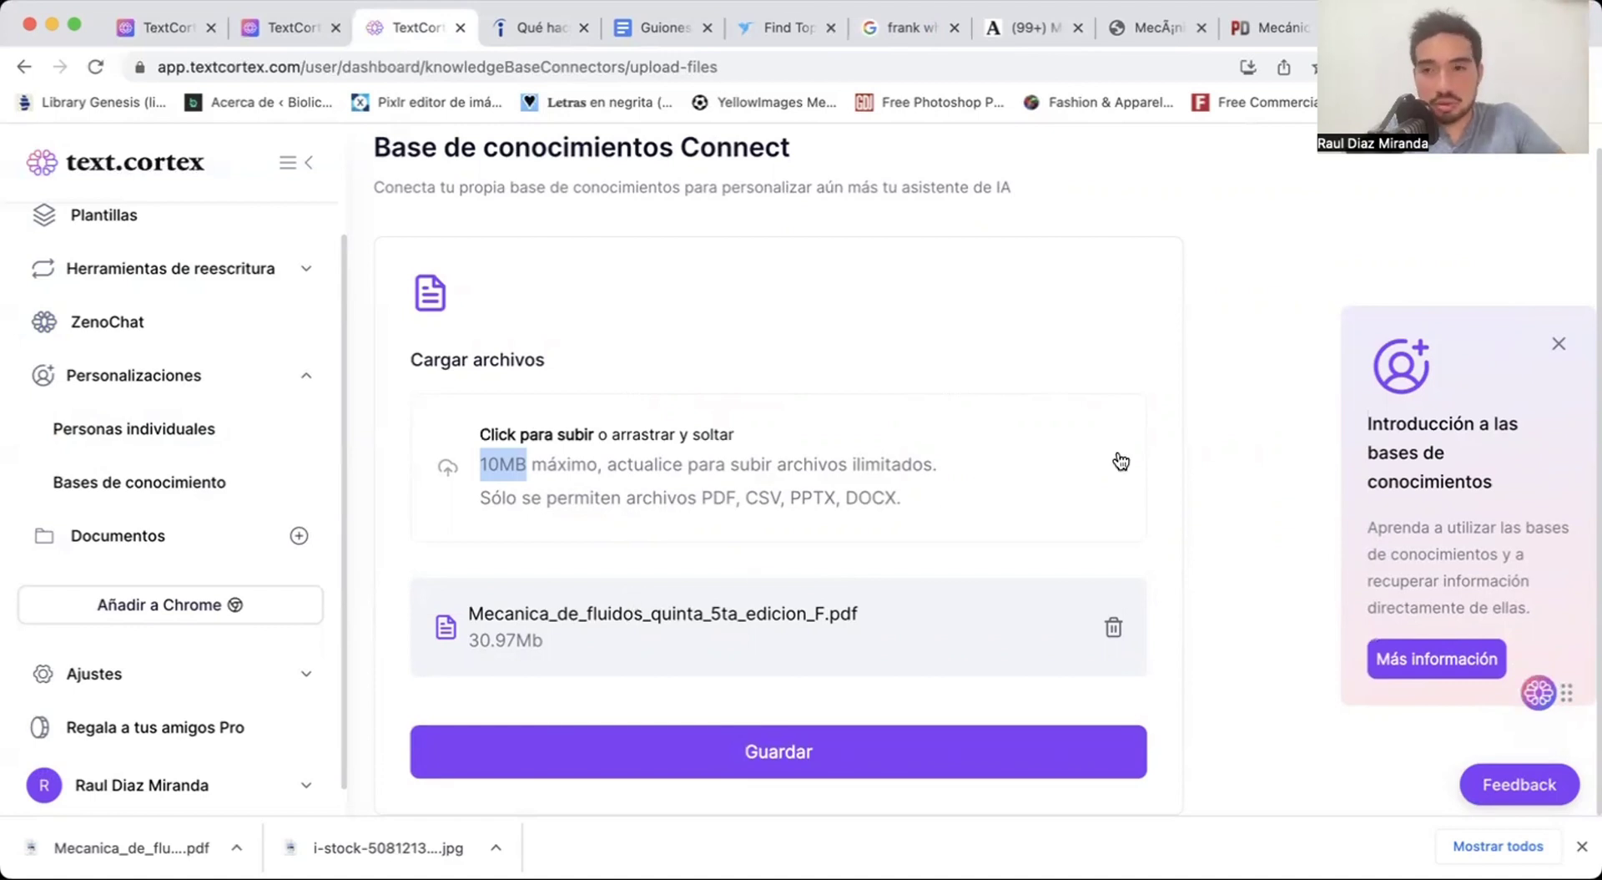
Search Google for "ingenieria aeroespacial pdf" and open the Cartagena99 introduction to aerospace engineering PDF.
left_click(905, 17)
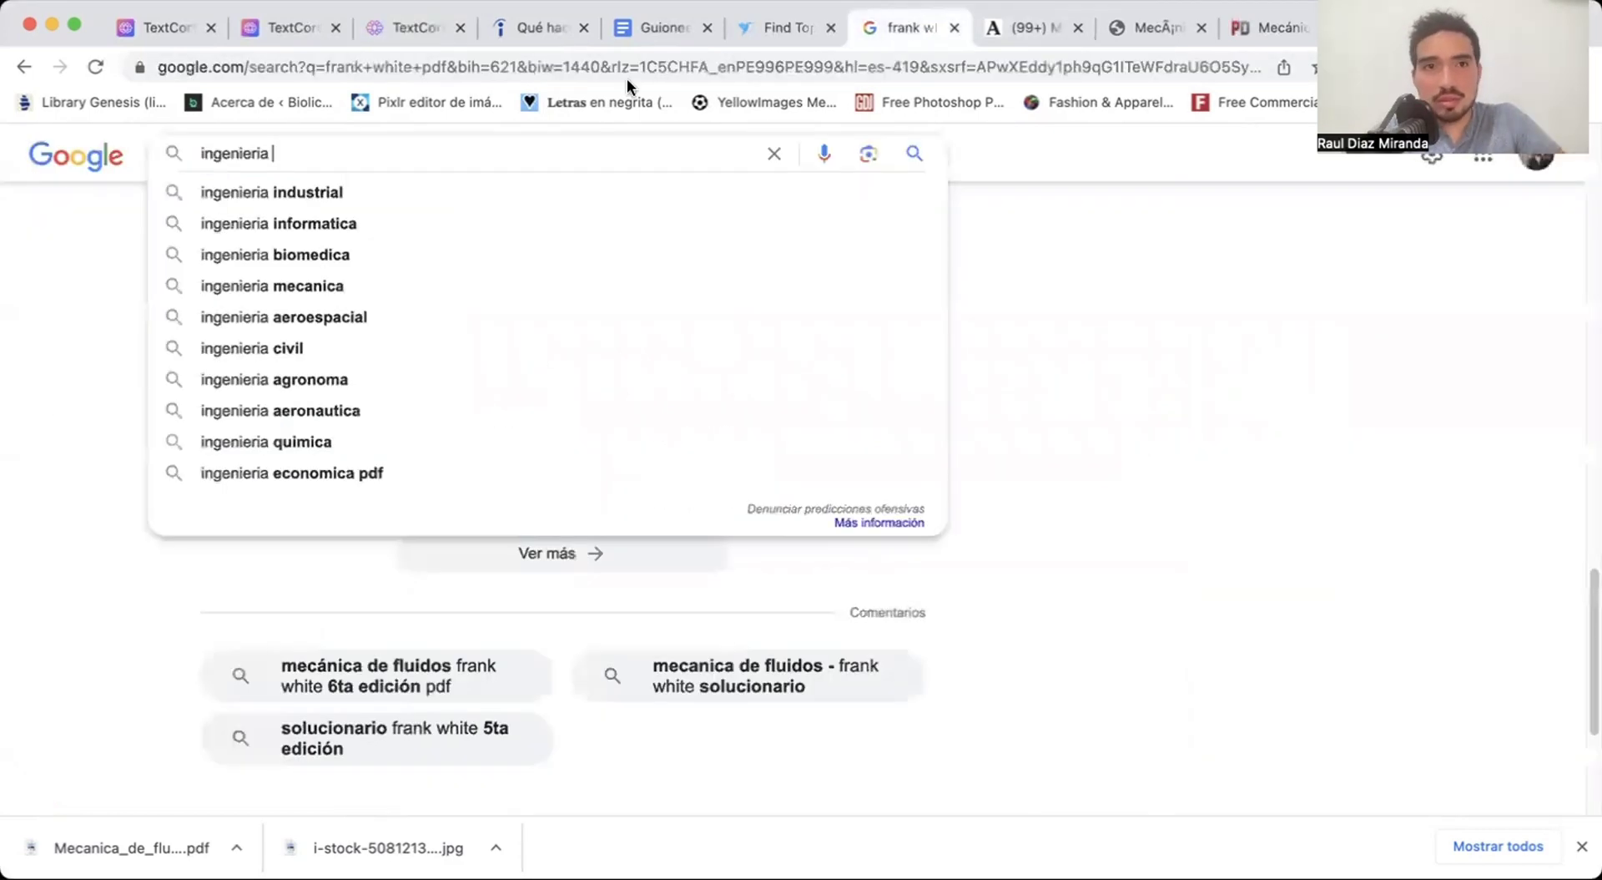
type("aeroespacial ")
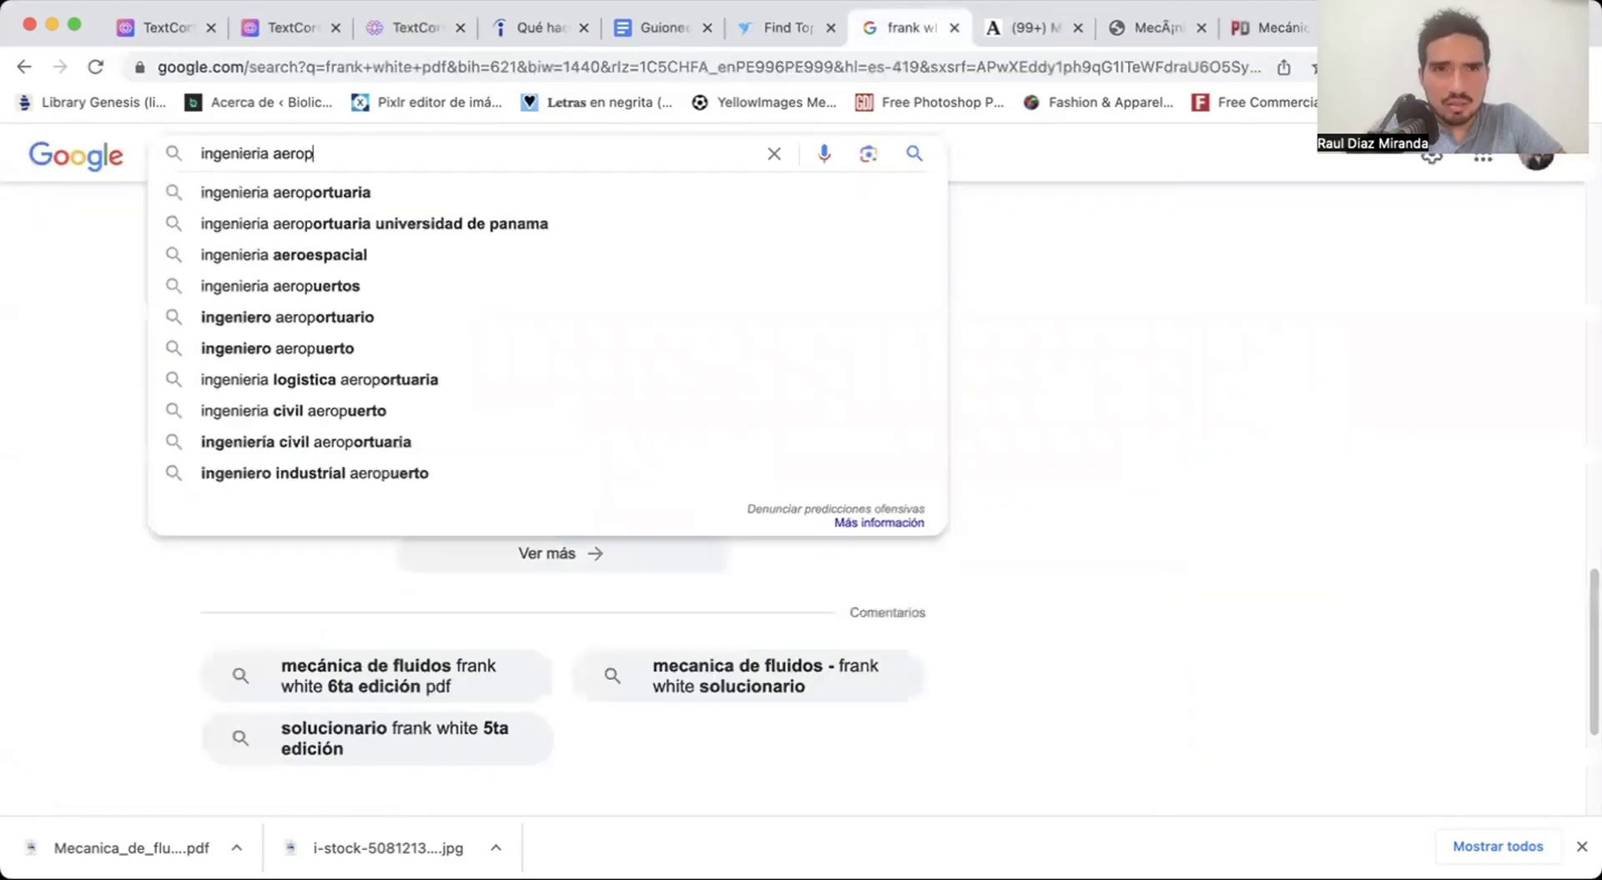
type("pdf")
key("Return")
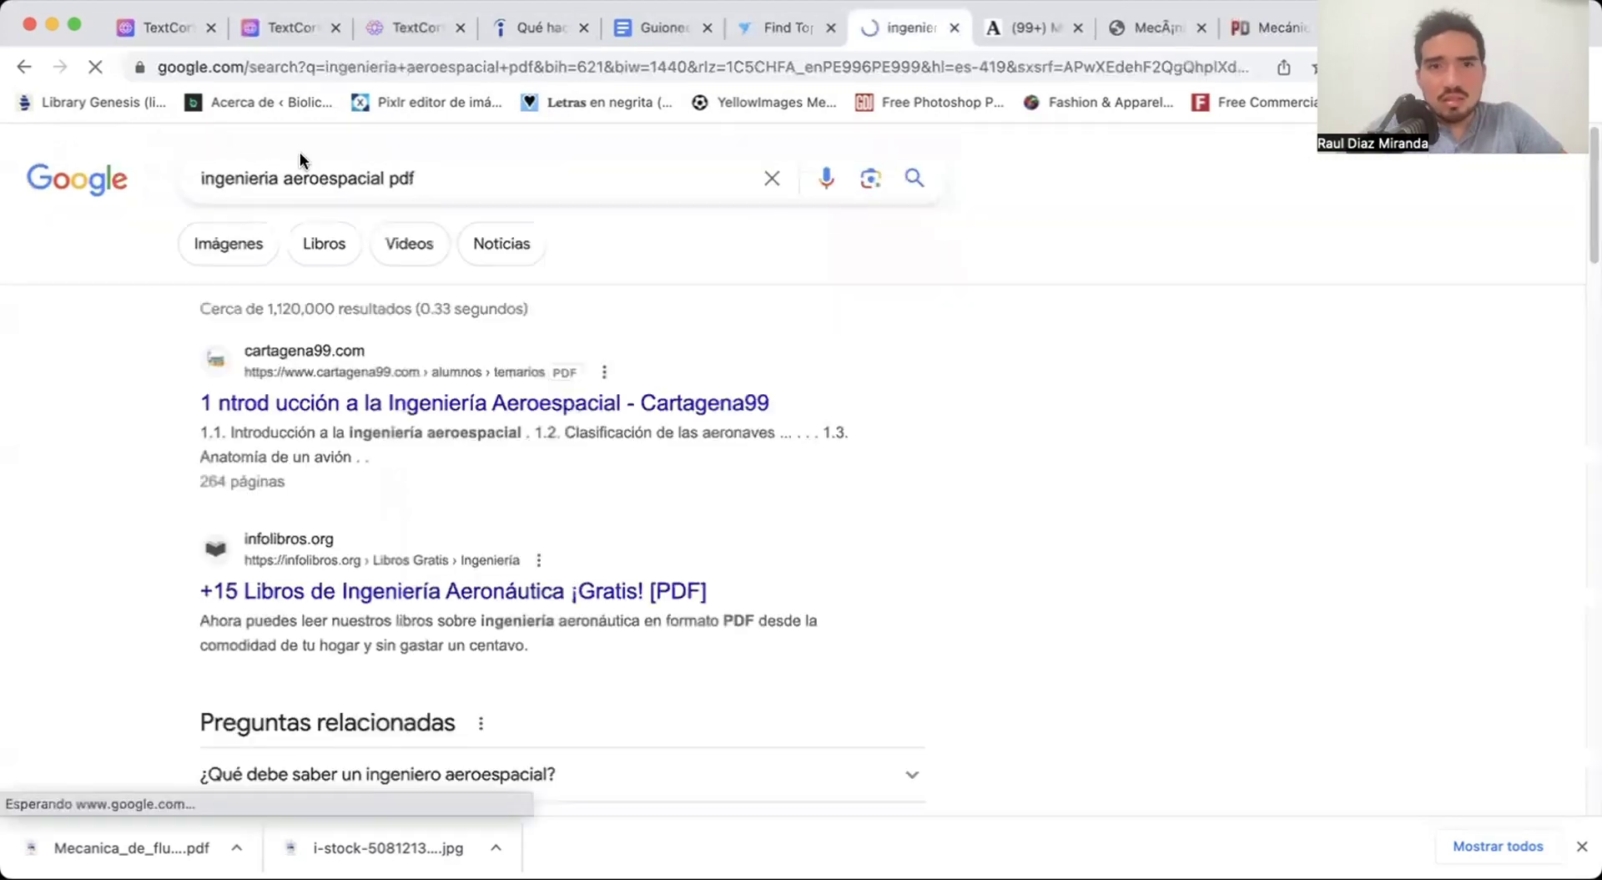
left_click(710, 405)
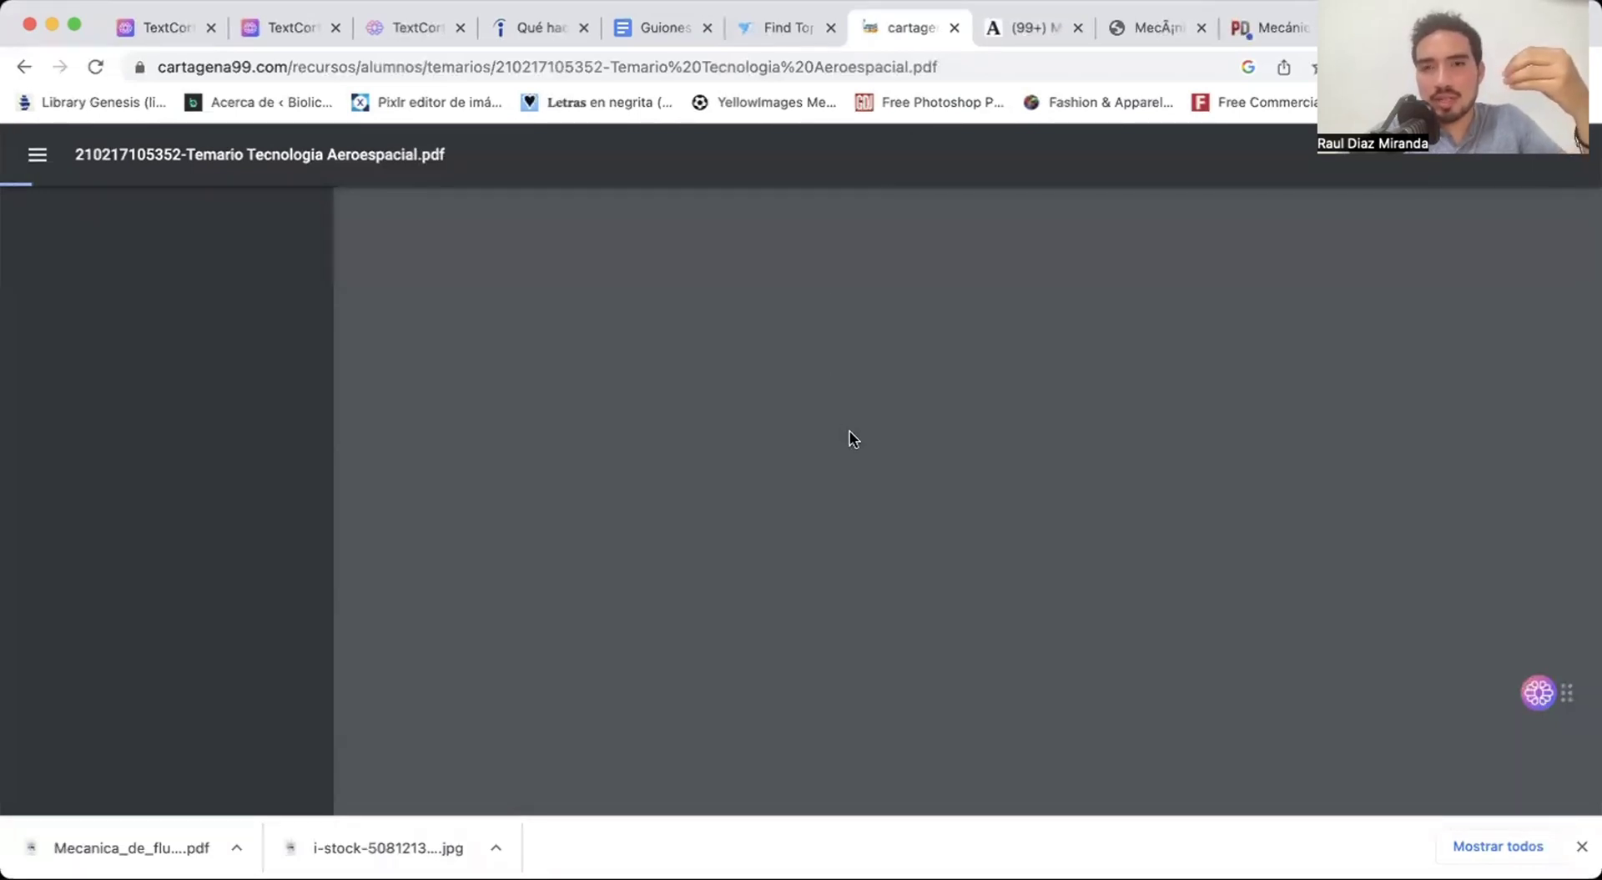
Browse the degree project PDF from buleria.unileon.es and download it.
key("ctrl+Tab")
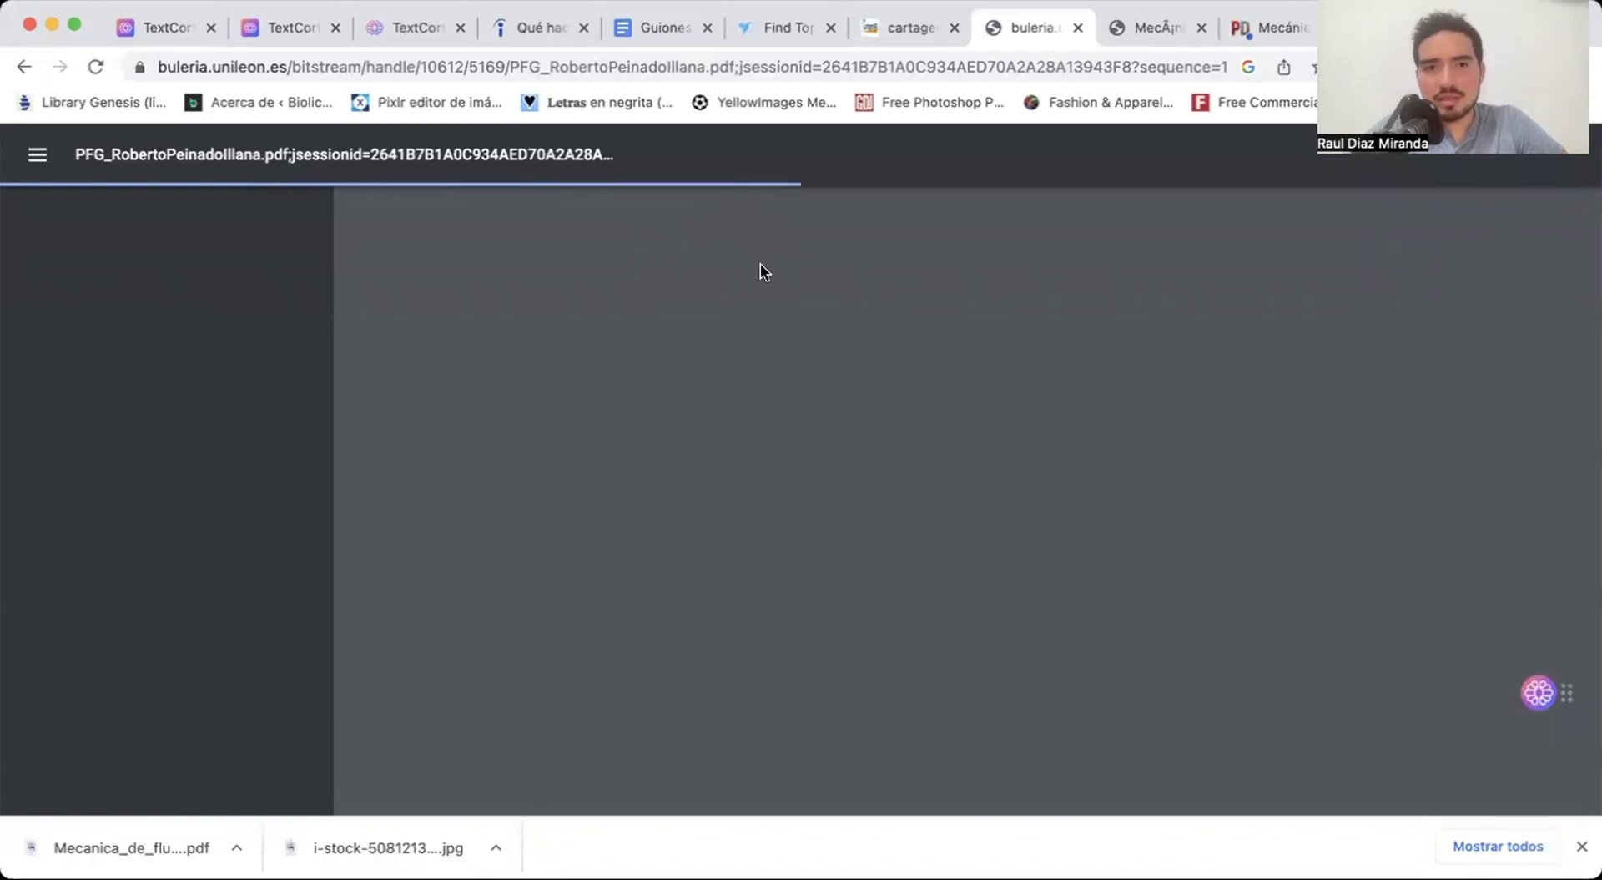
scroll(1091, 523, "down", 3)
scroll(1091, 523, "down", 20)
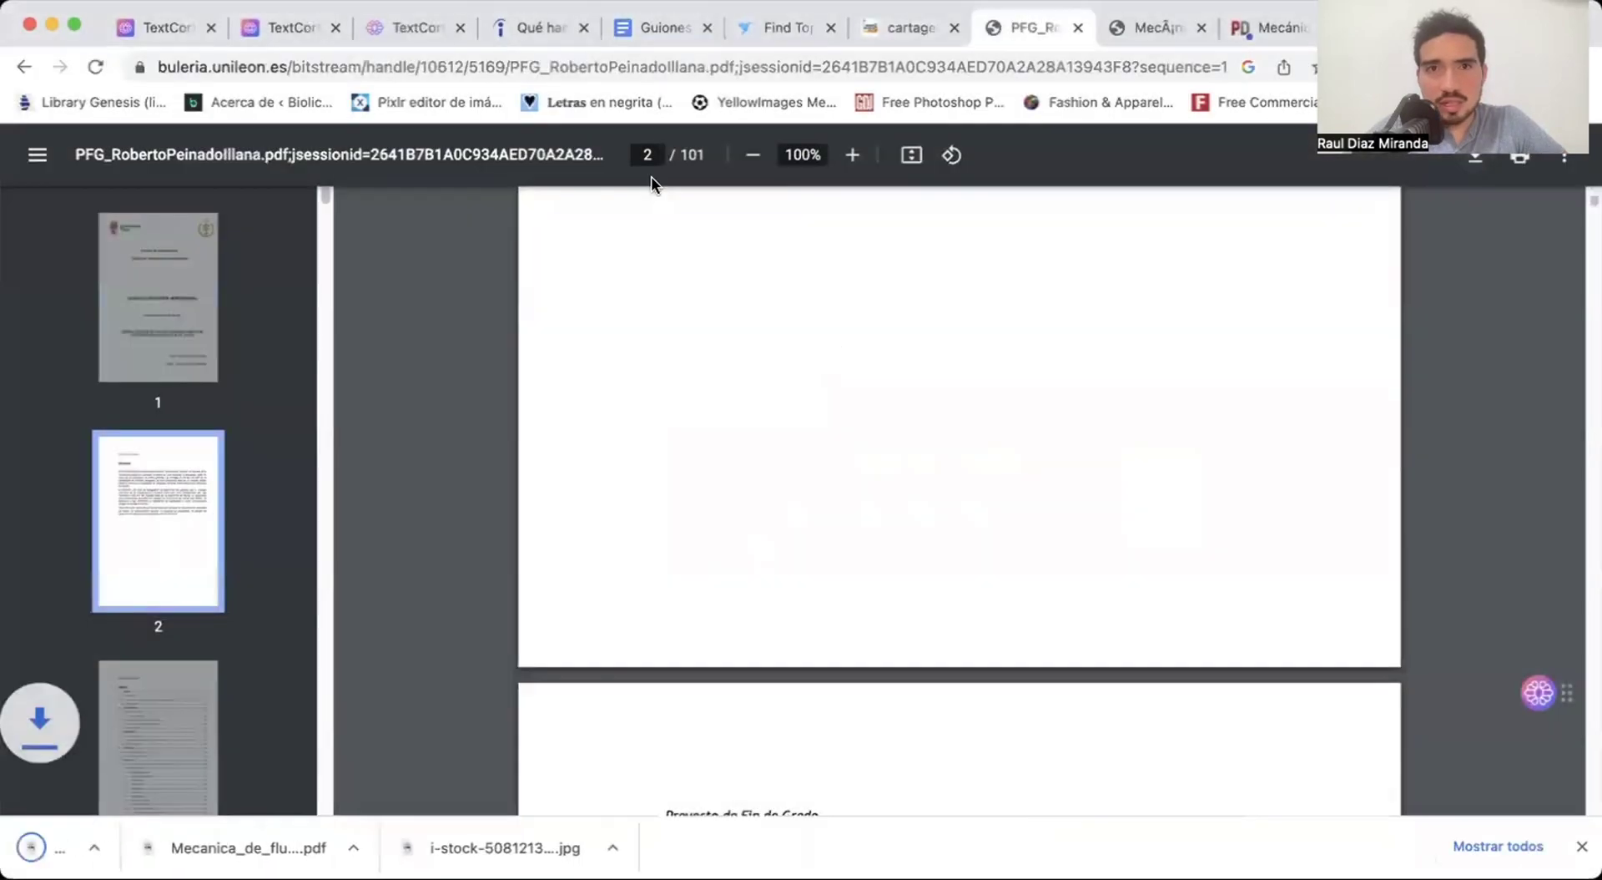
Replace the fluid mechanics PDF in TextCortex's upload form with the downloaded PFG degree project PDF and save it to the knowledge base.
left_click(420, 25)
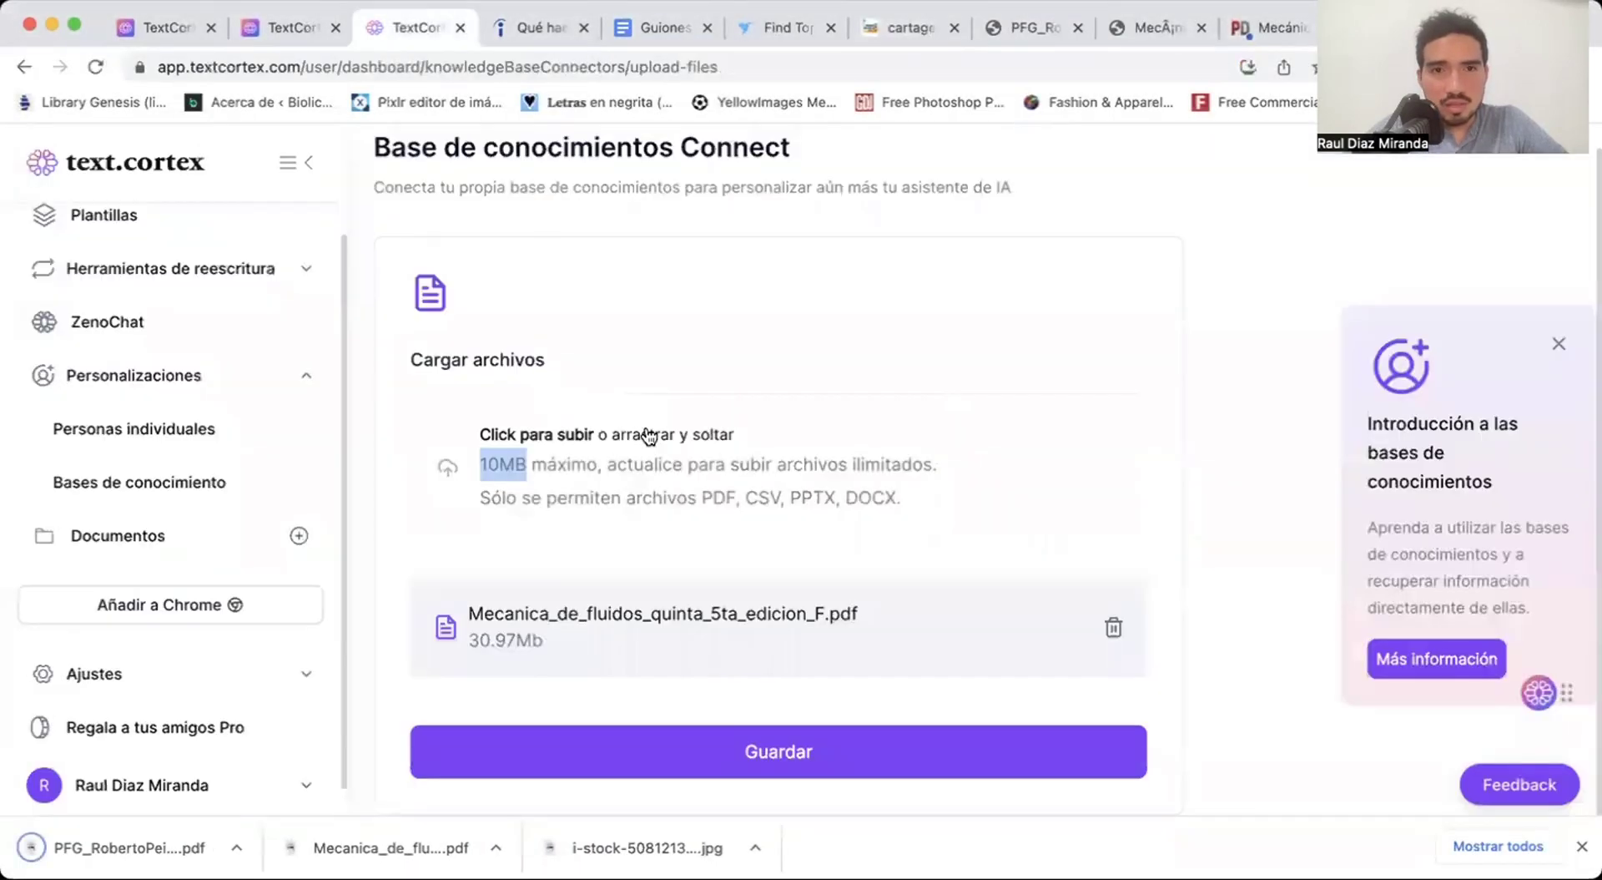
left_click(1113, 628)
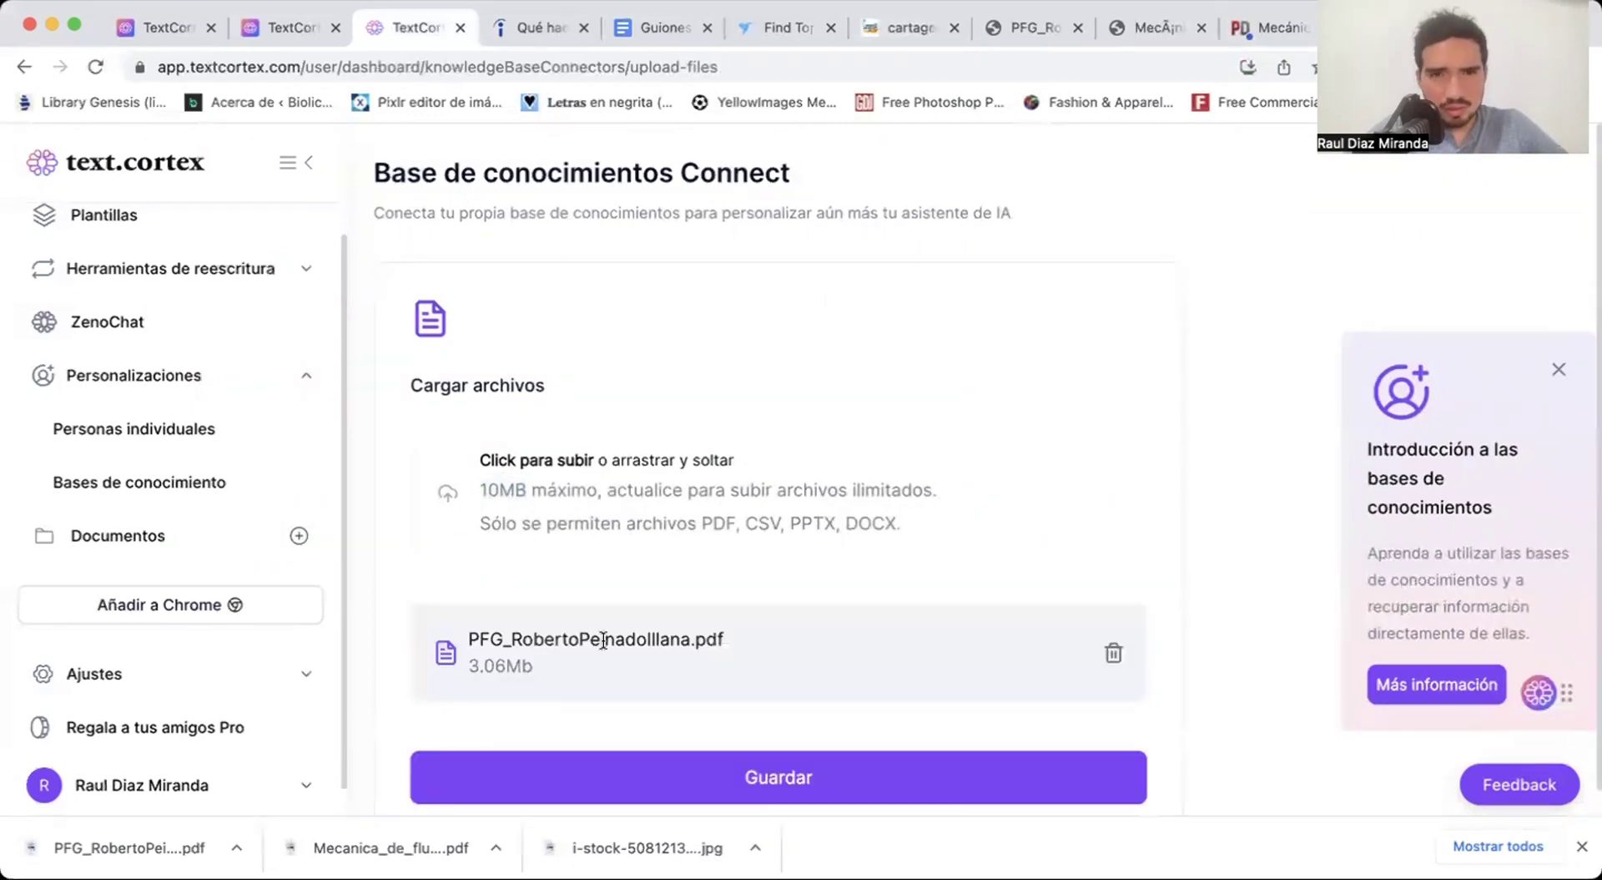
scroll(688, 718, "down", 1)
left_click(785, 747)
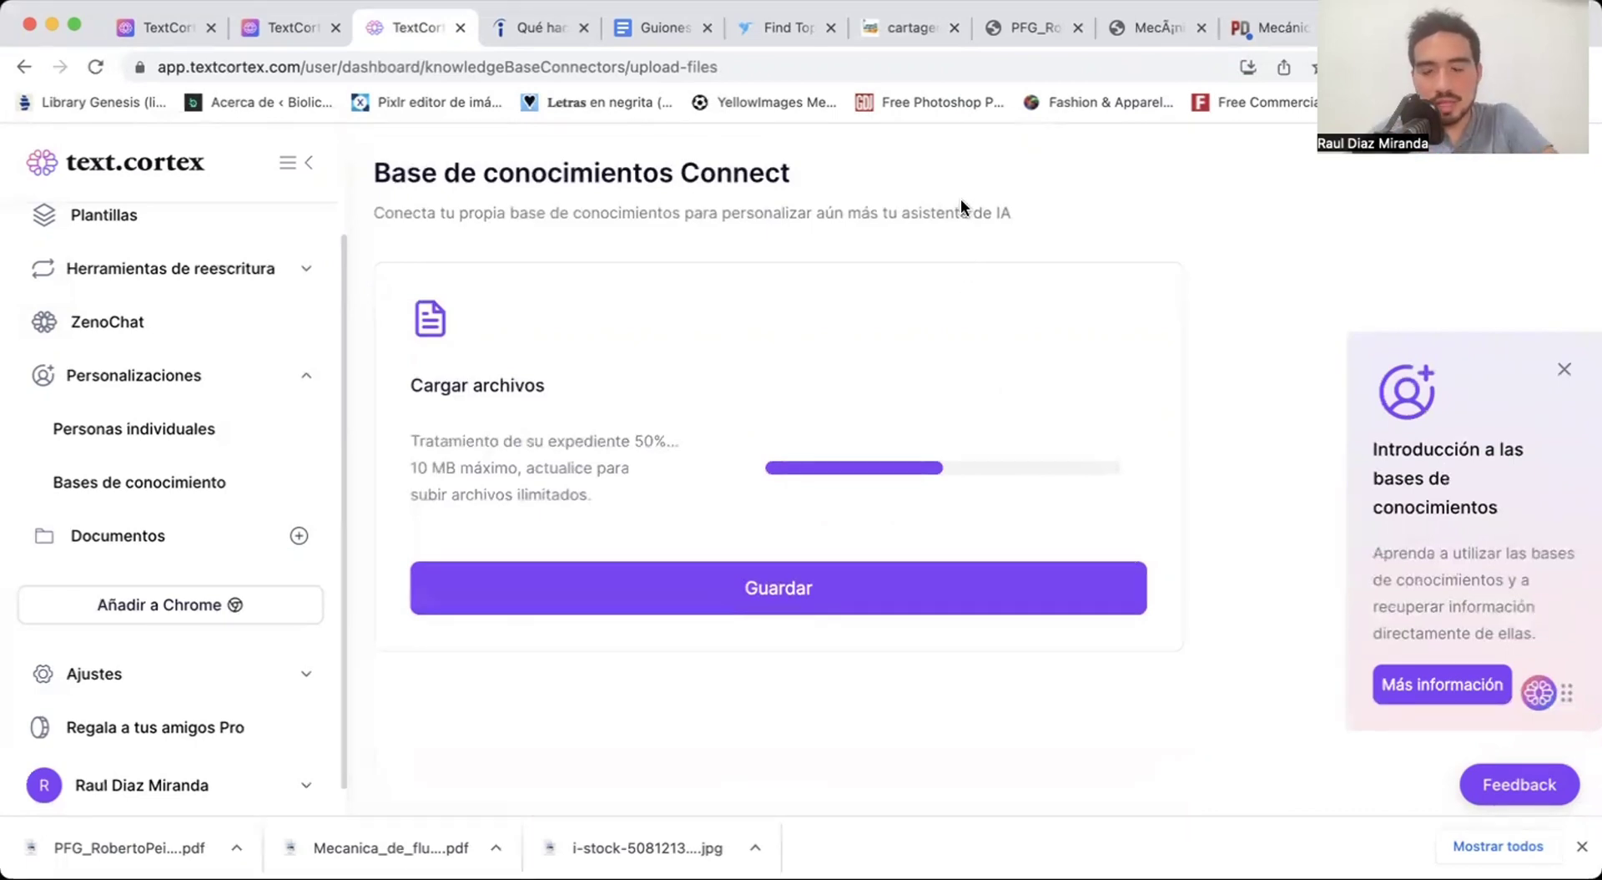
Close the Cartagena99 document, return to the Google results and open the us.es aerospace engineering "Trabajo Fin de Grado" PDF.
left_click(938, 28)
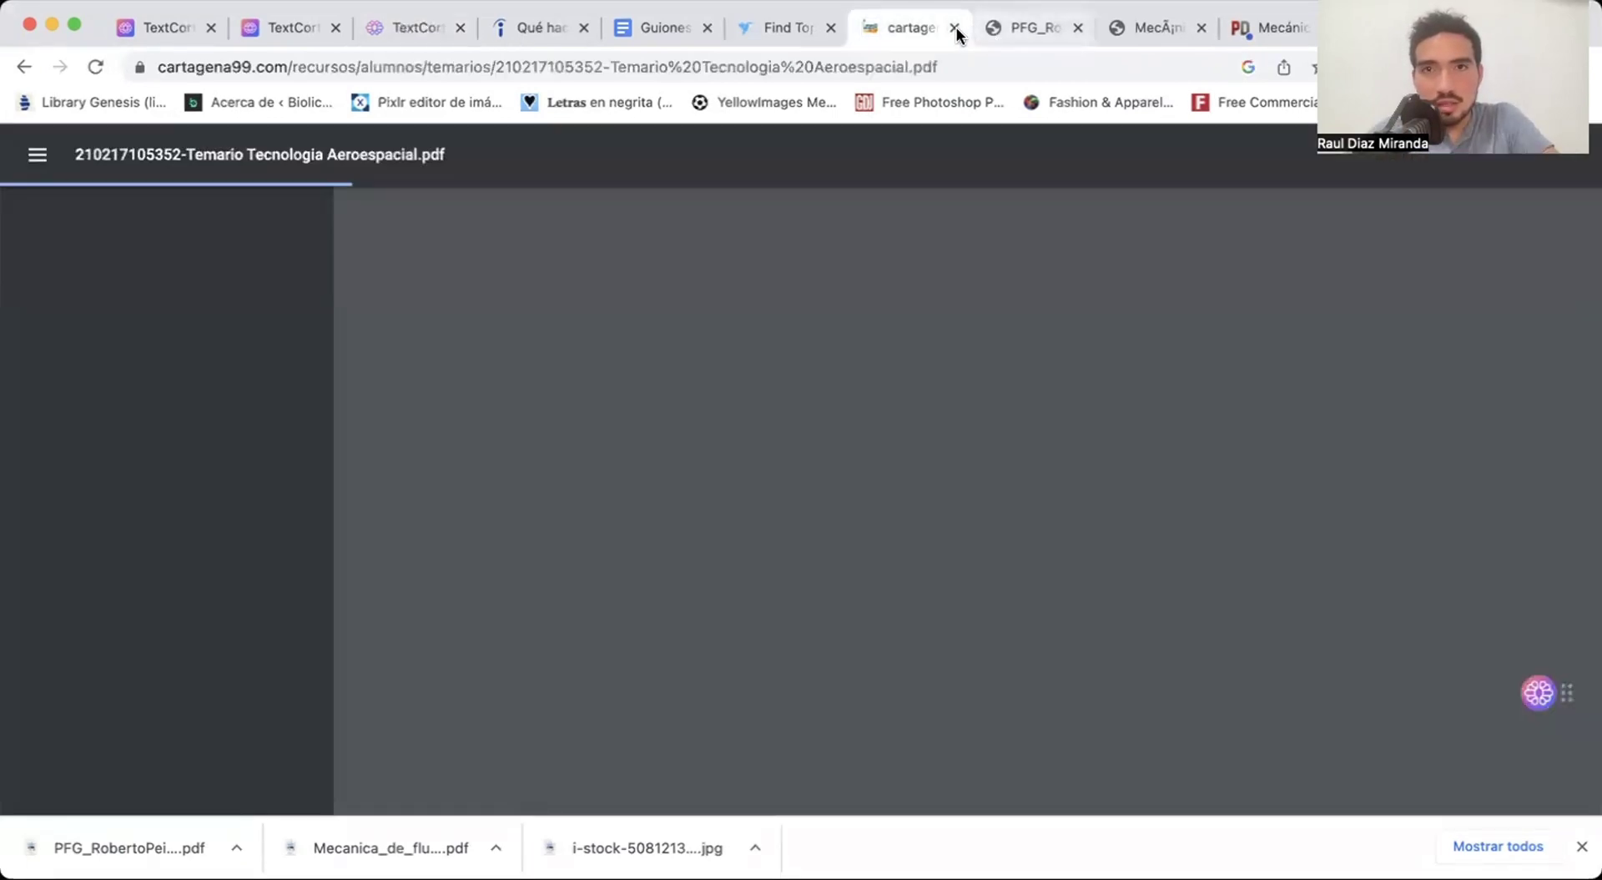
left_click(955, 28)
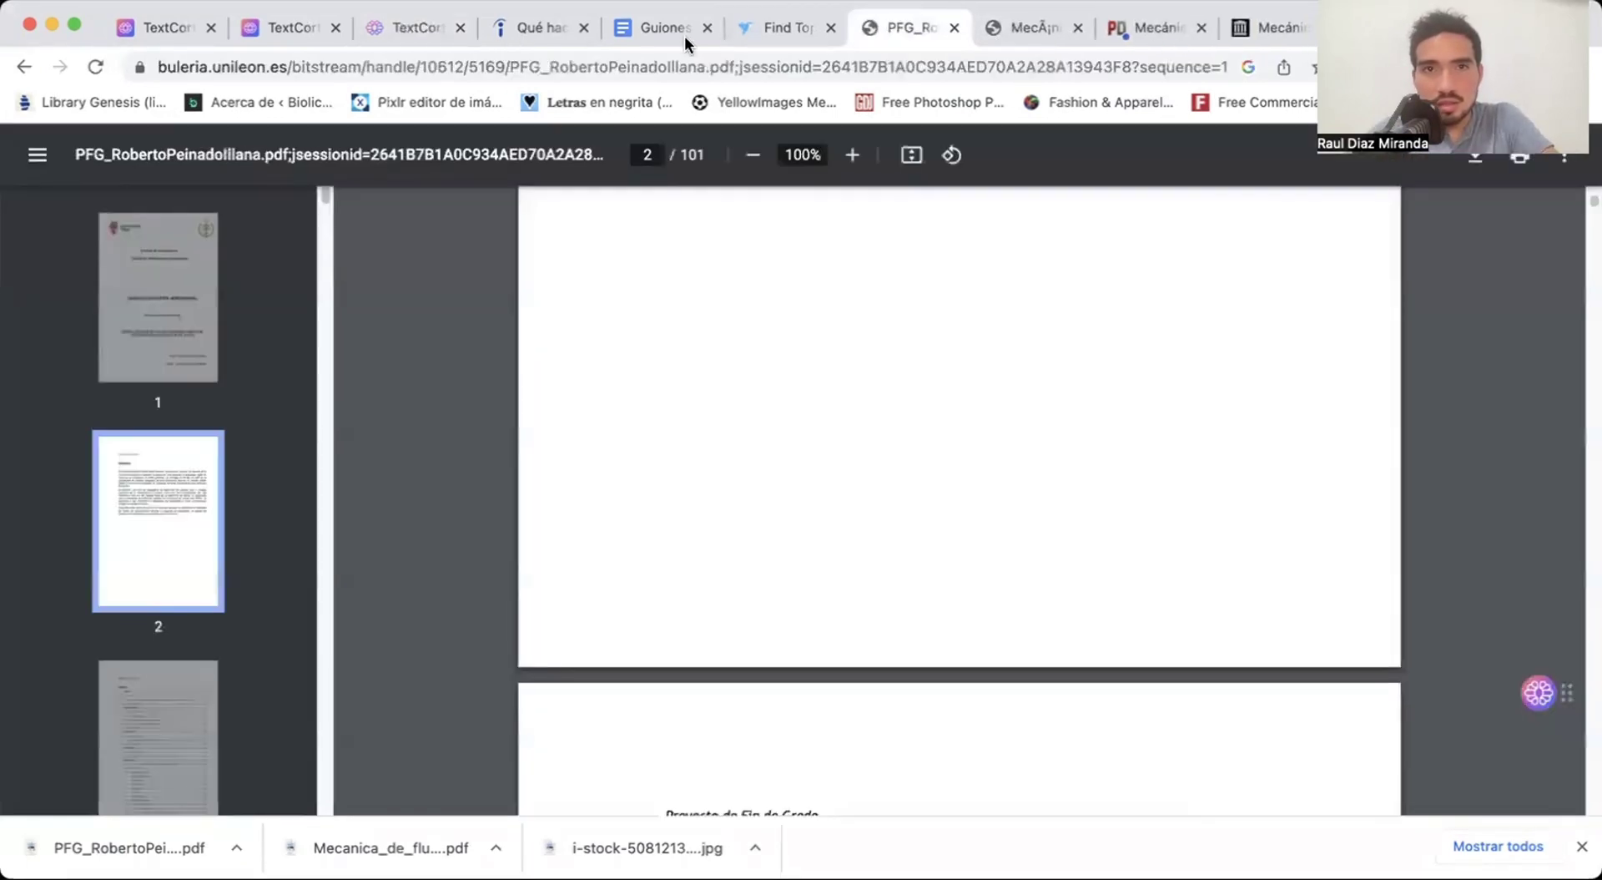
left_click(10, 66)
scroll(475, 439, "down", 5)
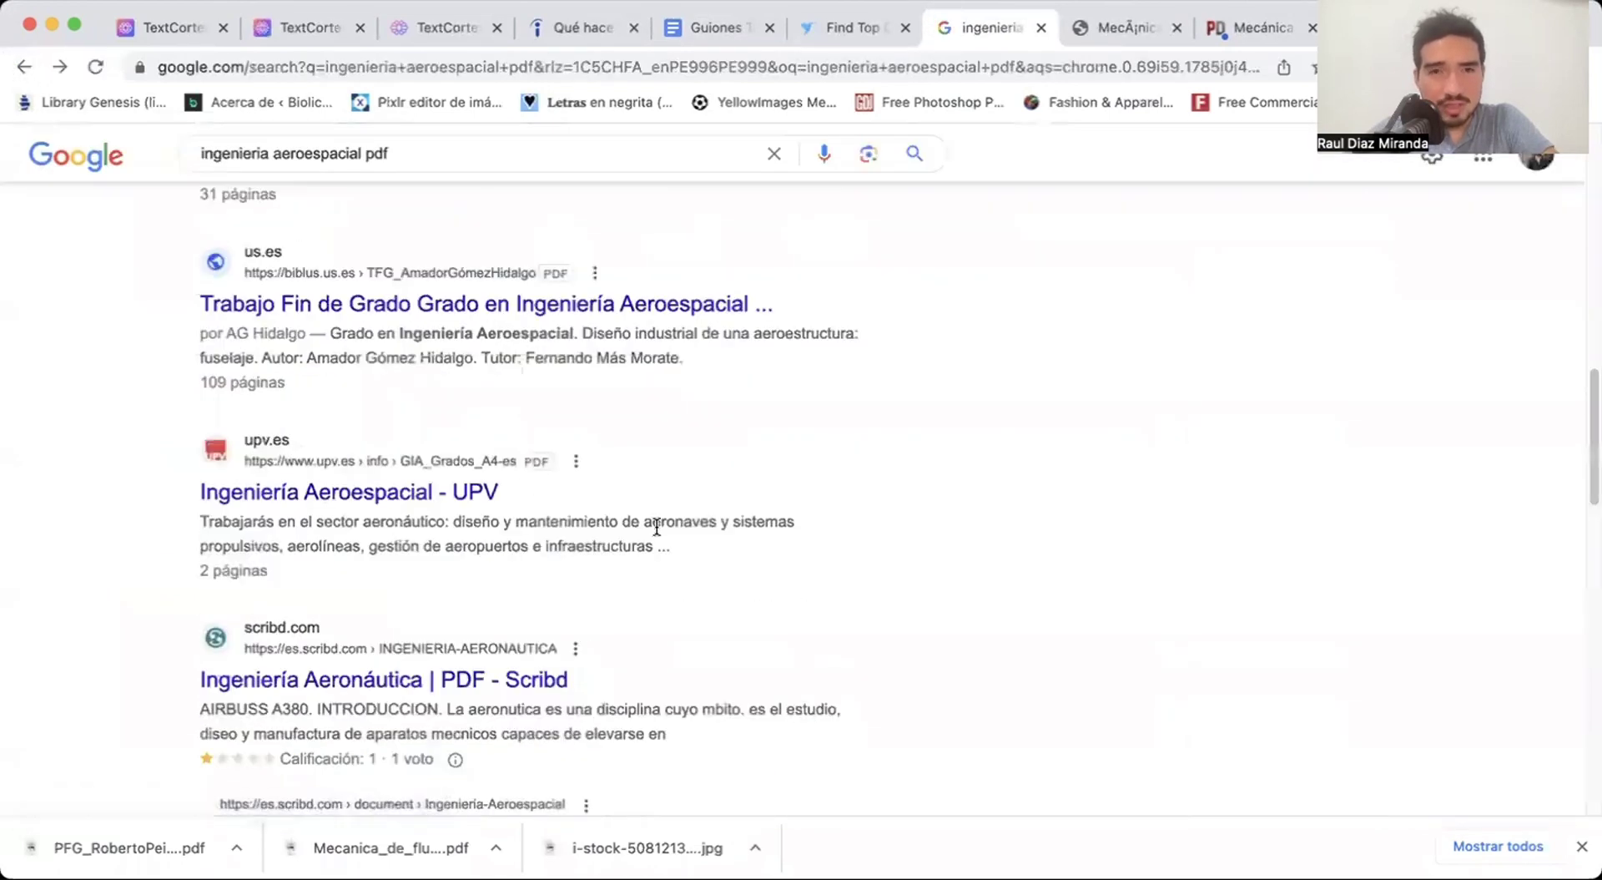
left_click(564, 303)
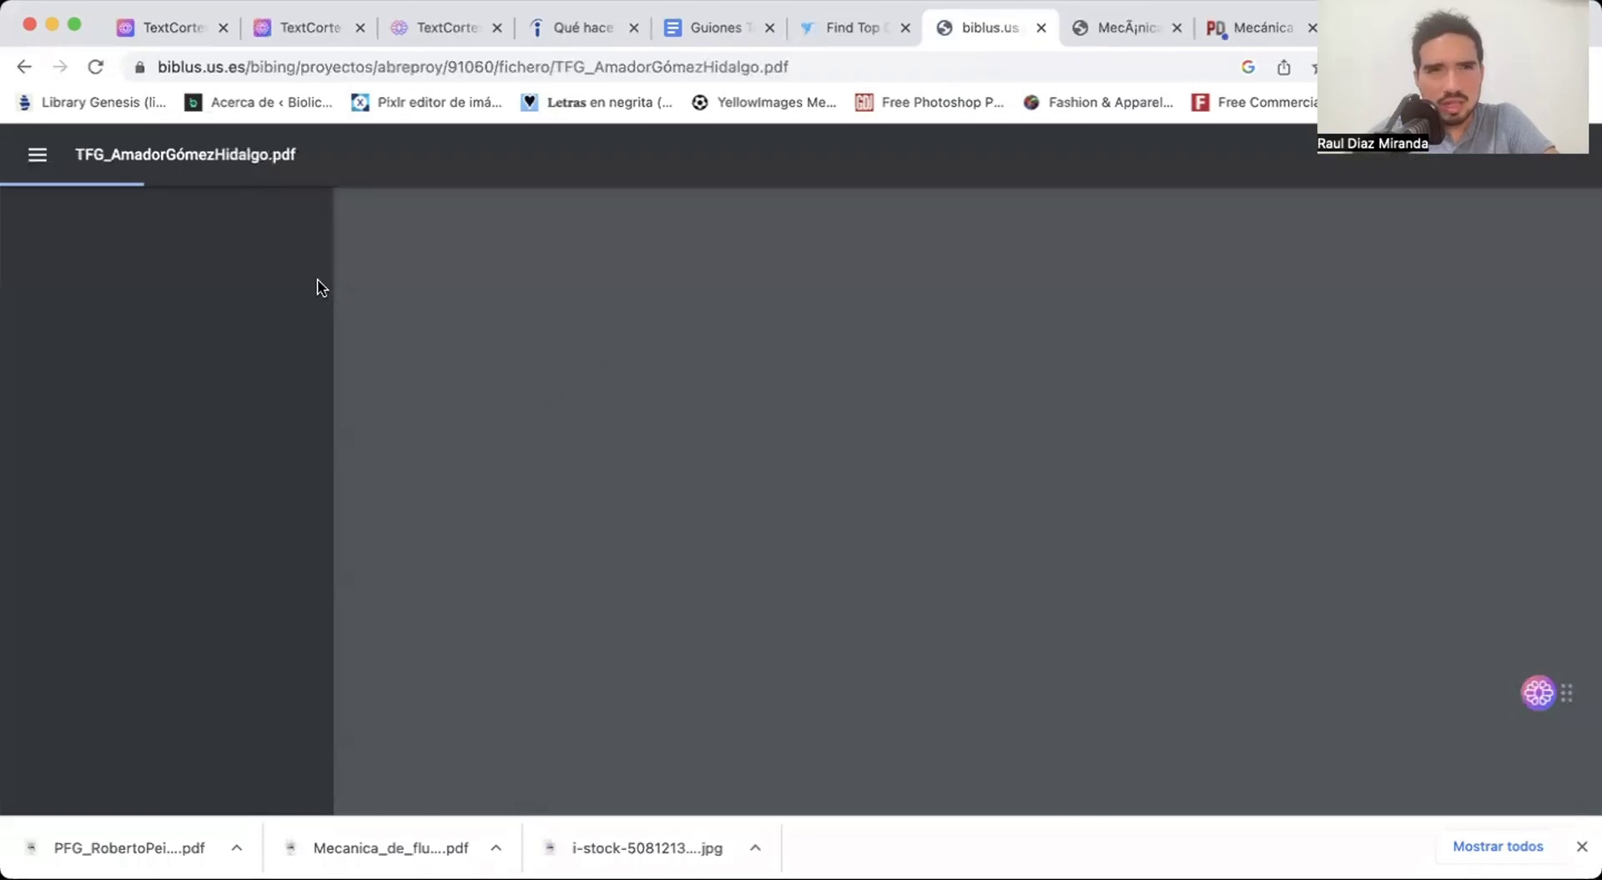
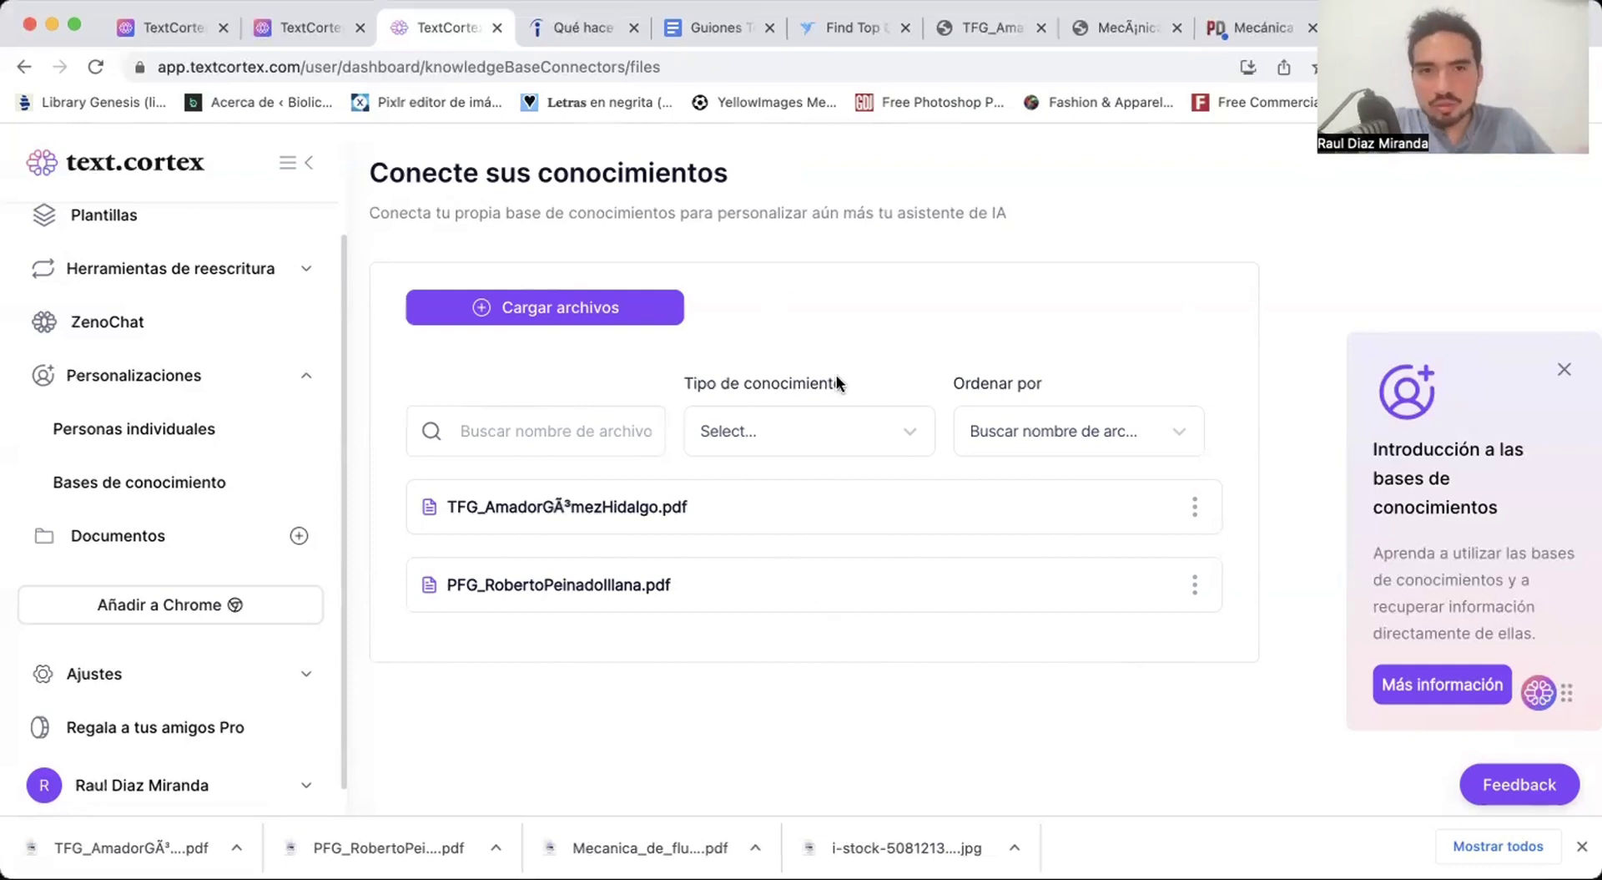
Open ZenoChat and choose the "Ingeniero Aeroespacial" persona.
scroll(749, 380, "up", 1)
scroll(777, 385, "down", 1)
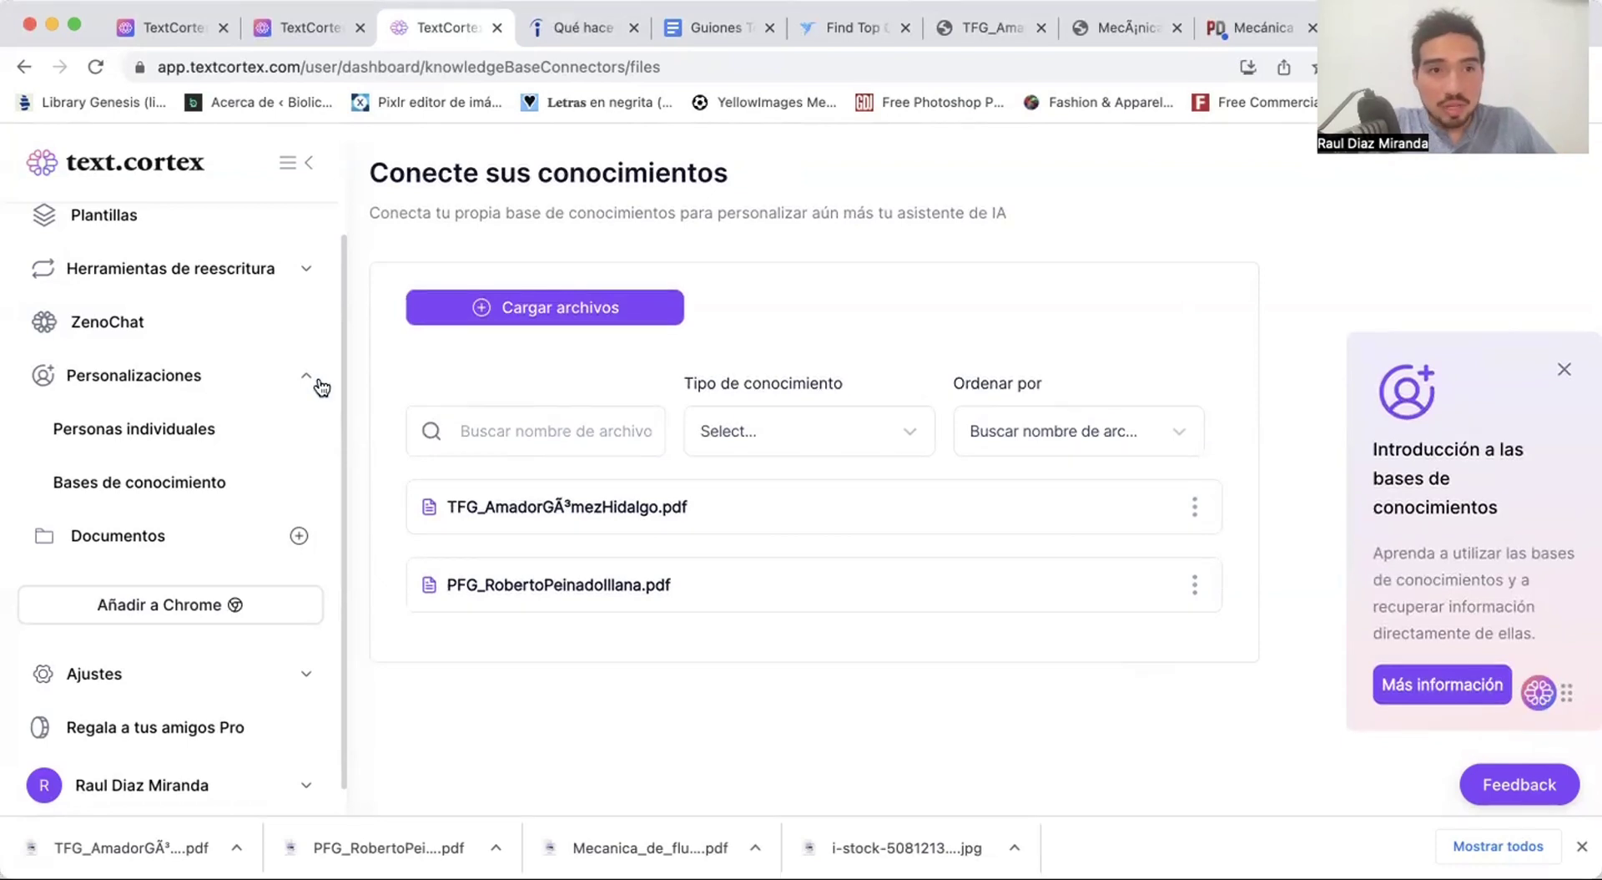
left_click(150, 330)
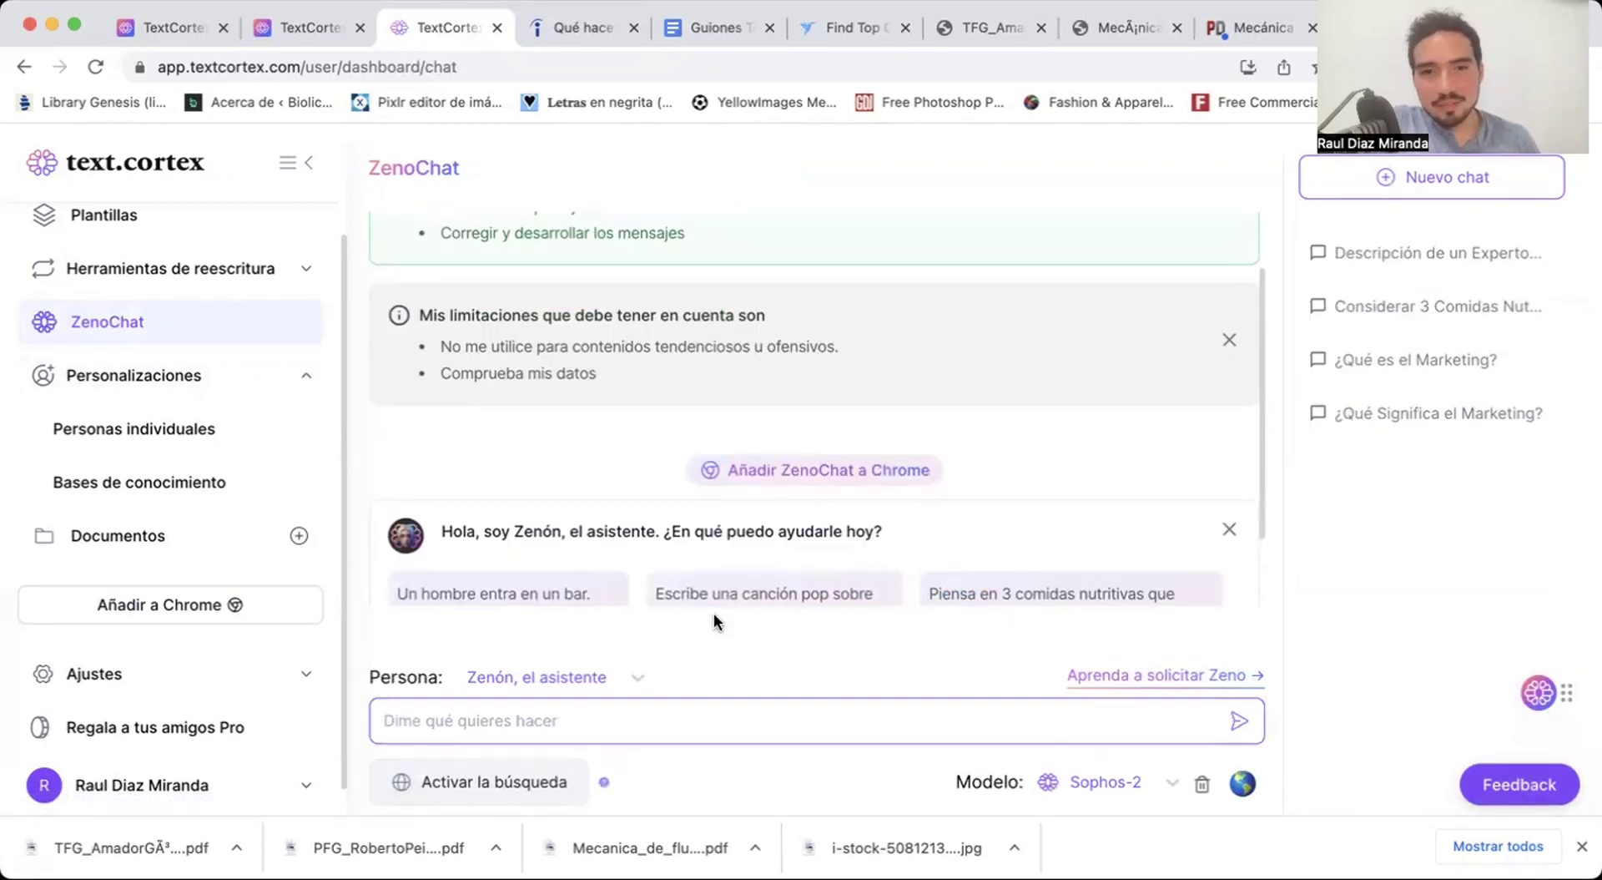
left_click(635, 679)
scroll(648, 547, "down", 5)
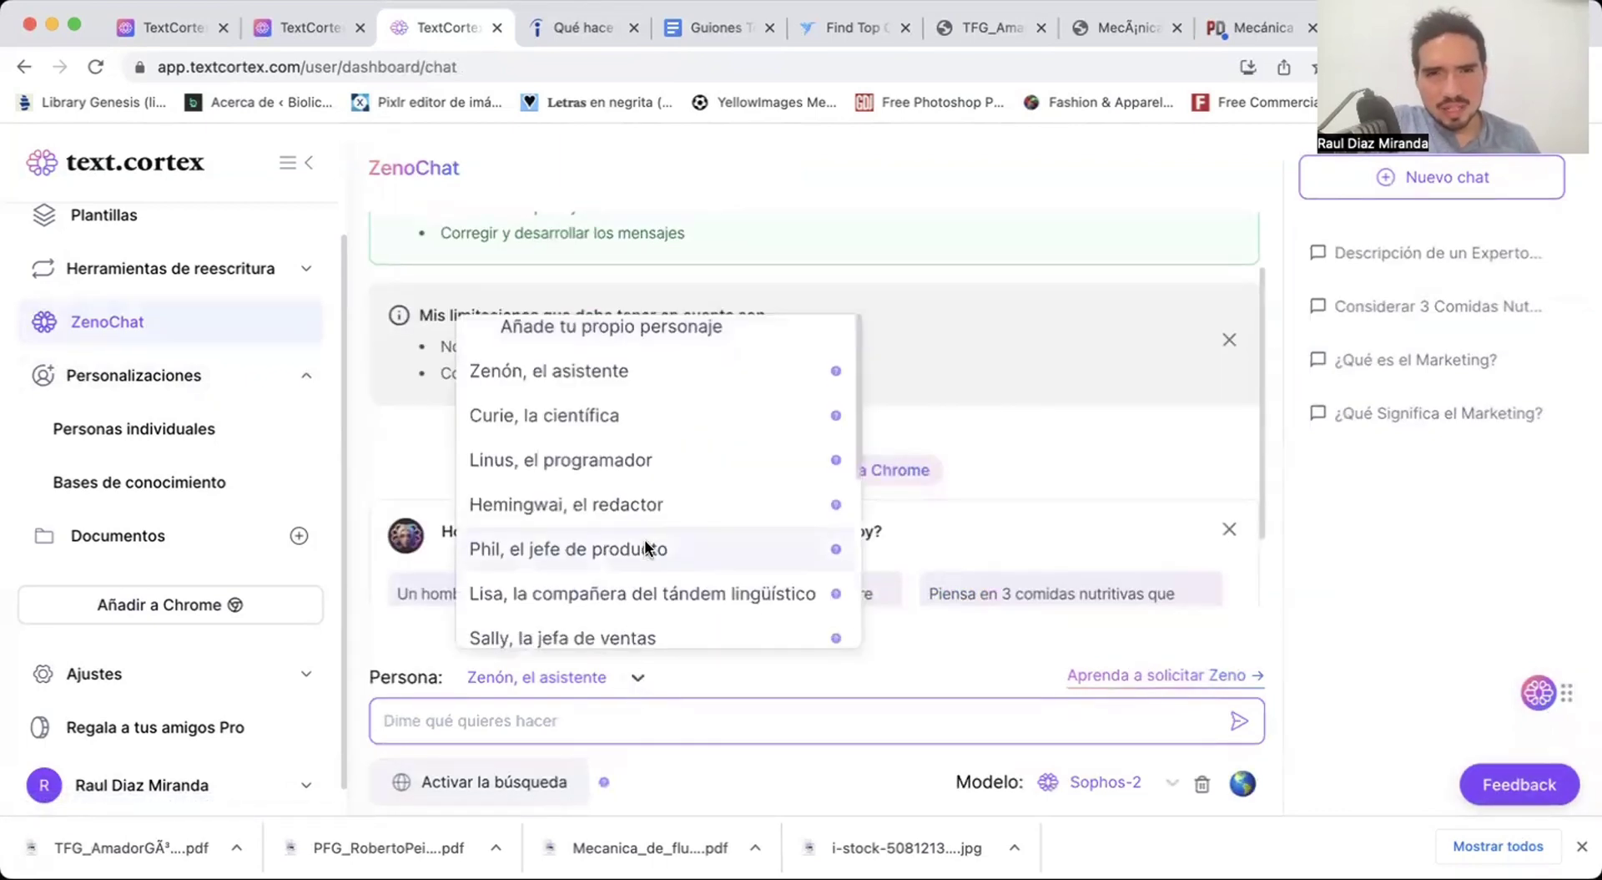
left_click(564, 624)
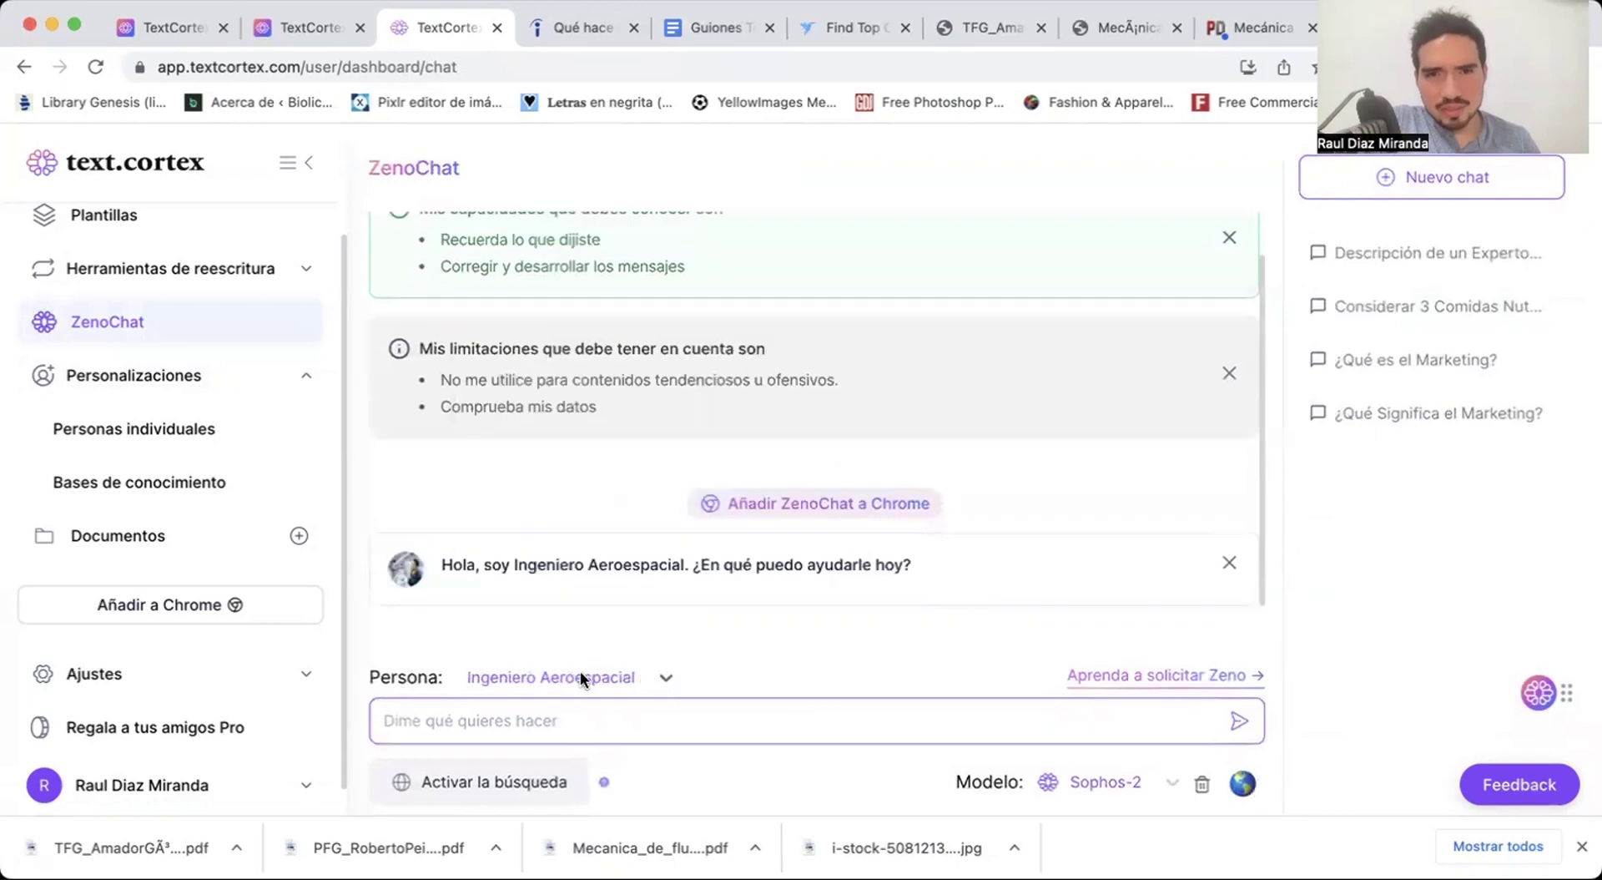
Set the chat's search source to "Your Knowledge Base".
left_click(561, 780)
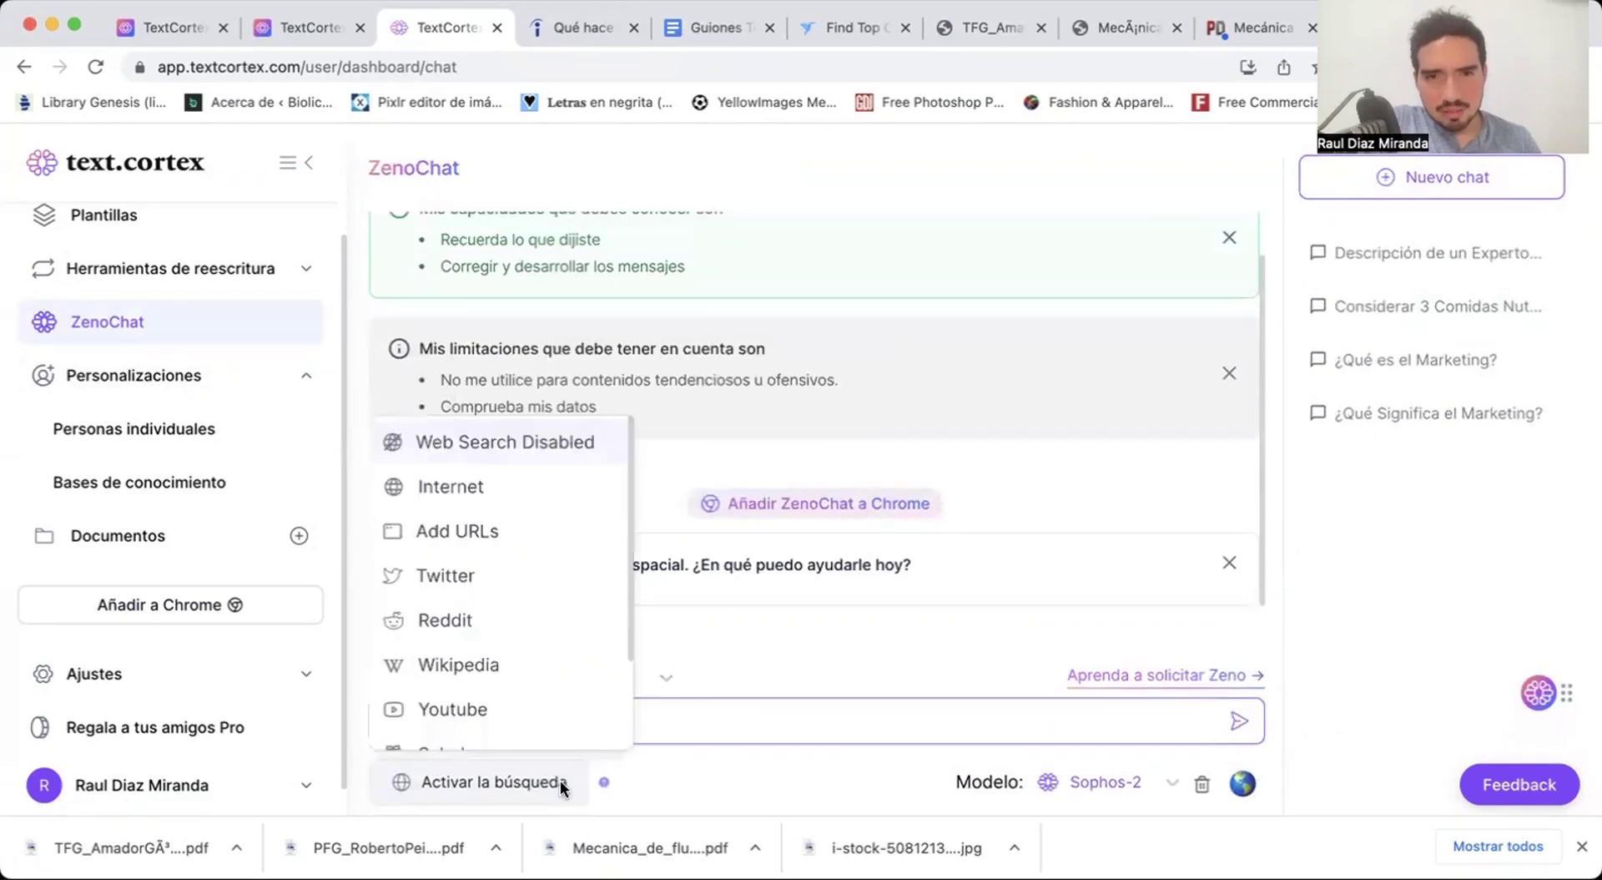
left_click(725, 733)
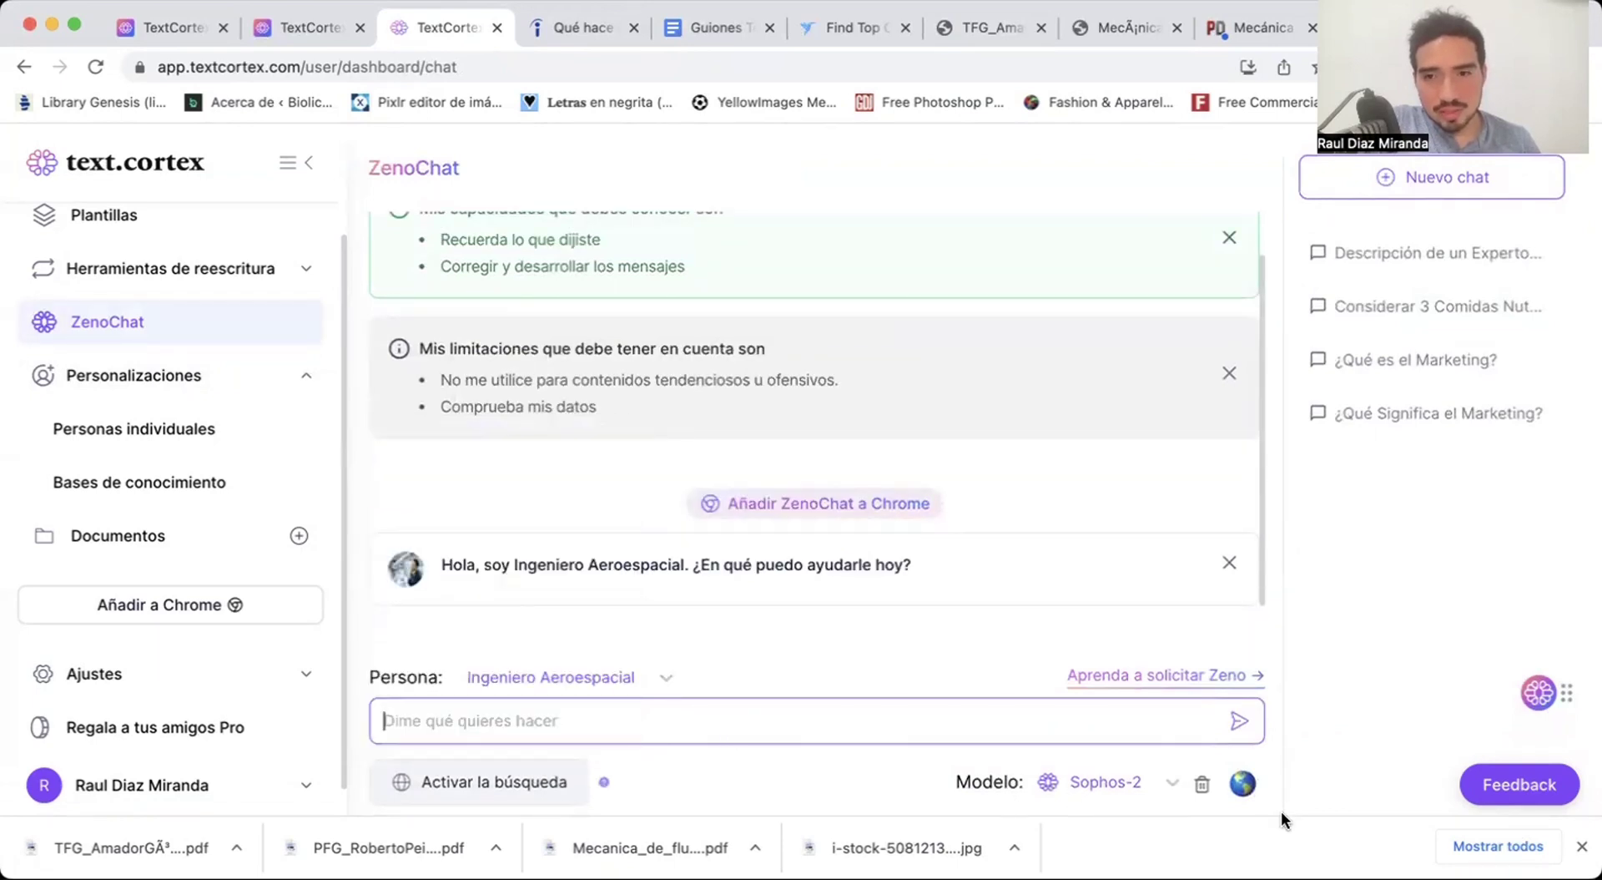
left_click(528, 785)
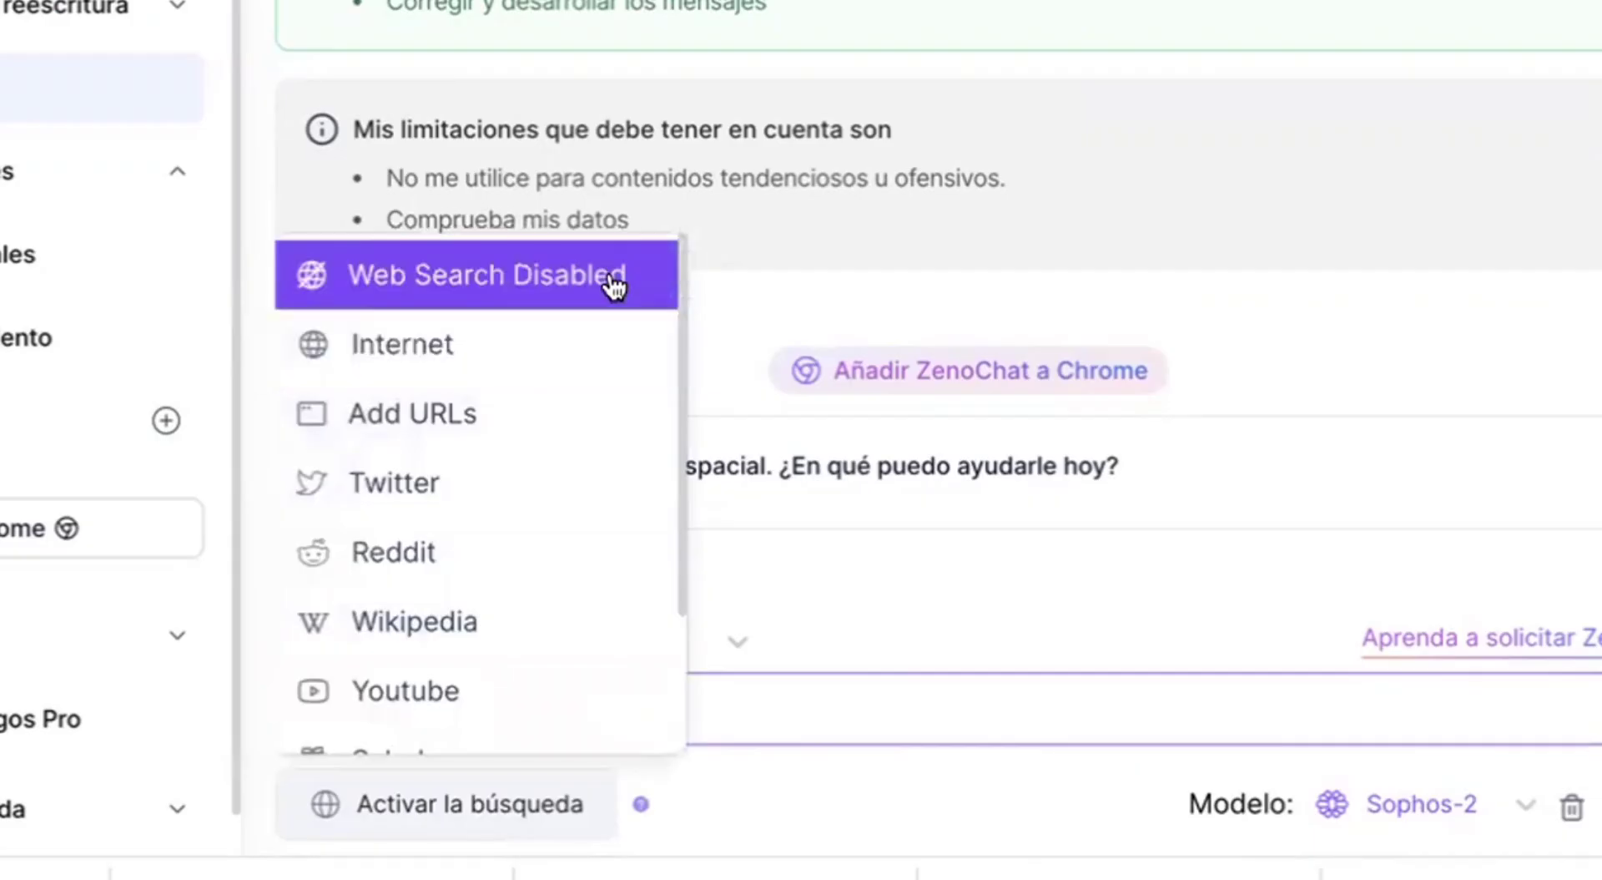
scroll(535, 633, "down", 2)
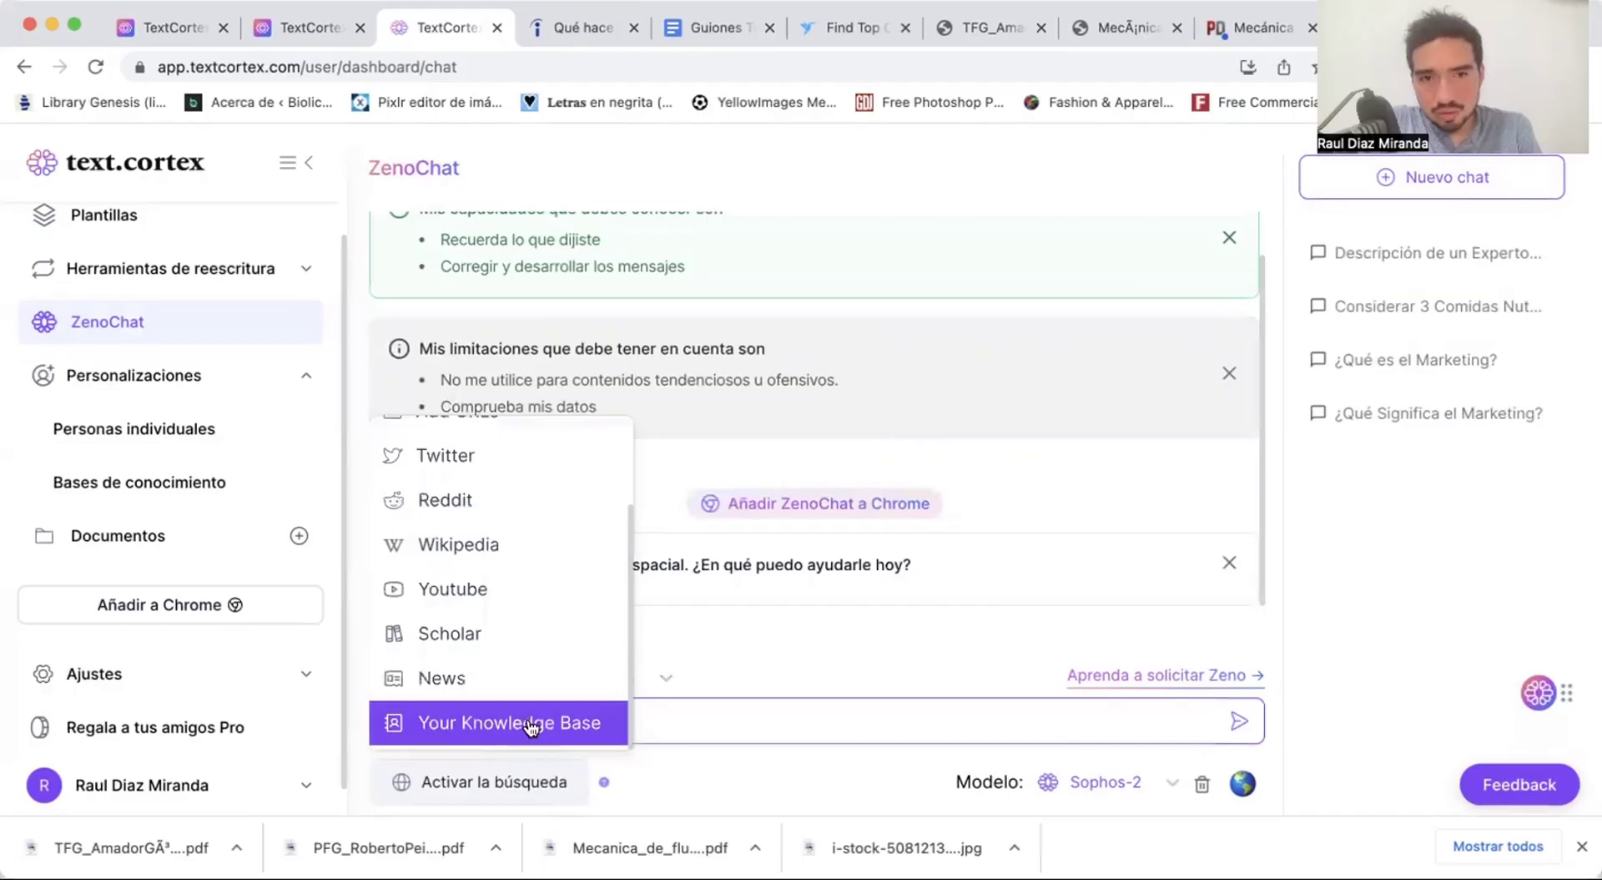
left_click(527, 716)
mouse_move(664, 768)
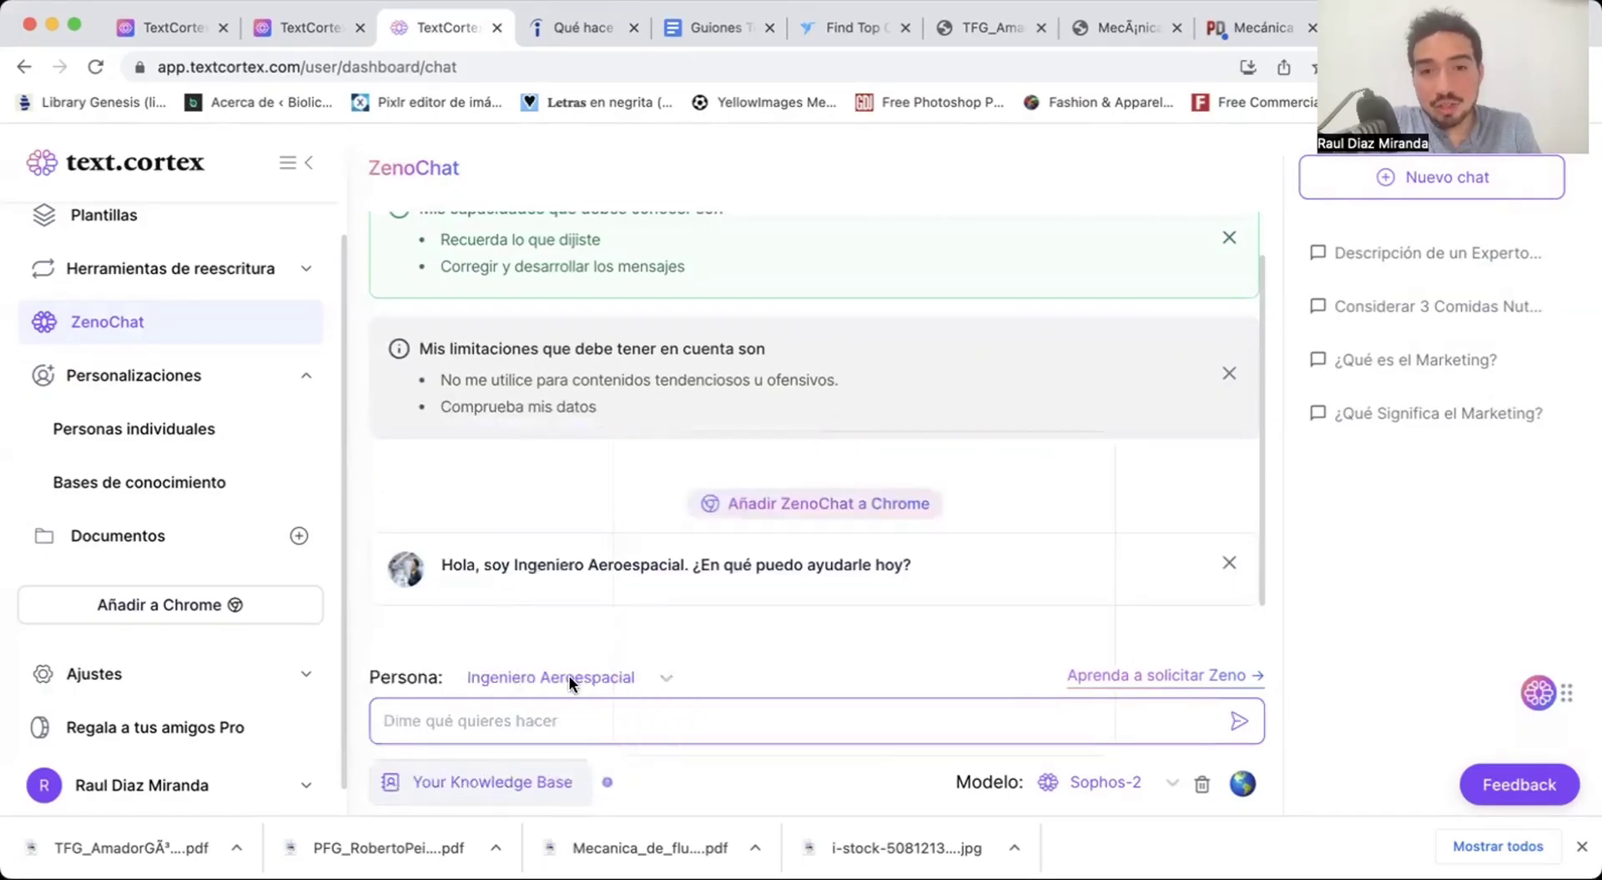
Ask ZenoChat: "Redacta un artículo sobre el funcionamiento de los motores en las naves aeroespaciales".
left_click(668, 718)
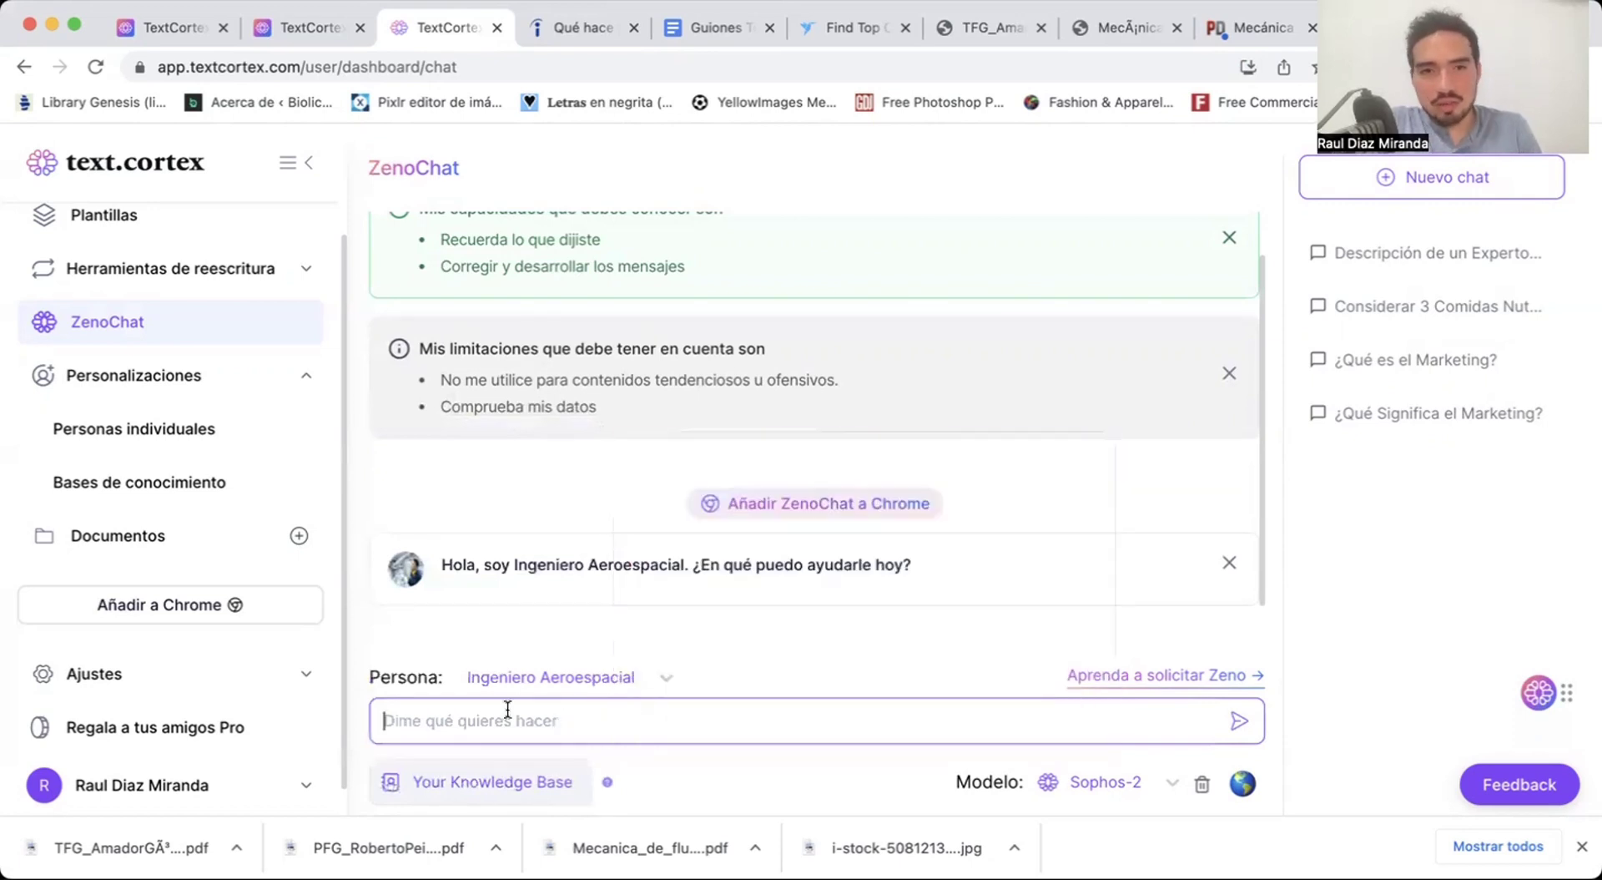
type("Reda")
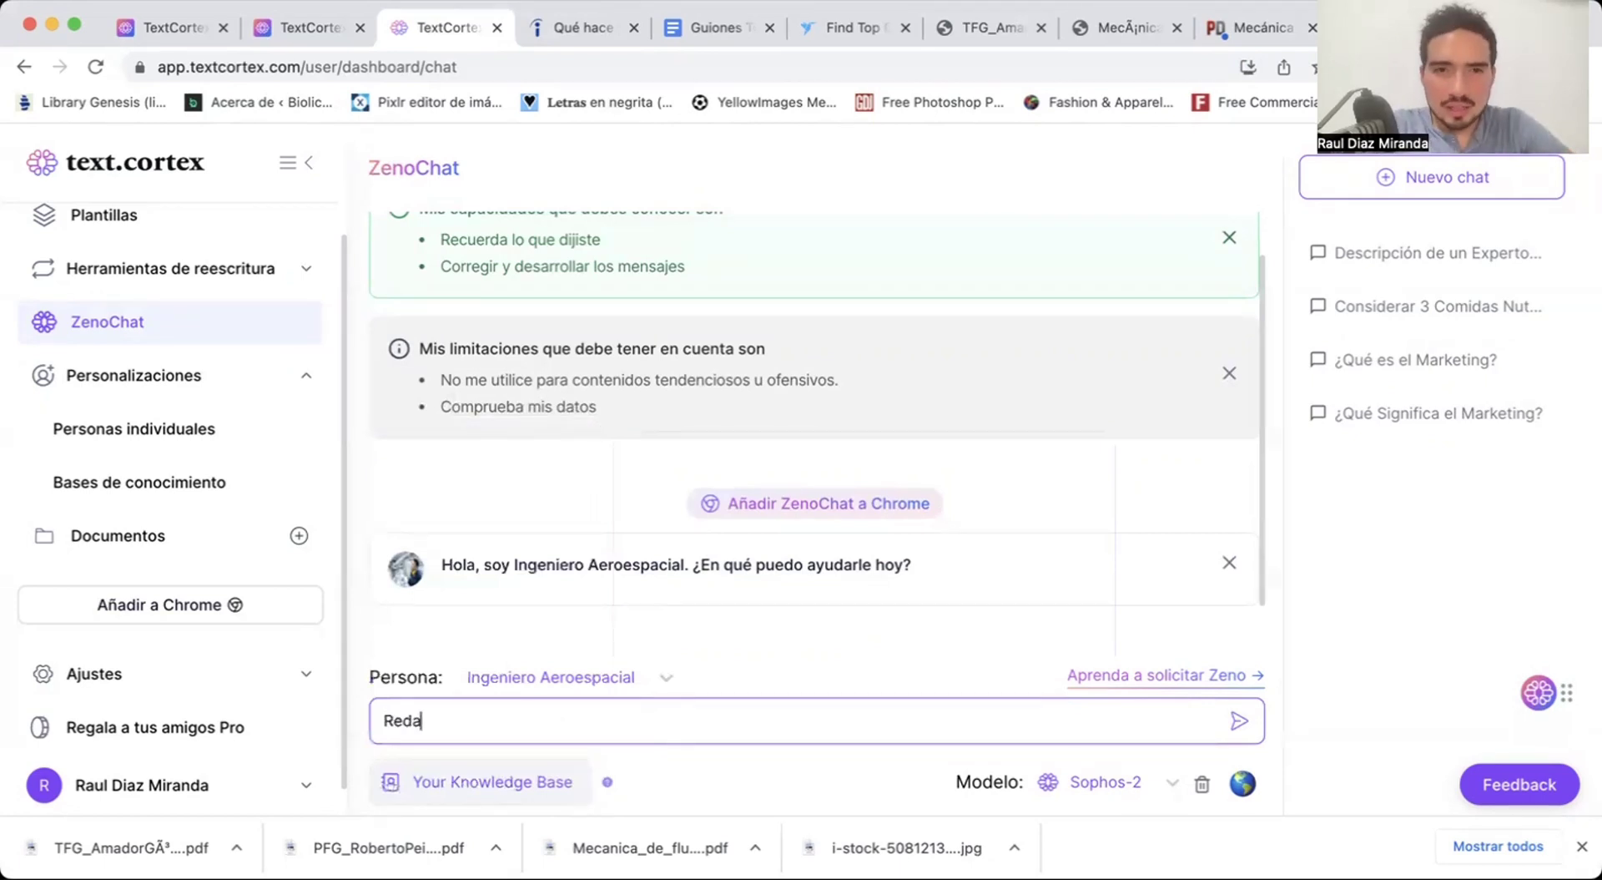
type("cta")
key("BackSpace")
type("ta un ar")
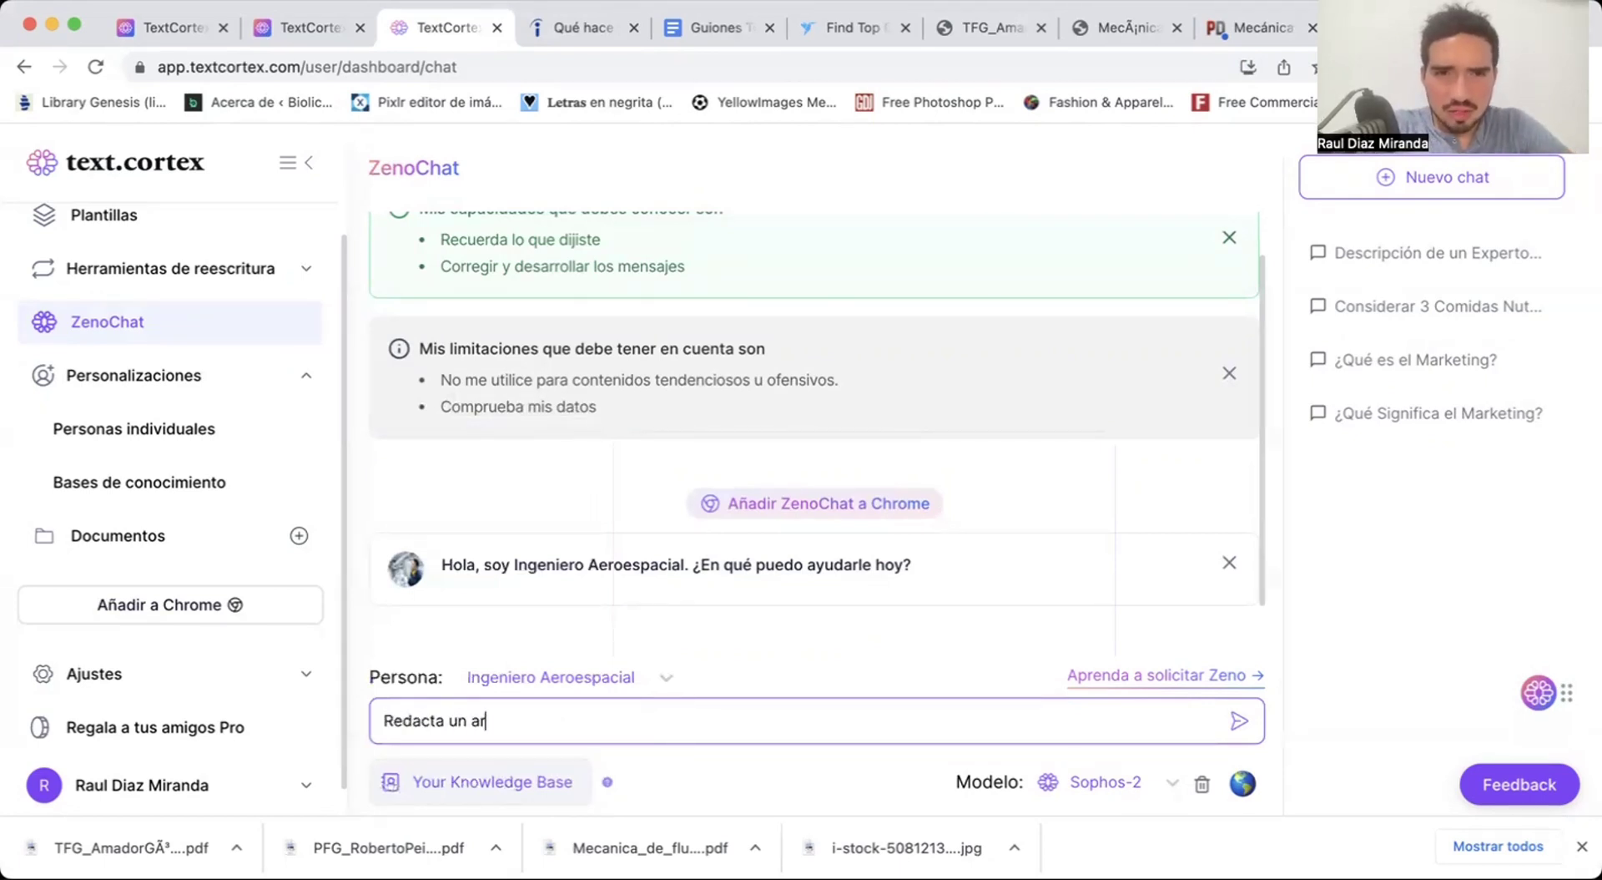
type("tícu")
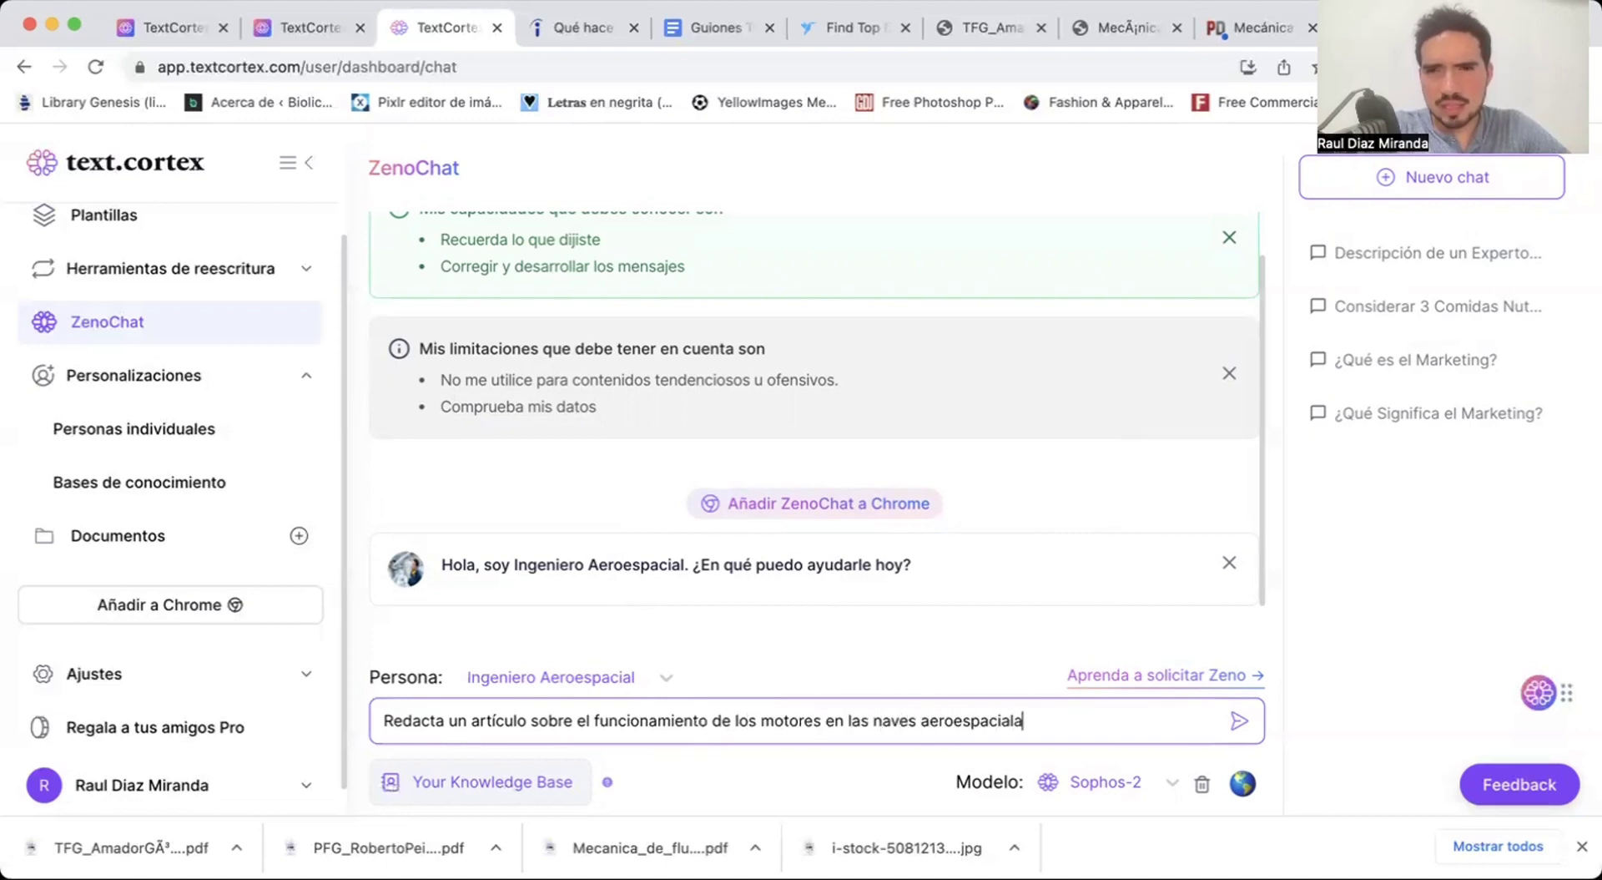
key("Return")
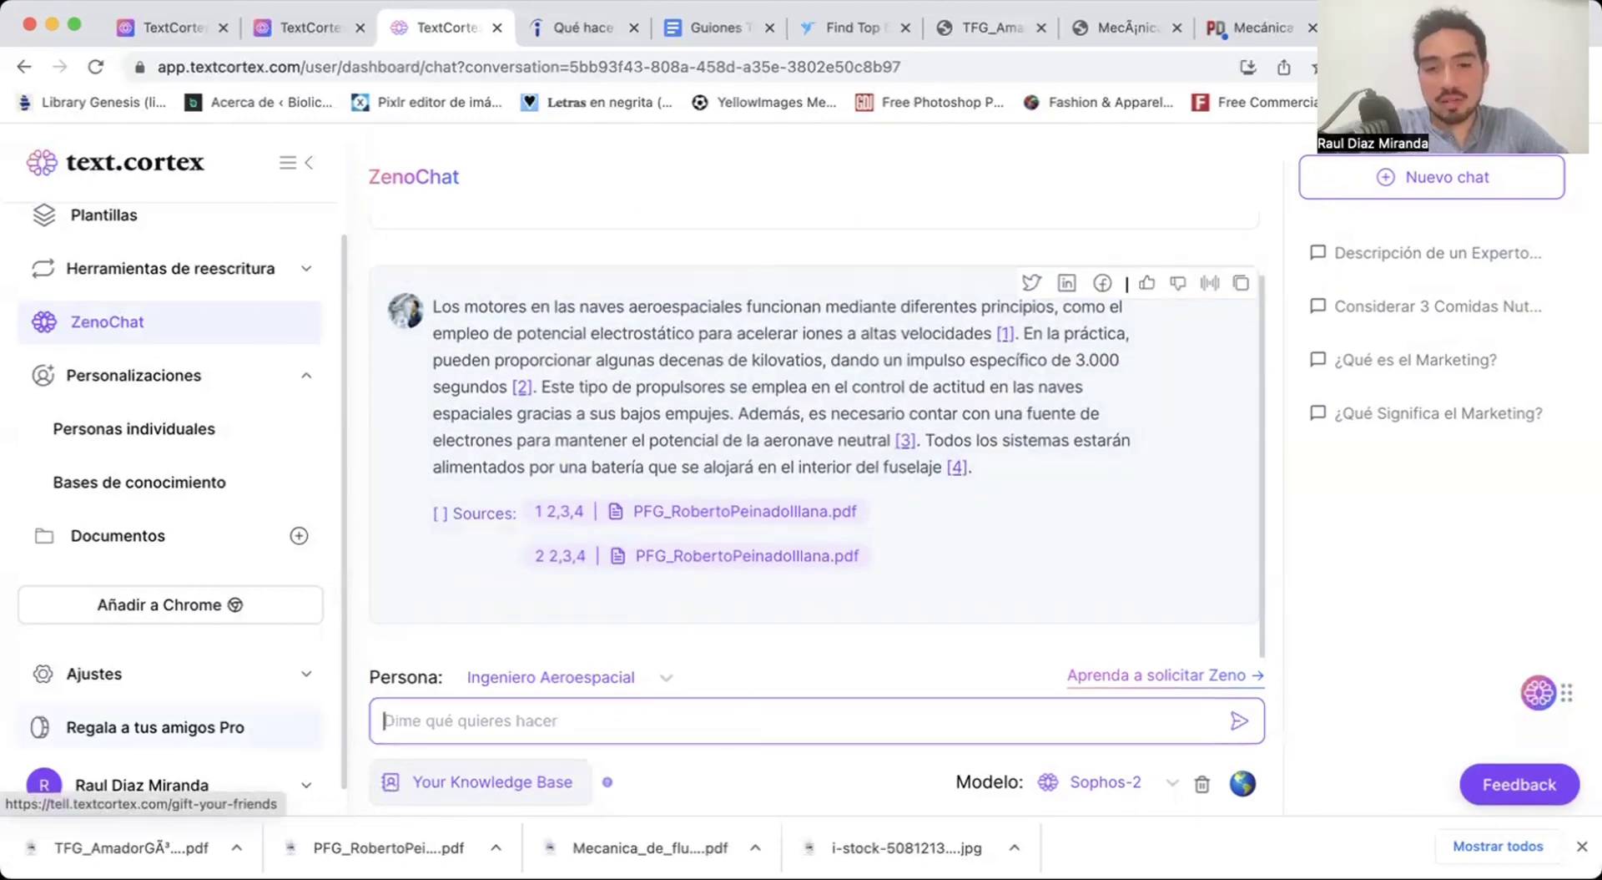
Request the article as a web page blog post of at least 1000 caracteres, and read through the generated reply.
type("HAz")
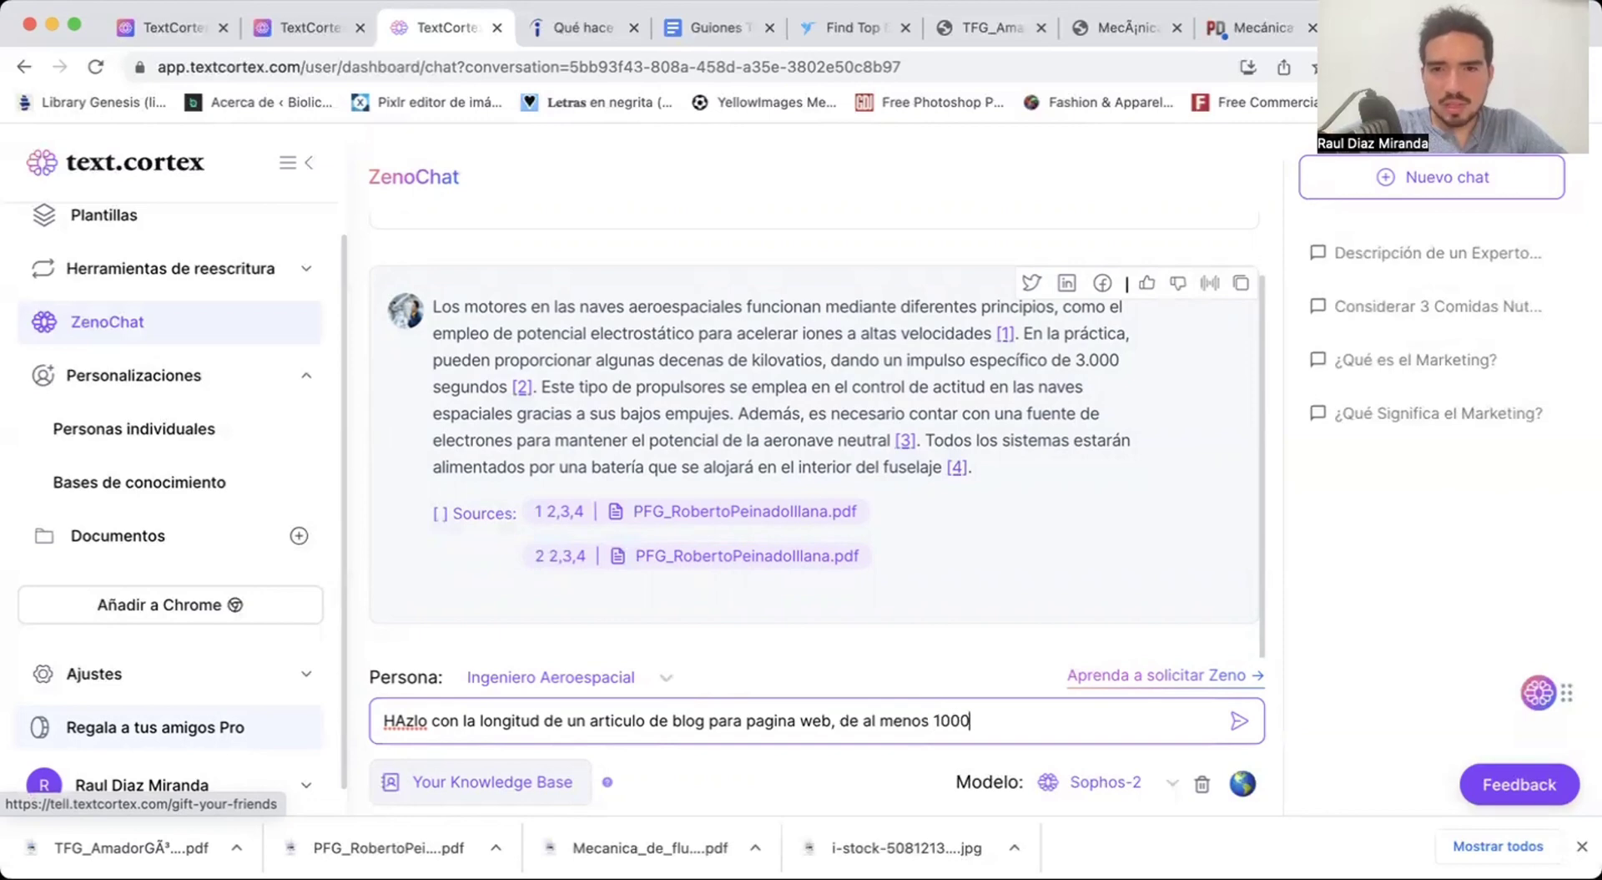
type("aracteres")
key("Return")
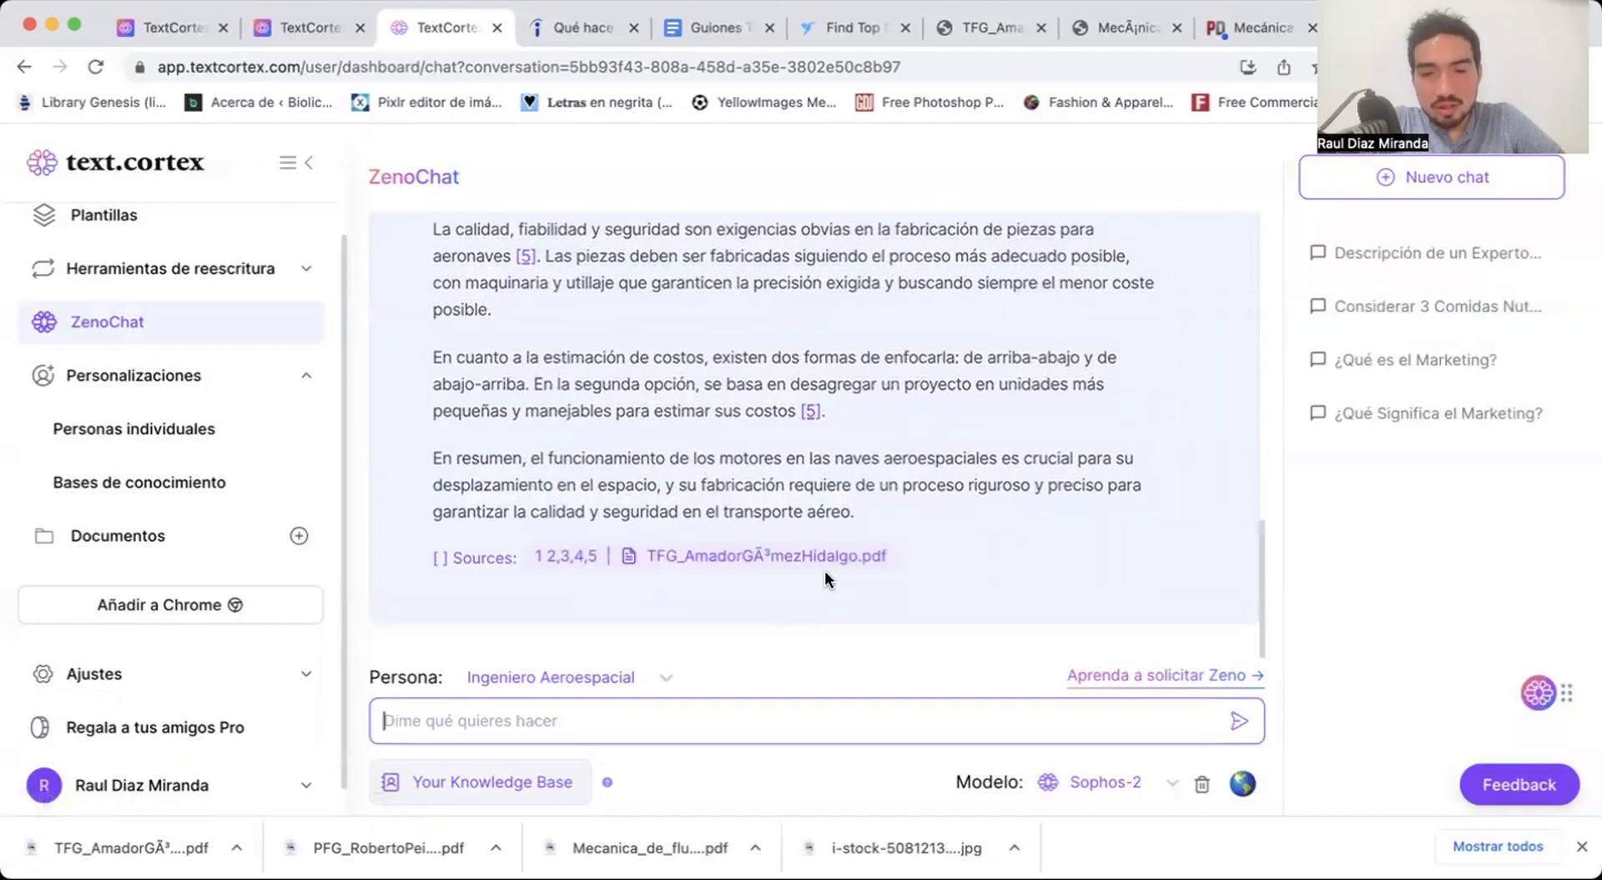
scroll(824, 569, "up", 10)
scroll(824, 569, "down", 3)
scroll(825, 570, "down", 7)
scroll(822, 517, "up", 2)
scroll(823, 516, "up", 5)
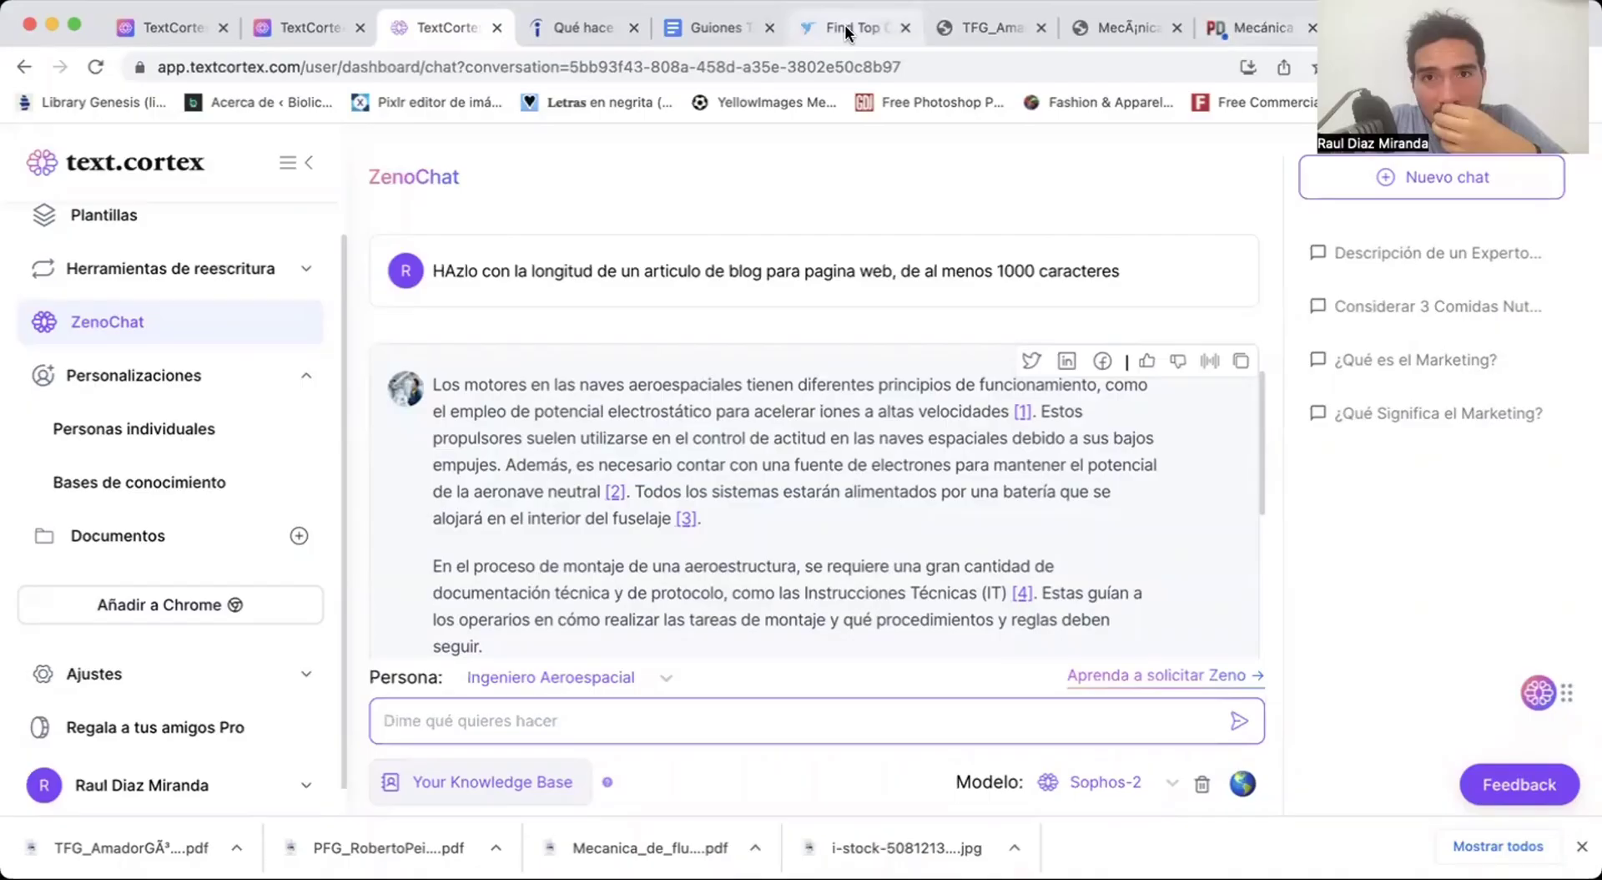
Switch to Freelancer and sign up for an "I want to work" account, opting in to receive emails.
left_click(844, 25)
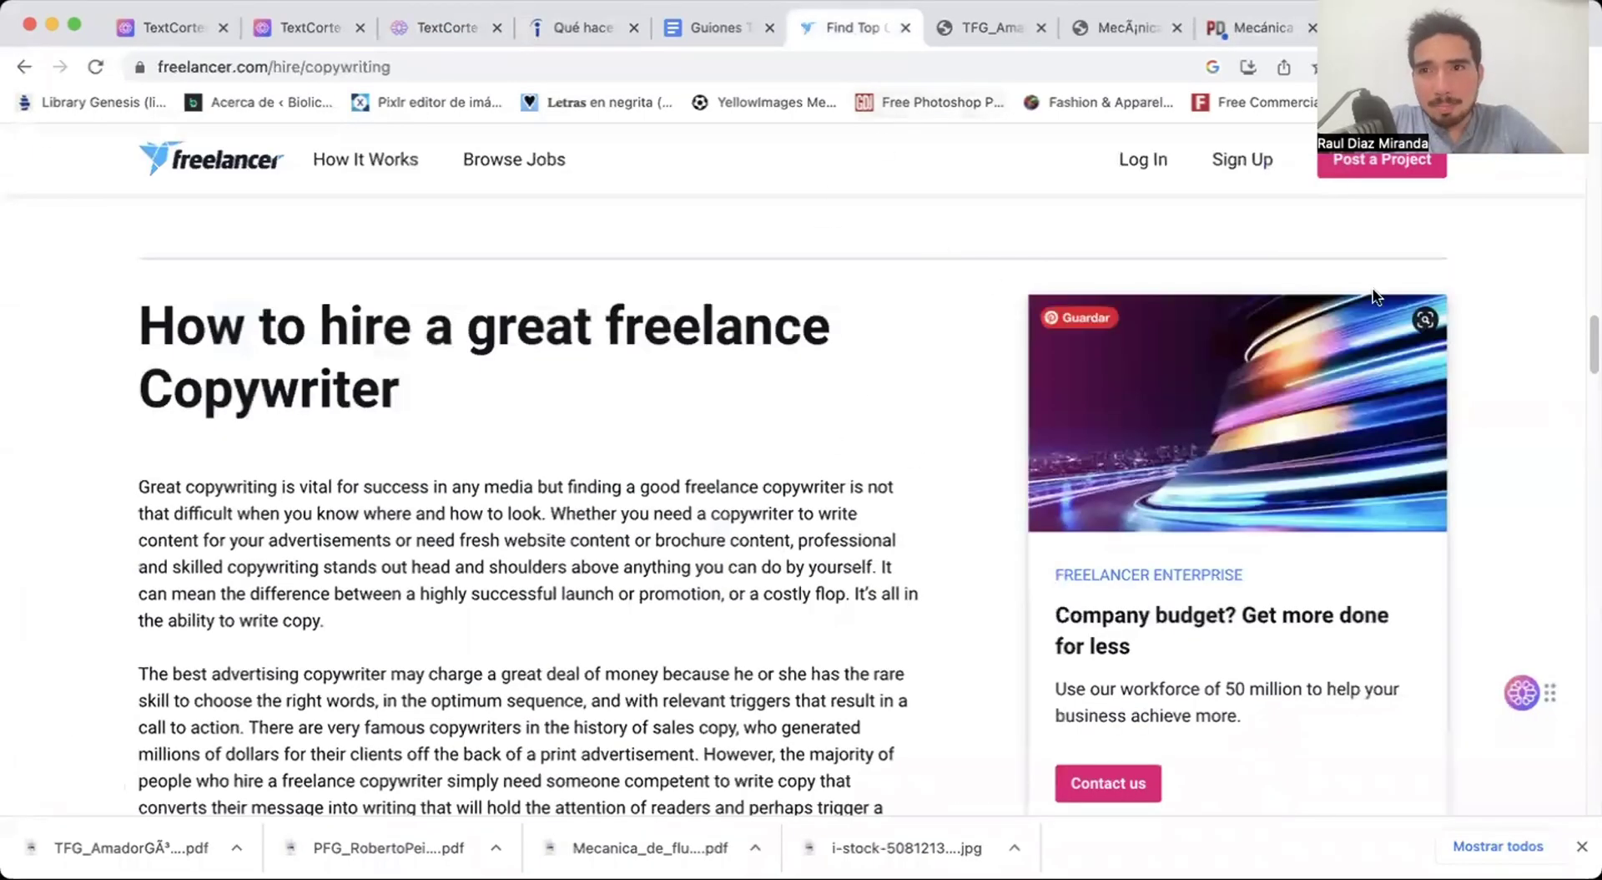
left_click(1230, 161)
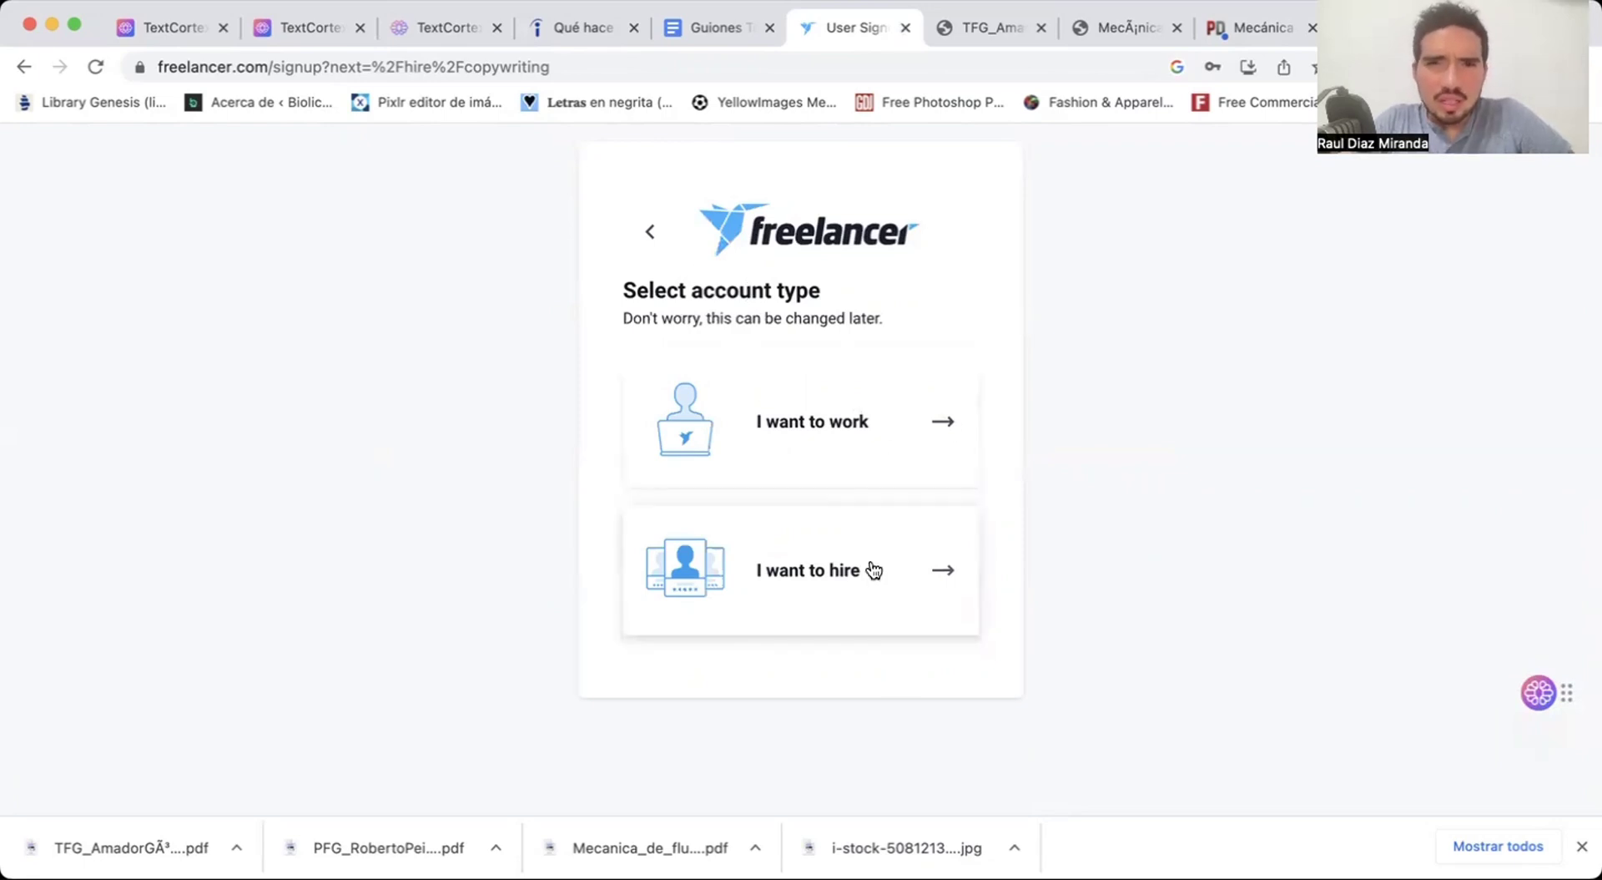
left_click(902, 470)
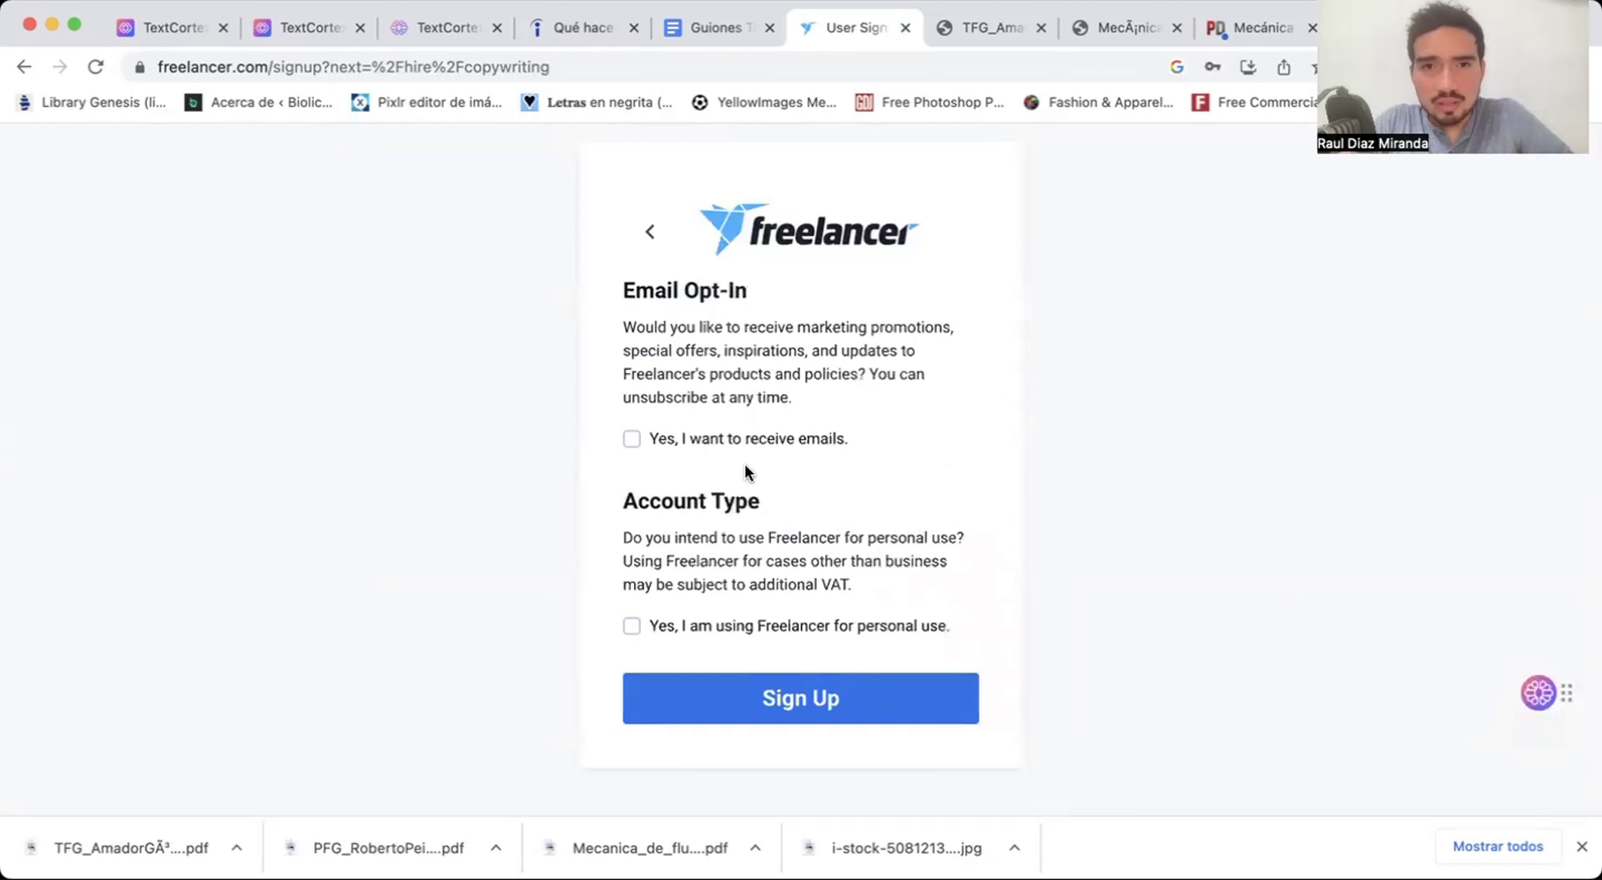
left_click(631, 439)
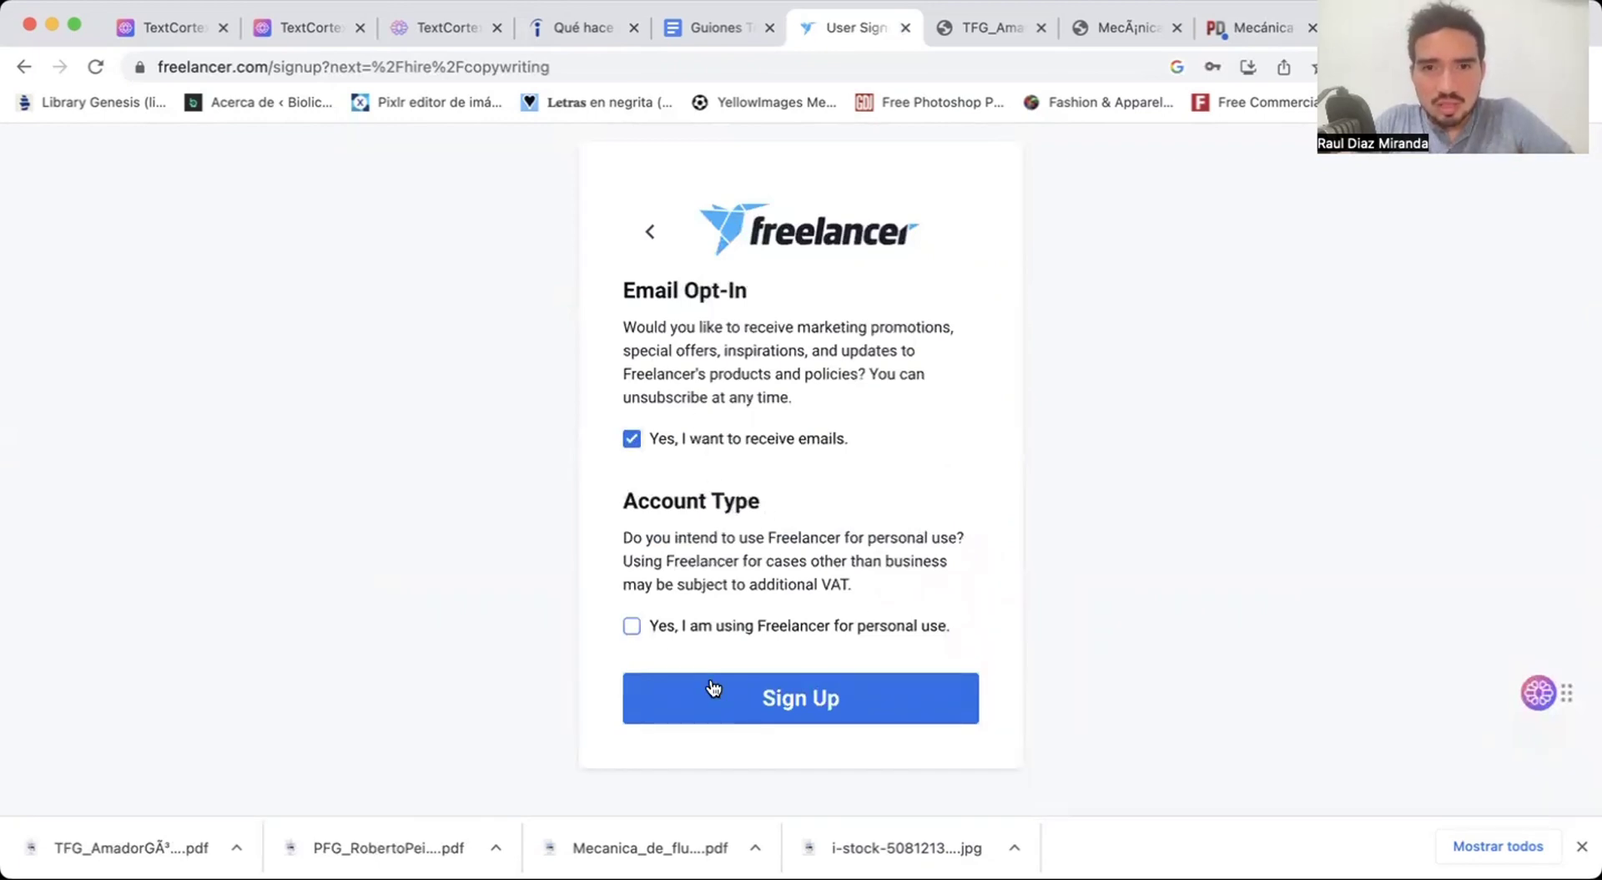
left_click(714, 687)
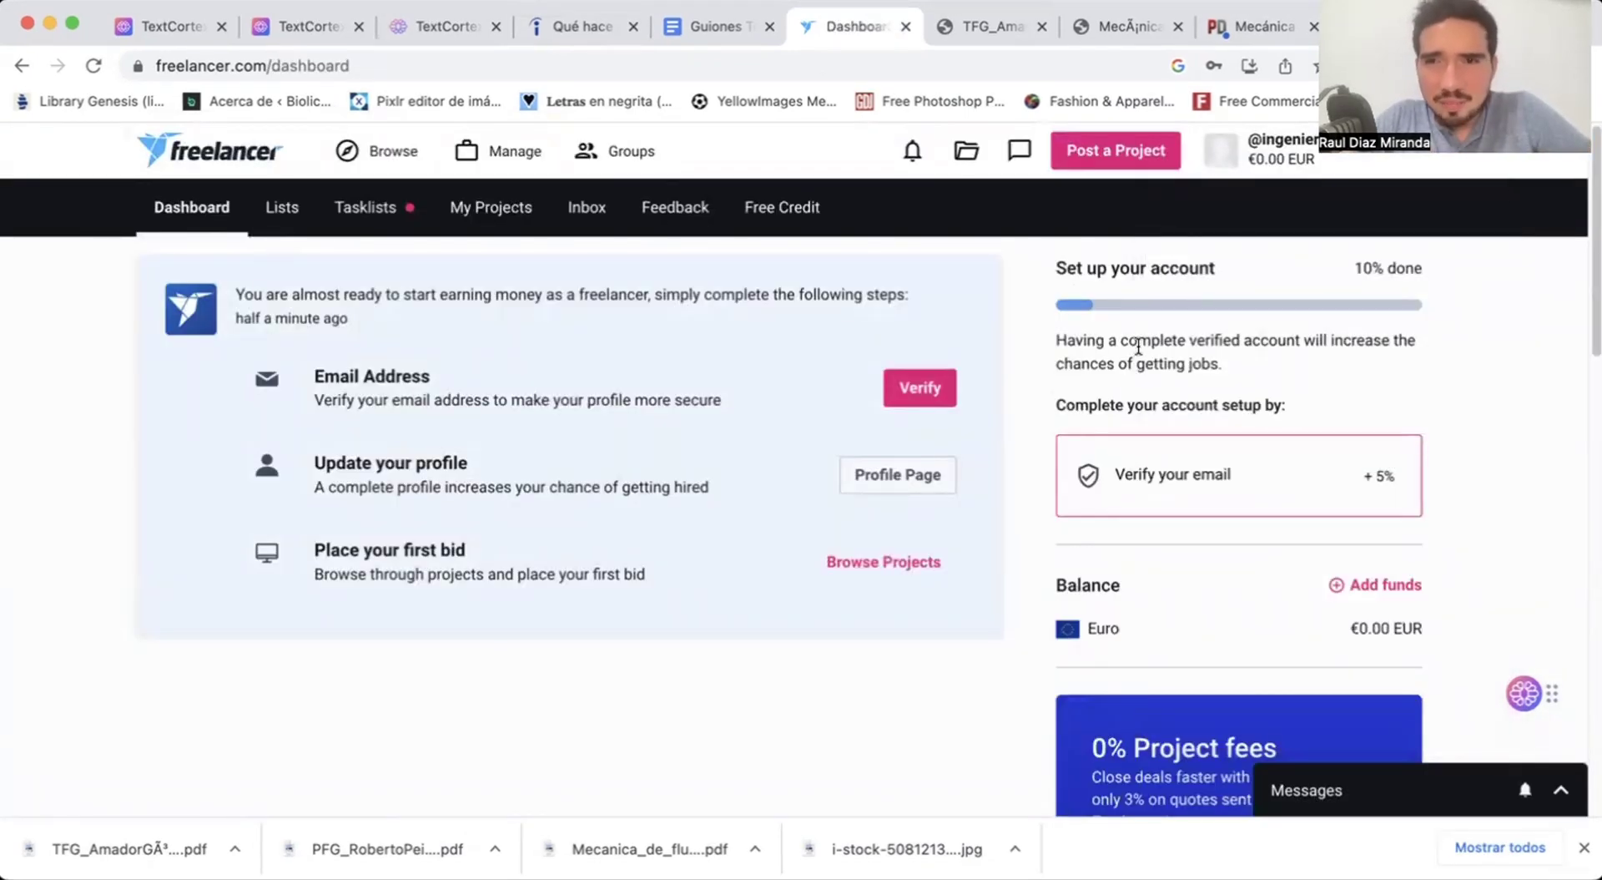
Open the new Freelancer account's profile and examine its ratings, portfolio and verification sections.
scroll(1183, 359, "down", 3)
scroll(1236, 276, "up", 3)
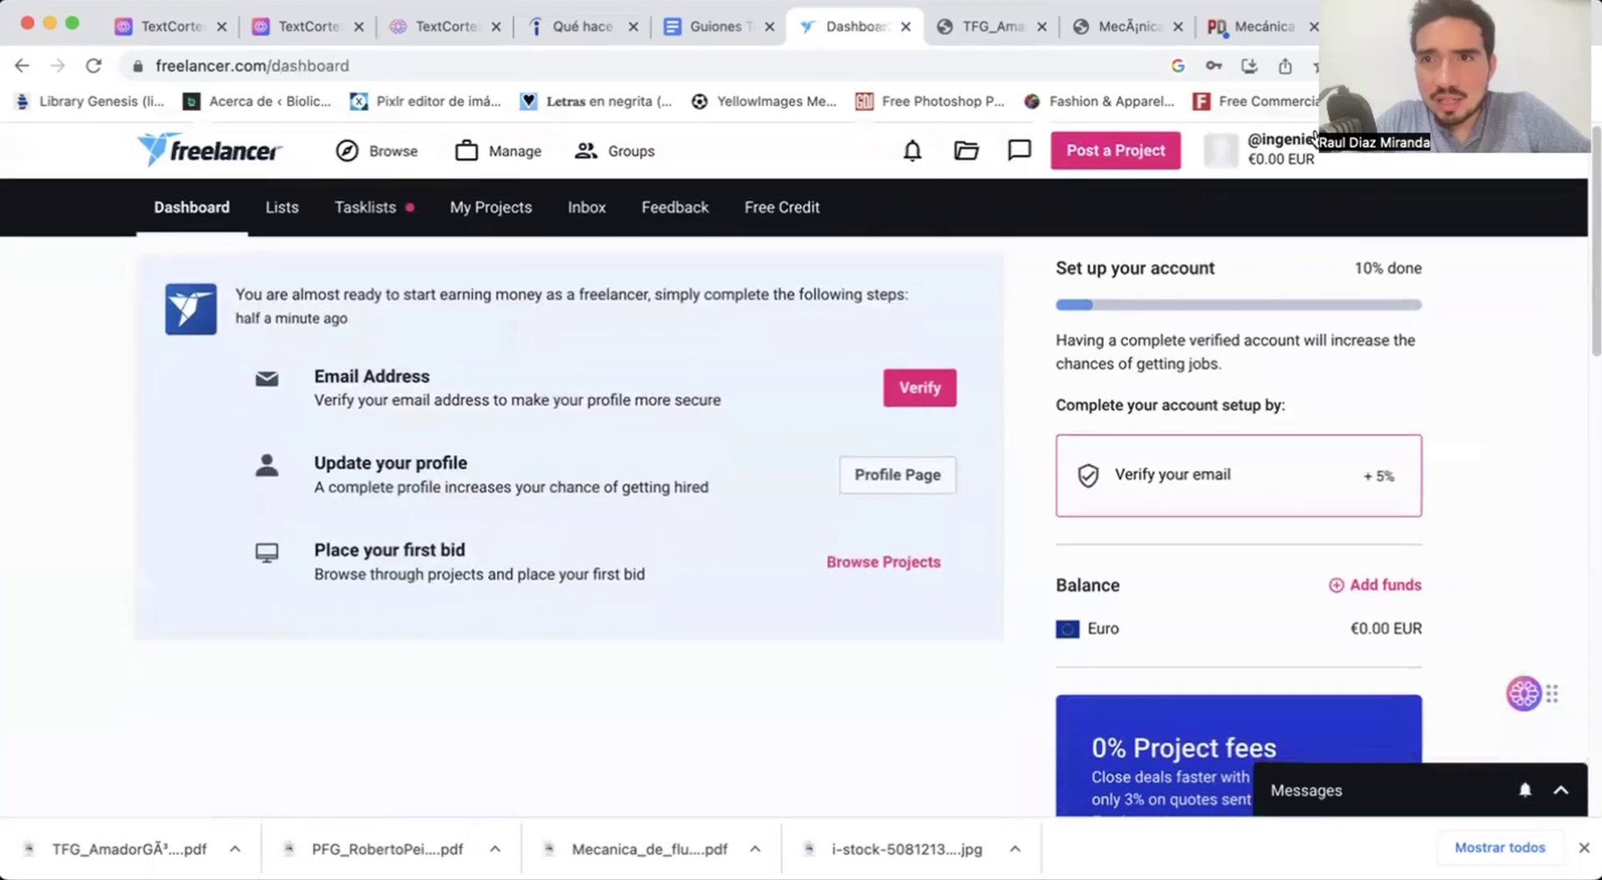
left_click(1311, 166)
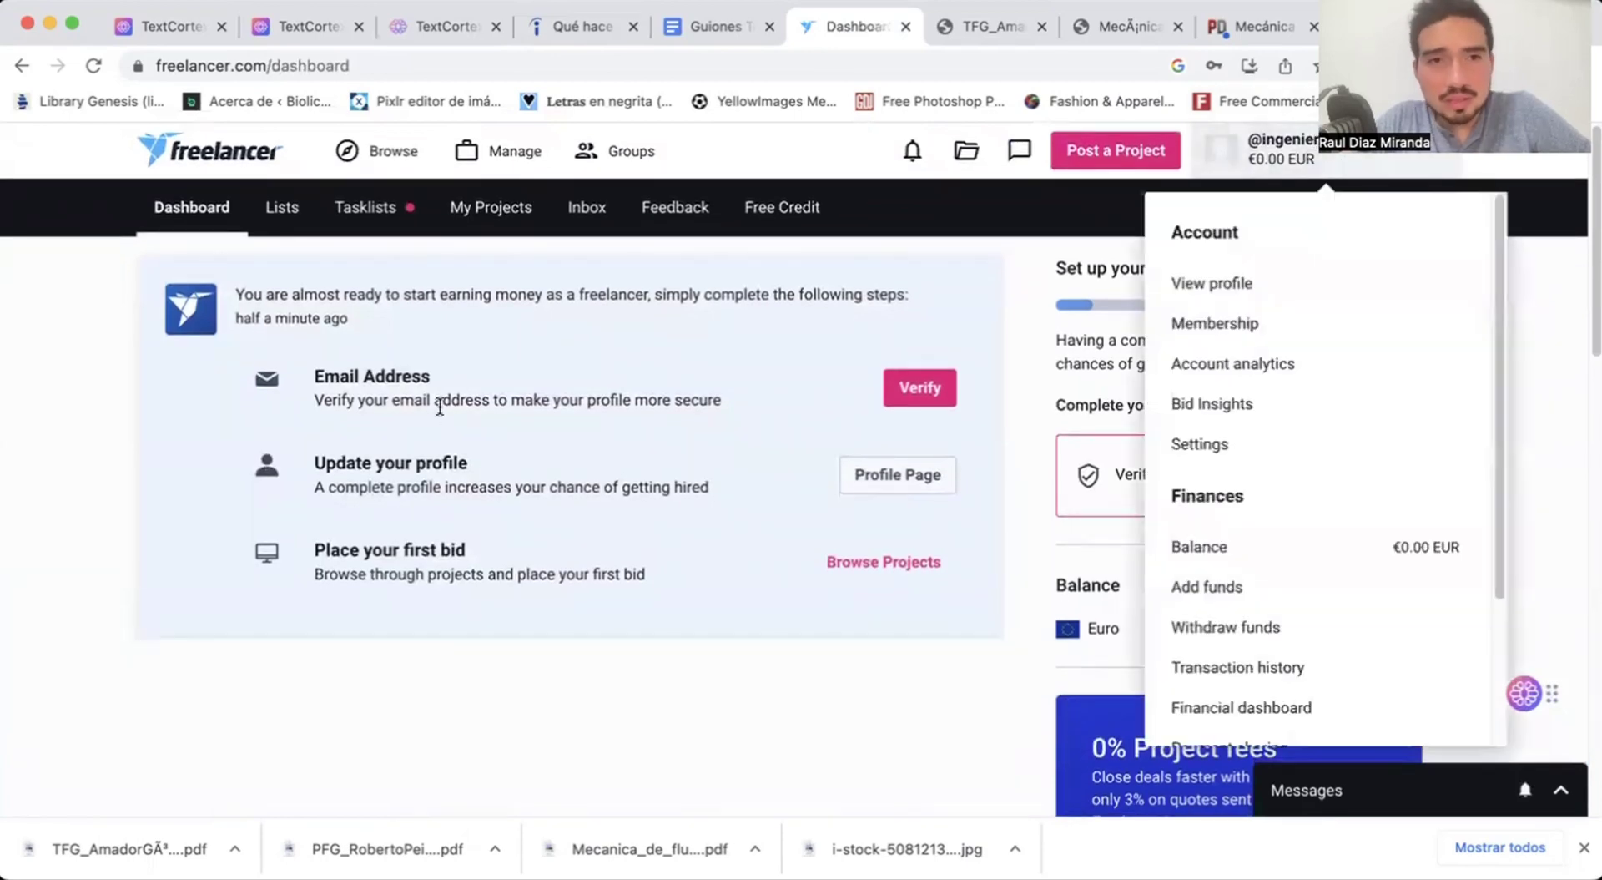
left_click(1207, 290)
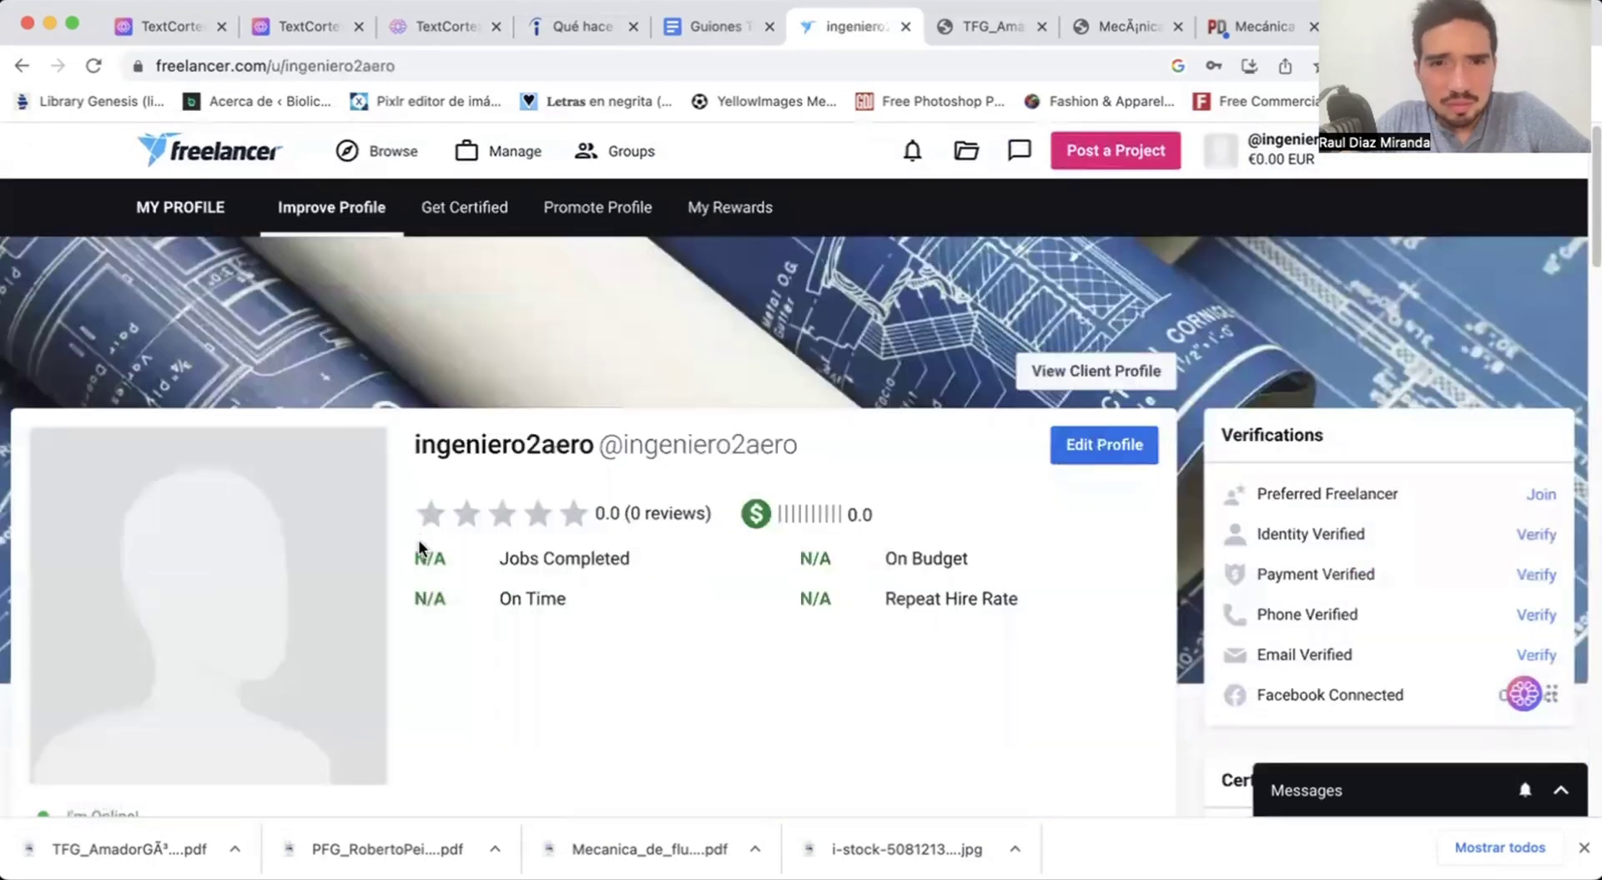
scroll(420, 548, "down", 3)
scroll(420, 548, "down", 2)
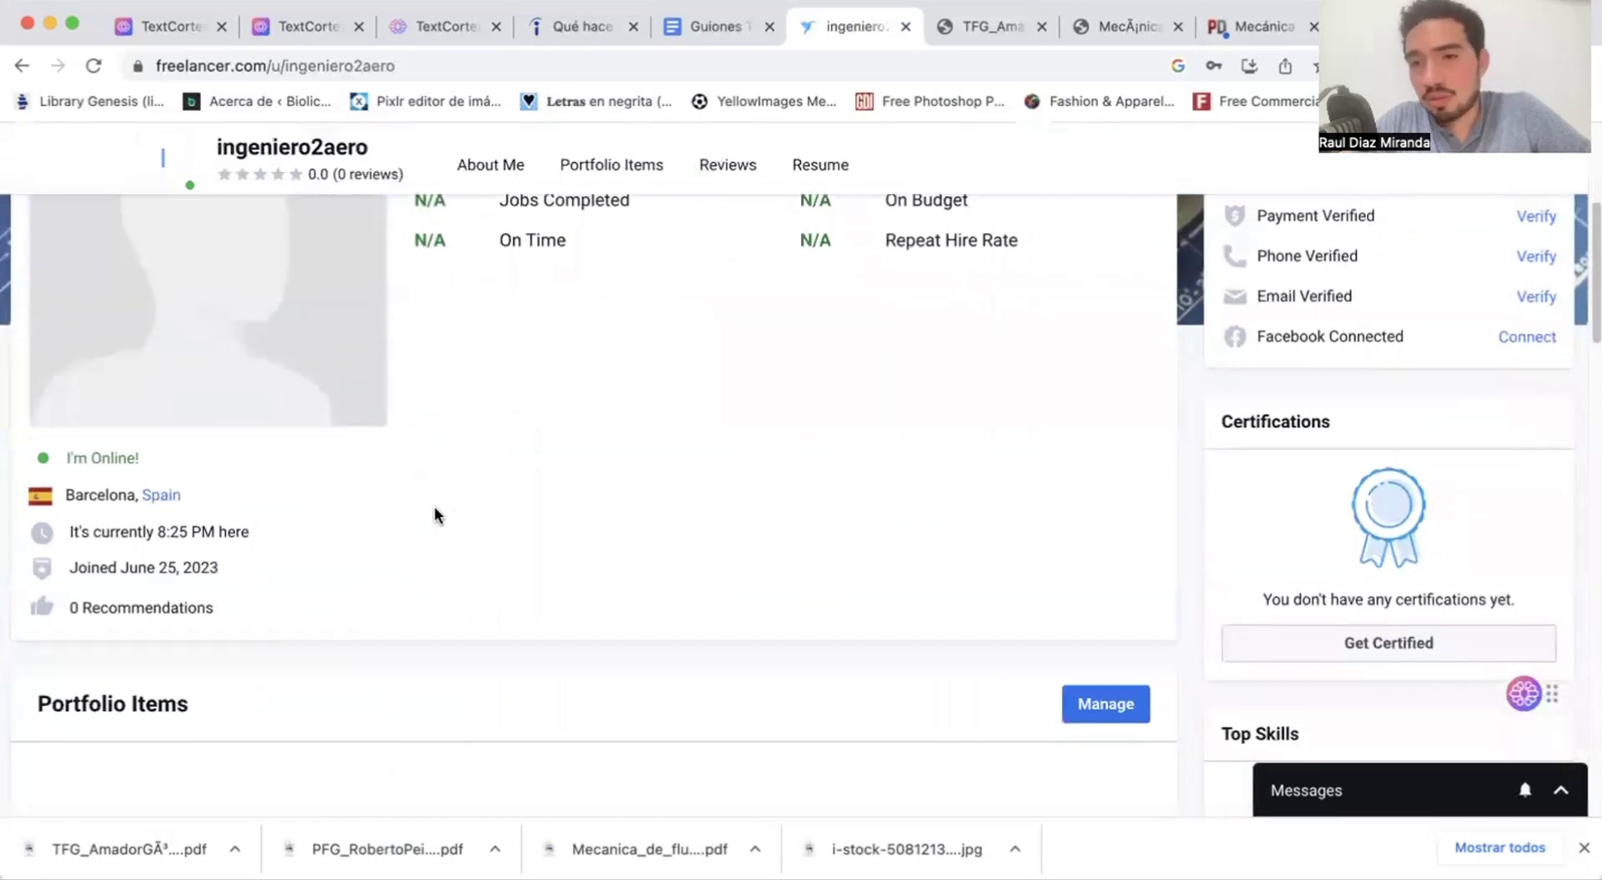
scroll(427, 508, "down", 2)
scroll(393, 523, "up", 6)
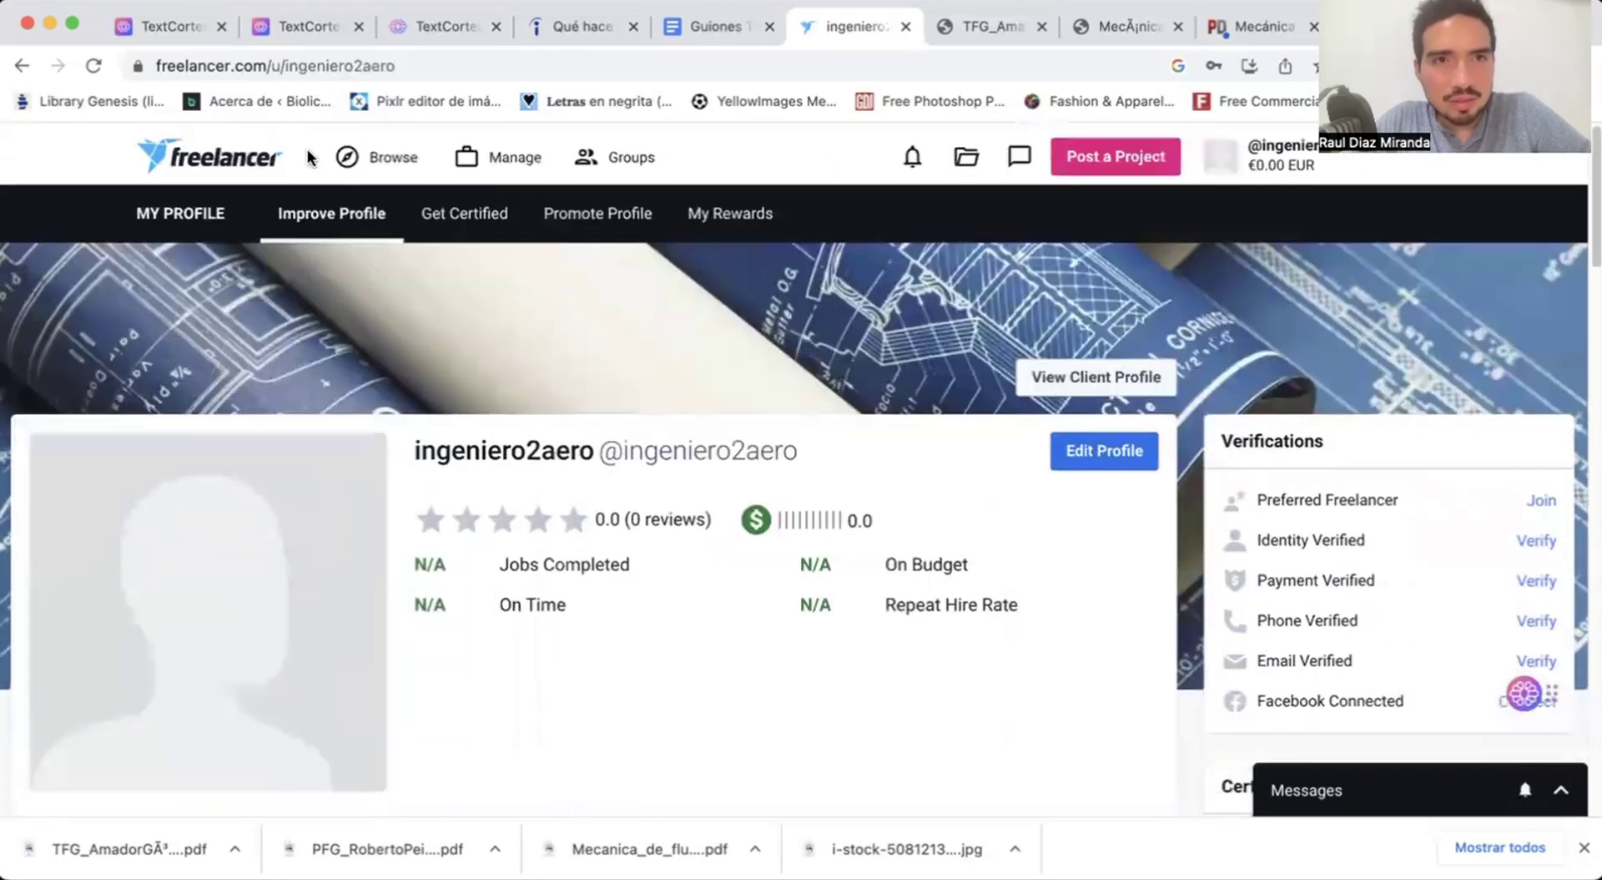
Return to the Freelancer dashboard and open the full list of top projects for "copywriting".
left_click(214, 154)
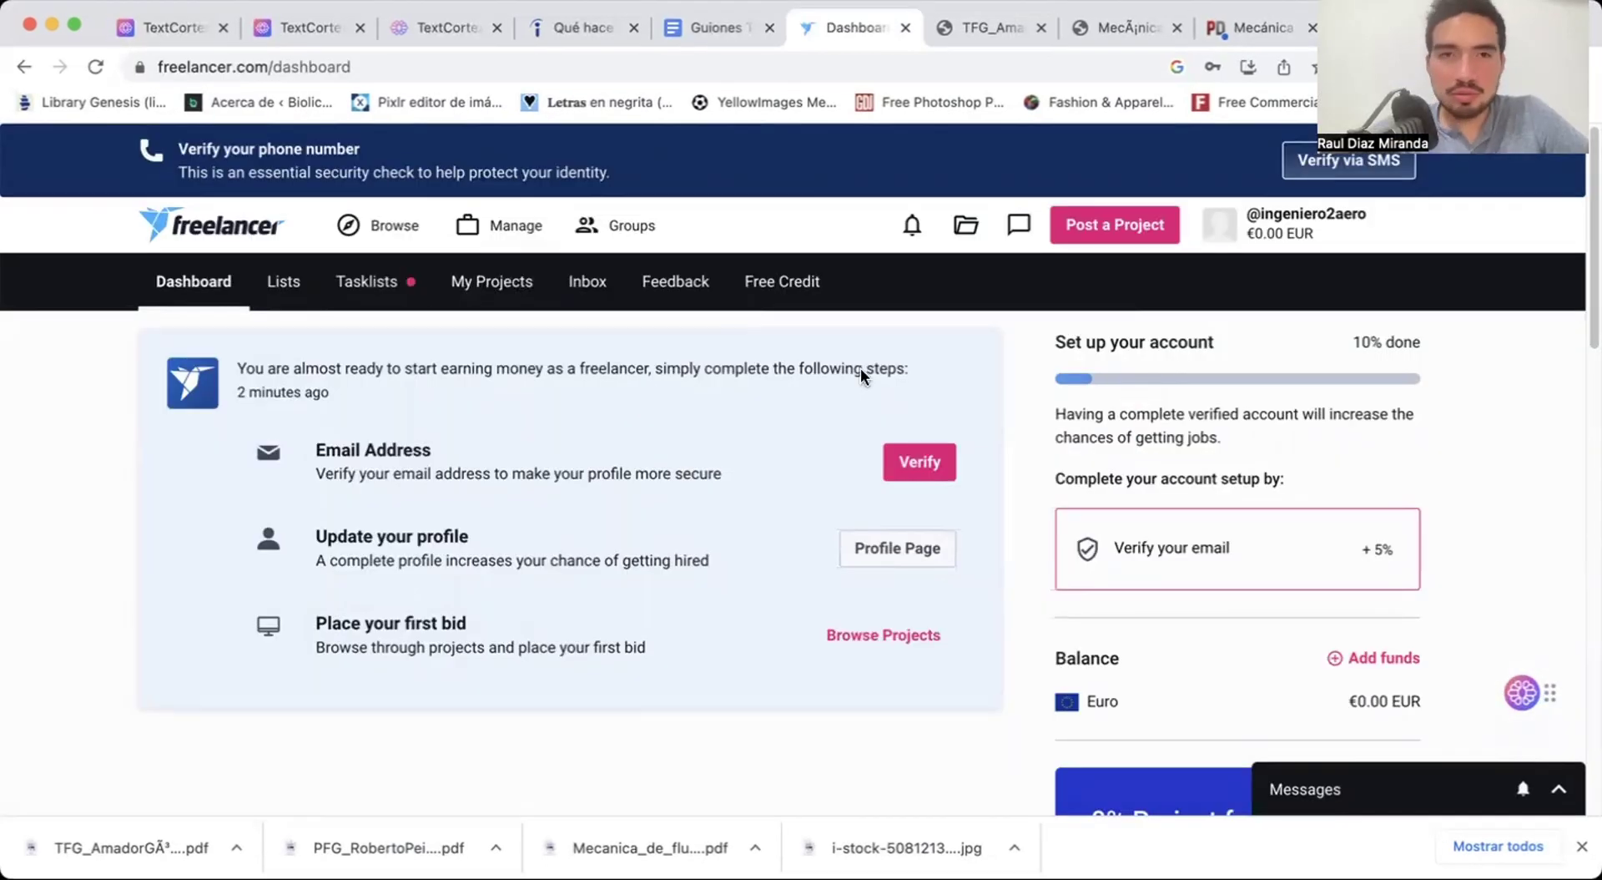
mouse_move(379, 244)
double_click(485, 304)
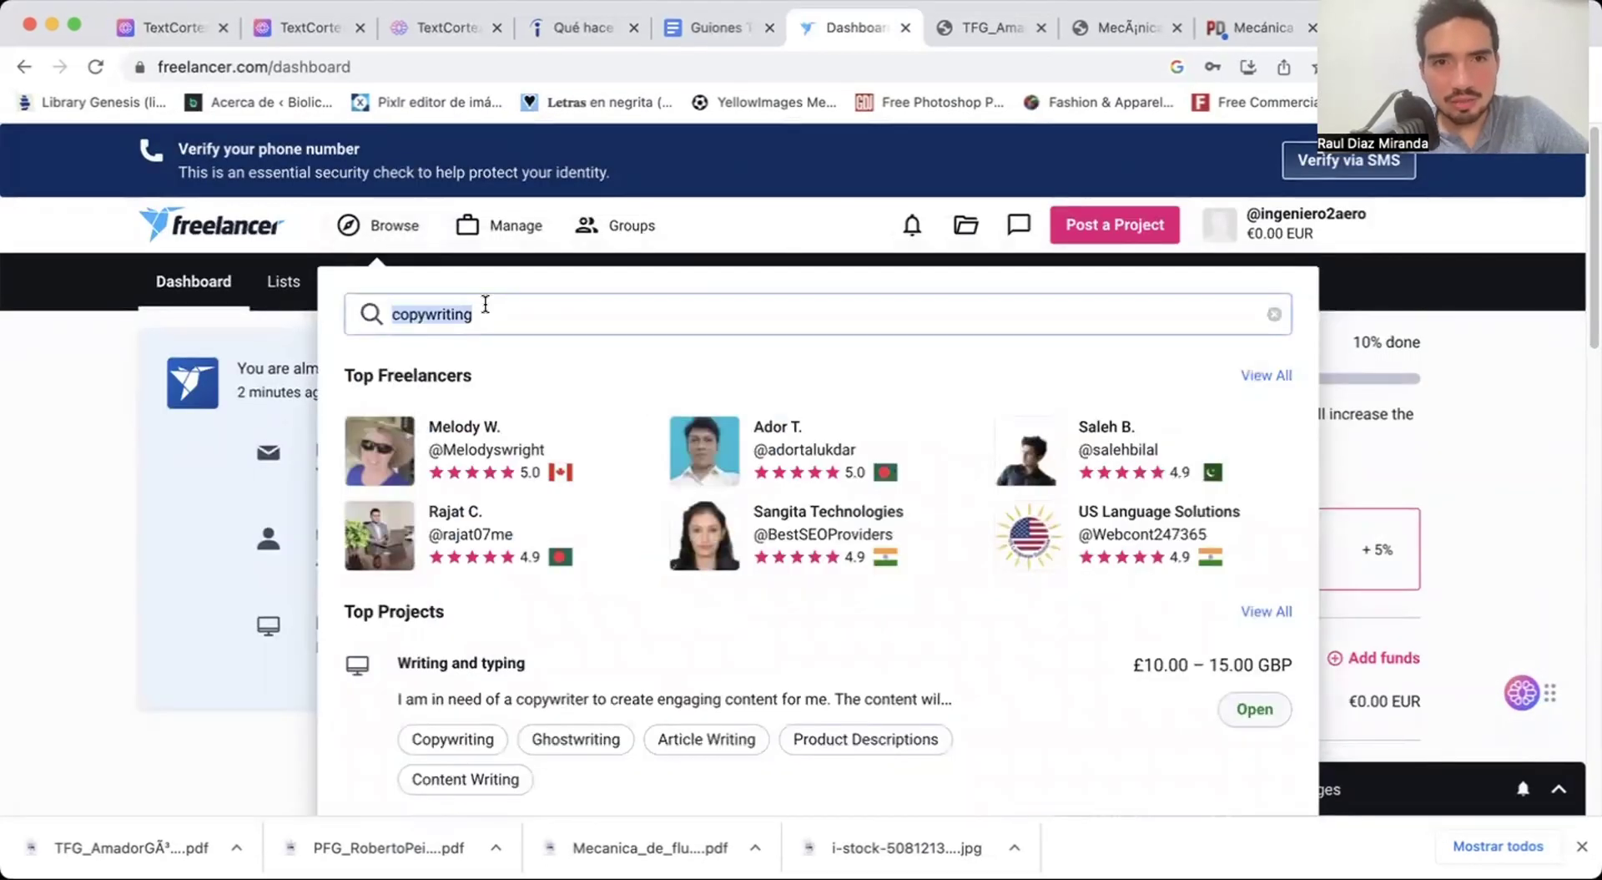
scroll(543, 392, "down", 3)
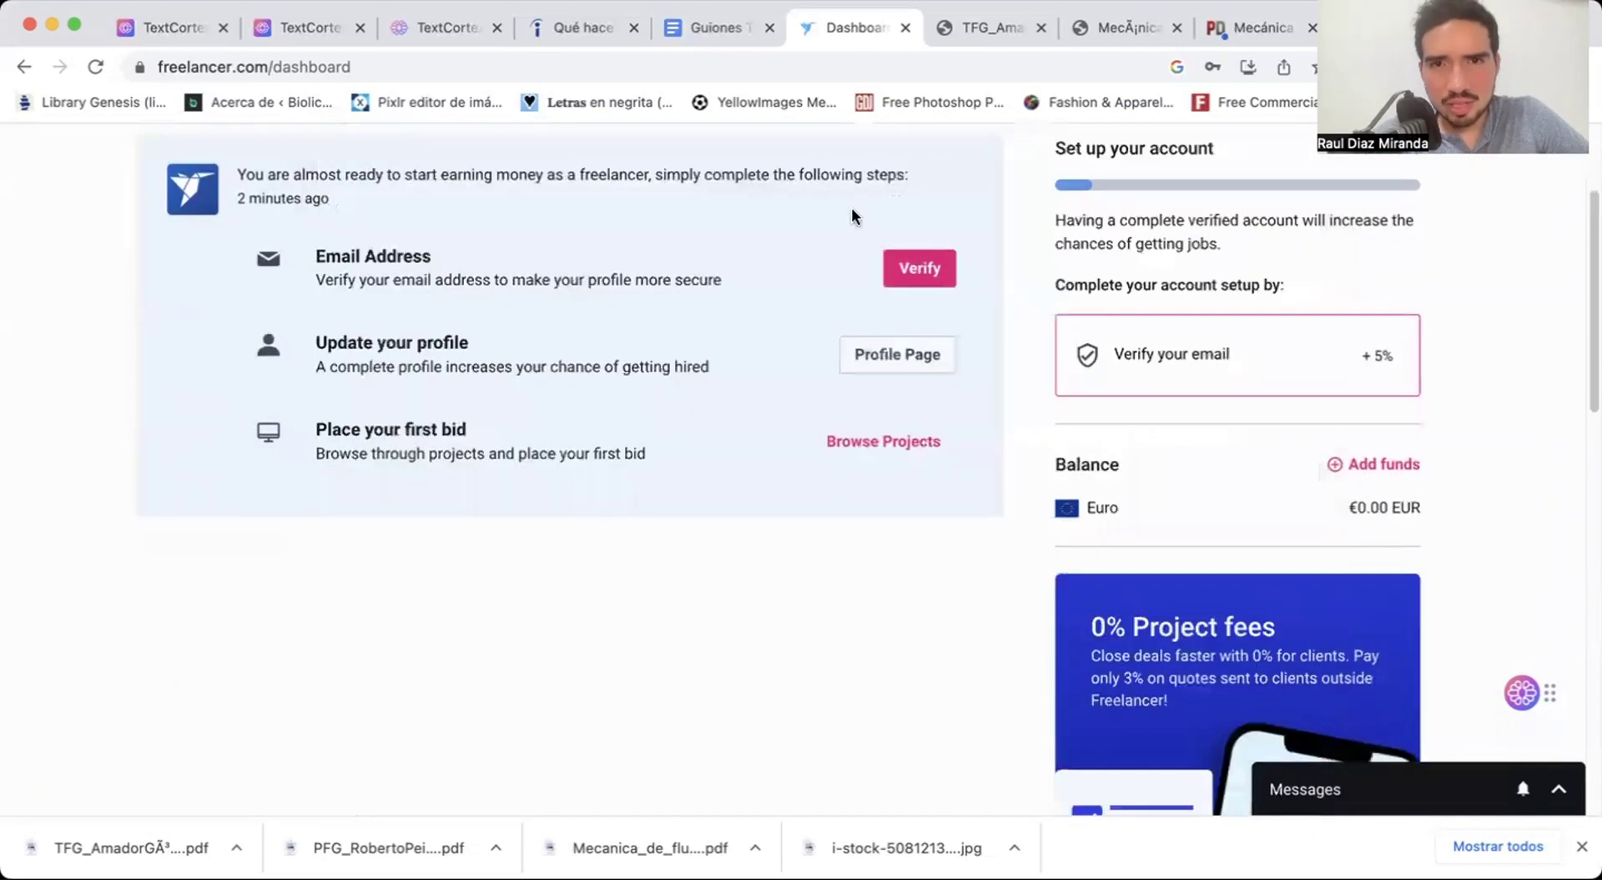
scroll(852, 217, "up", 3)
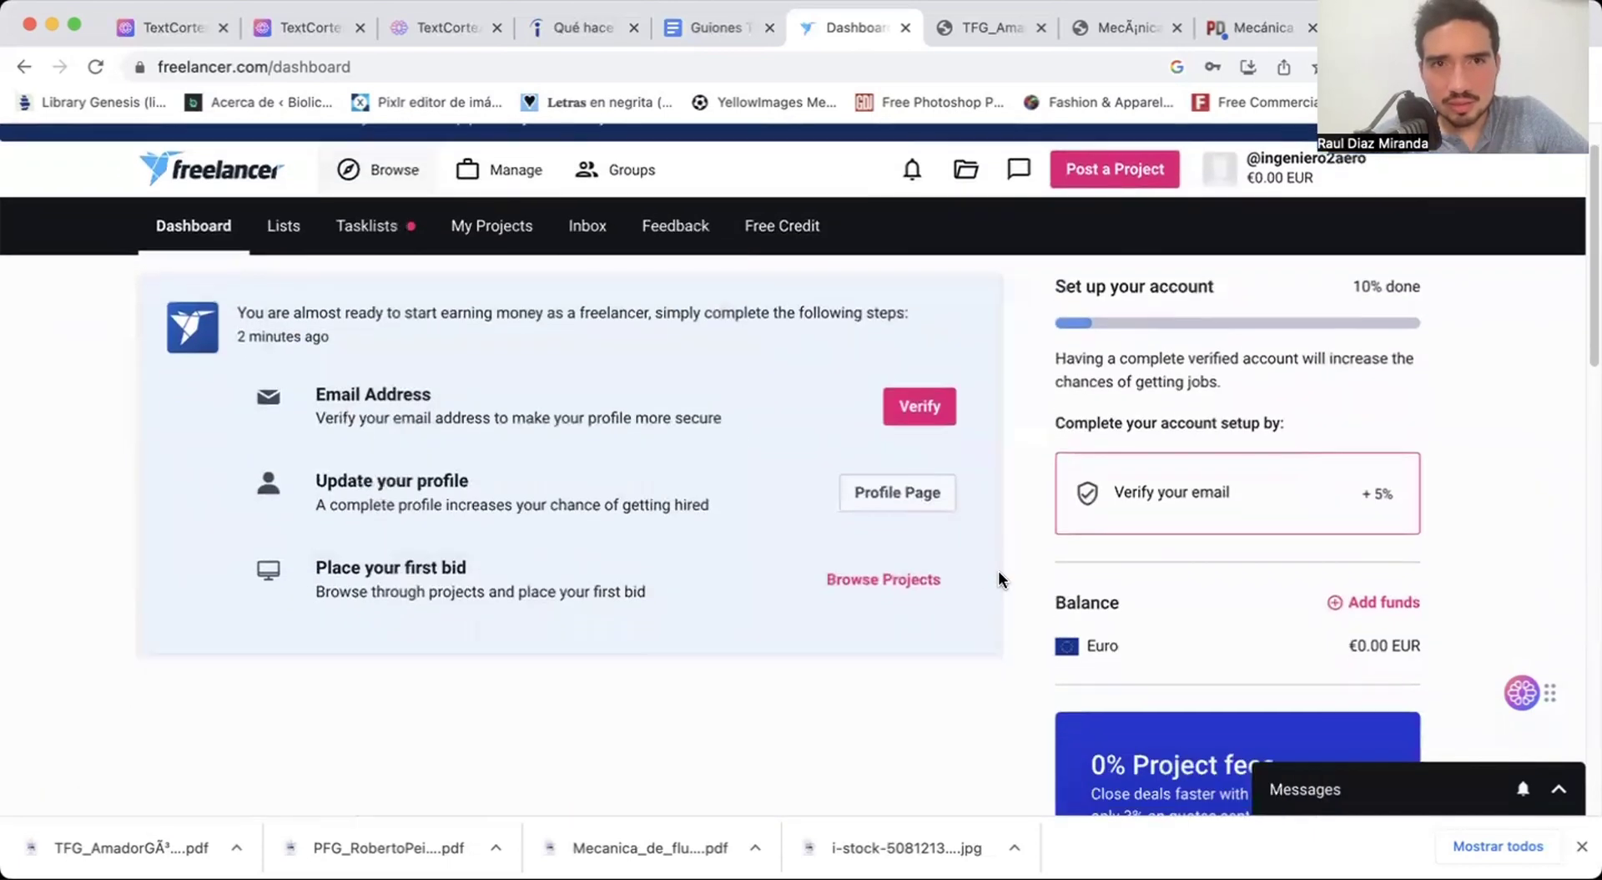
mouse_move(404, 192)
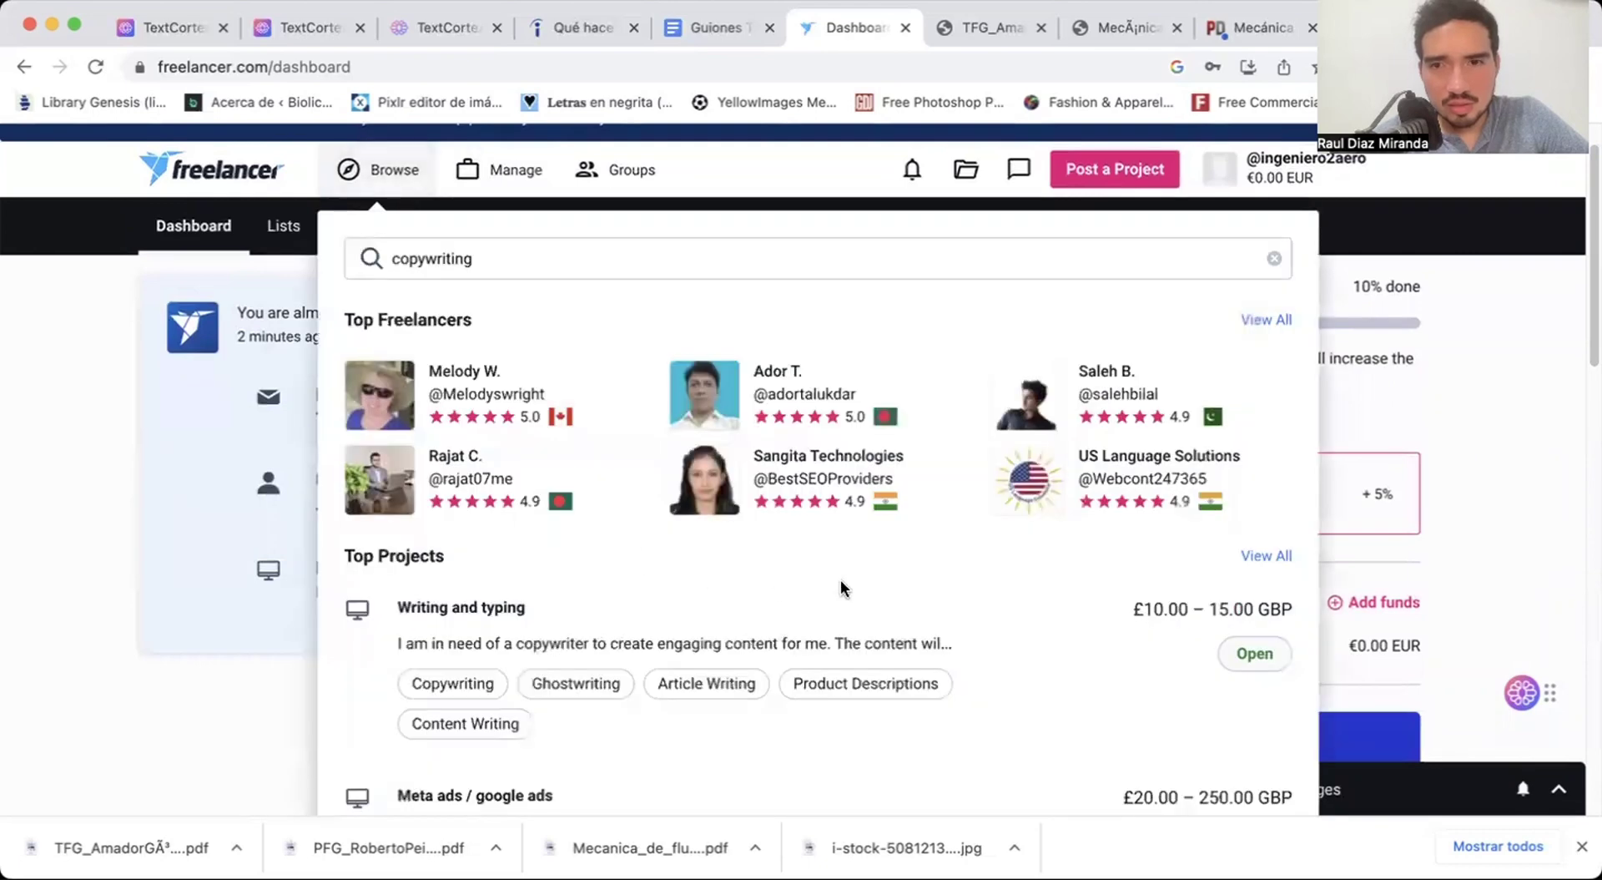
scroll(843, 589, "down", 1)
left_click(1260, 490)
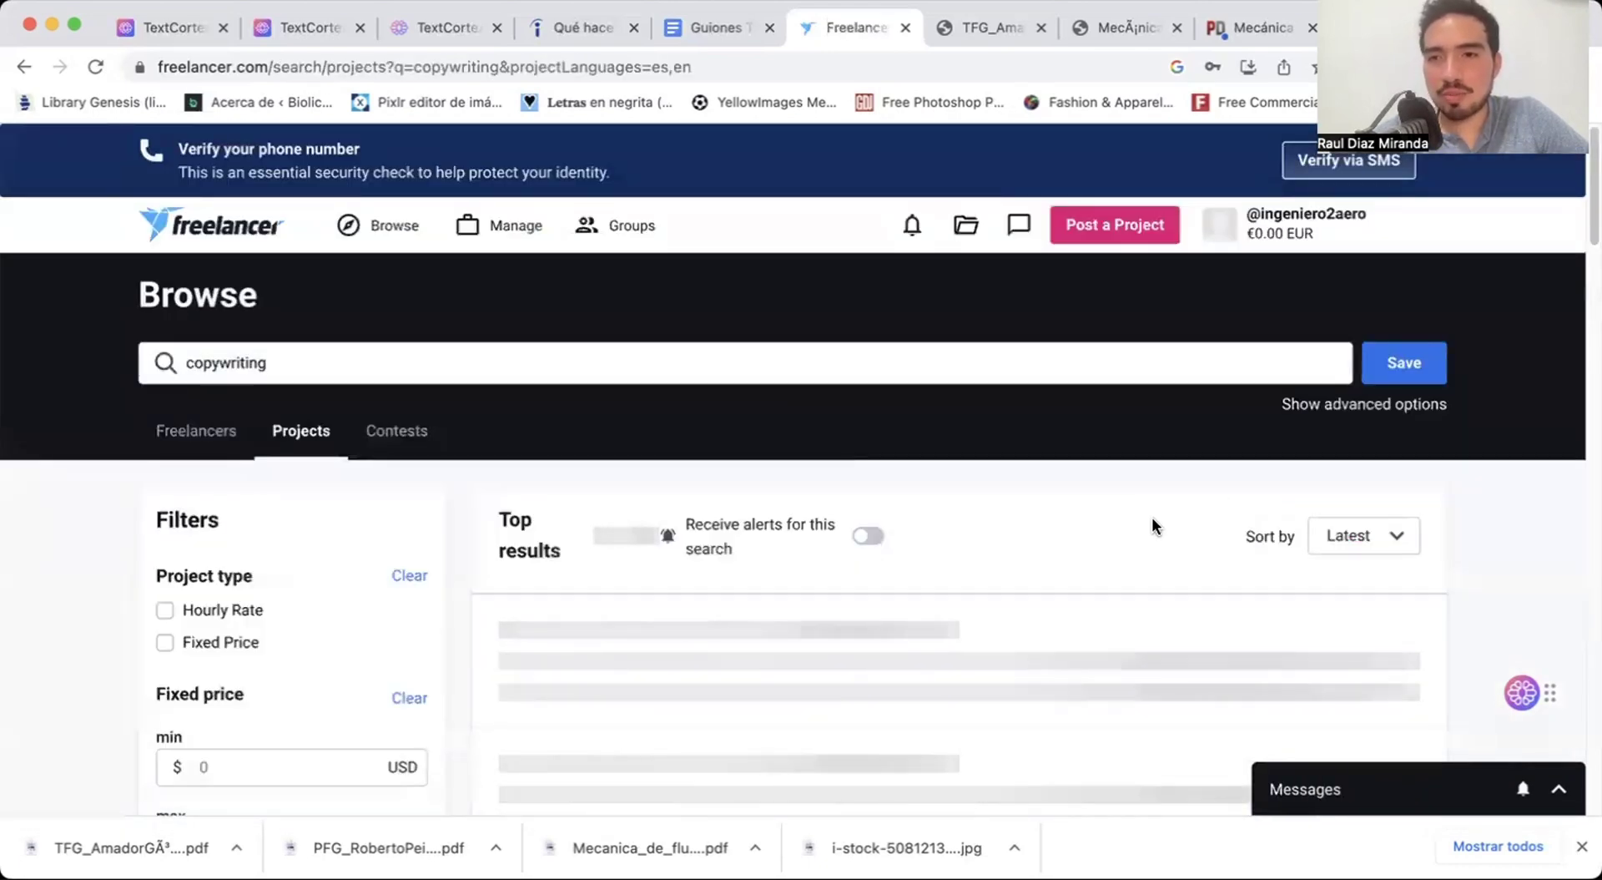
Examine the copywriting project listings for their descriptions, budgets, required skills and bids.
scroll(1152, 524, "down", 2)
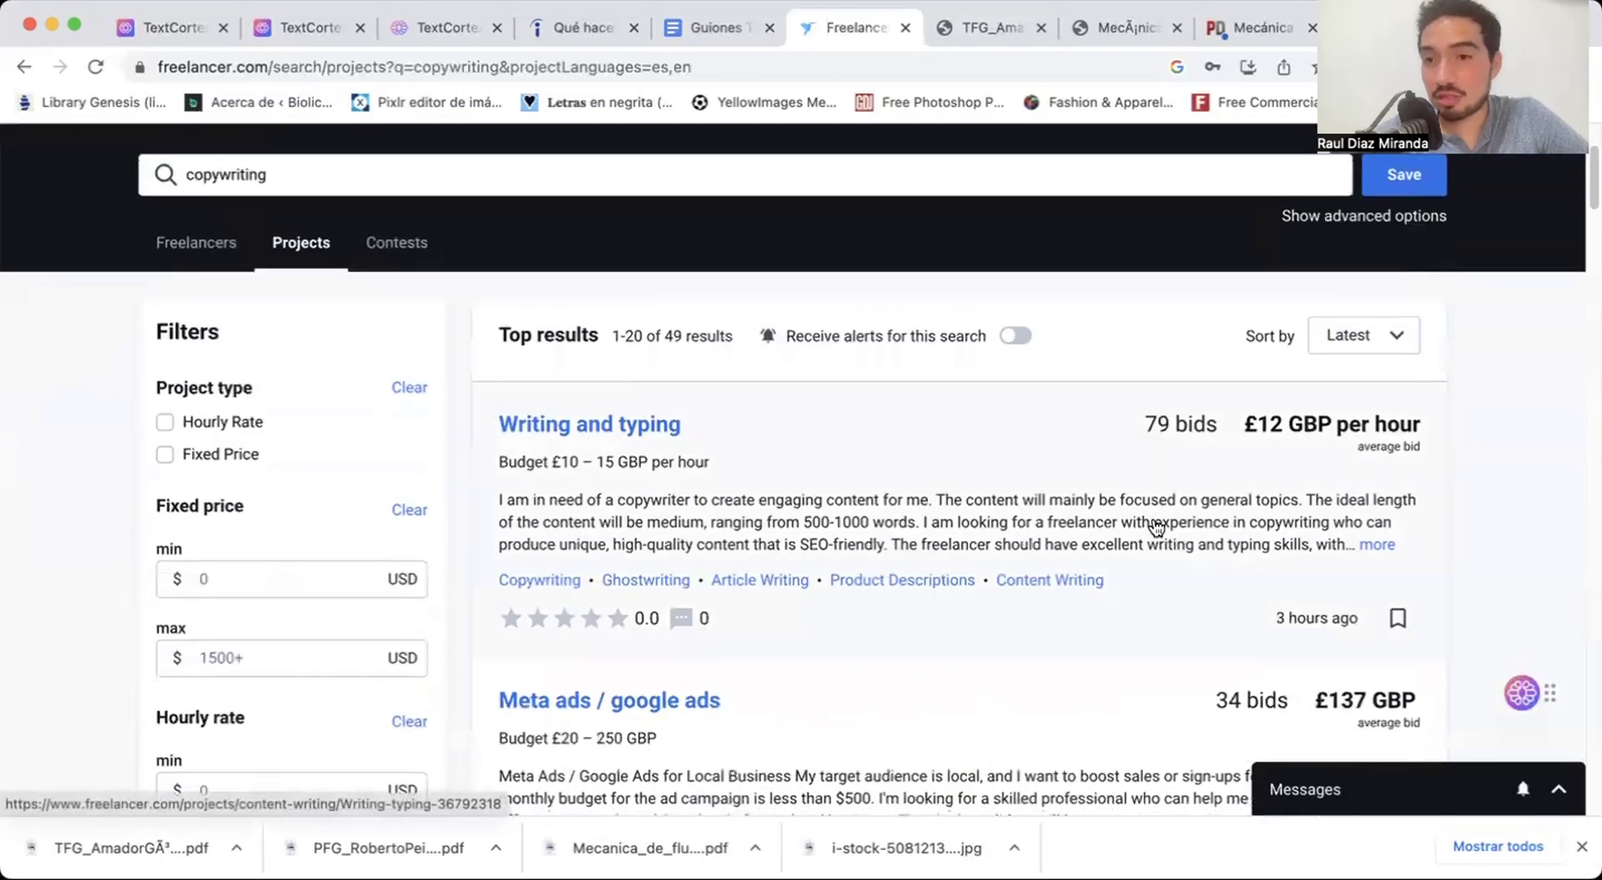
scroll(1152, 528, "down", 1)
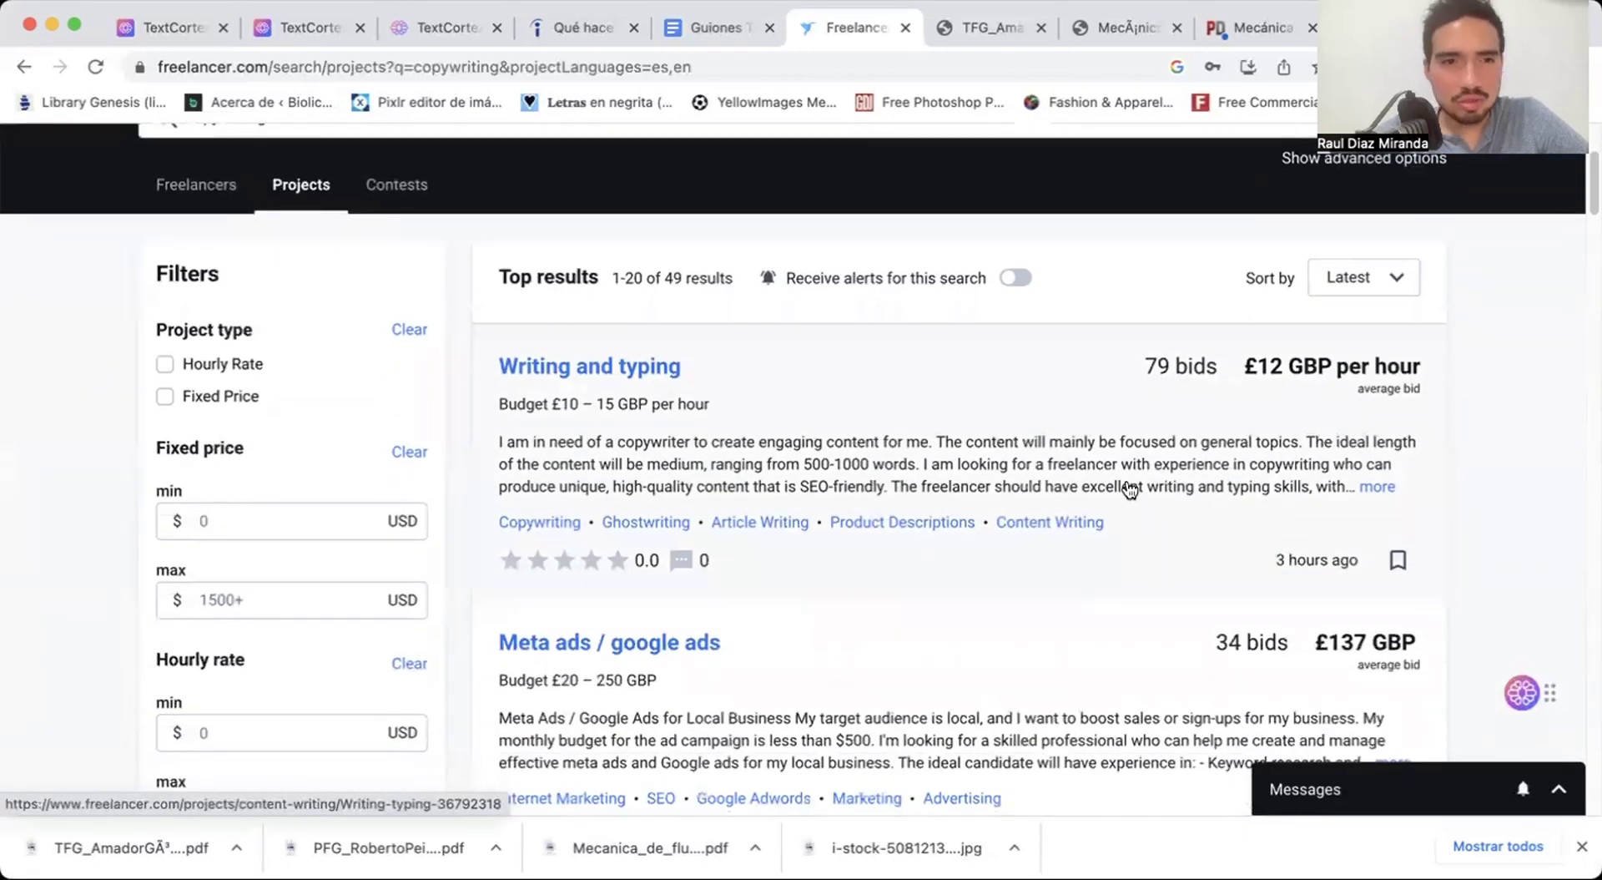
scroll(782, 547, "down", 3)
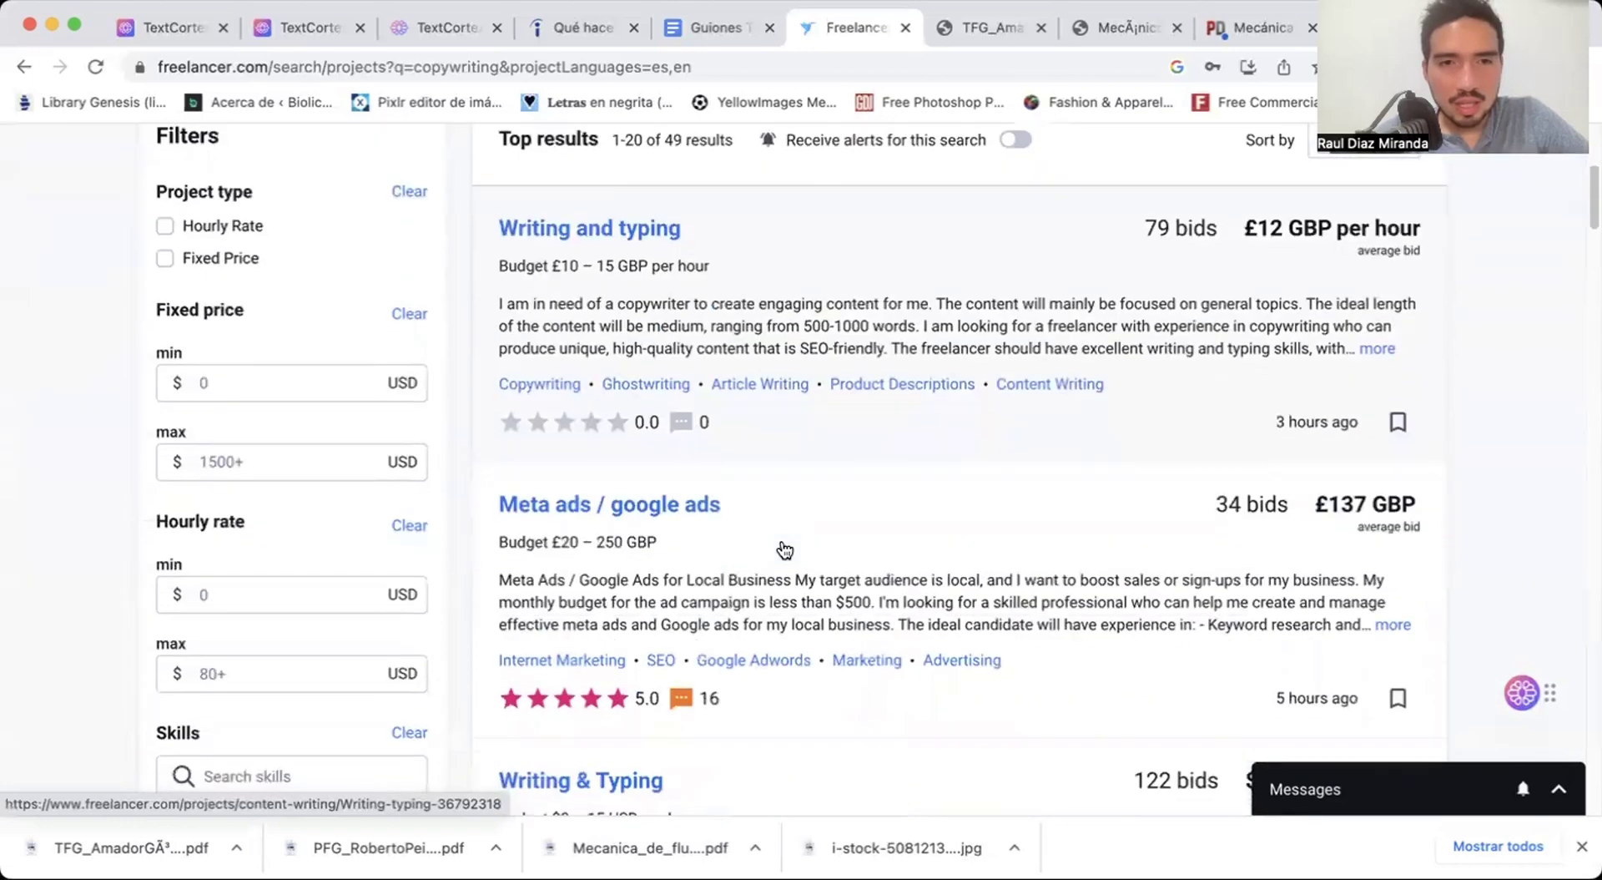
scroll(877, 561, "down", 3)
scroll(878, 564, "up", 5)
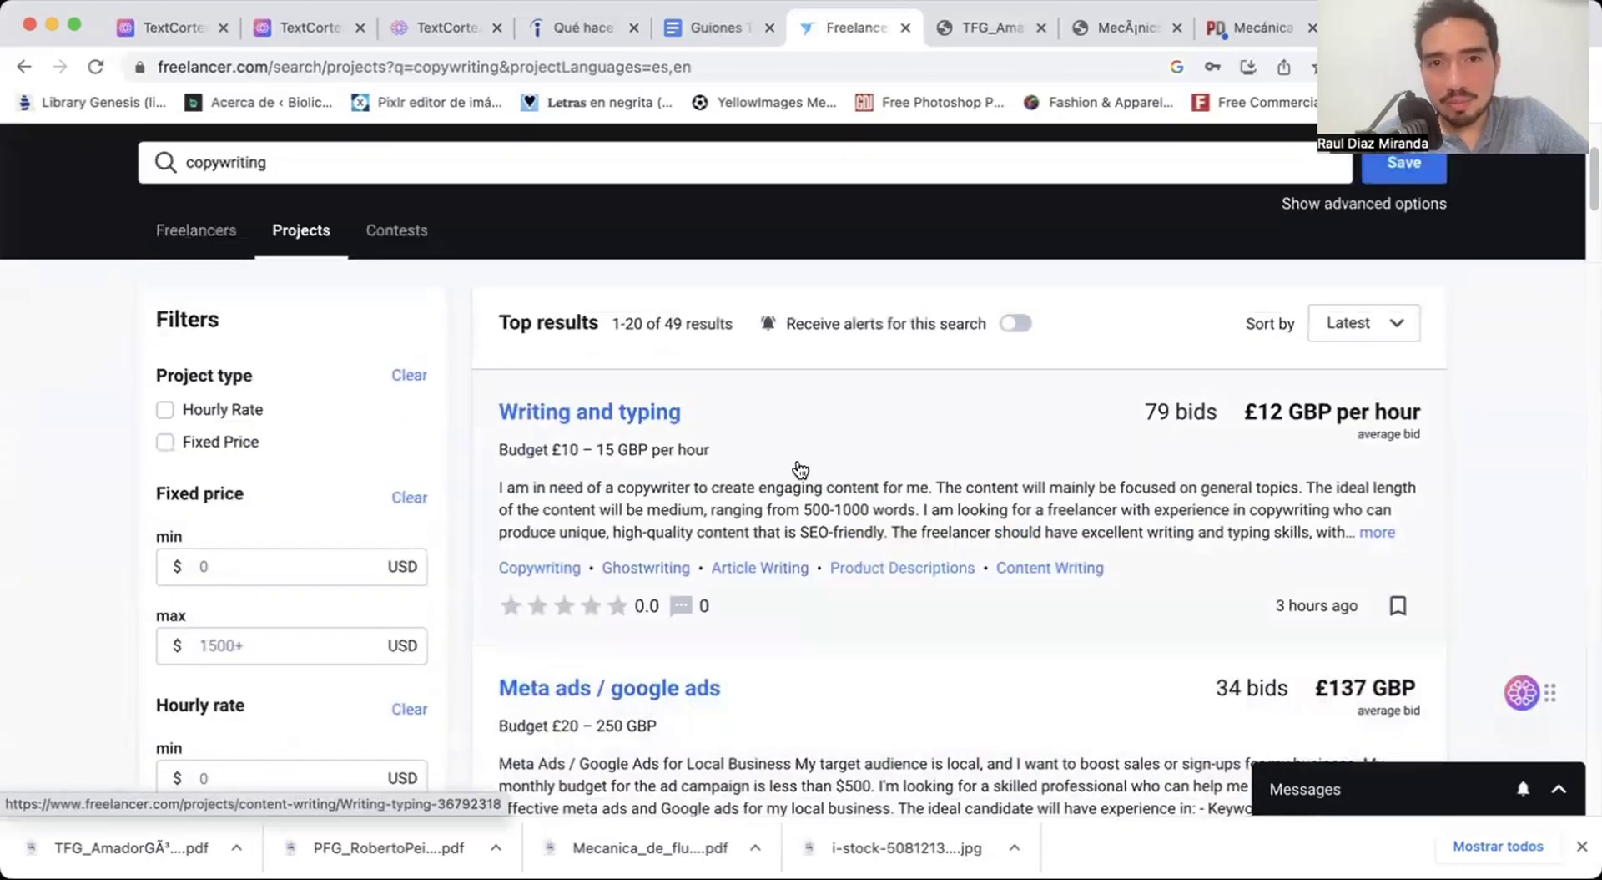
scroll(783, 444, "down", 7)
scroll(743, 507, "down", 5)
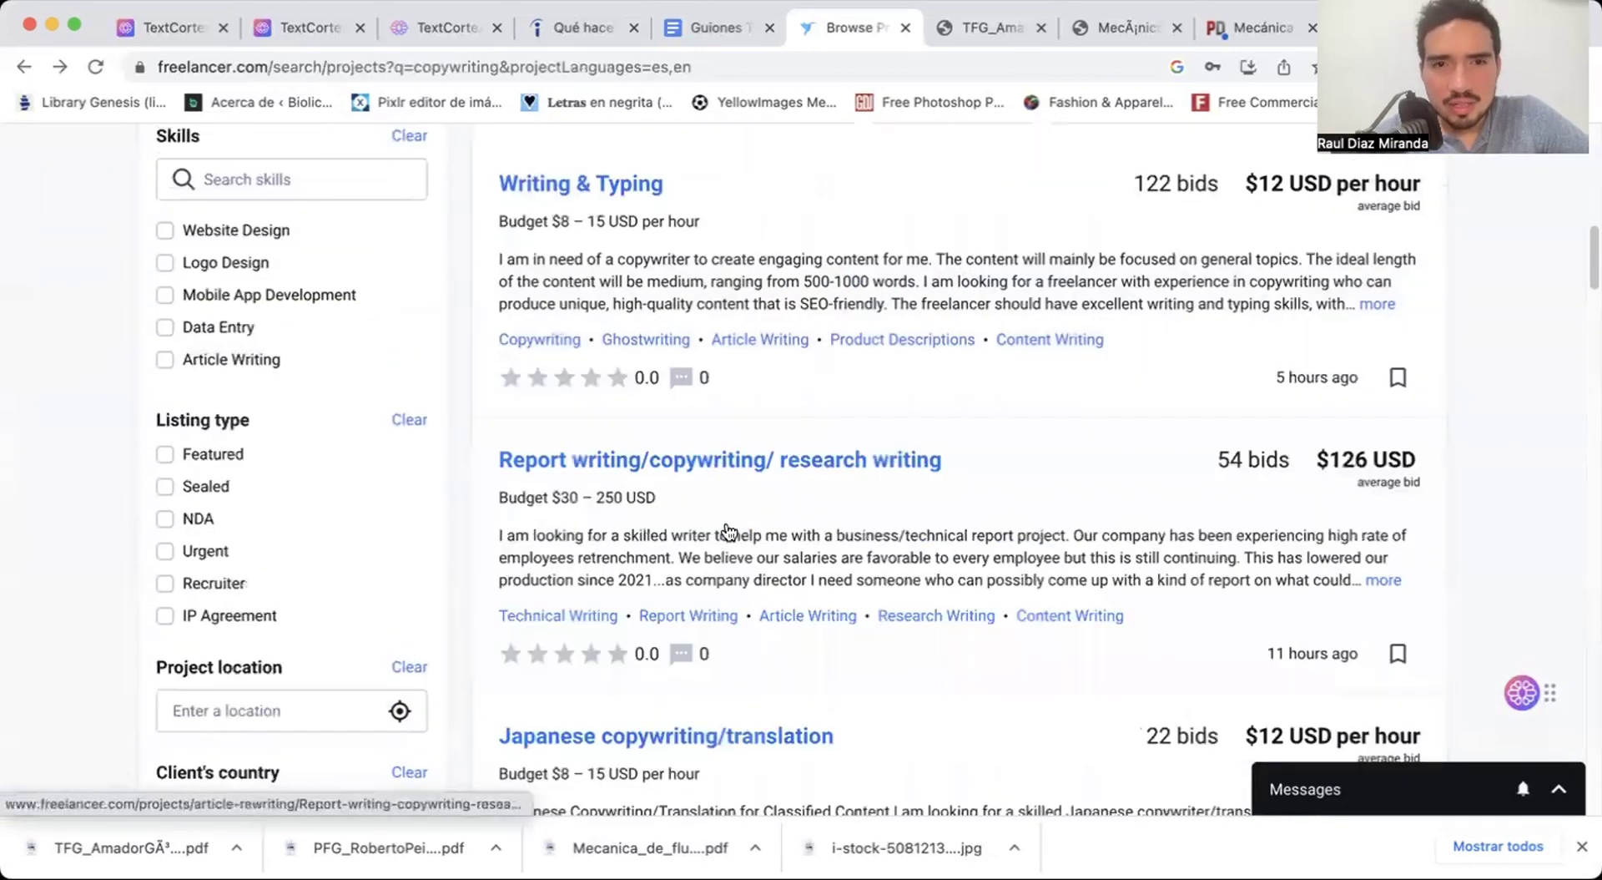
mouse_move(629, 513)
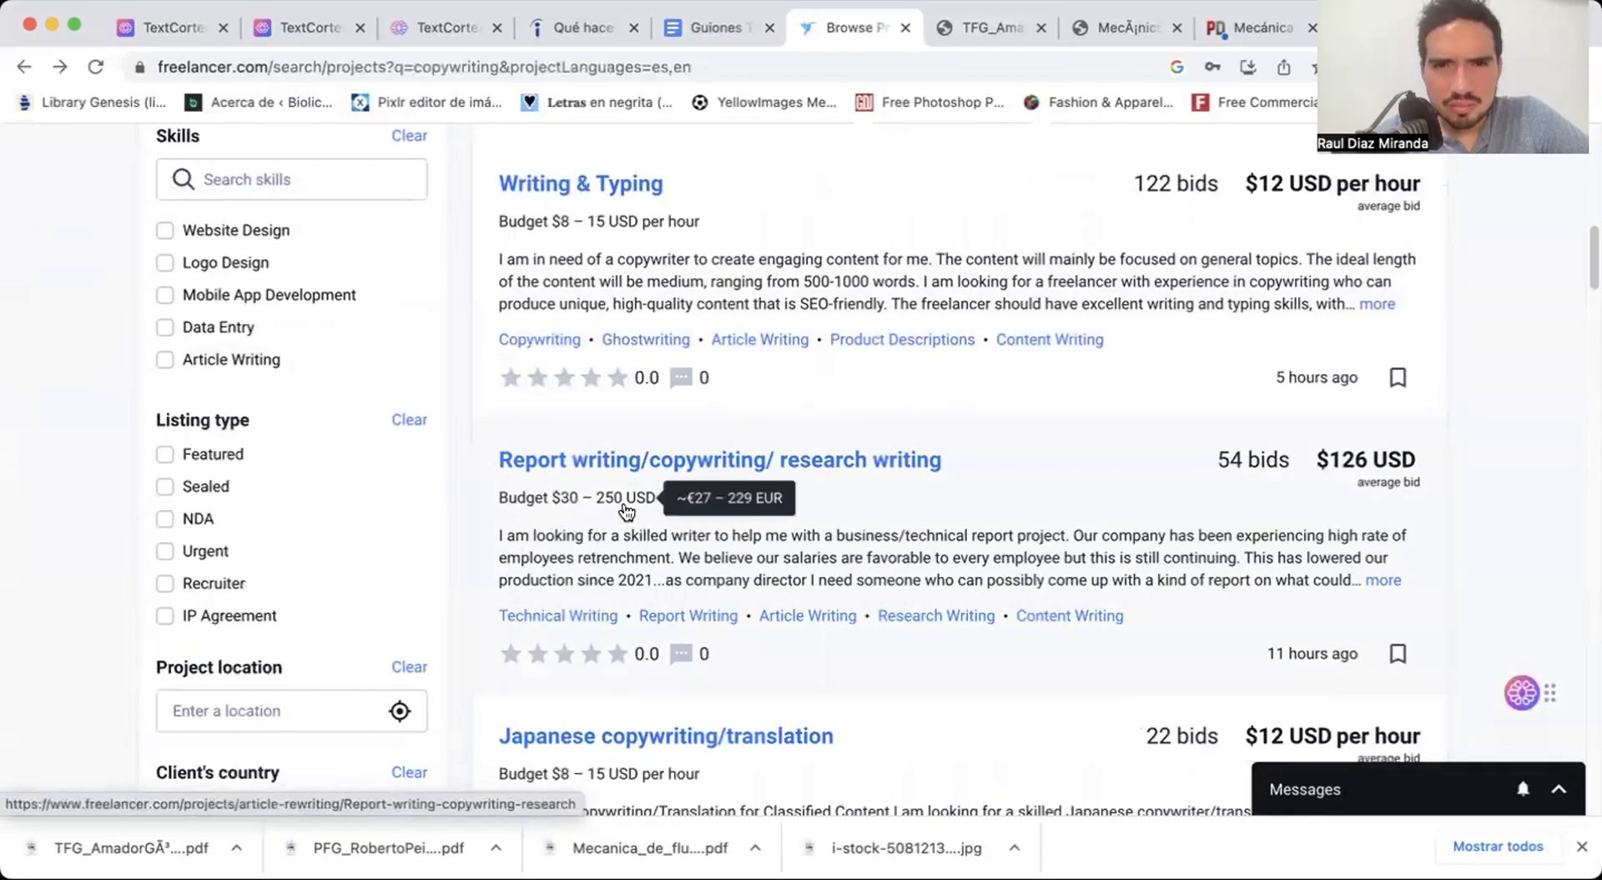
scroll(622, 514, "down", 6)
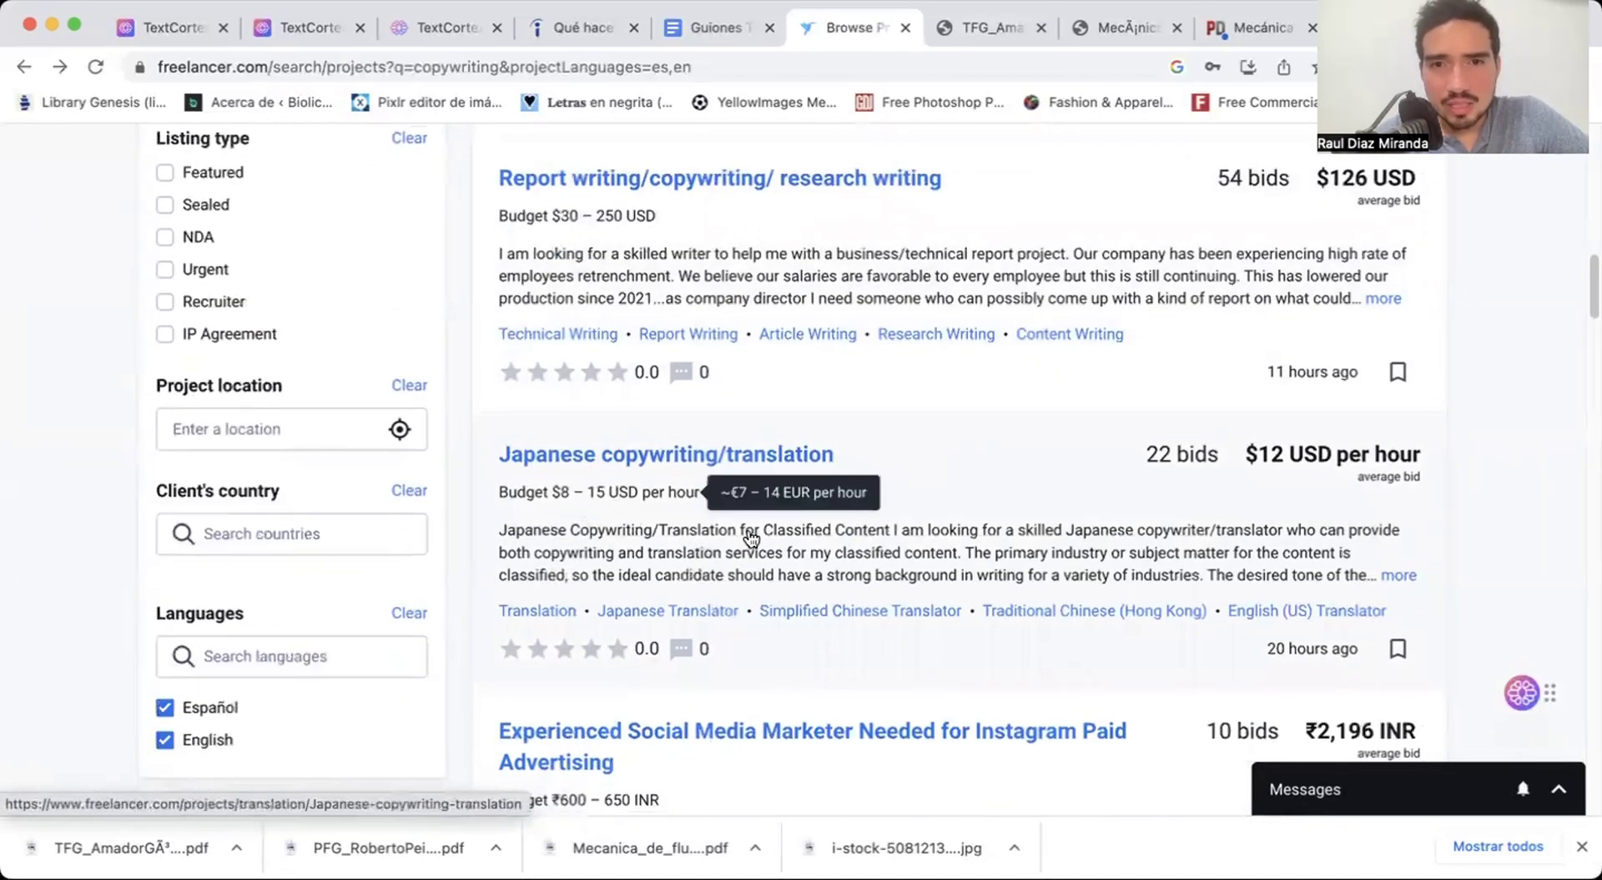
scroll(743, 534, "down", 10)
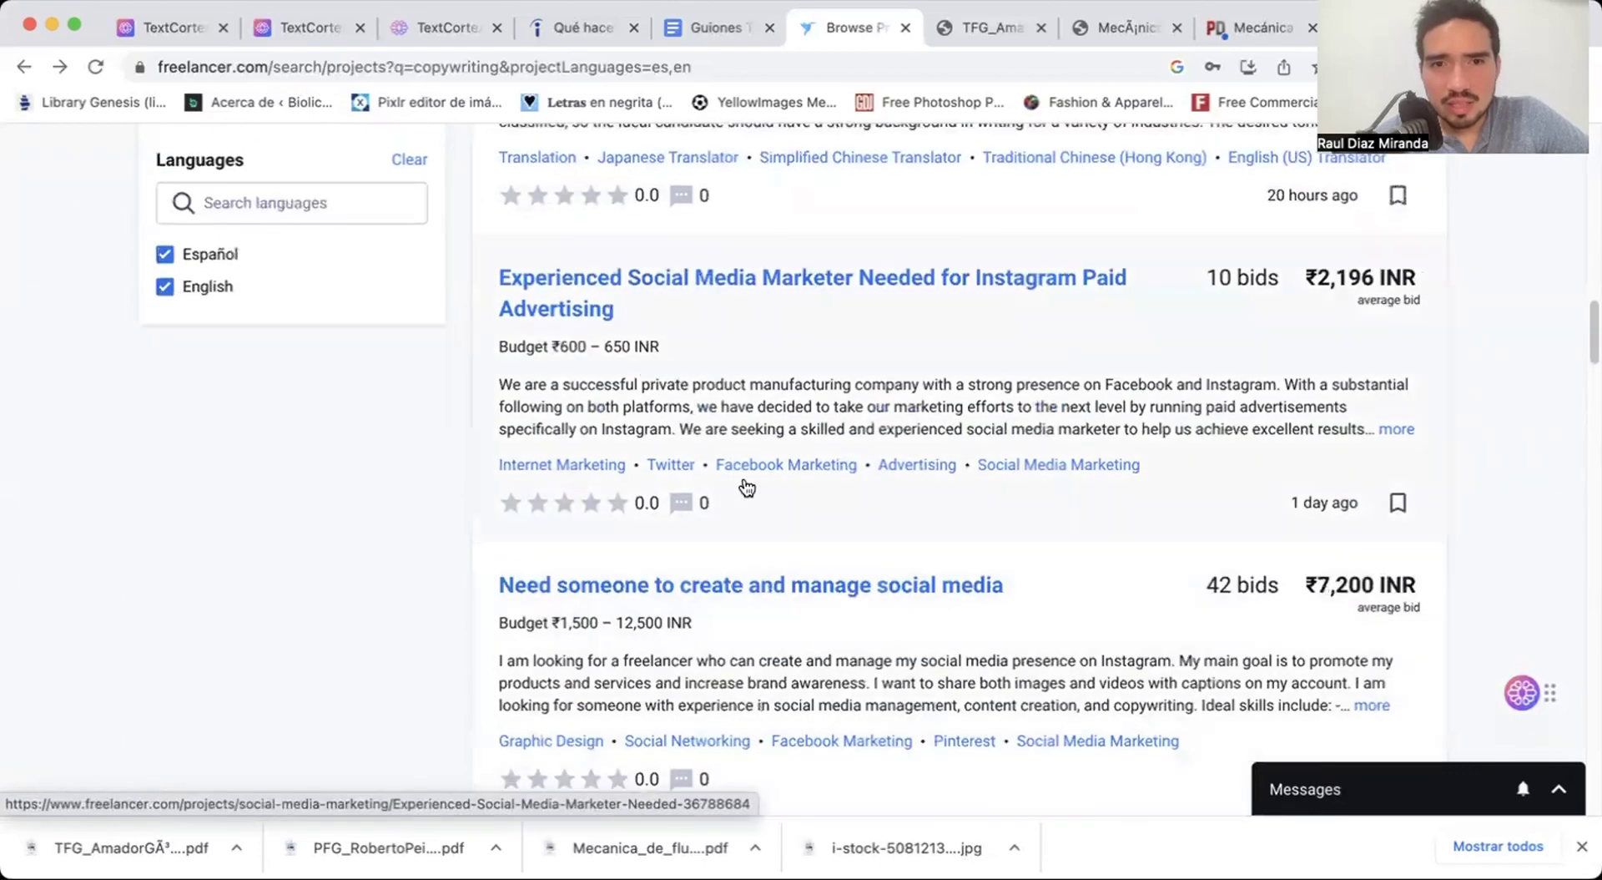
scroll(789, 634, "down", 10)
scroll(809, 567, "down", 1)
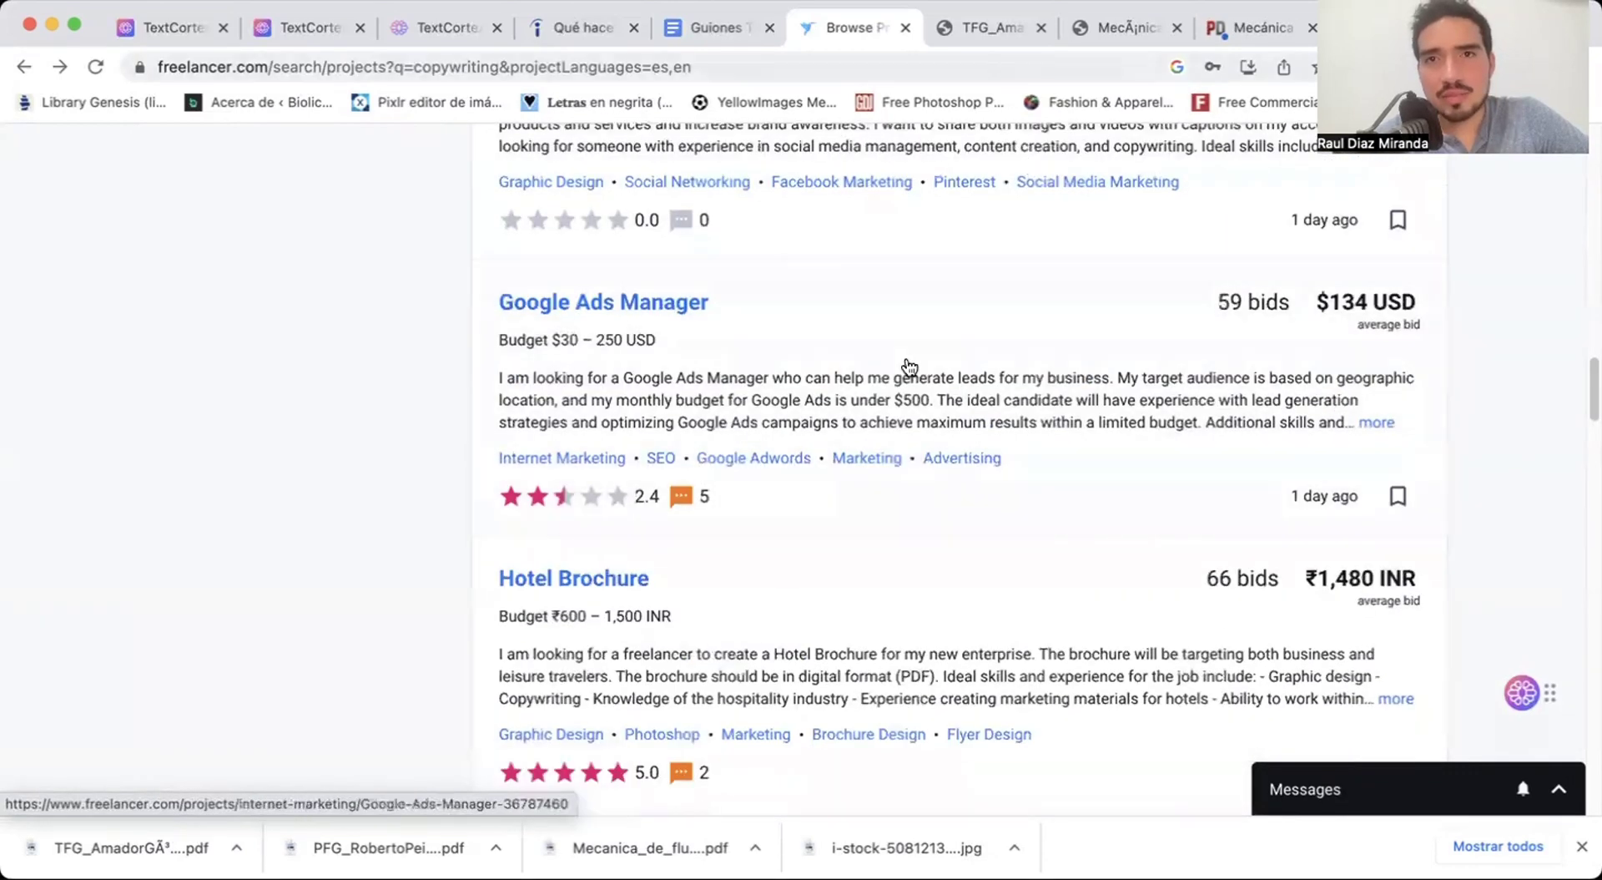
scroll(906, 368, "up", 20)
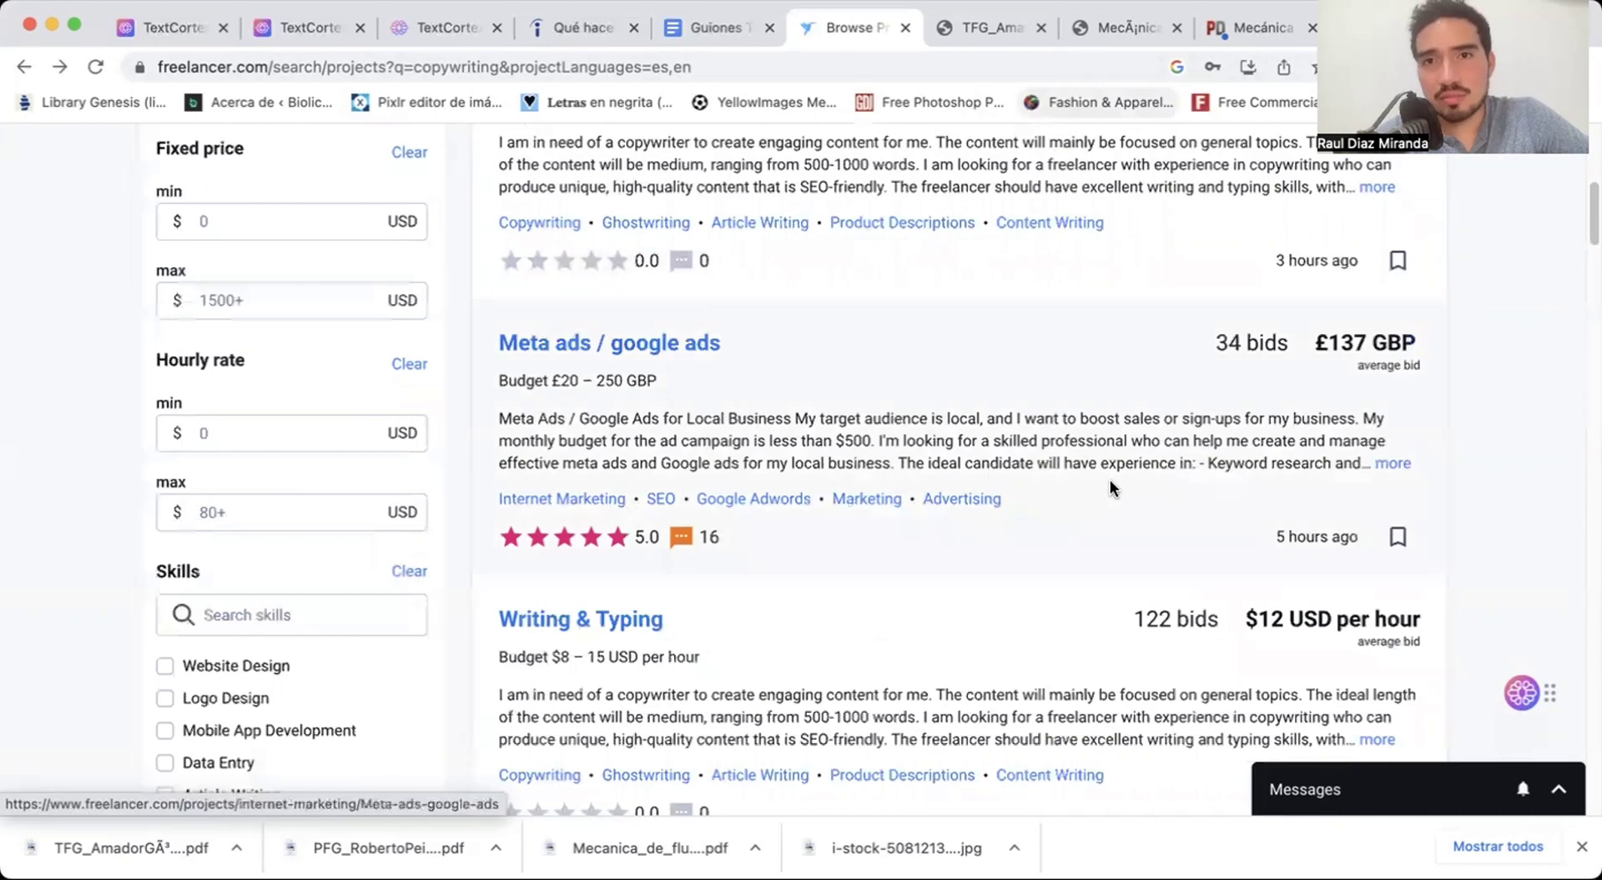
scroll(1330, 357, "down", 1)
scroll(1329, 357, "up", 11)
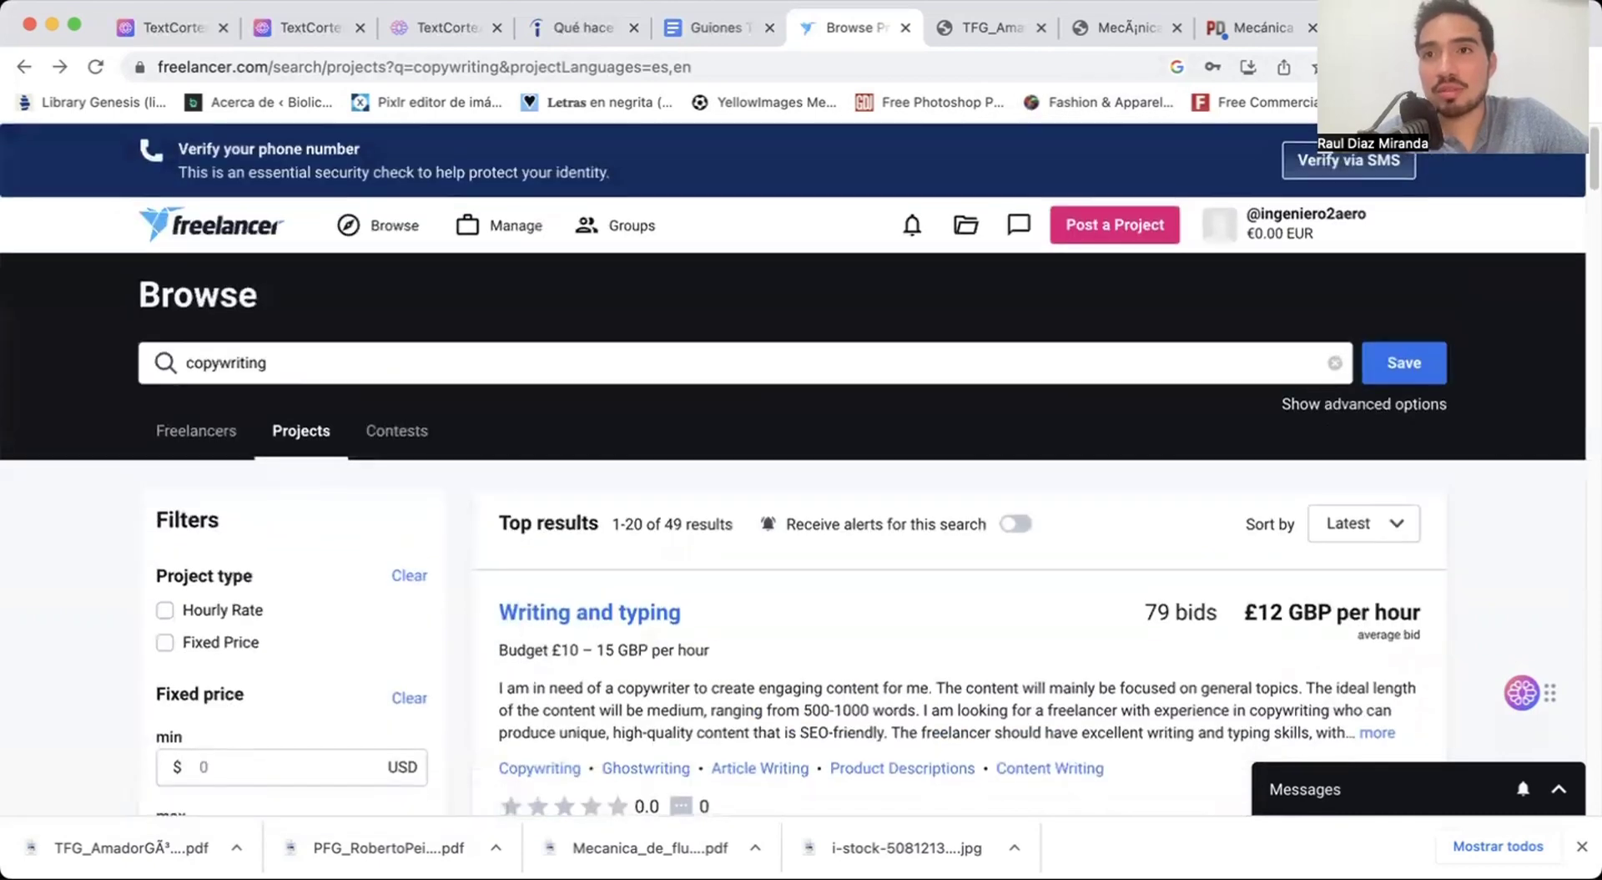
Switch to Fiverr, log in, accept the cookies and start the "Conviértete en vendedor" seller registration.
key("ctrl+t")
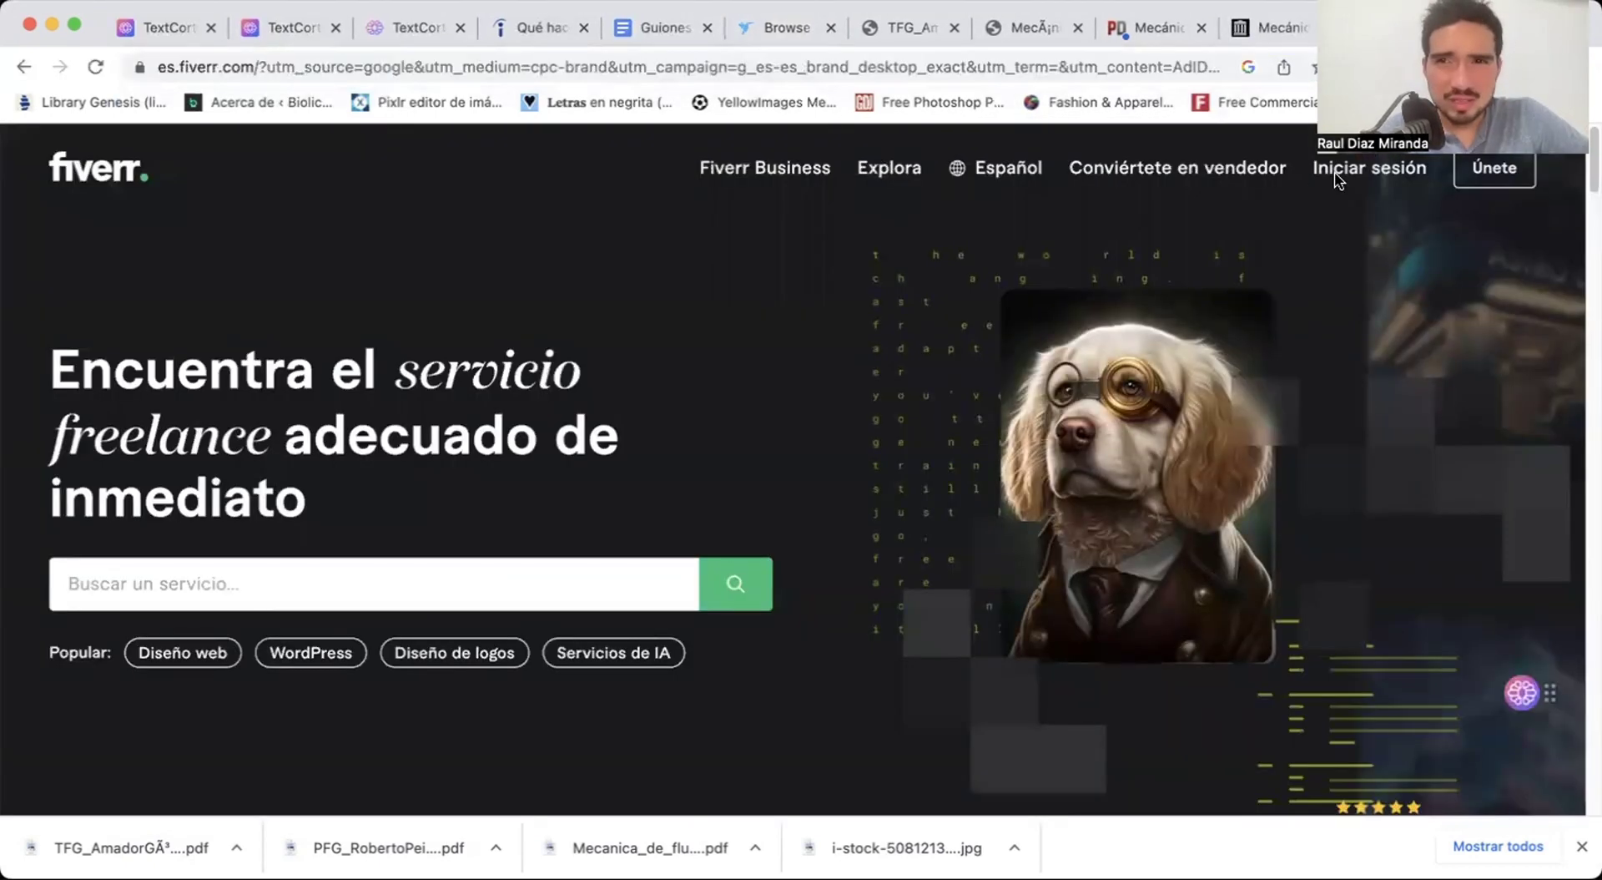
left_click(1345, 175)
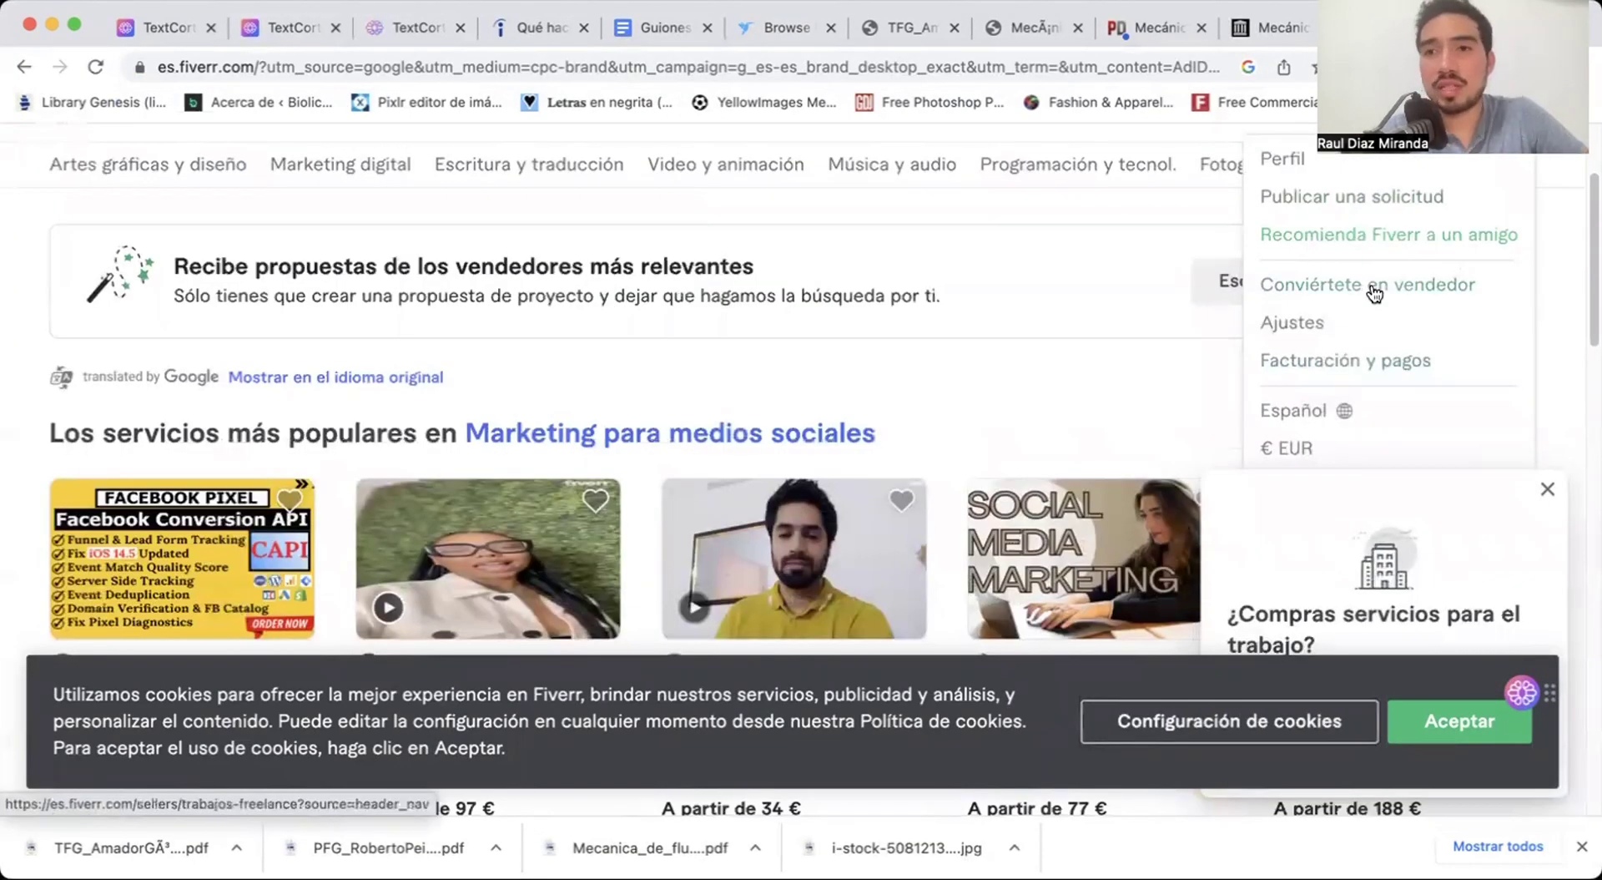
left_click(1372, 290)
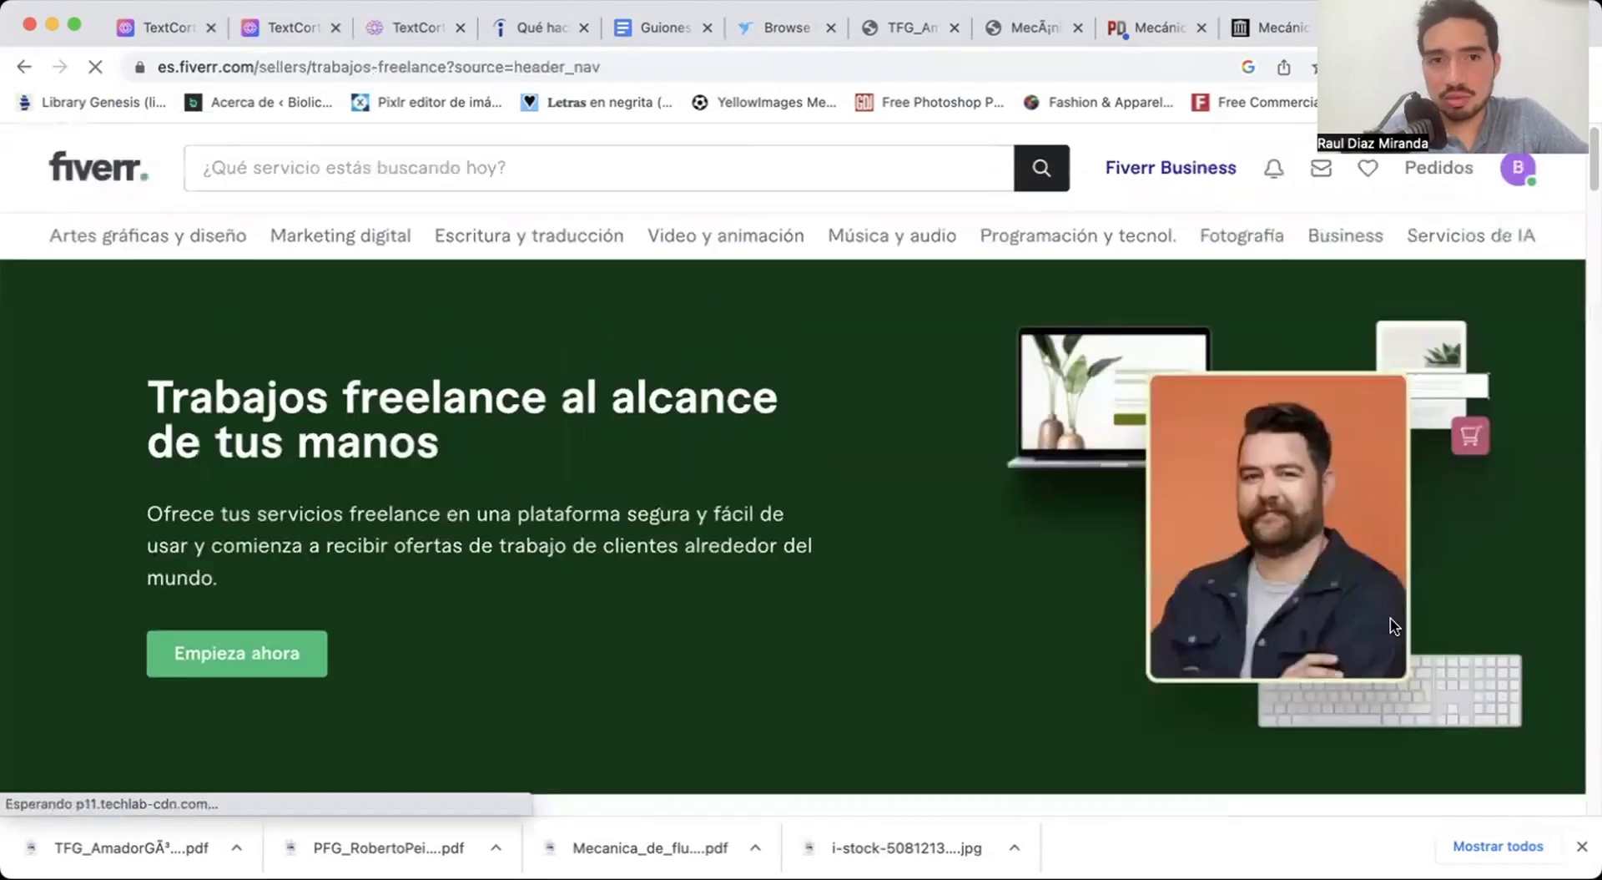
scroll(1430, 749, "down", 2)
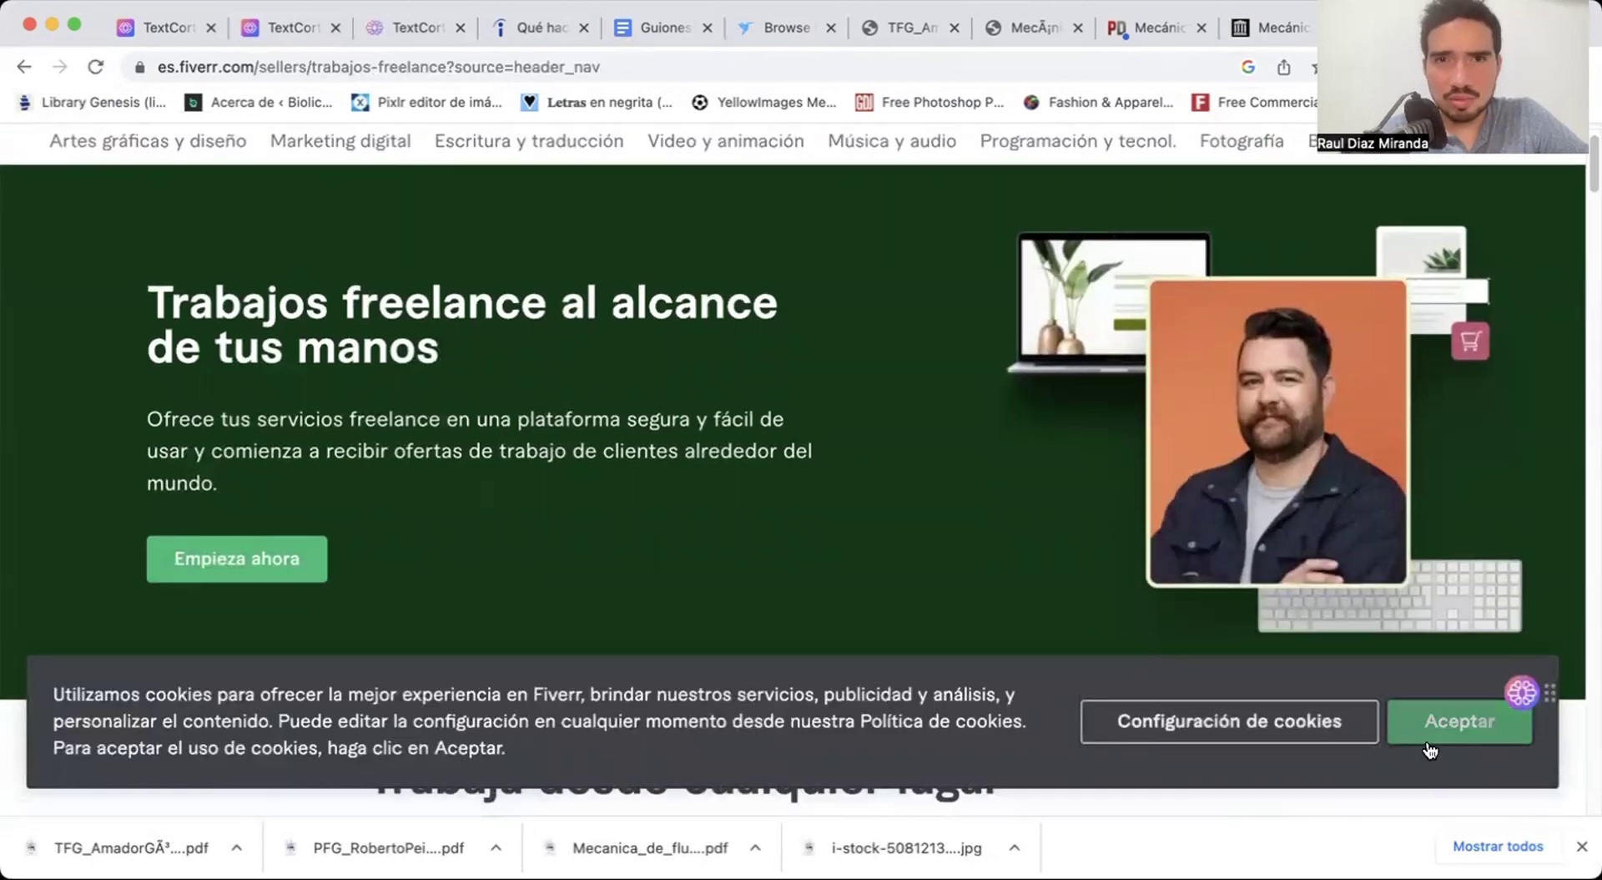
left_click(1431, 750)
scroll(250, 648, "up", 1)
left_click(237, 653)
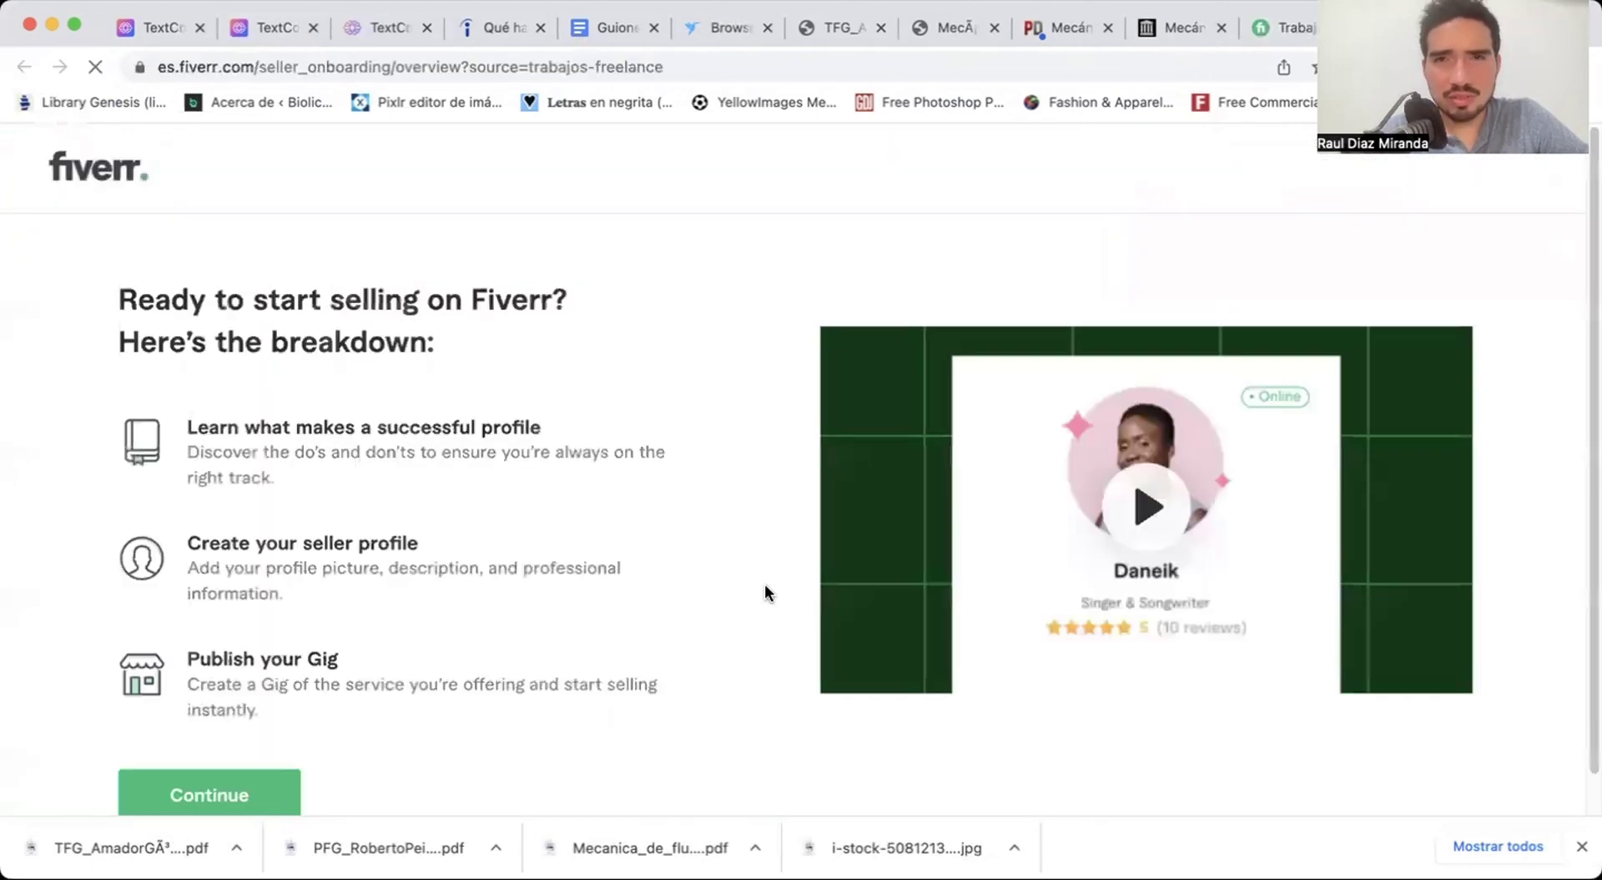
Proceed through the seller onboarding overview and the successful profile advice to the Personal Info form.
scroll(704, 493, "down", 1)
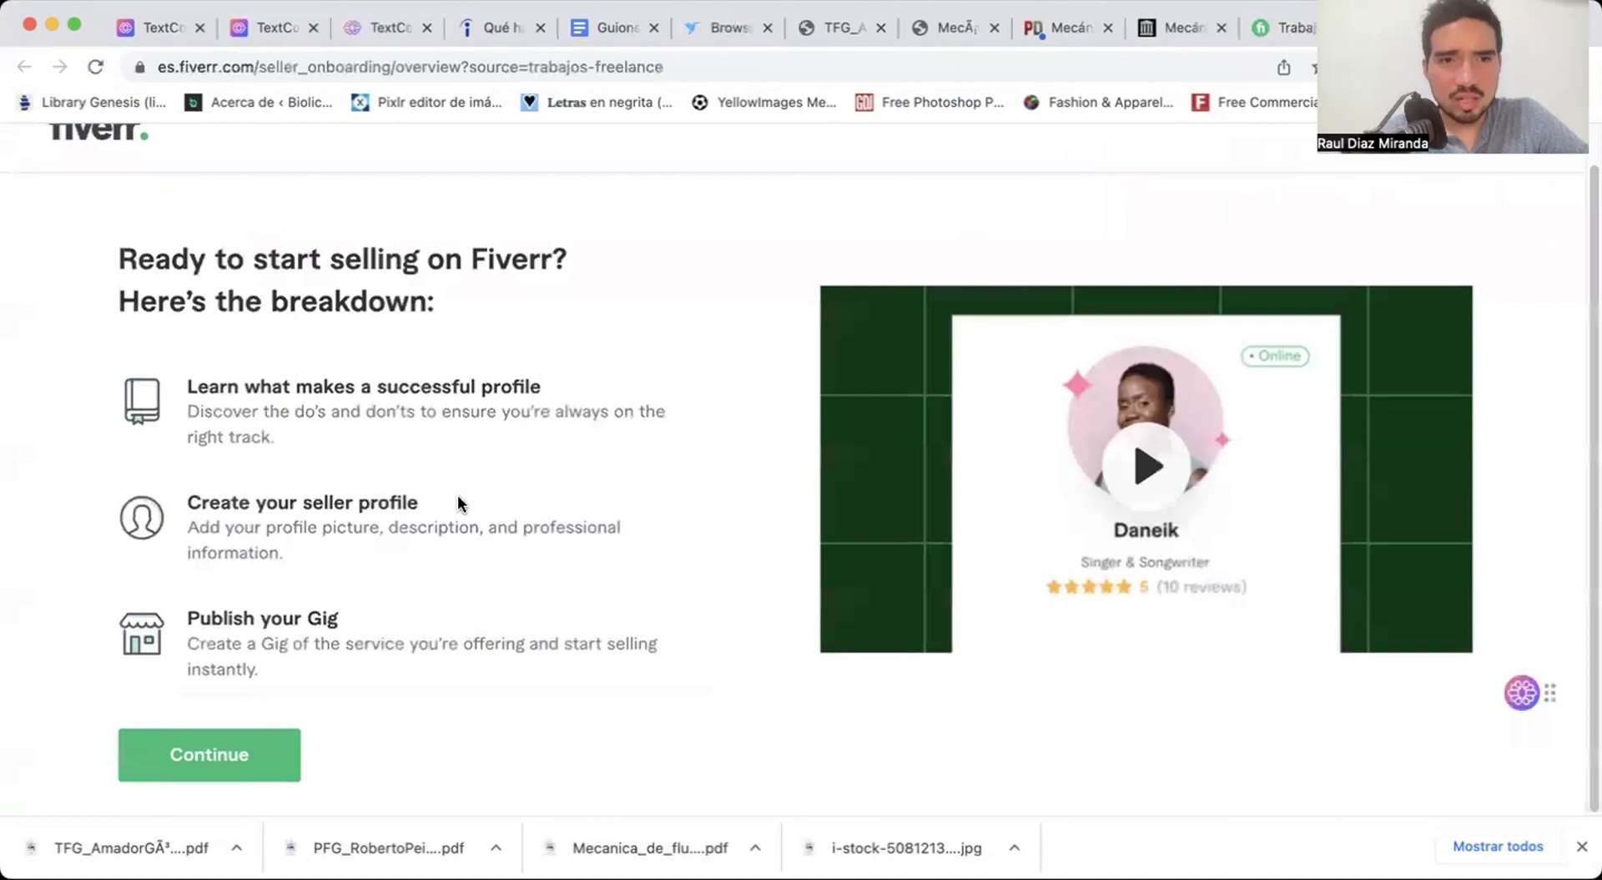
left_click(262, 751)
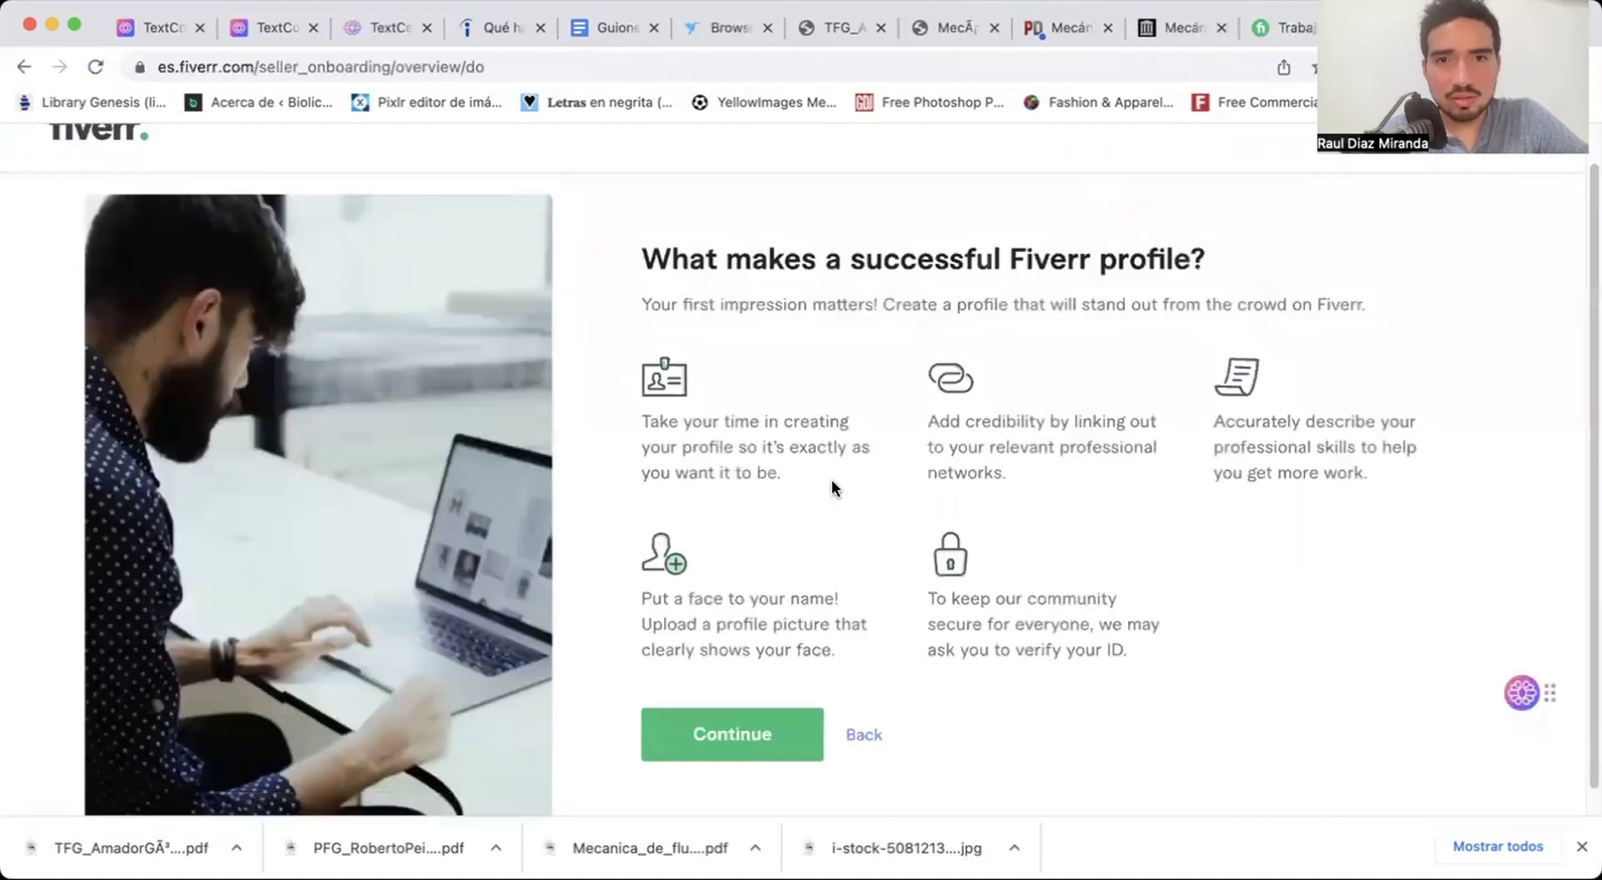
scroll(835, 476, "down", 1)
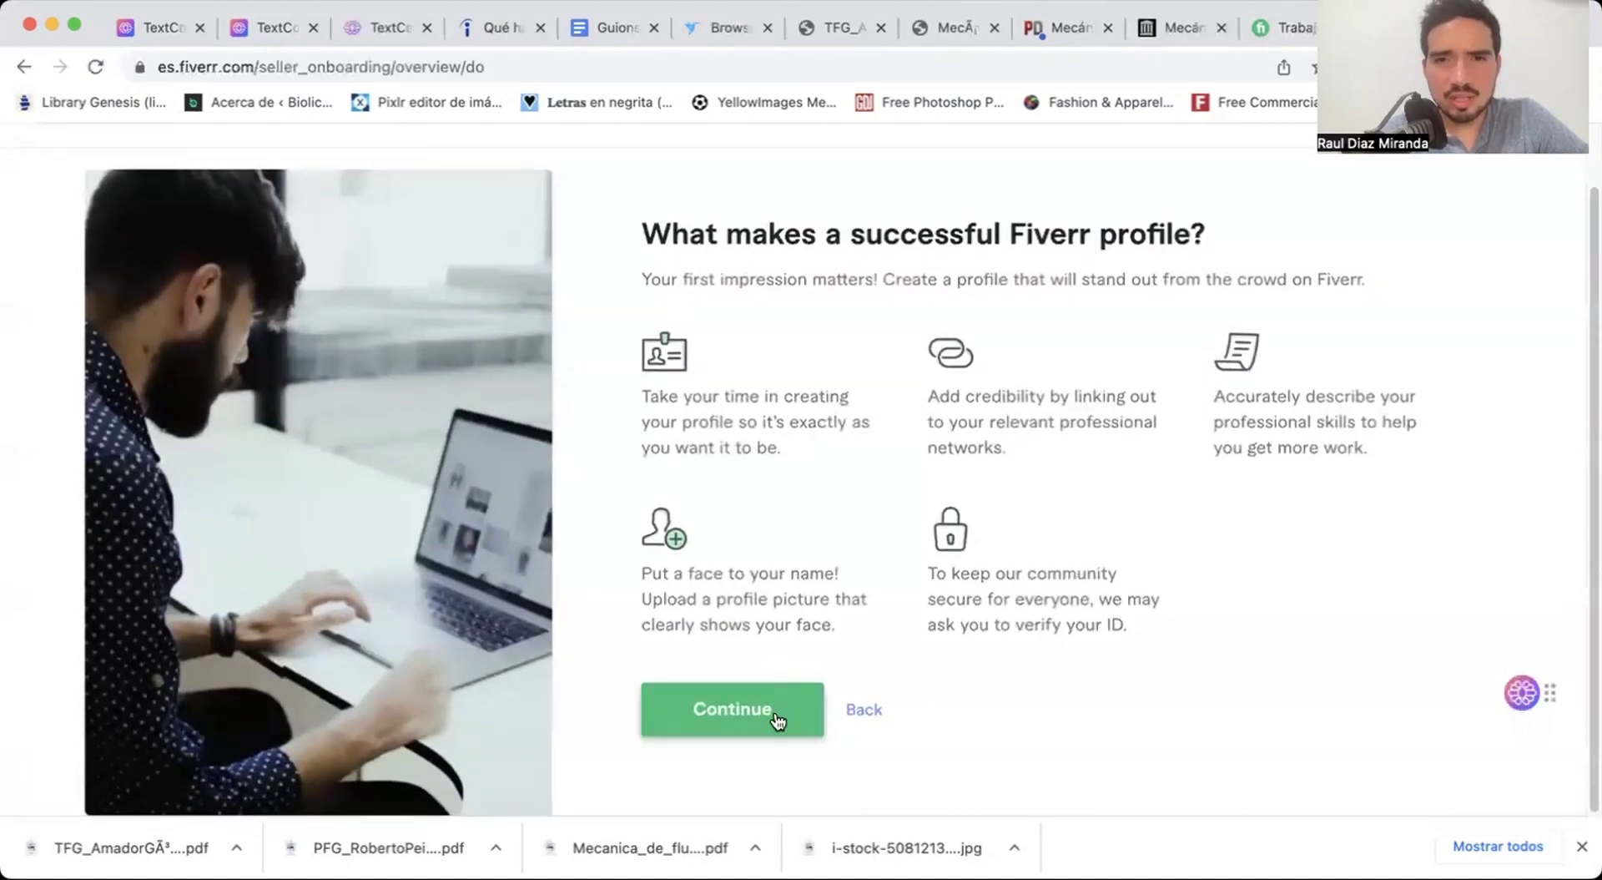
left_click(773, 716)
left_click(777, 729)
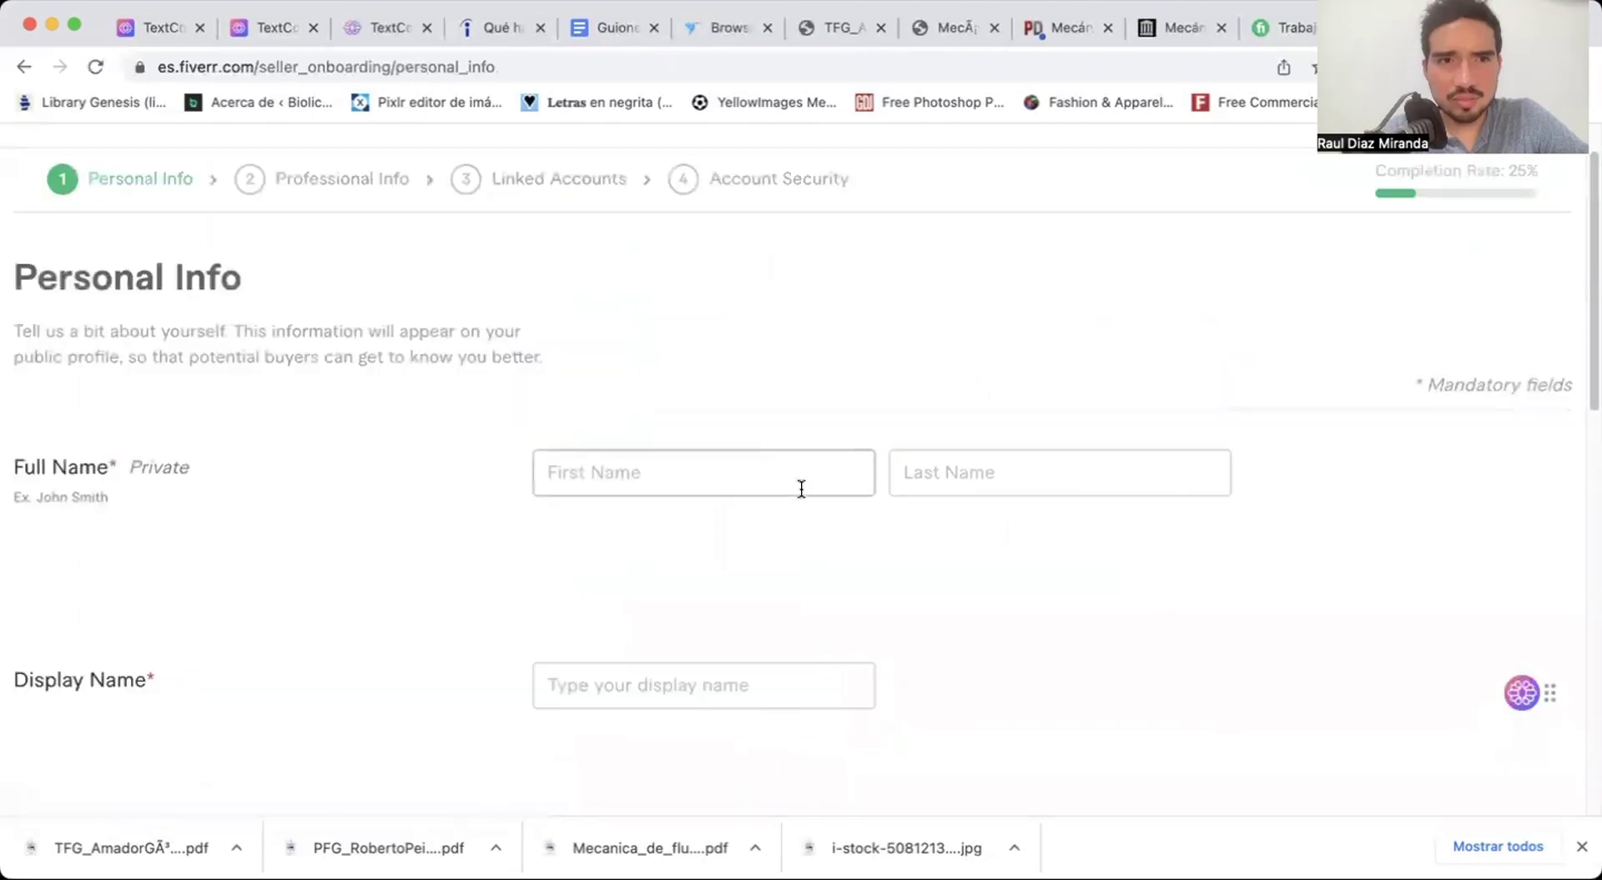
Fill in the seller's first name, last name and display name in the Personal Info form.
scroll(798, 487, "down", 1)
left_click(768, 398)
left_click(917, 475)
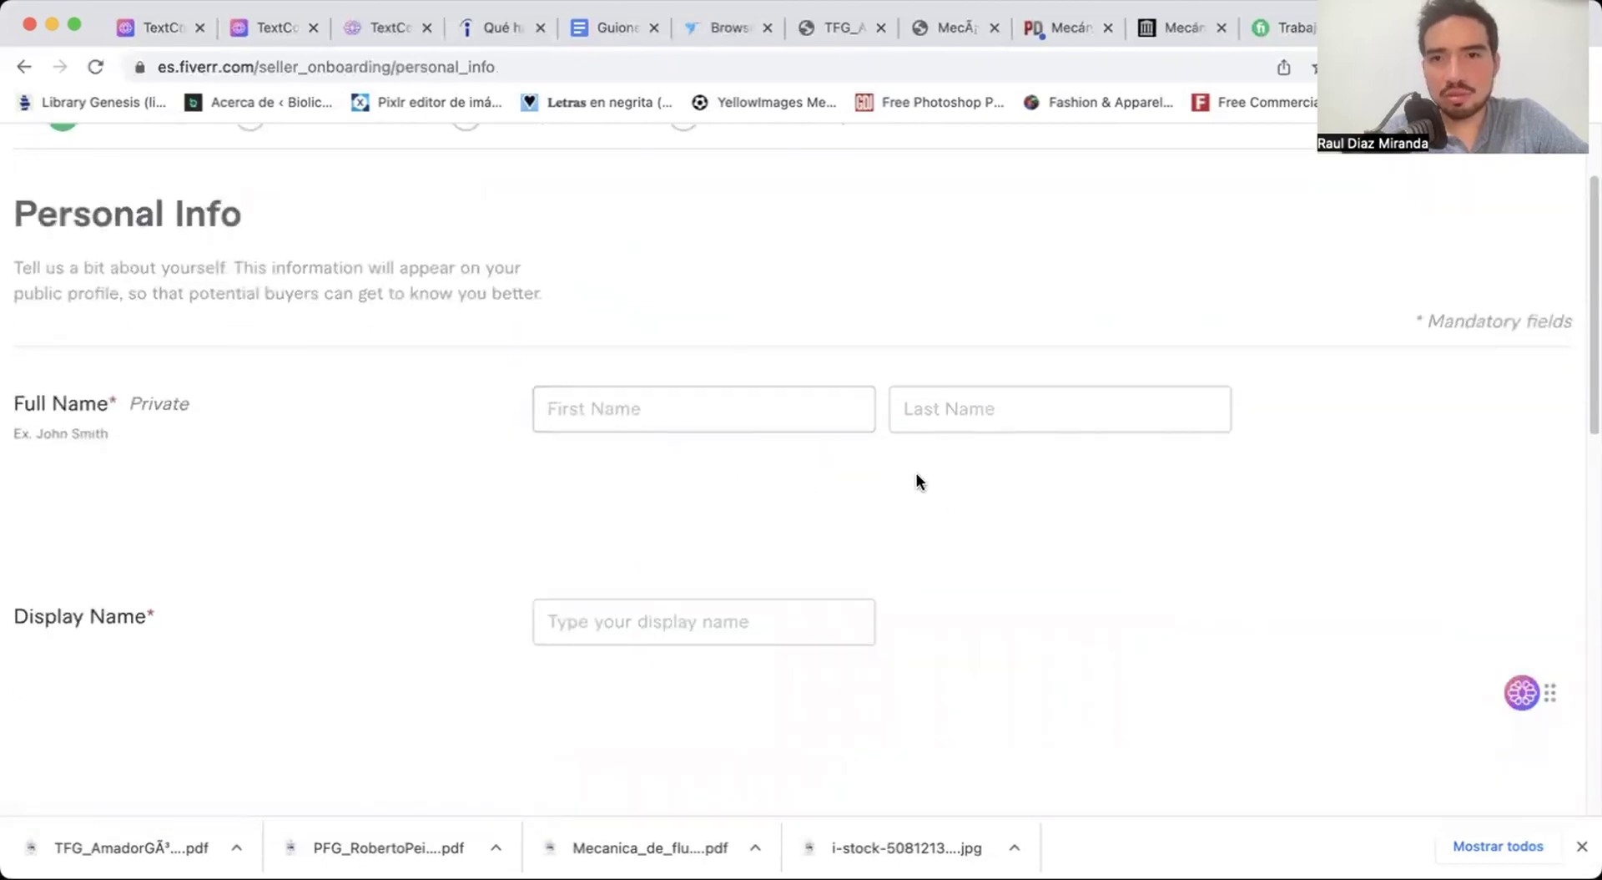
left_click(859, 417)
type("Frank")
left_click(910, 409)
type("White")
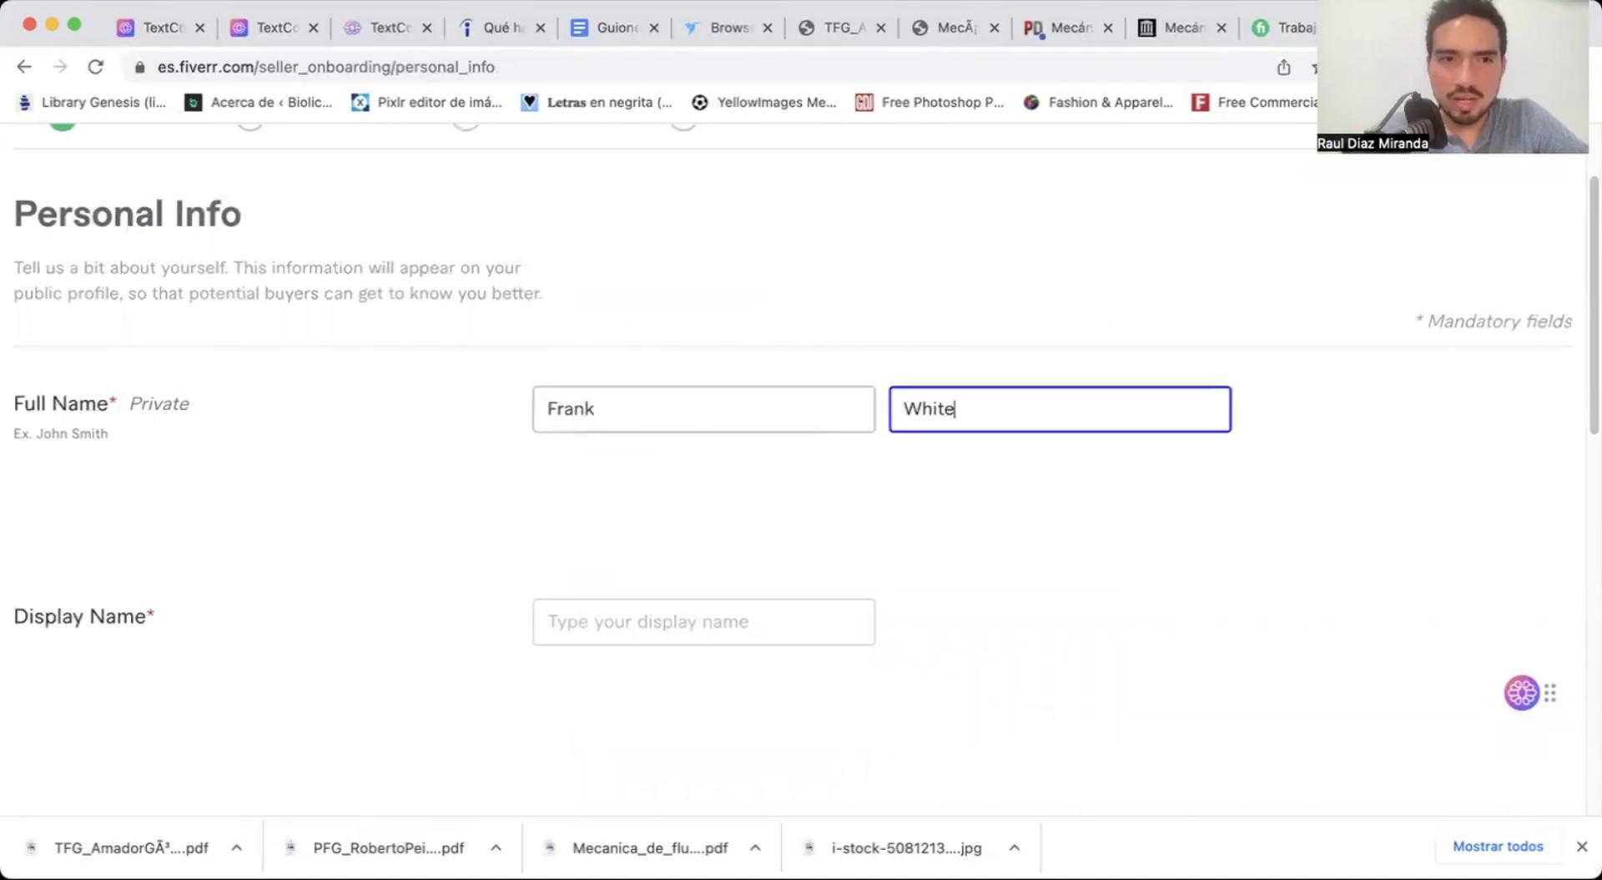
scroll(737, 465, "down", 3)
left_click(704, 490)
type("Frank Whtie")
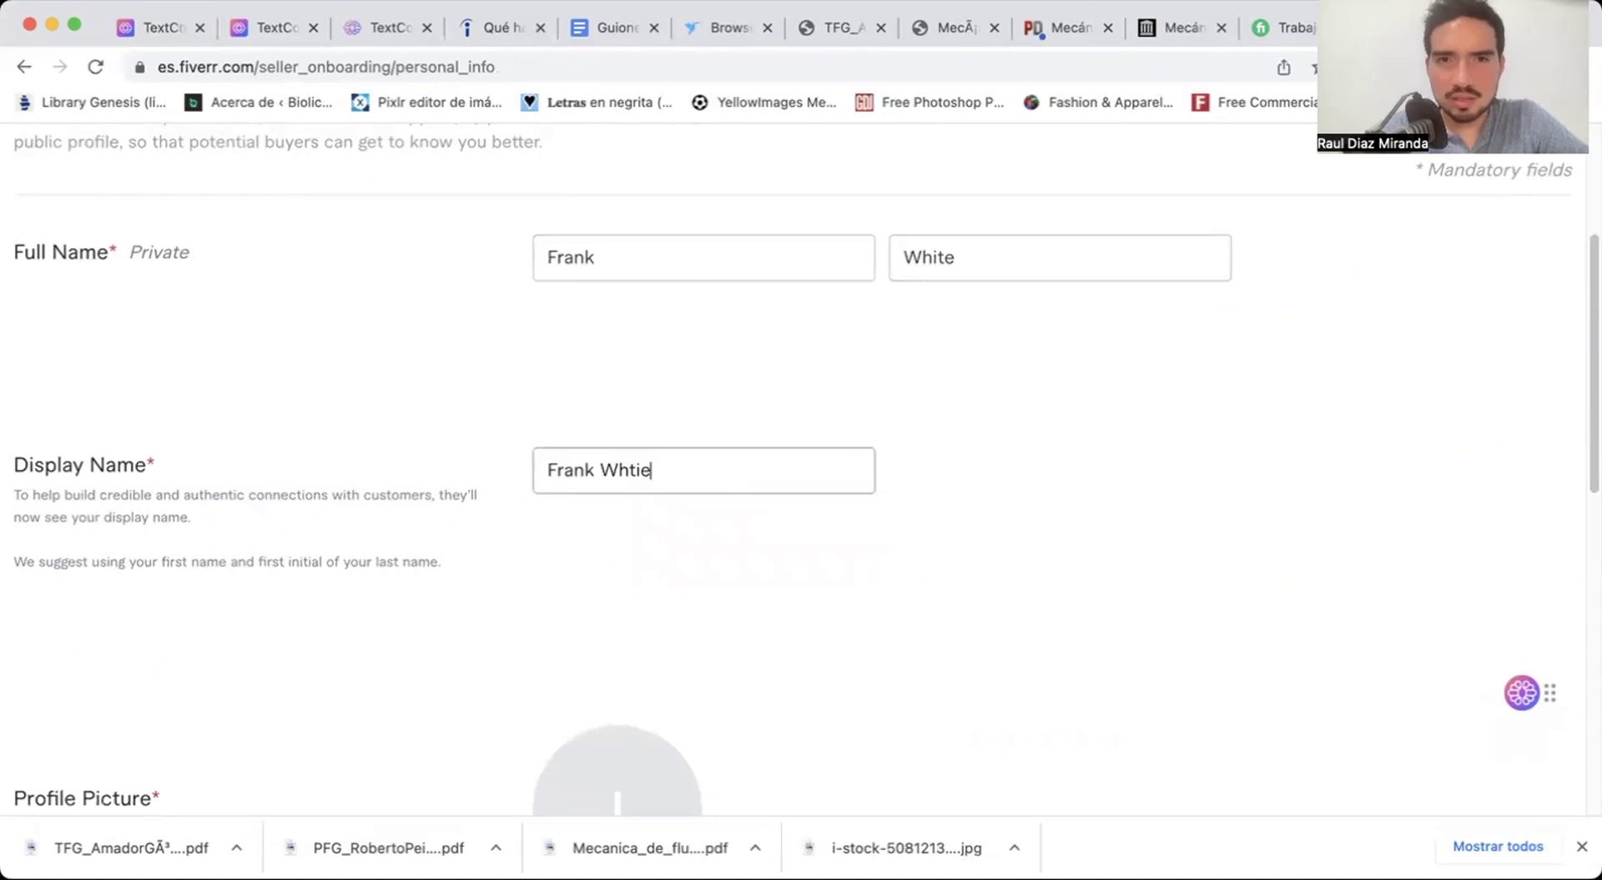
Add a profile picture and fill the Description with the aerospace engineer text from the TextCortex individual personas.
scroll(712, 587, "down", 5)
left_click(618, 526)
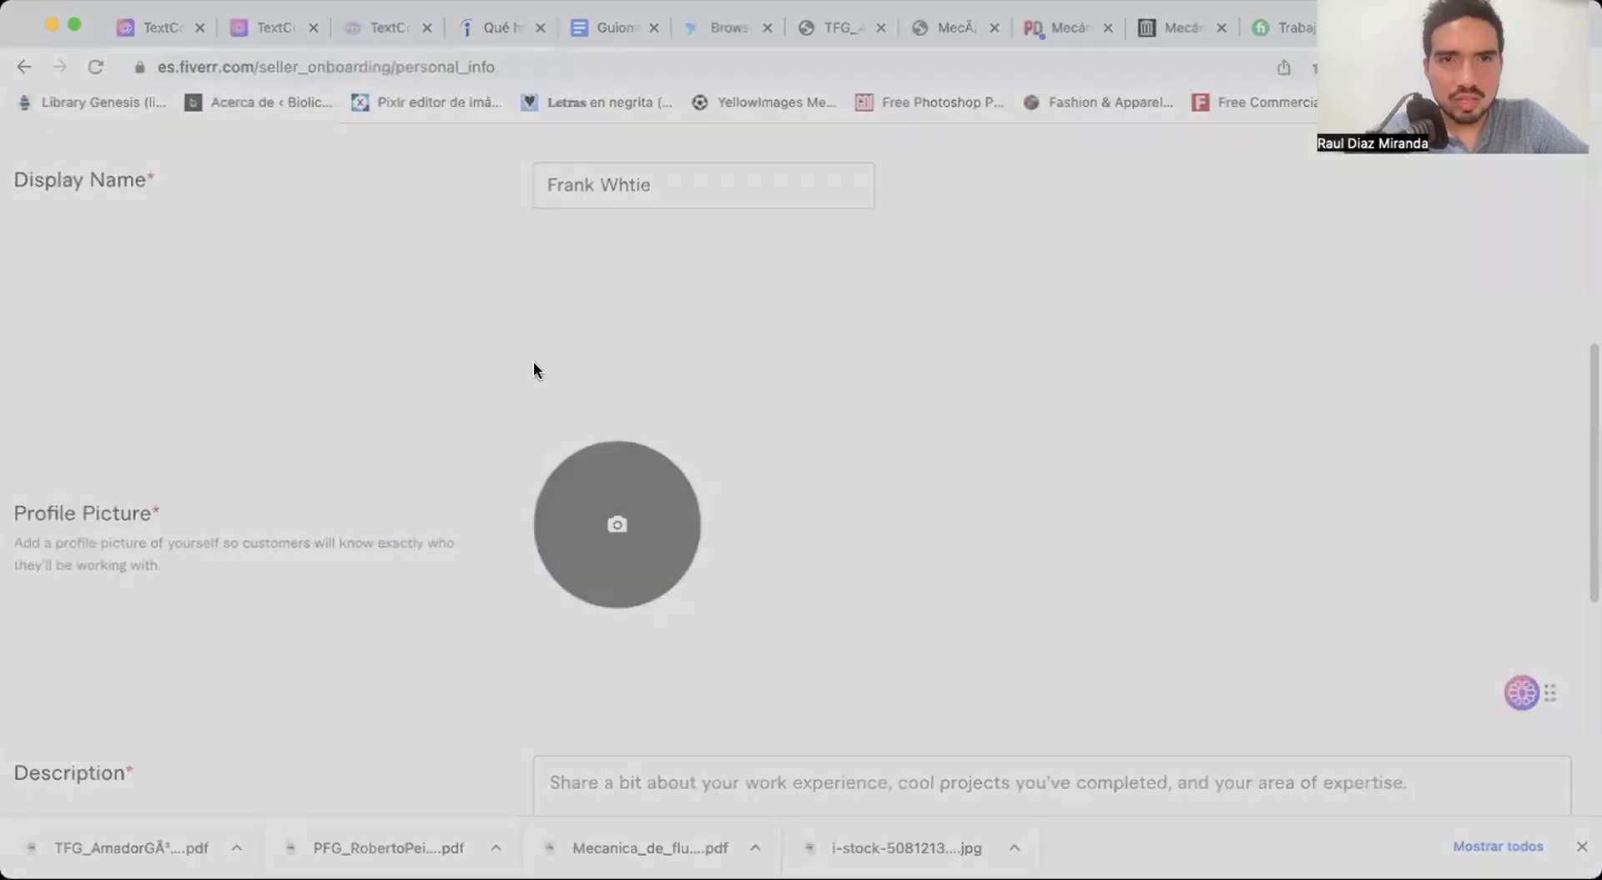
key("super+w")
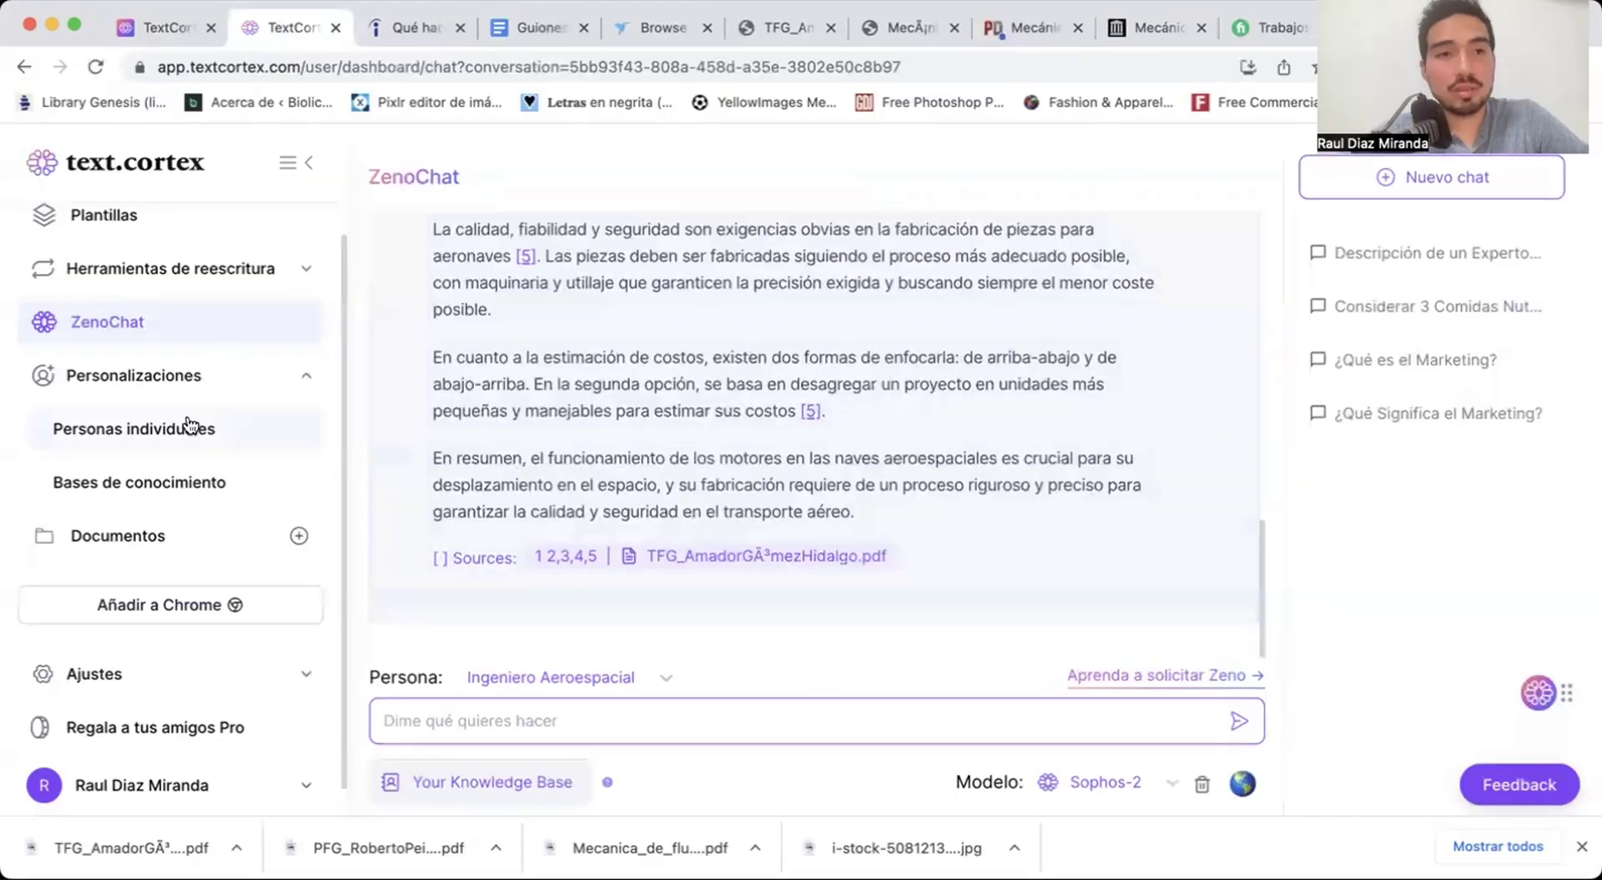
left_click(253, 415)
scroll(710, 478, "down", 1)
left_click(934, 551)
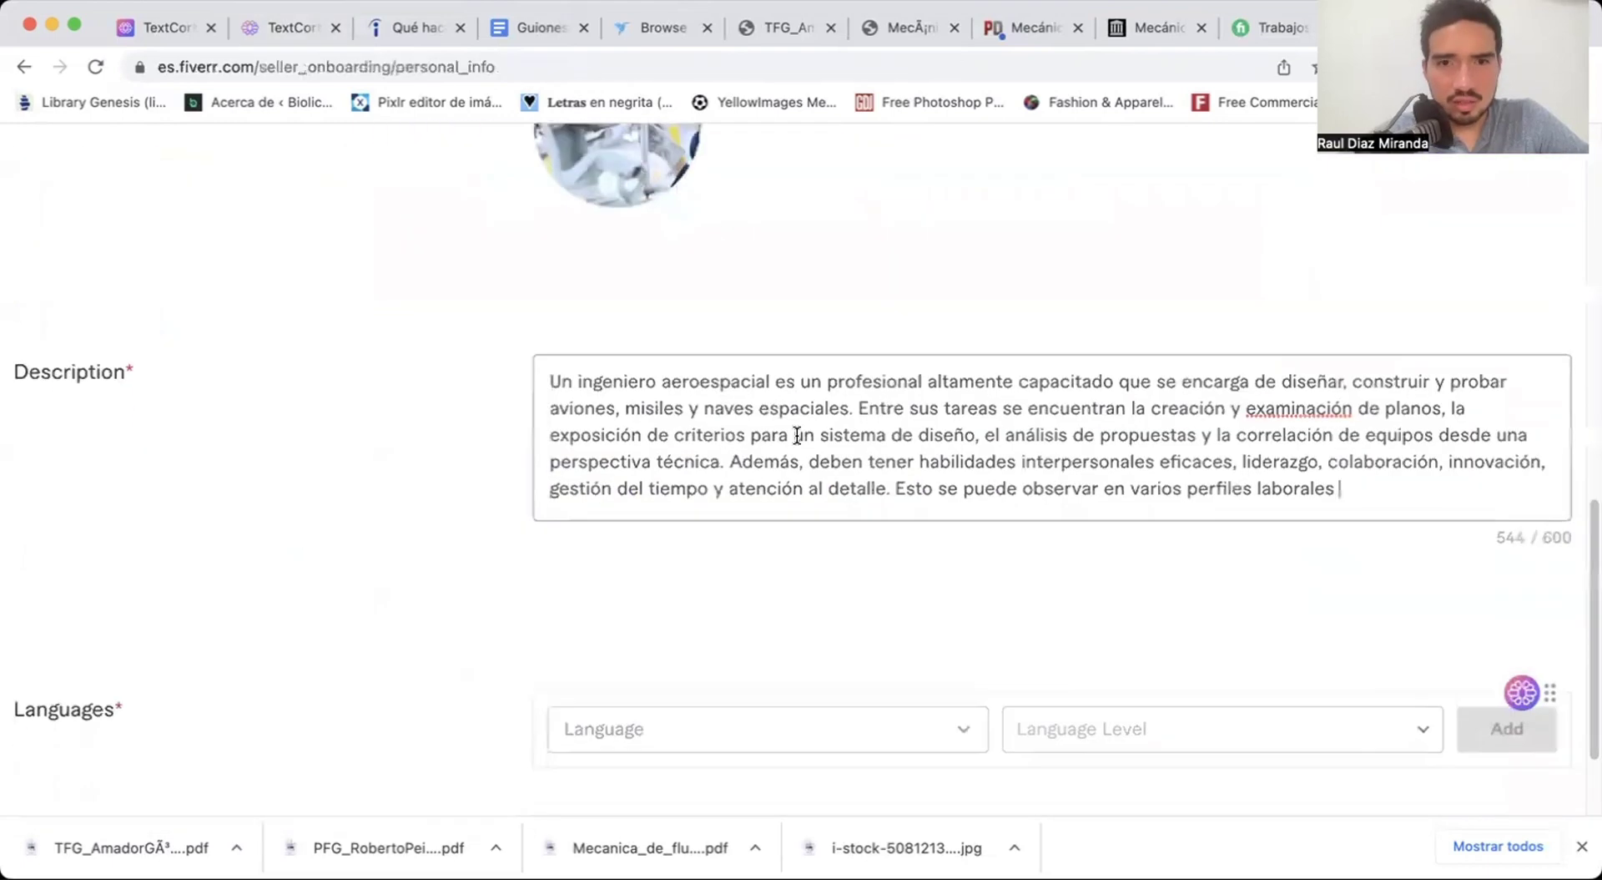
Add Spanish at Native/Bilingual level to the languages and continue to Professional Info.
scroll(794, 433, "down", 2)
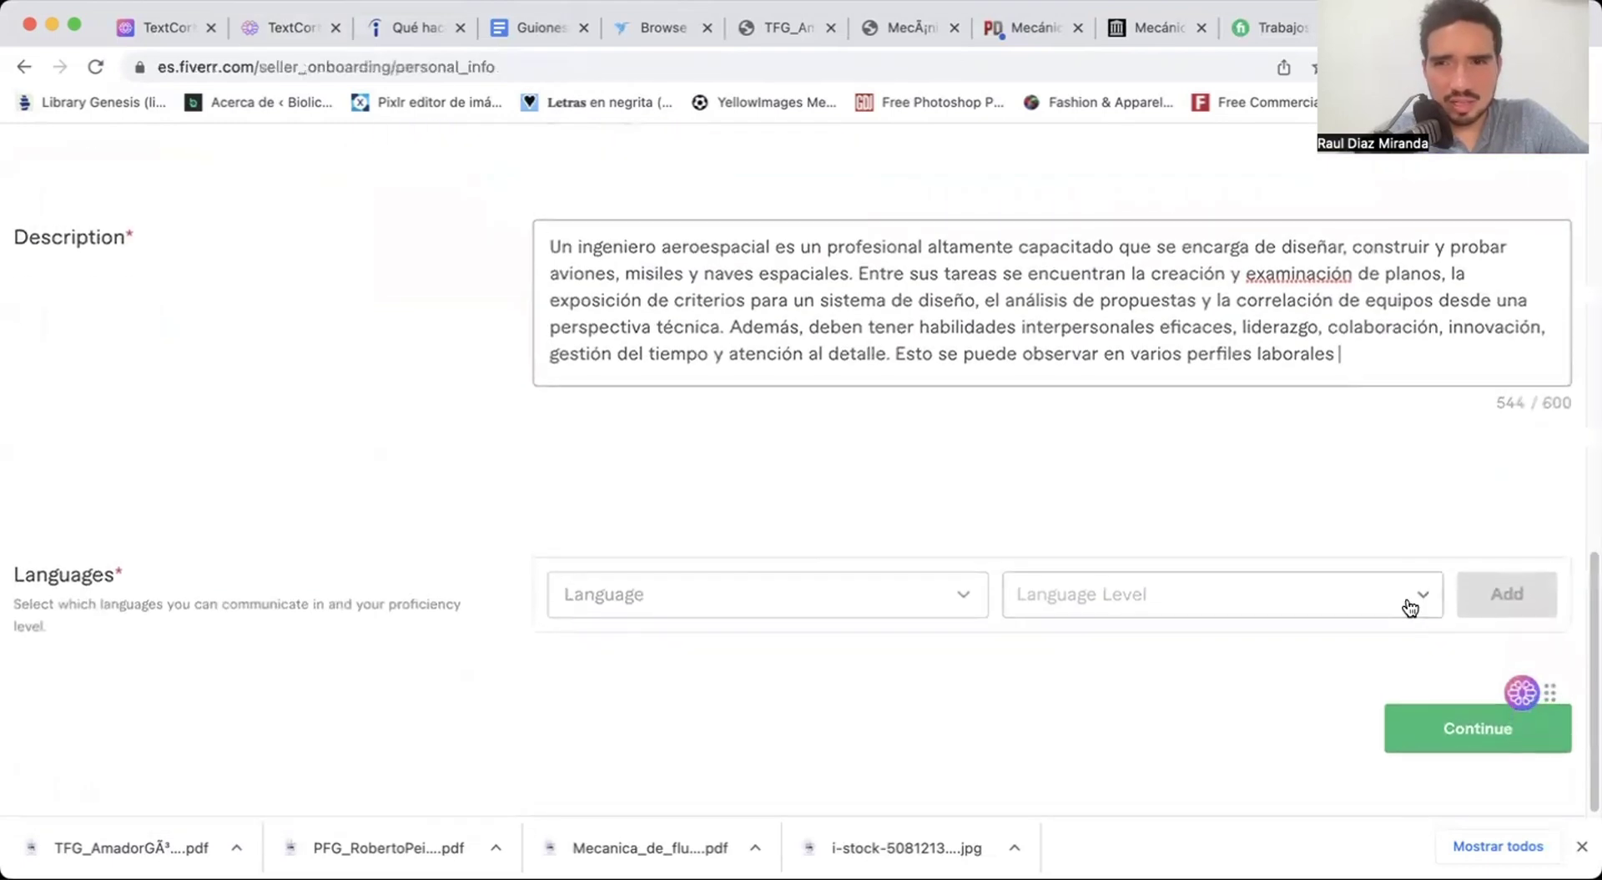
left_click(728, 604)
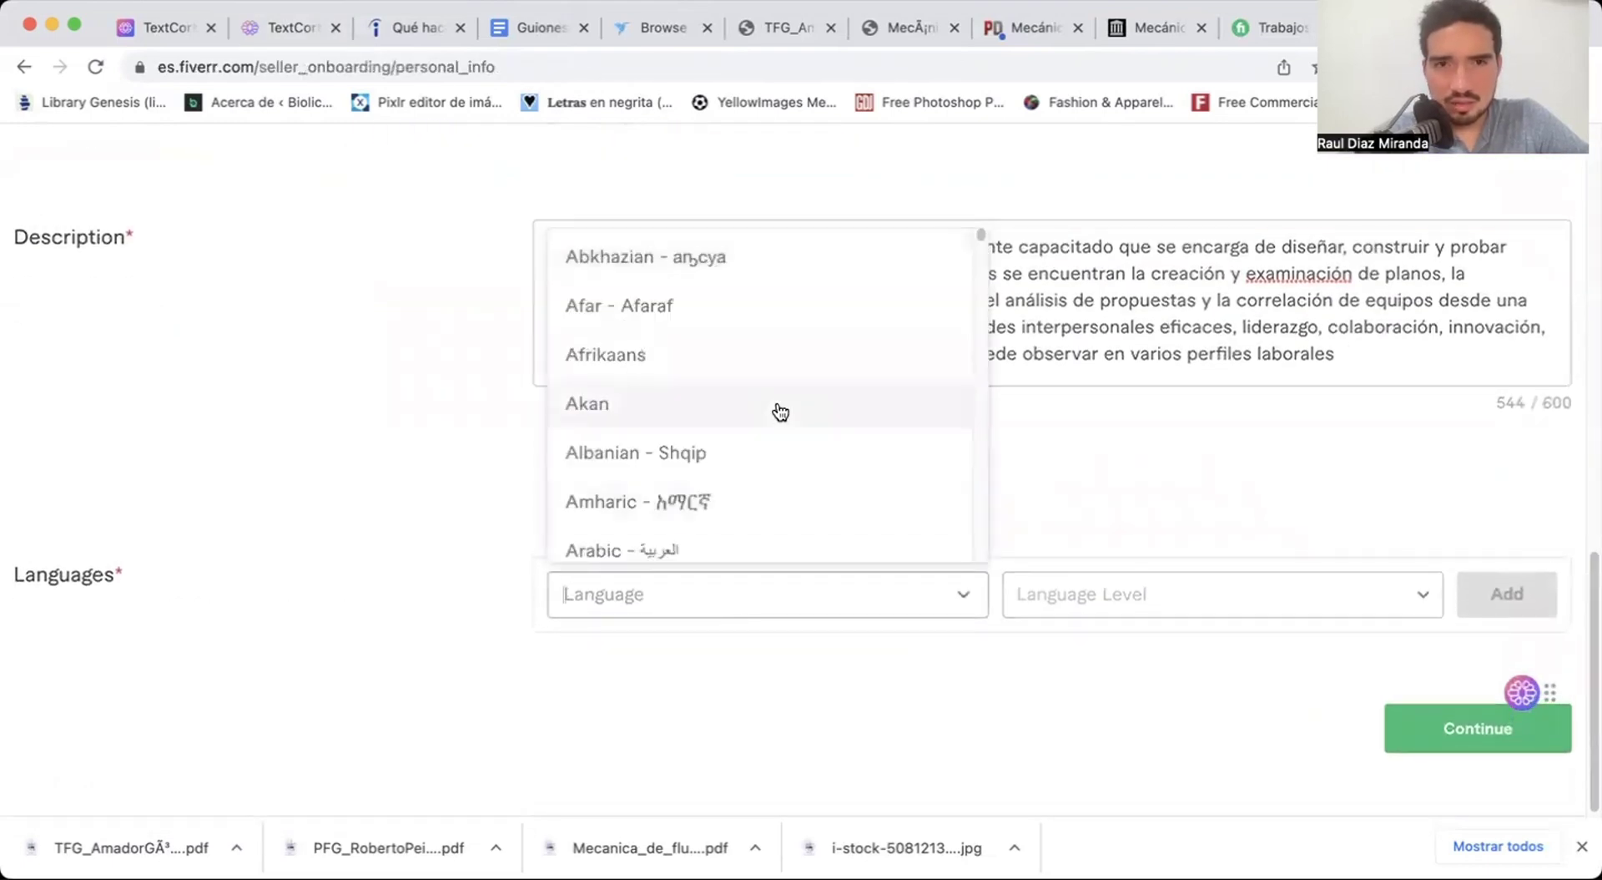
type("spa")
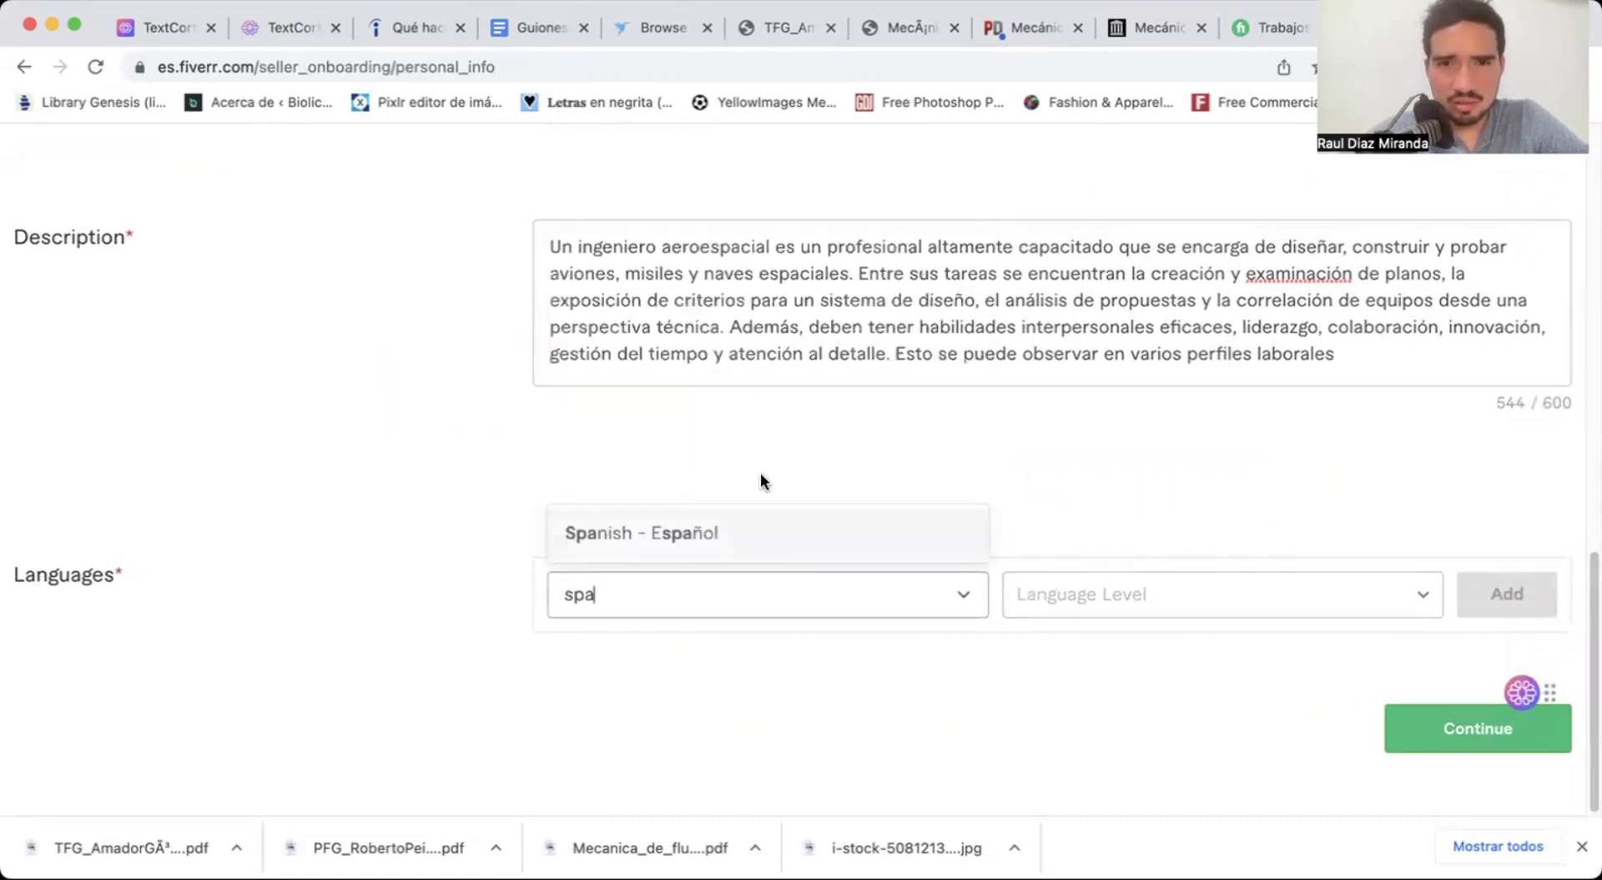
left_click(747, 534)
left_click(1166, 590)
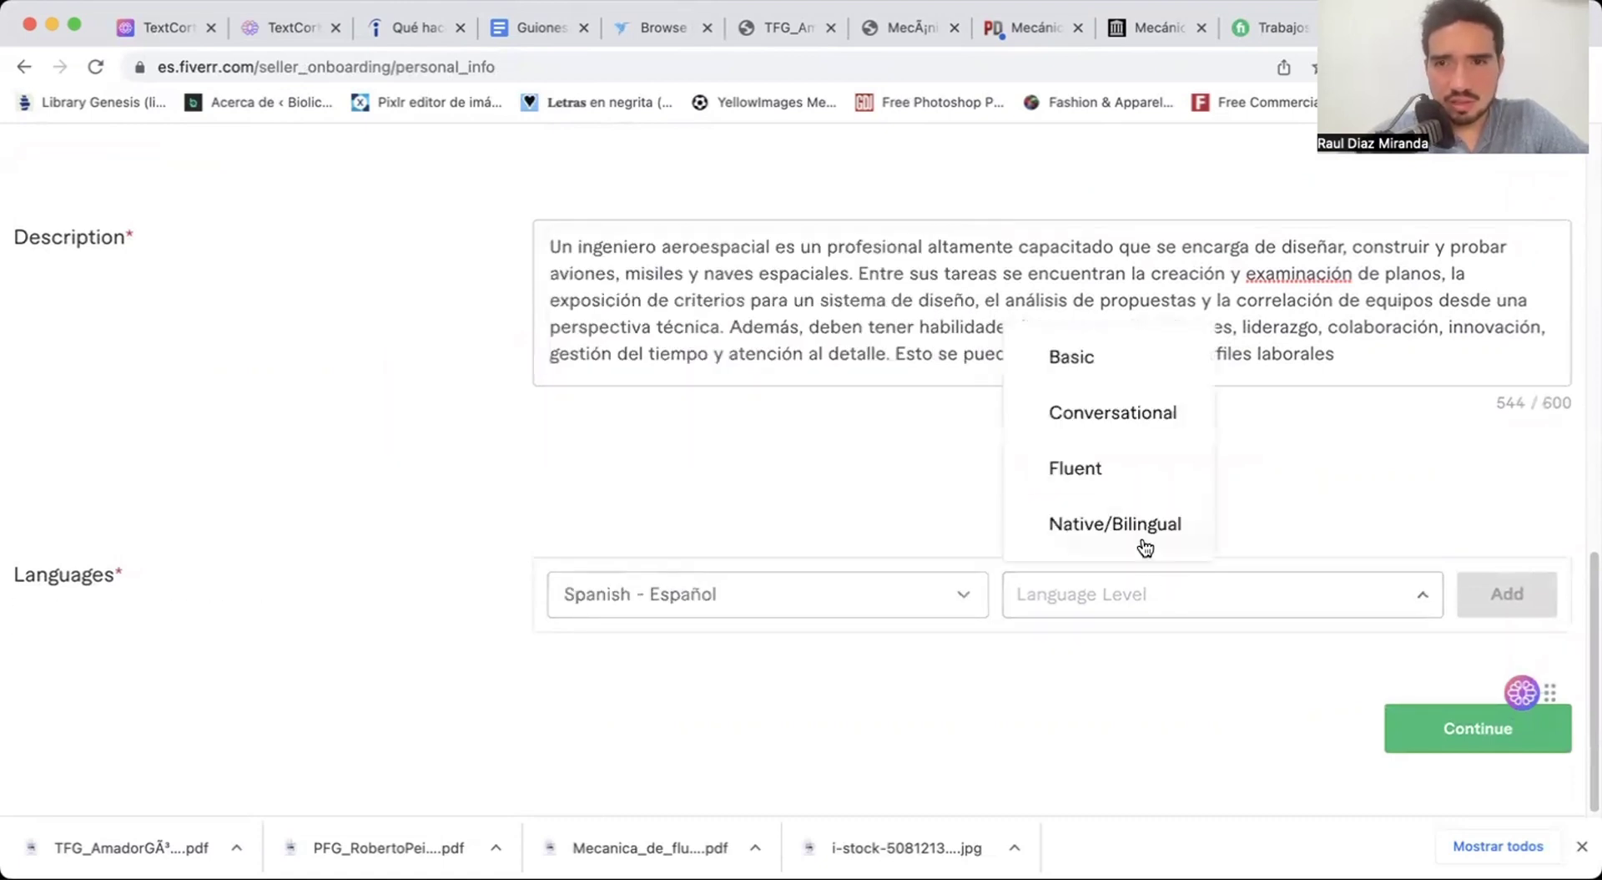
left_click(1145, 527)
left_click(1475, 587)
left_click(1437, 725)
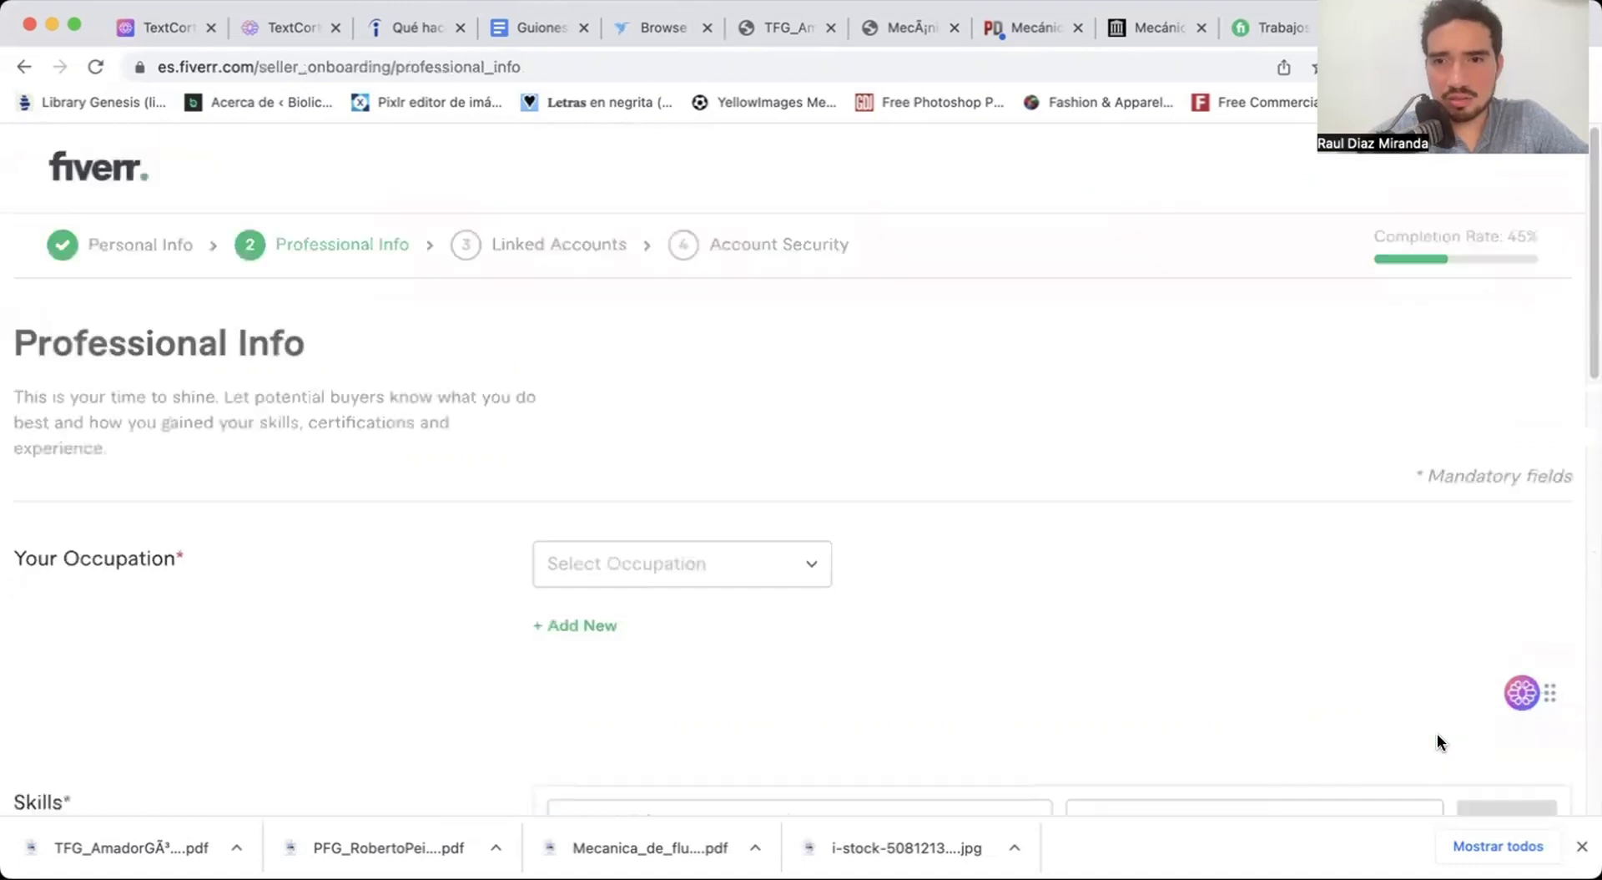
Set the occupation to Writing & Translation in the Professional Info form.
scroll(1022, 592, "down", 3)
left_click(719, 341)
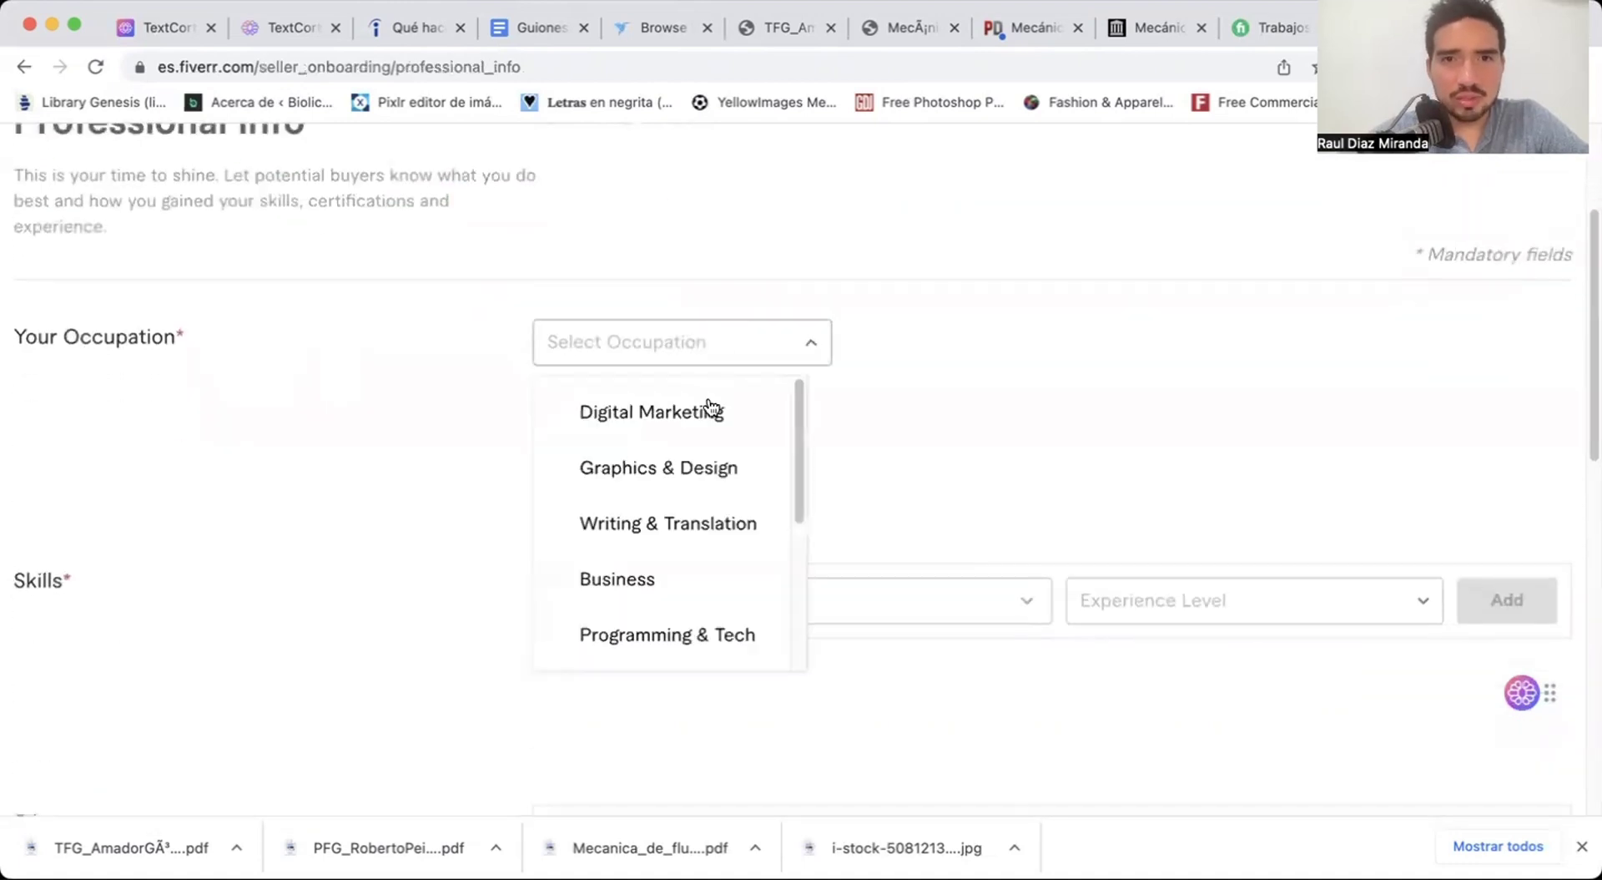
scroll(712, 523, "down", 4)
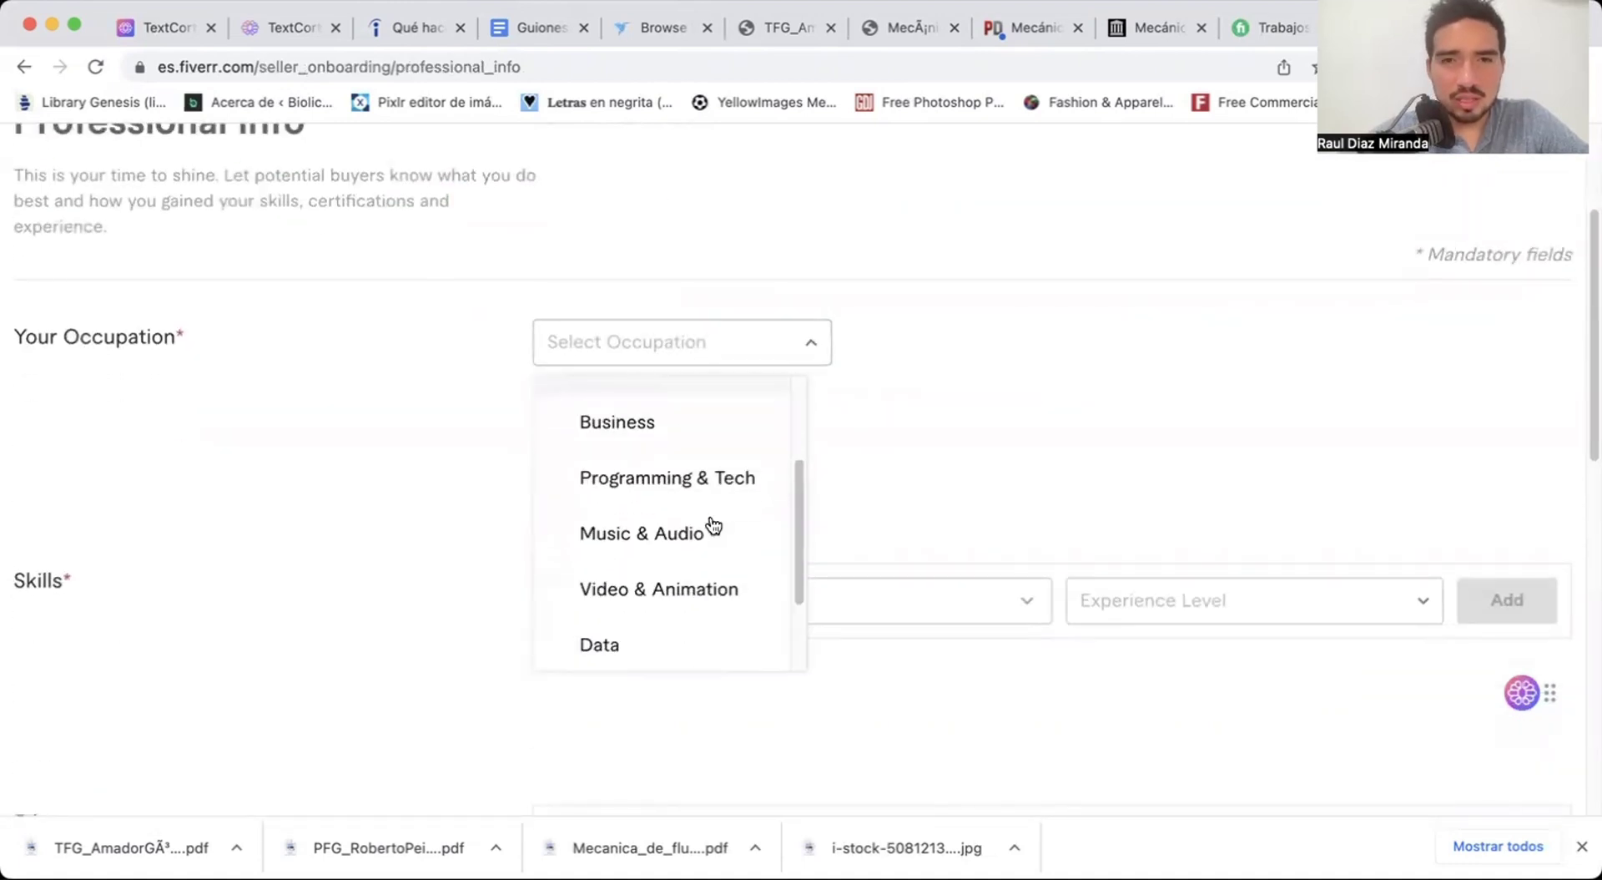
scroll(712, 513, "up", 4)
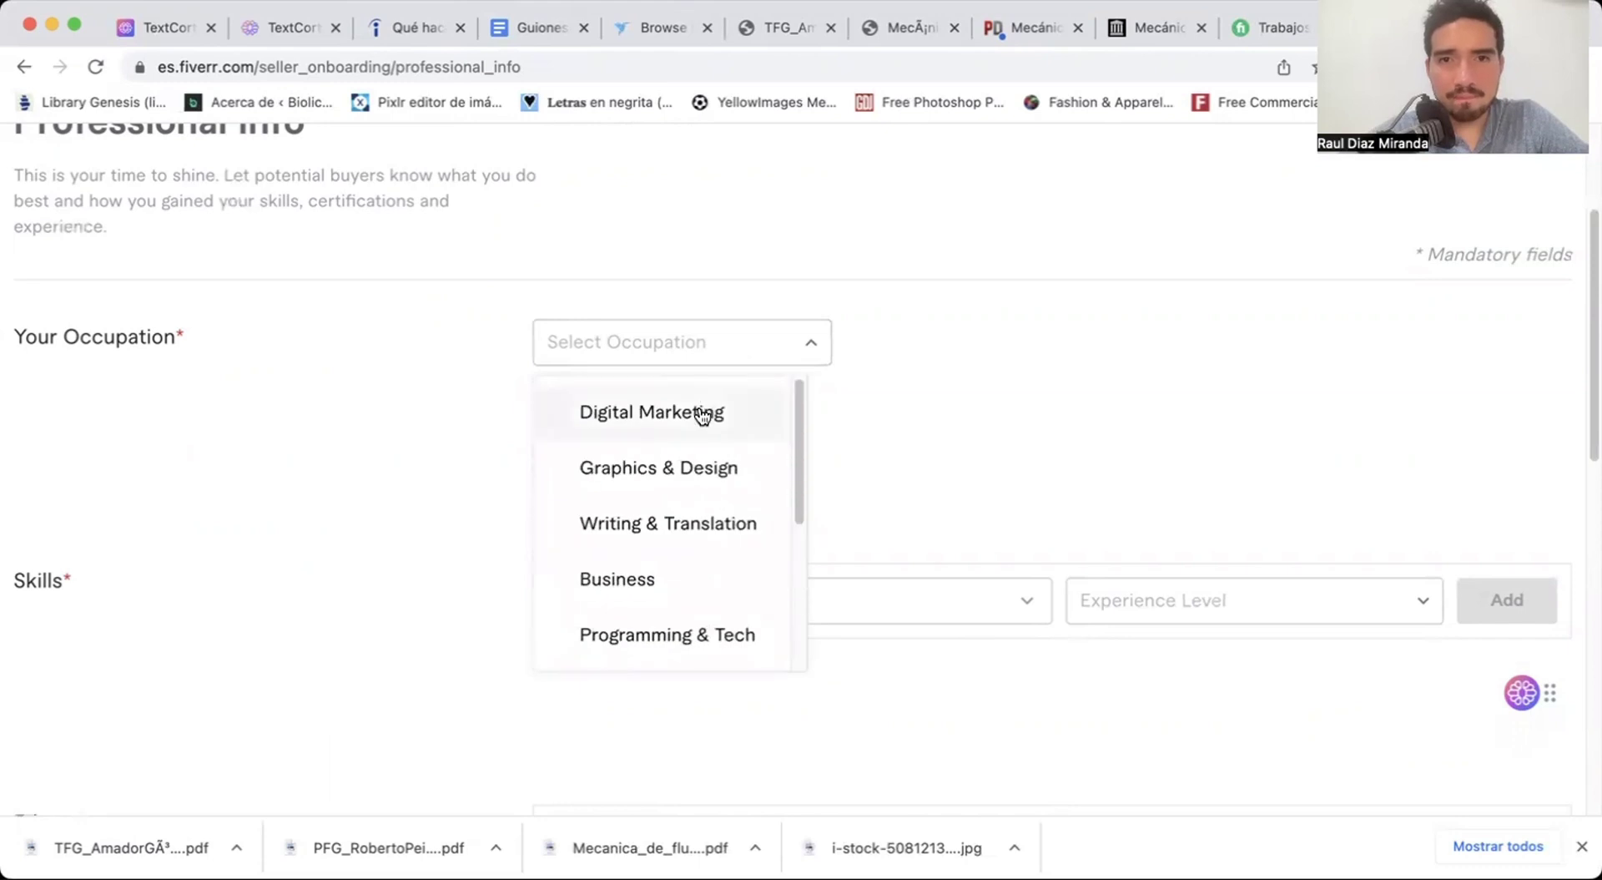
left_click(705, 539)
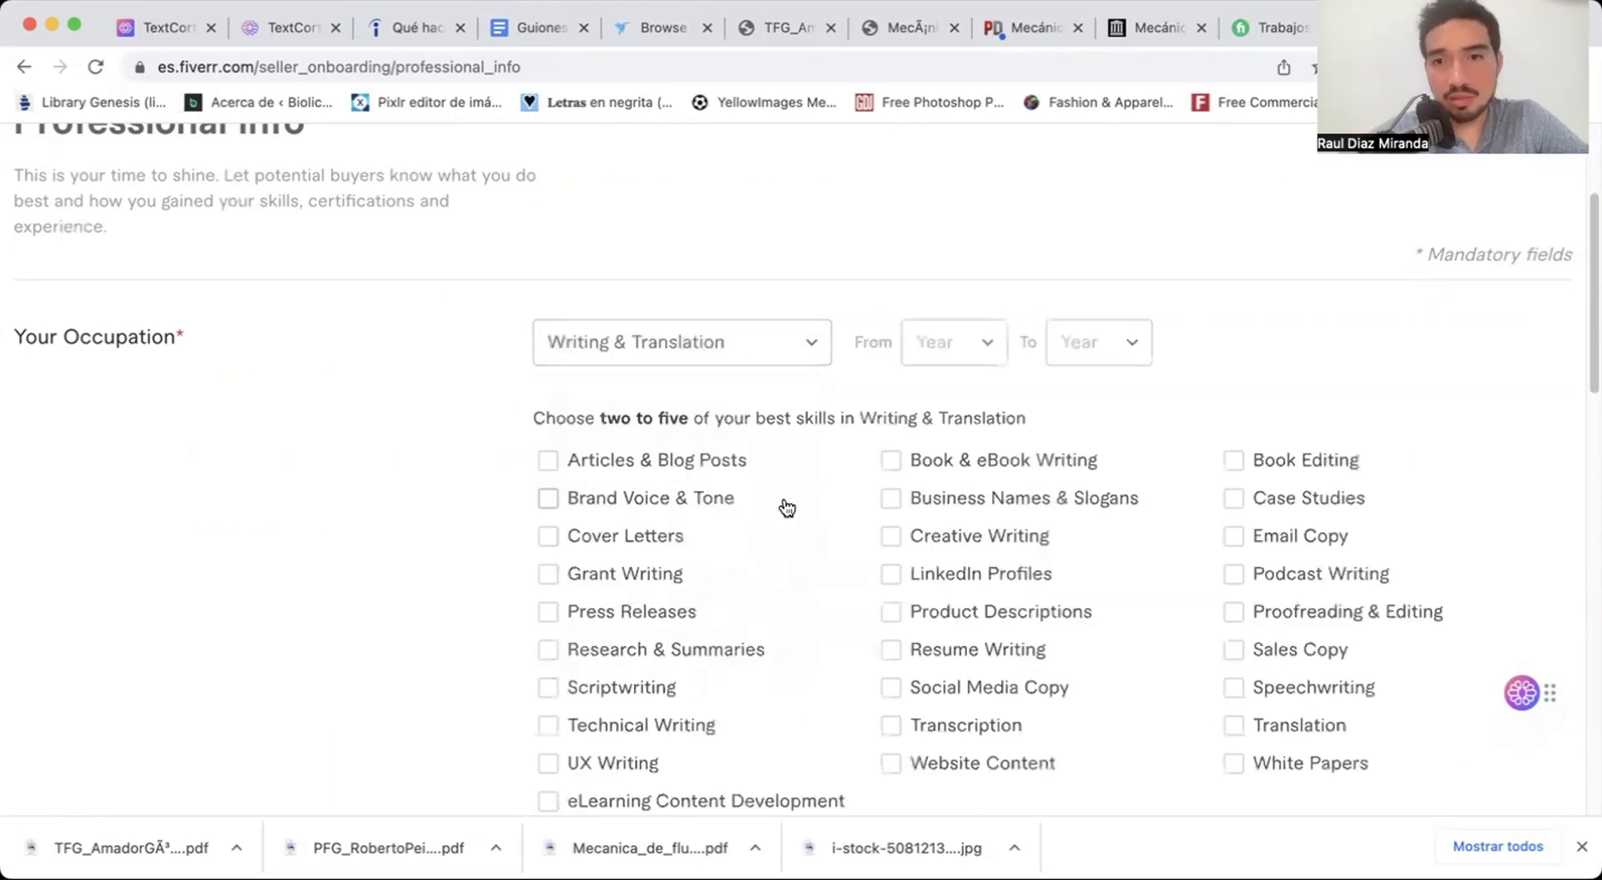
Mark Creative Writing, Articles & Blog Posts and Brand Voice & Tone as the best Writing & Translation skills.
scroll(784, 508, "down", 2)
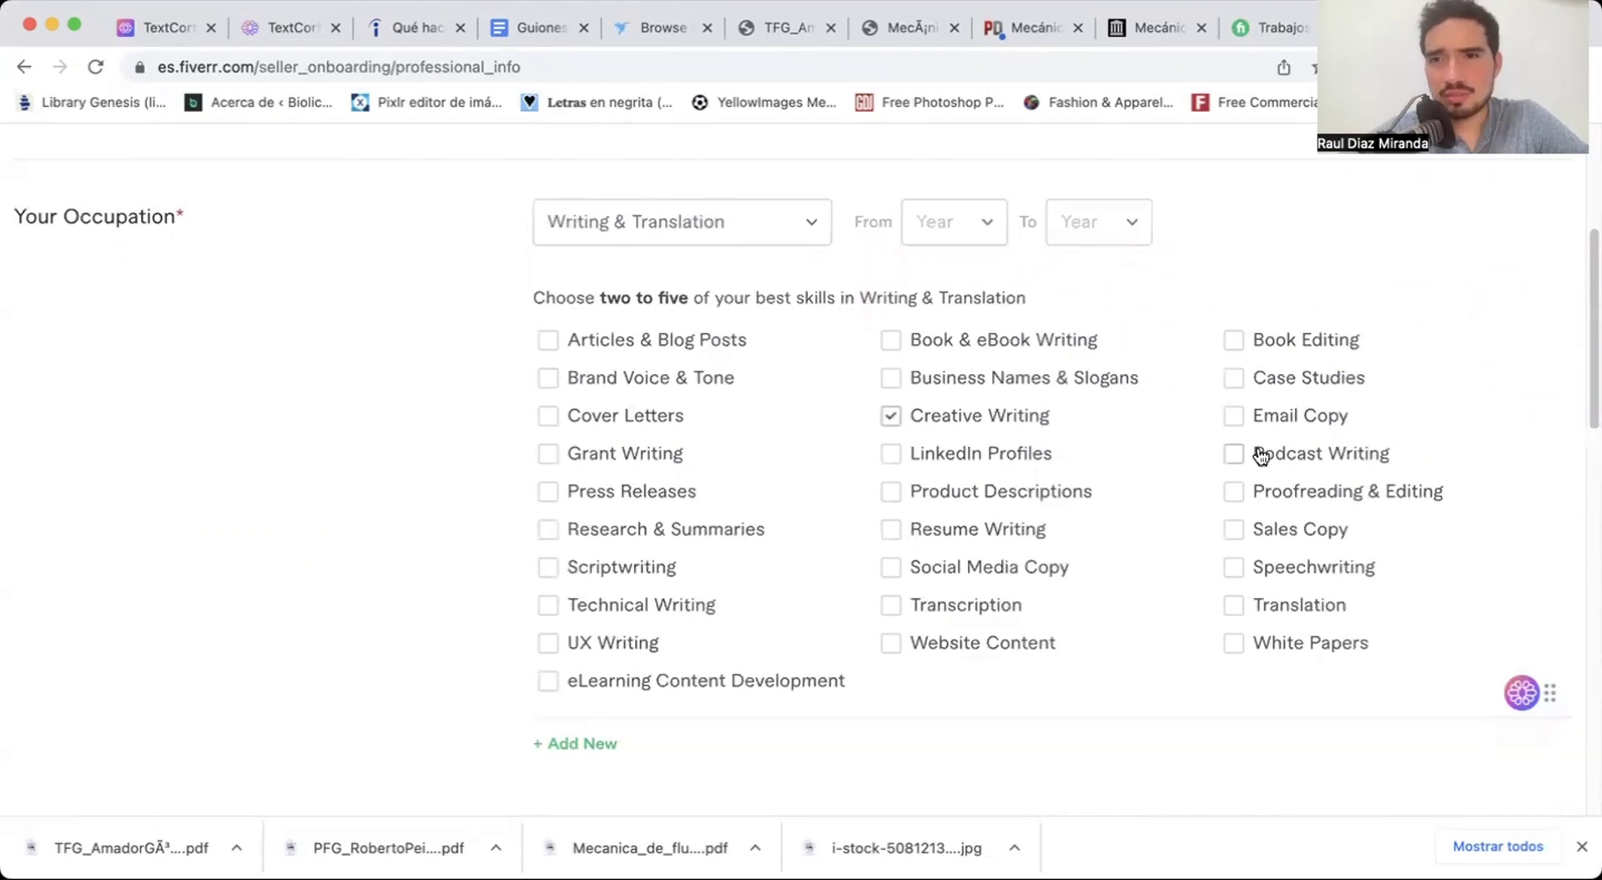
scroll(1192, 547, "down", 4)
scroll(1192, 546, "up", 3)
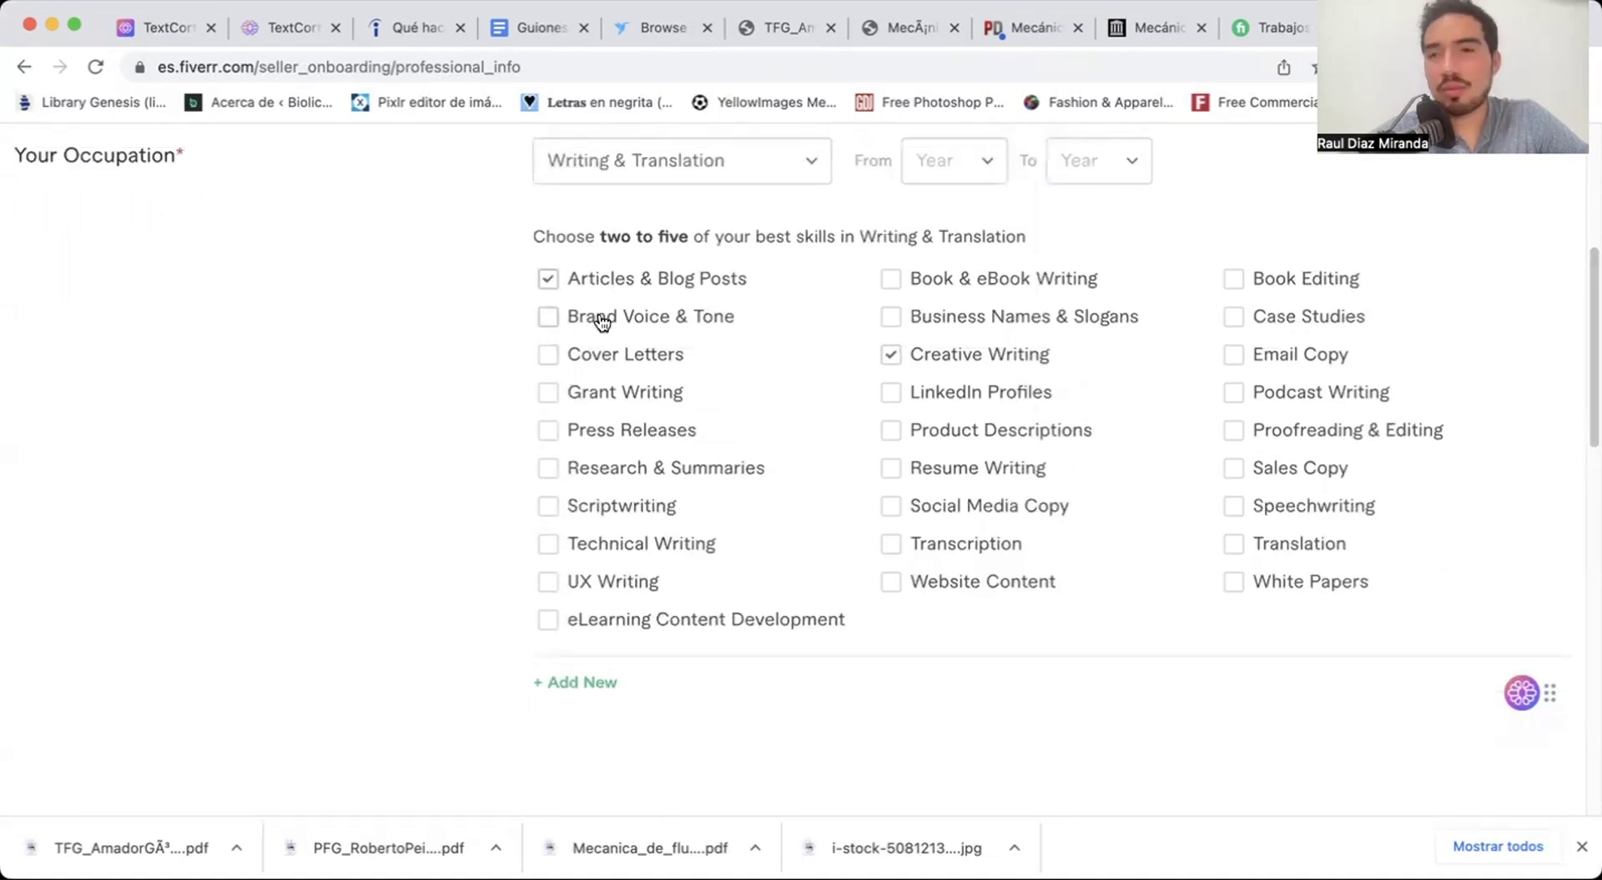
left_click(548, 322)
scroll(845, 559, "down", 5)
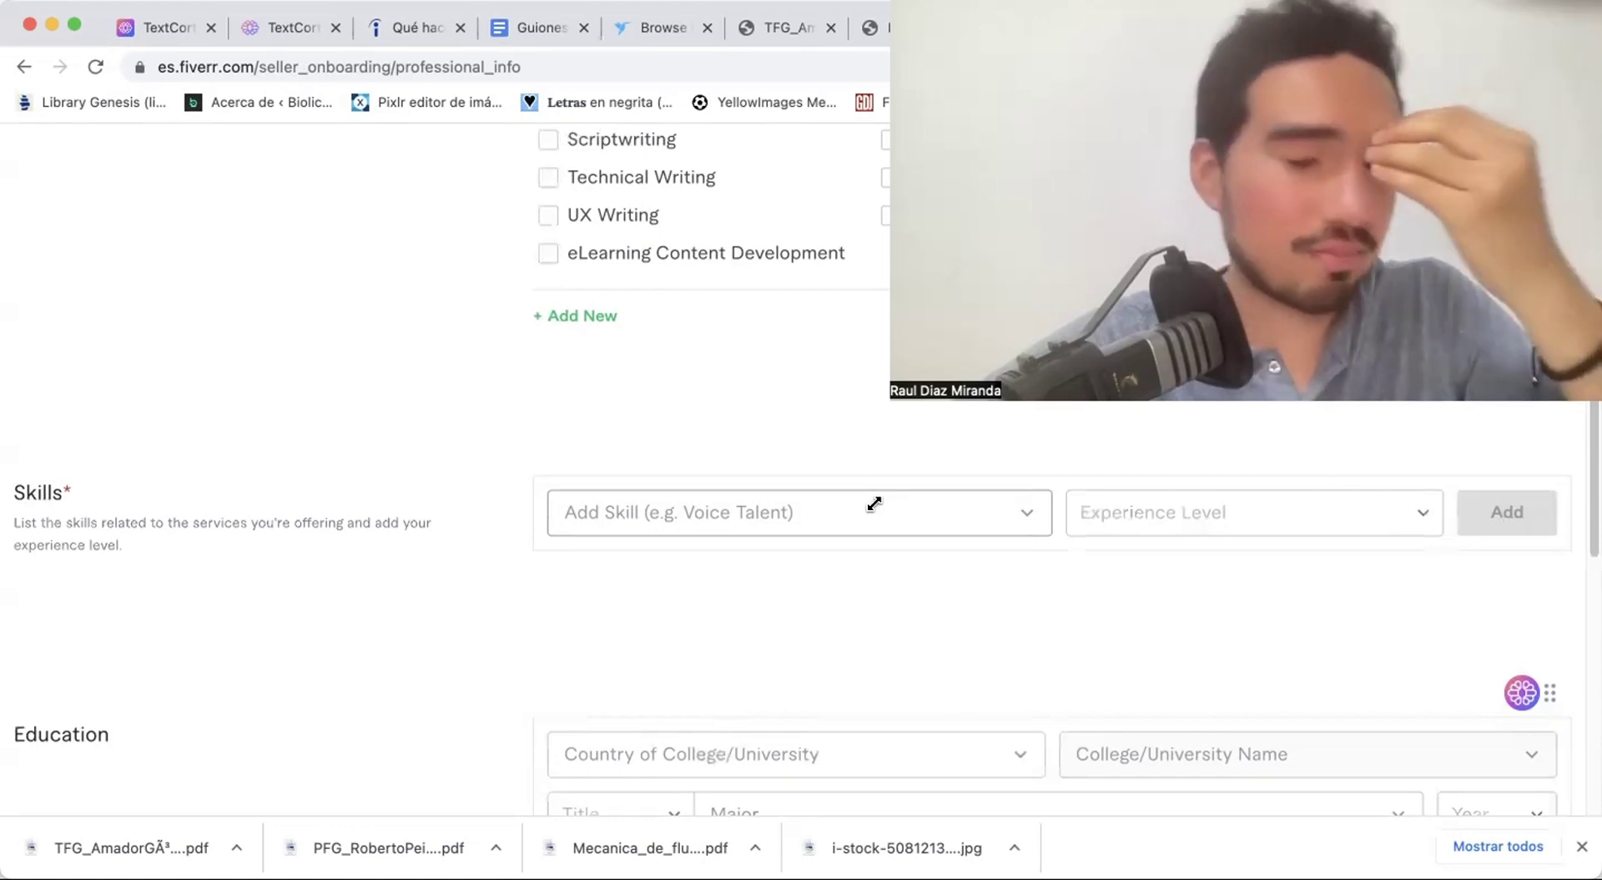
Look up "copy" as a skill to add in the Skills section of Professional Info.
scroll(910, 476, "down", 2)
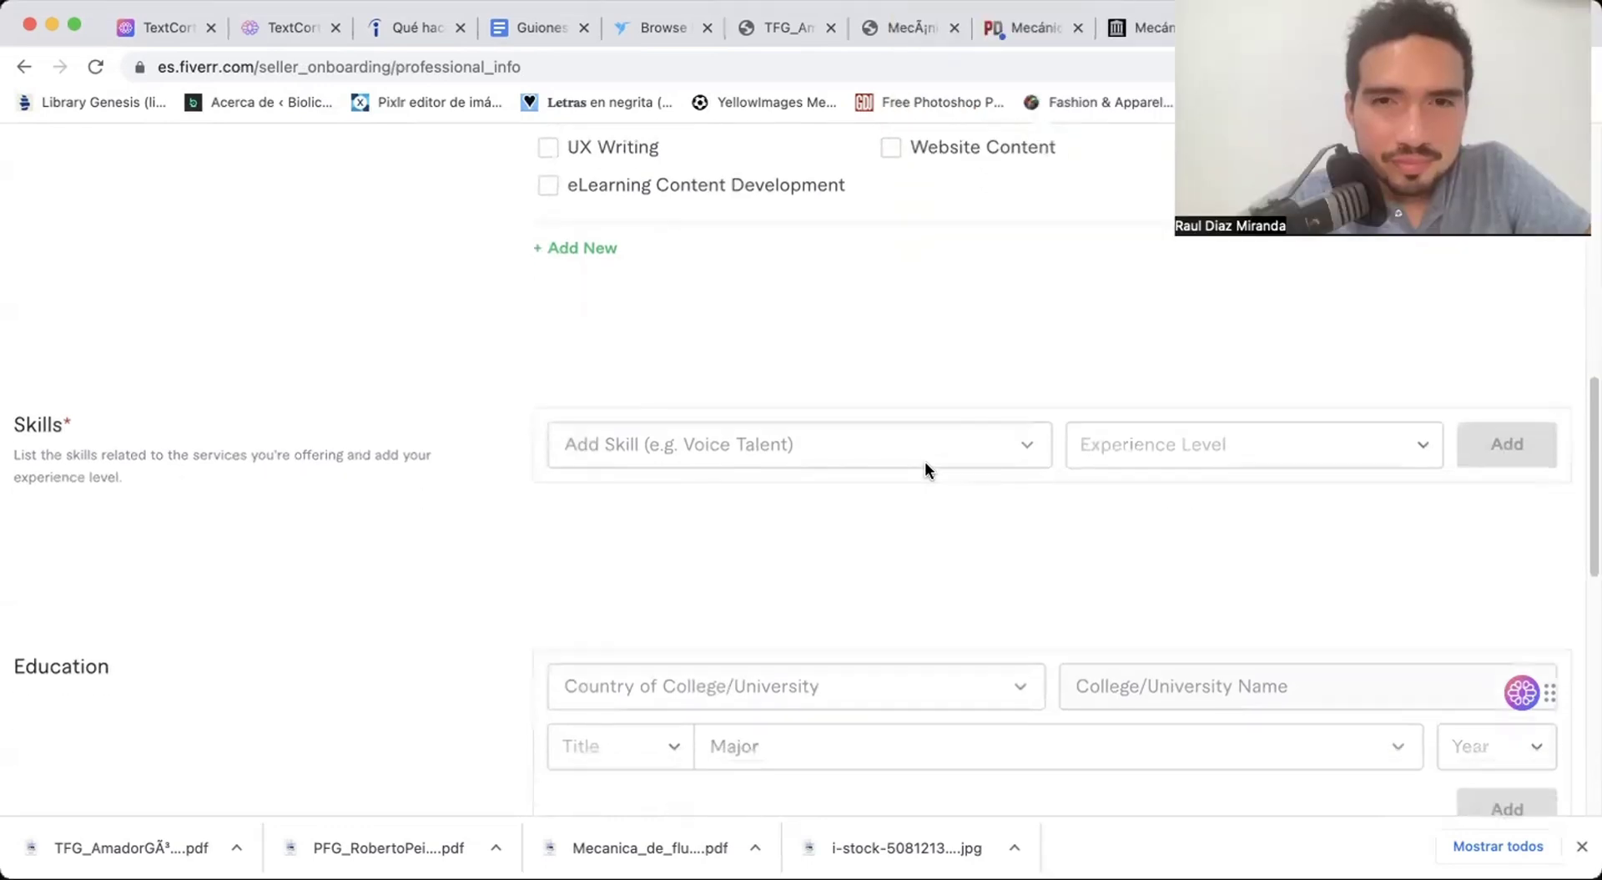
left_click(843, 414)
left_click(780, 412)
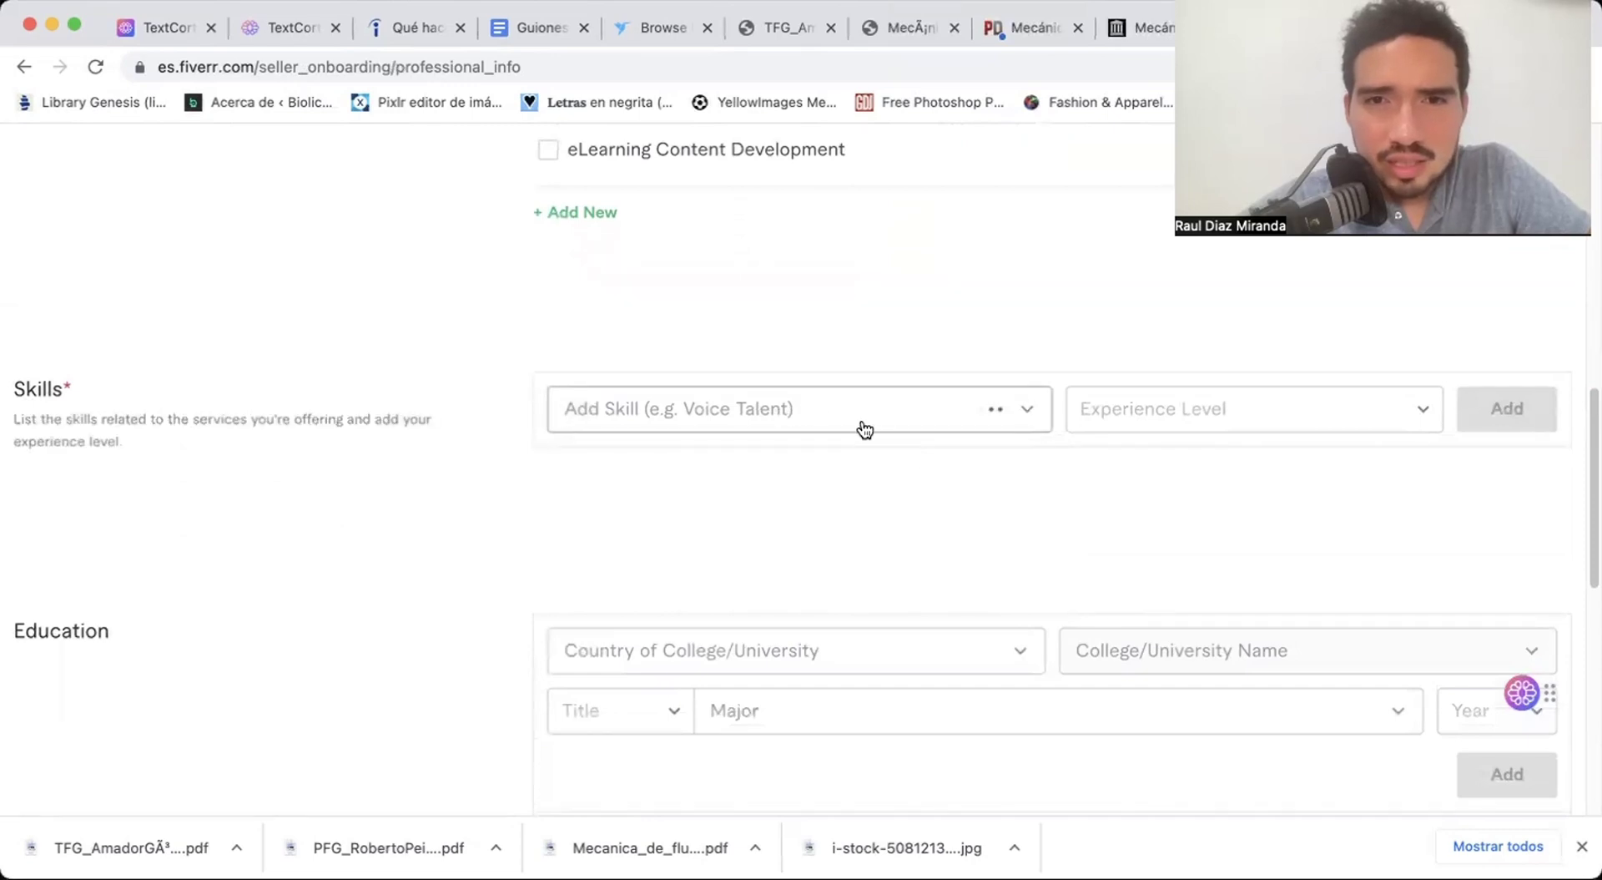
scroll(910, 446, "up", 1)
left_click(1119, 440)
left_click(819, 443)
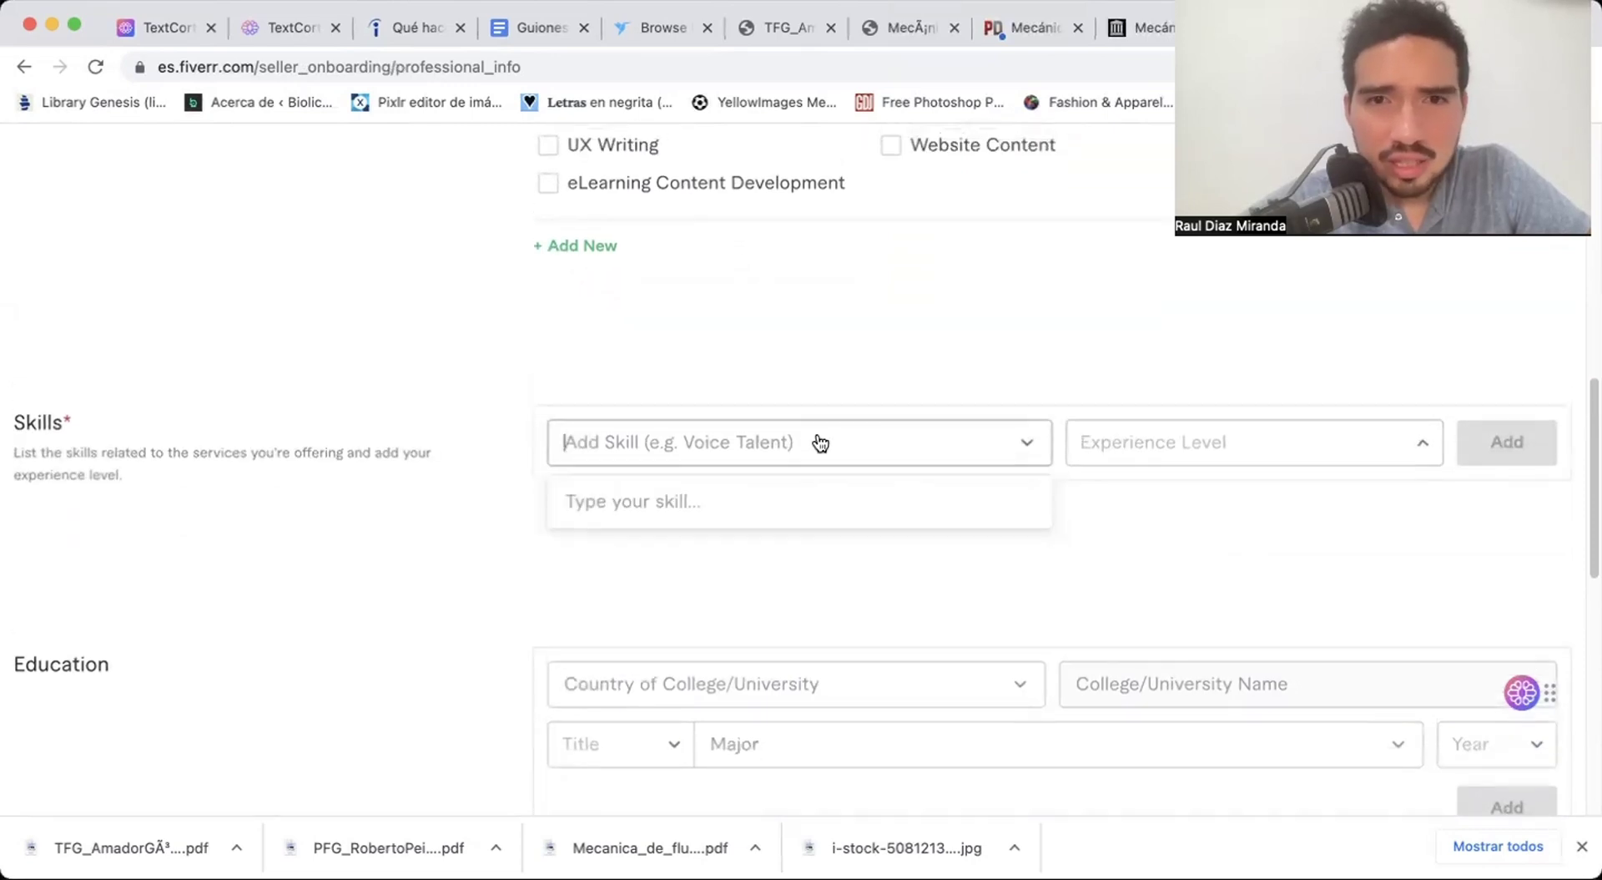
type("copy")
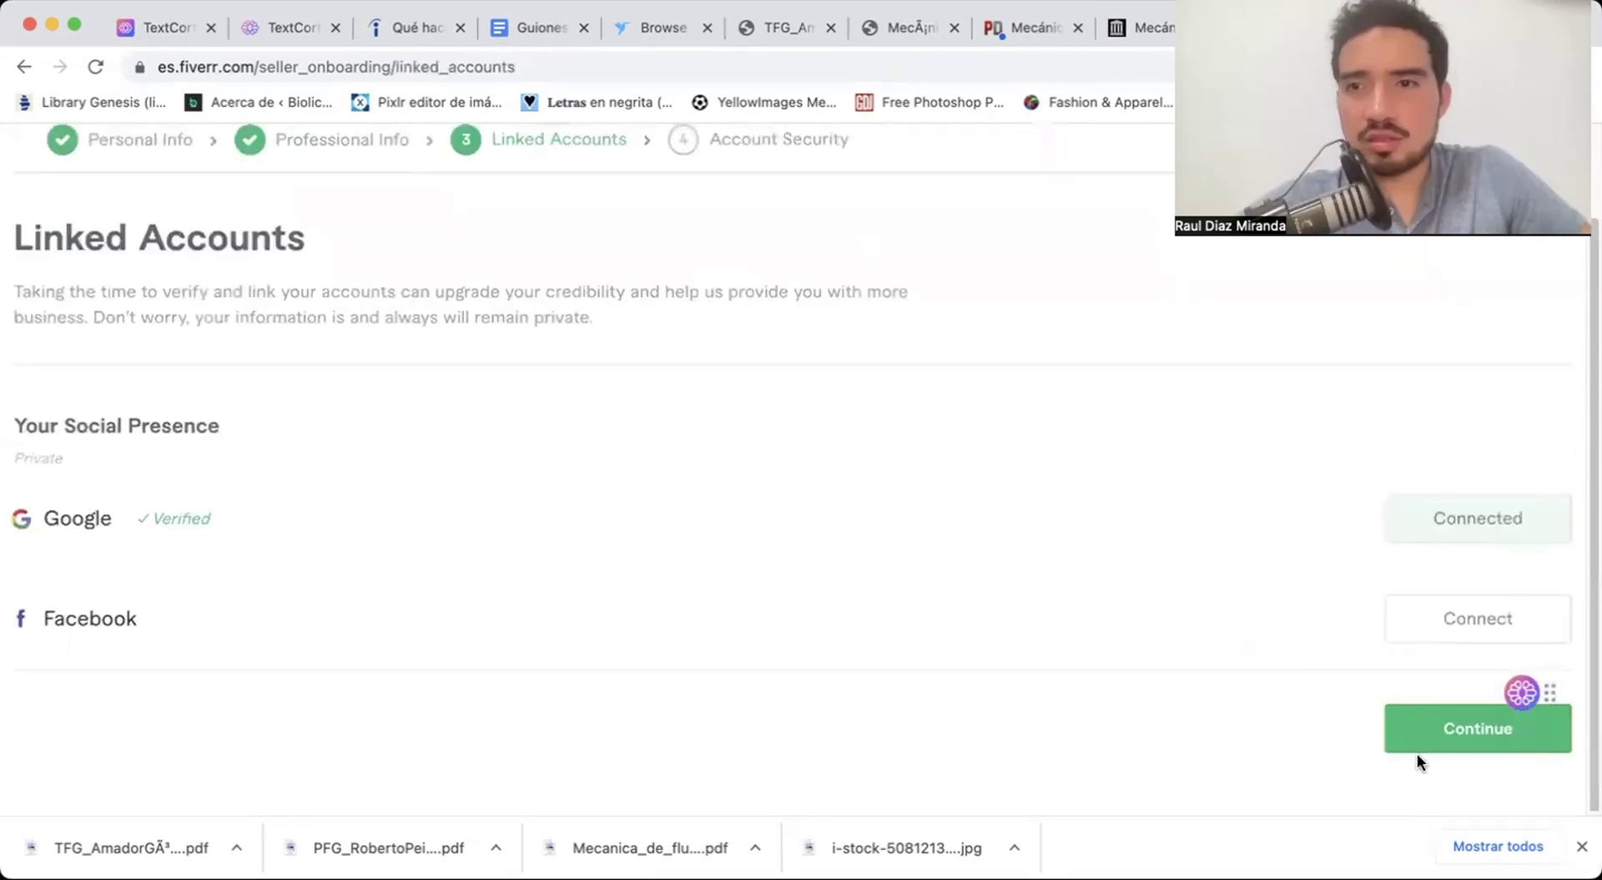
Try to continue past Linked Accounts and Account Security to the first gig, and leave the unfinished onboarding for the Fiverr home page.
left_click(1417, 754)
scroll(1252, 668, "up", 1)
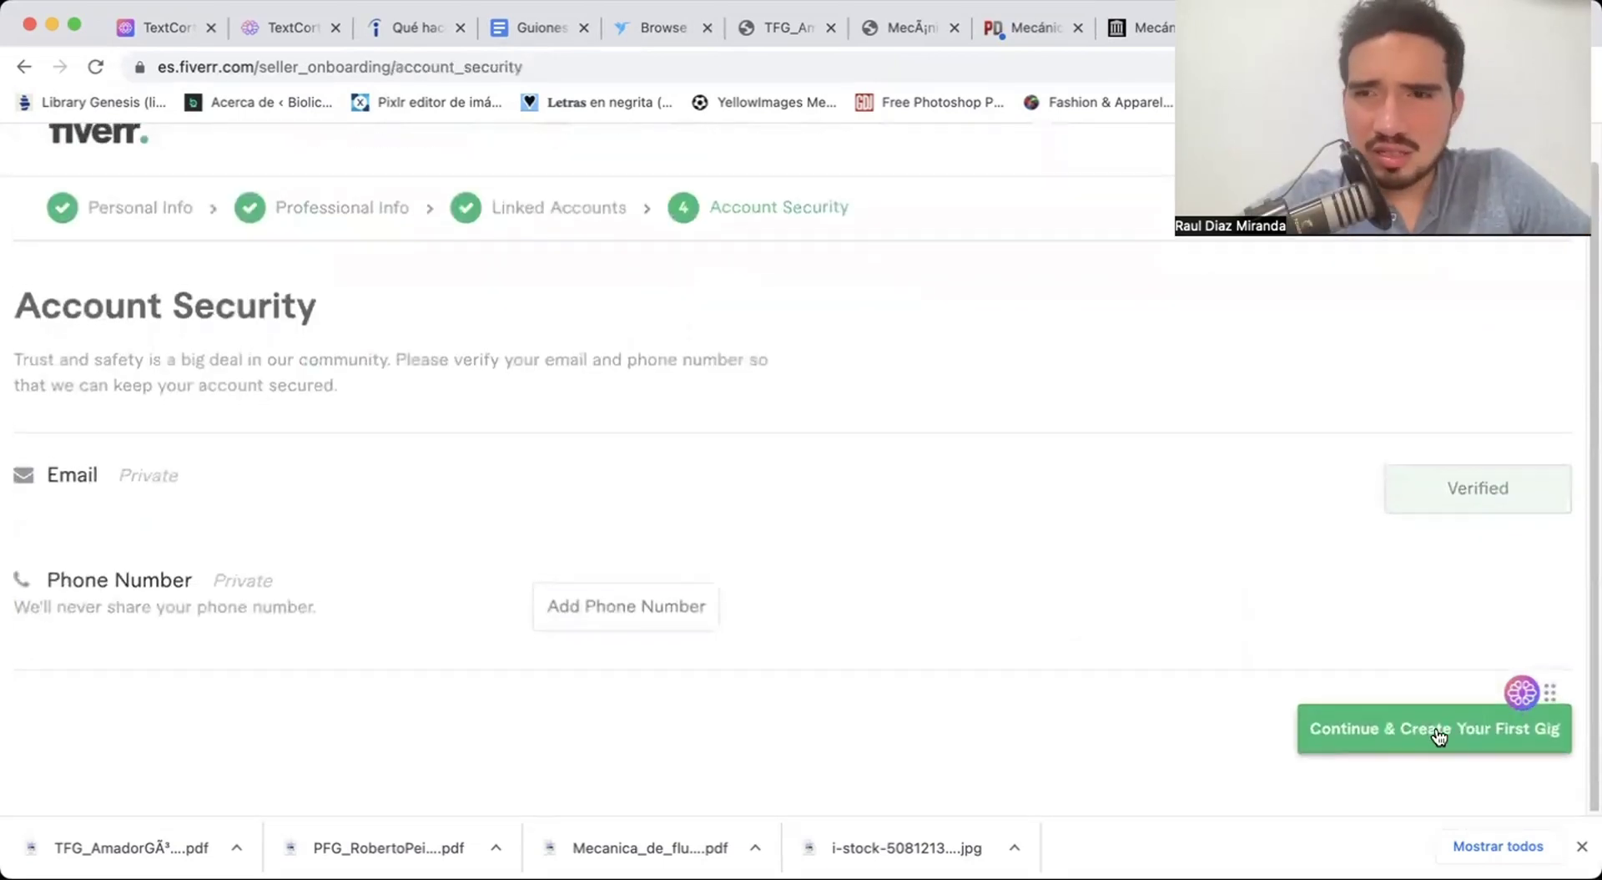
left_click(1384, 742)
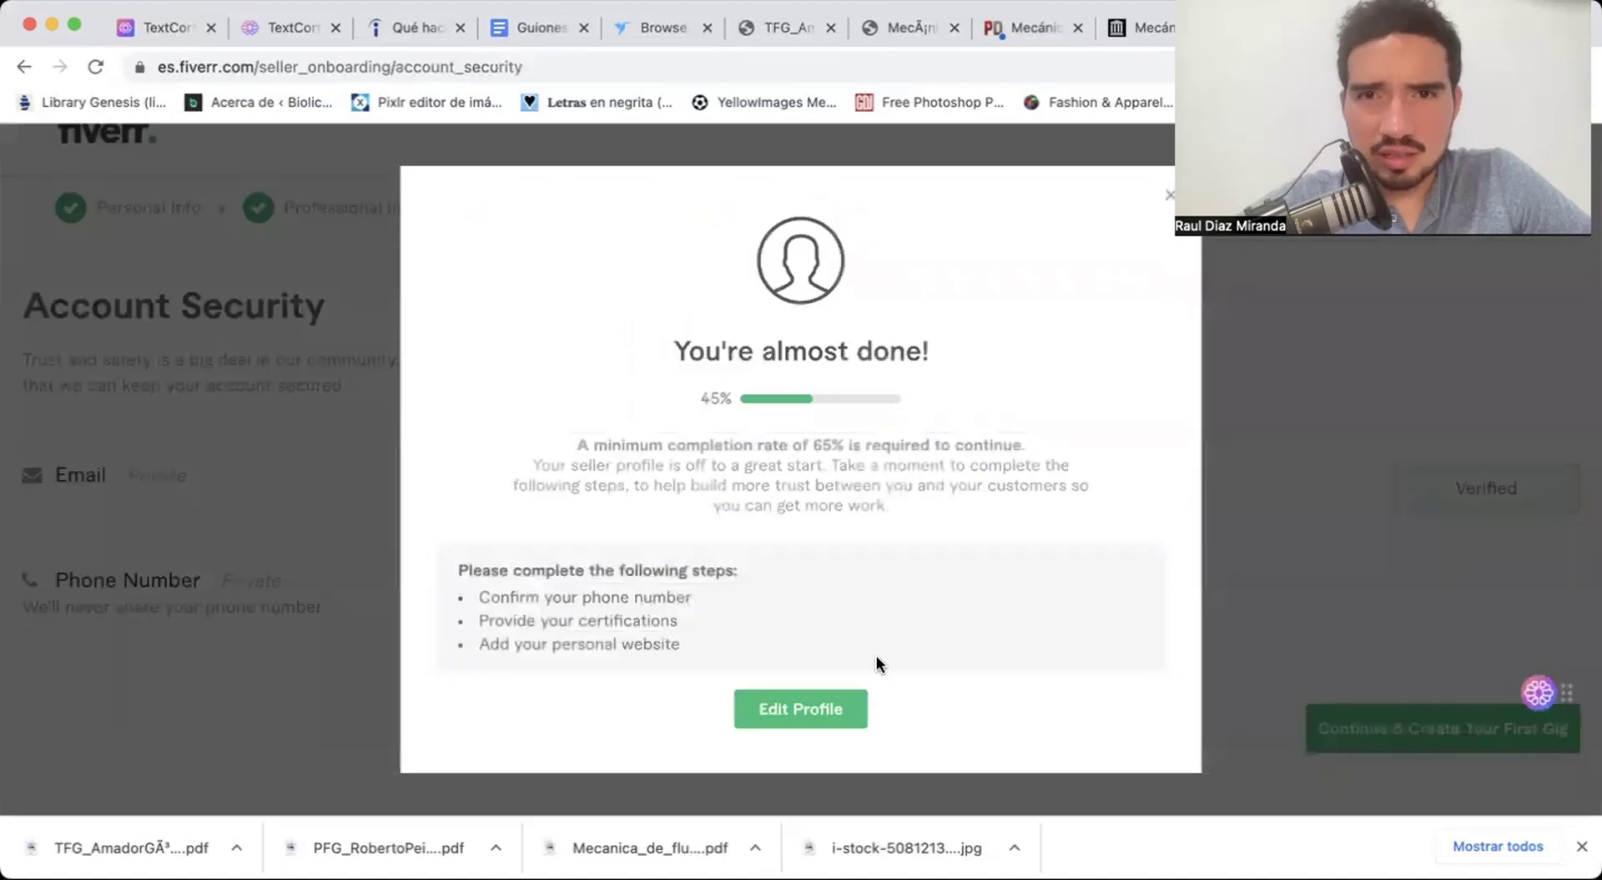
left_click(156, 180)
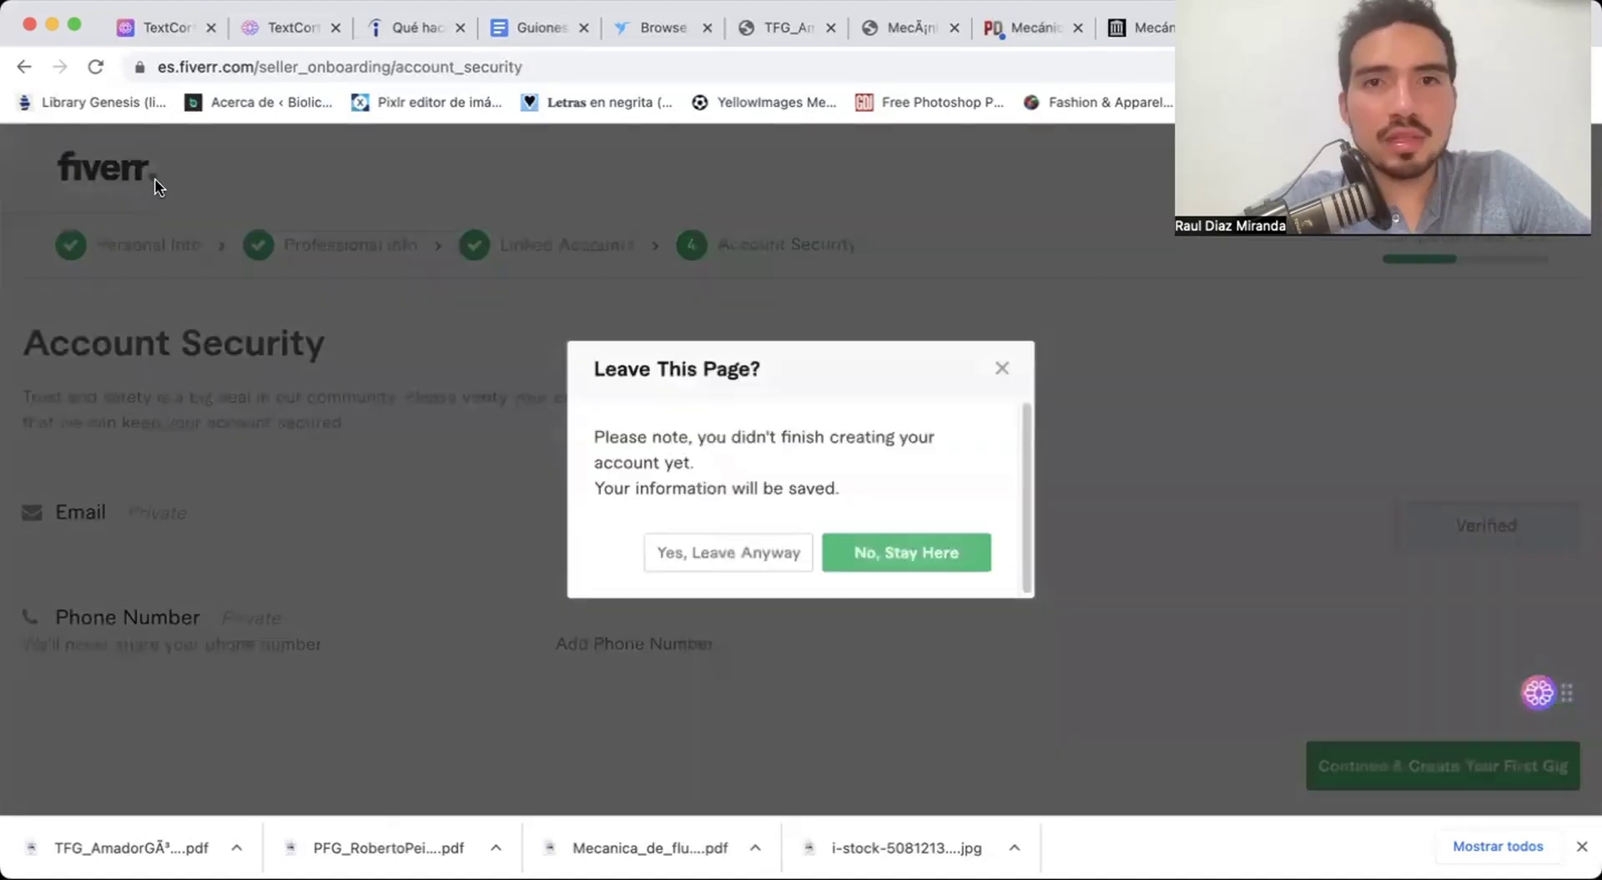
left_click(754, 553)
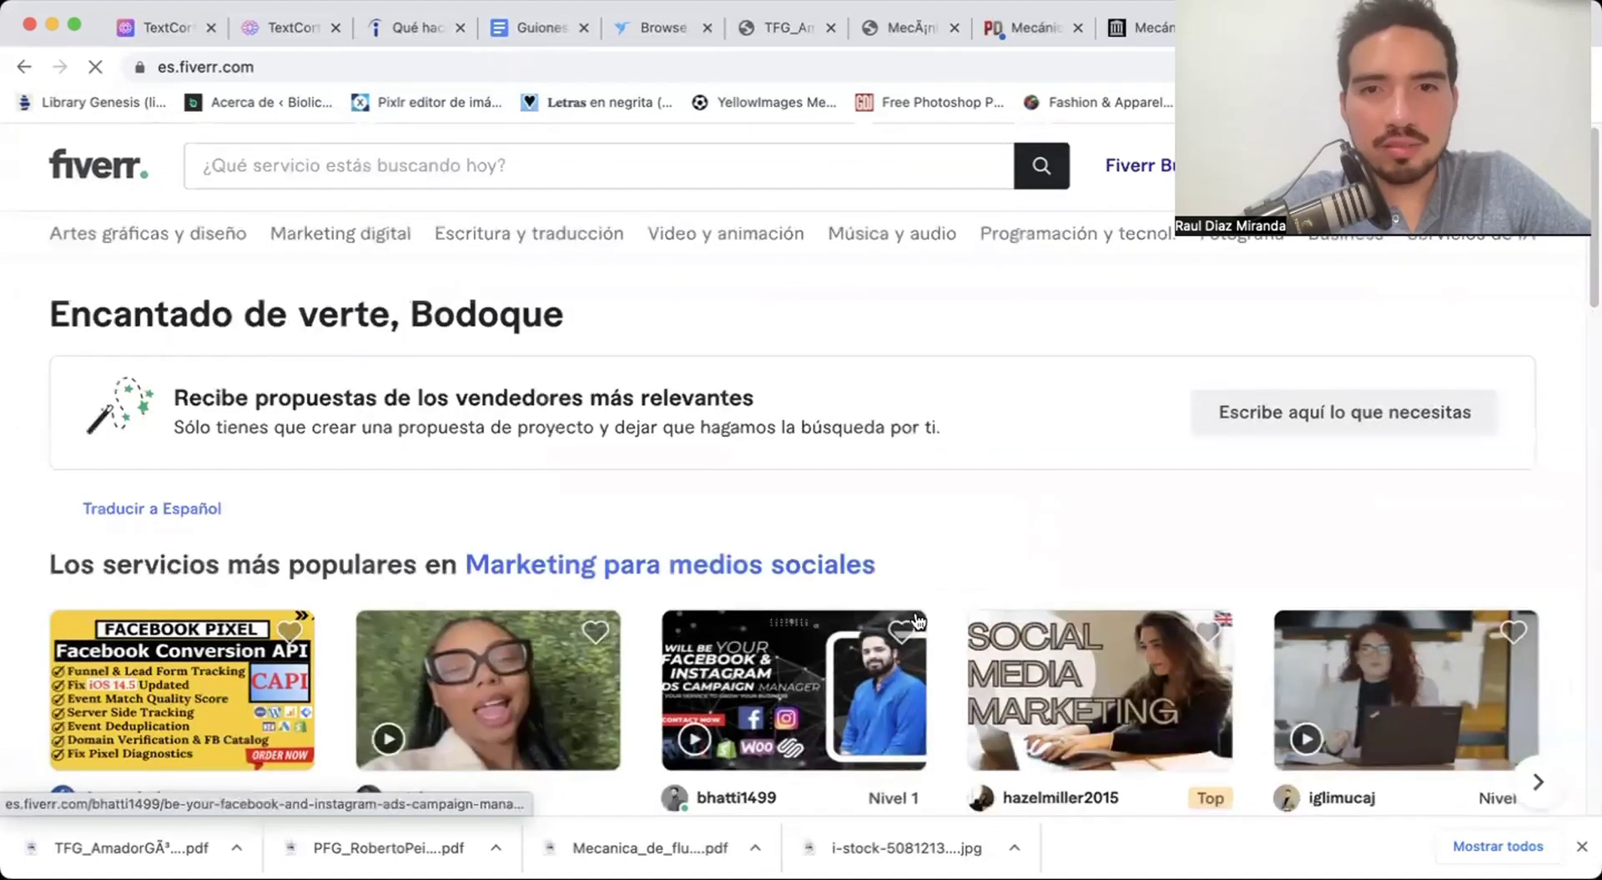
Search Fiverr for "copywriting" services.
scroll(803, 516, "down", 4)
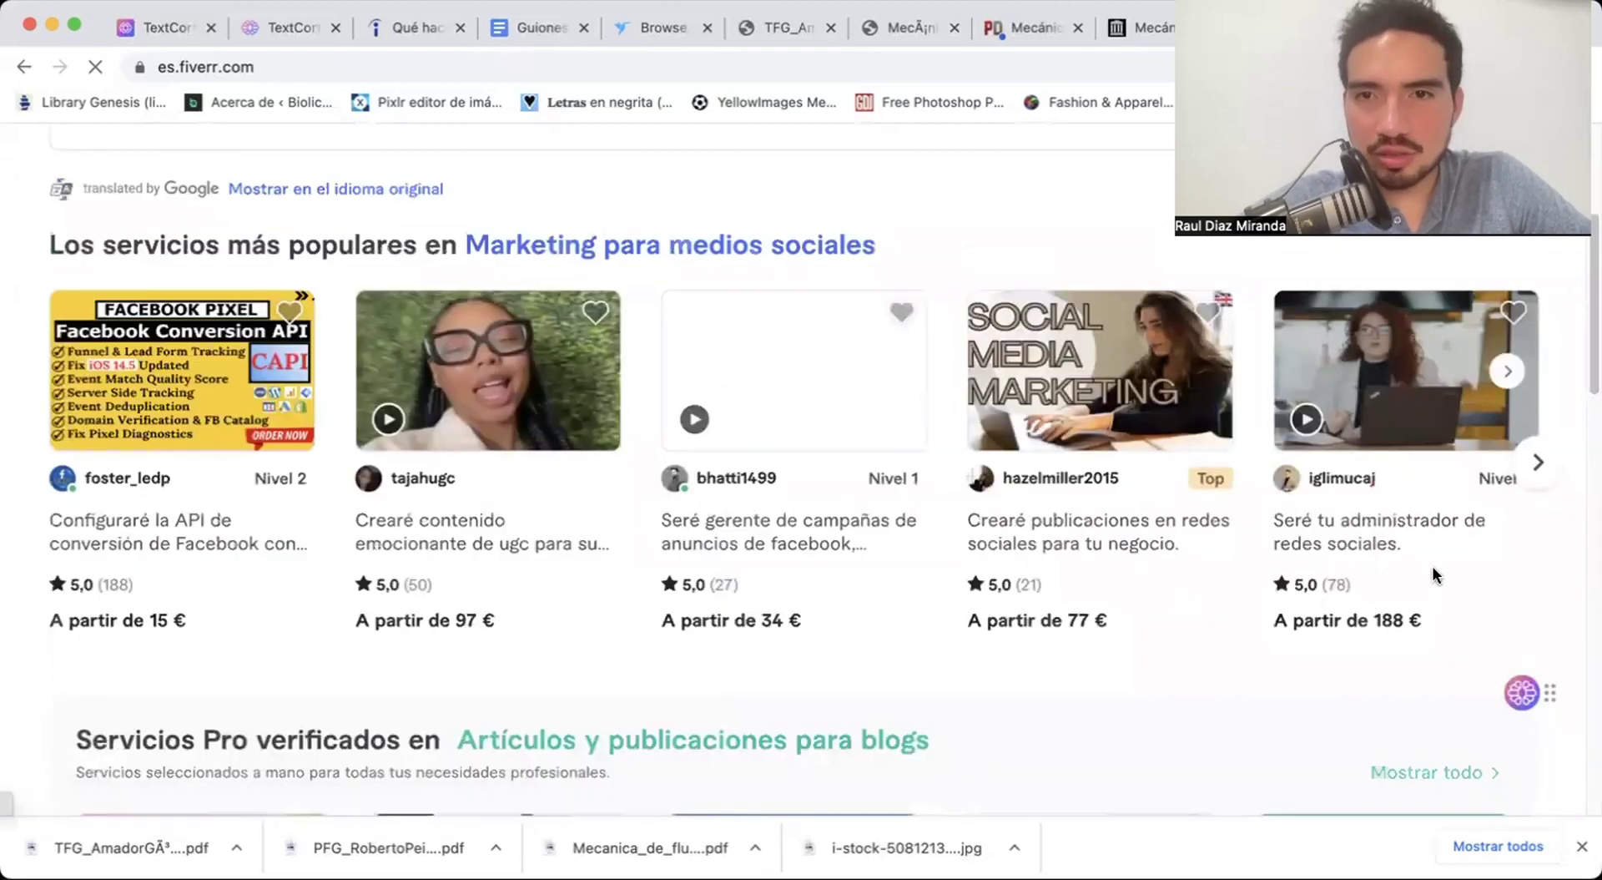
scroll(1074, 576, "up", 4)
left_click(618, 179)
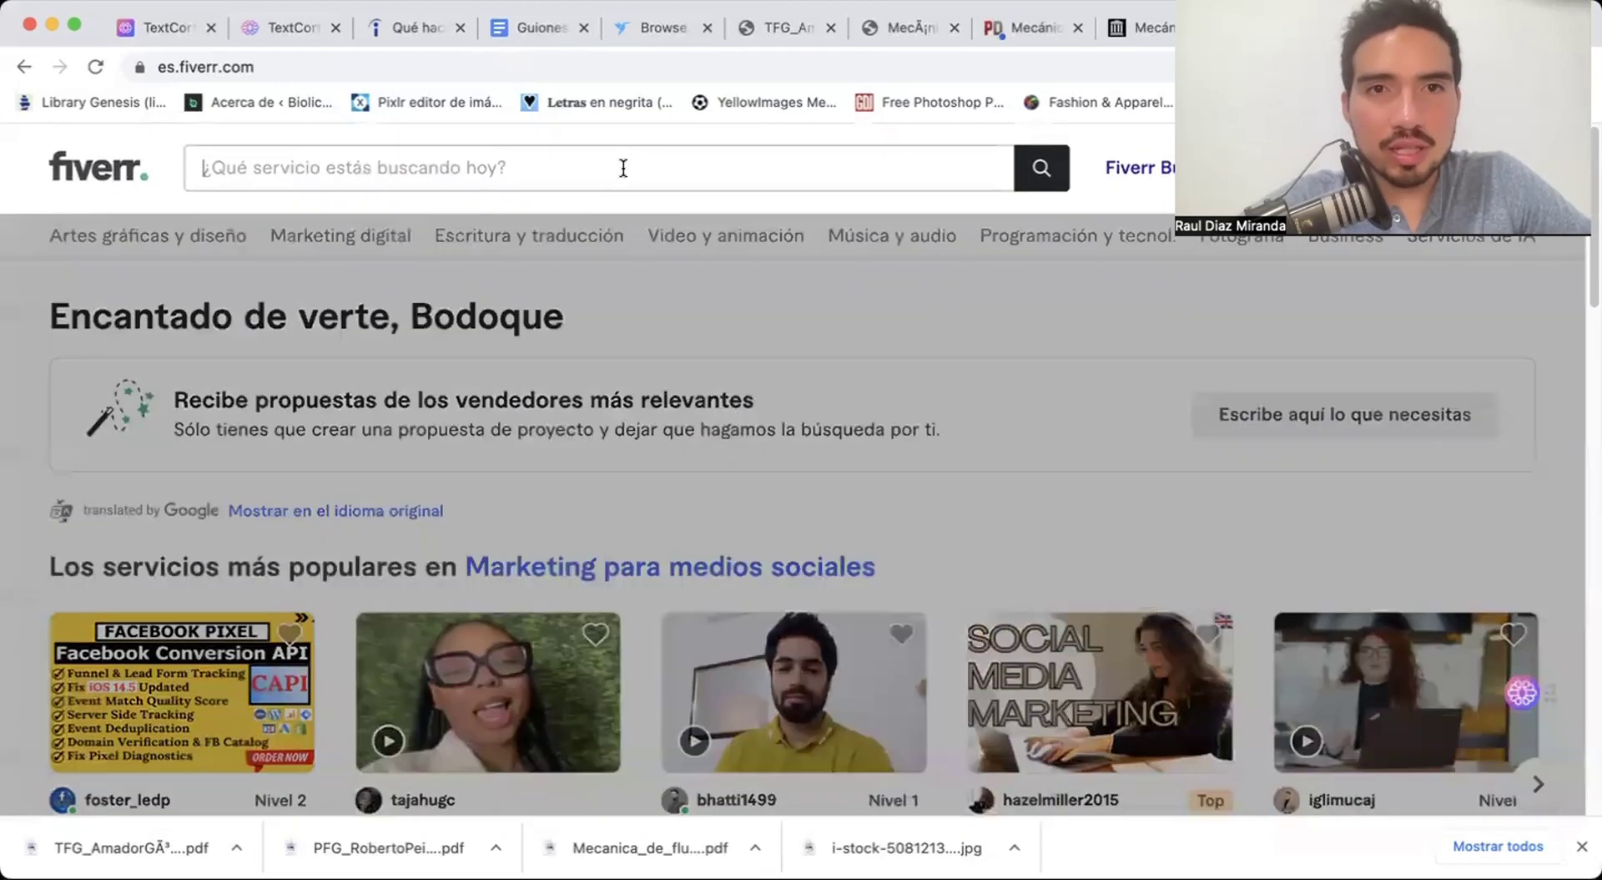
type("copywriting")
key("Return")
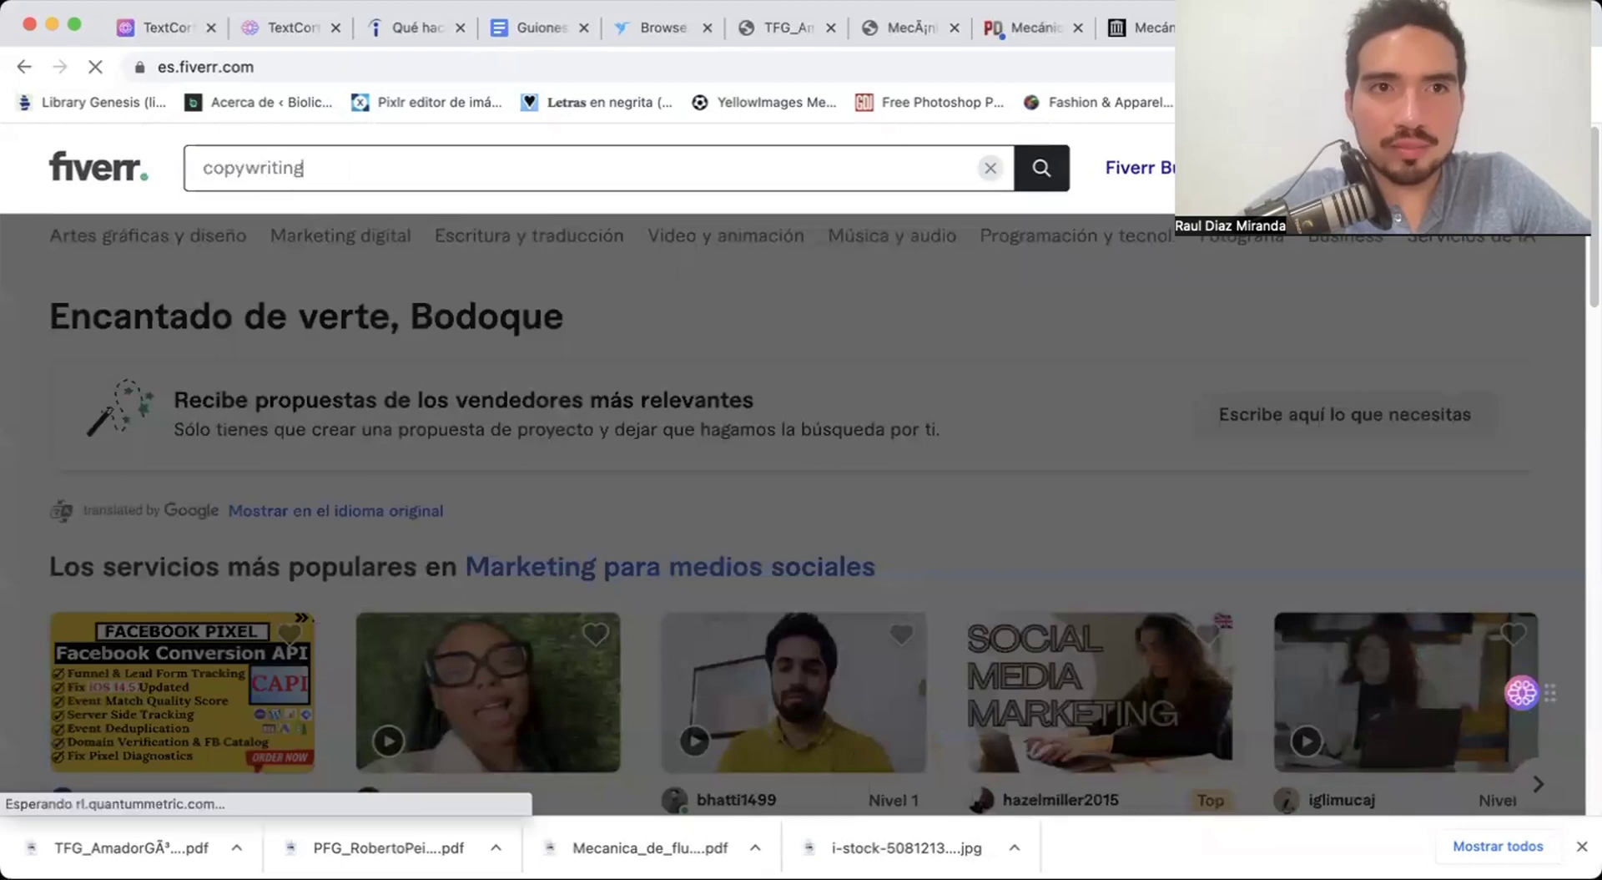
Examine the copywriting gigs in the search results, comparing sellers, ratings and starting prices.
scroll(868, 494, "down", 6)
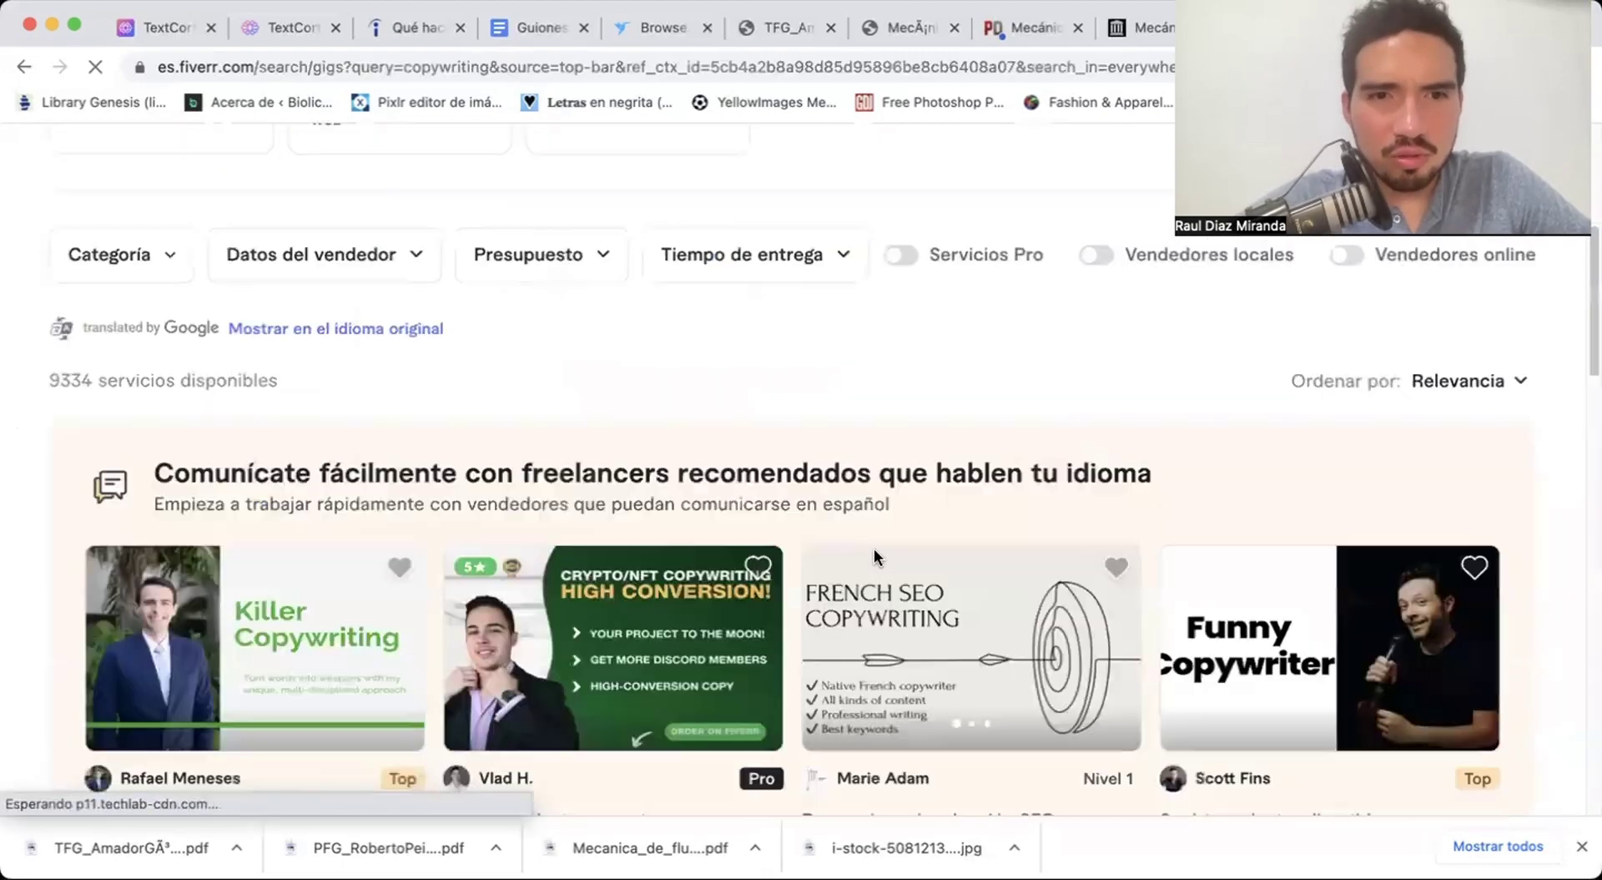
scroll(1441, 564, "down", 3)
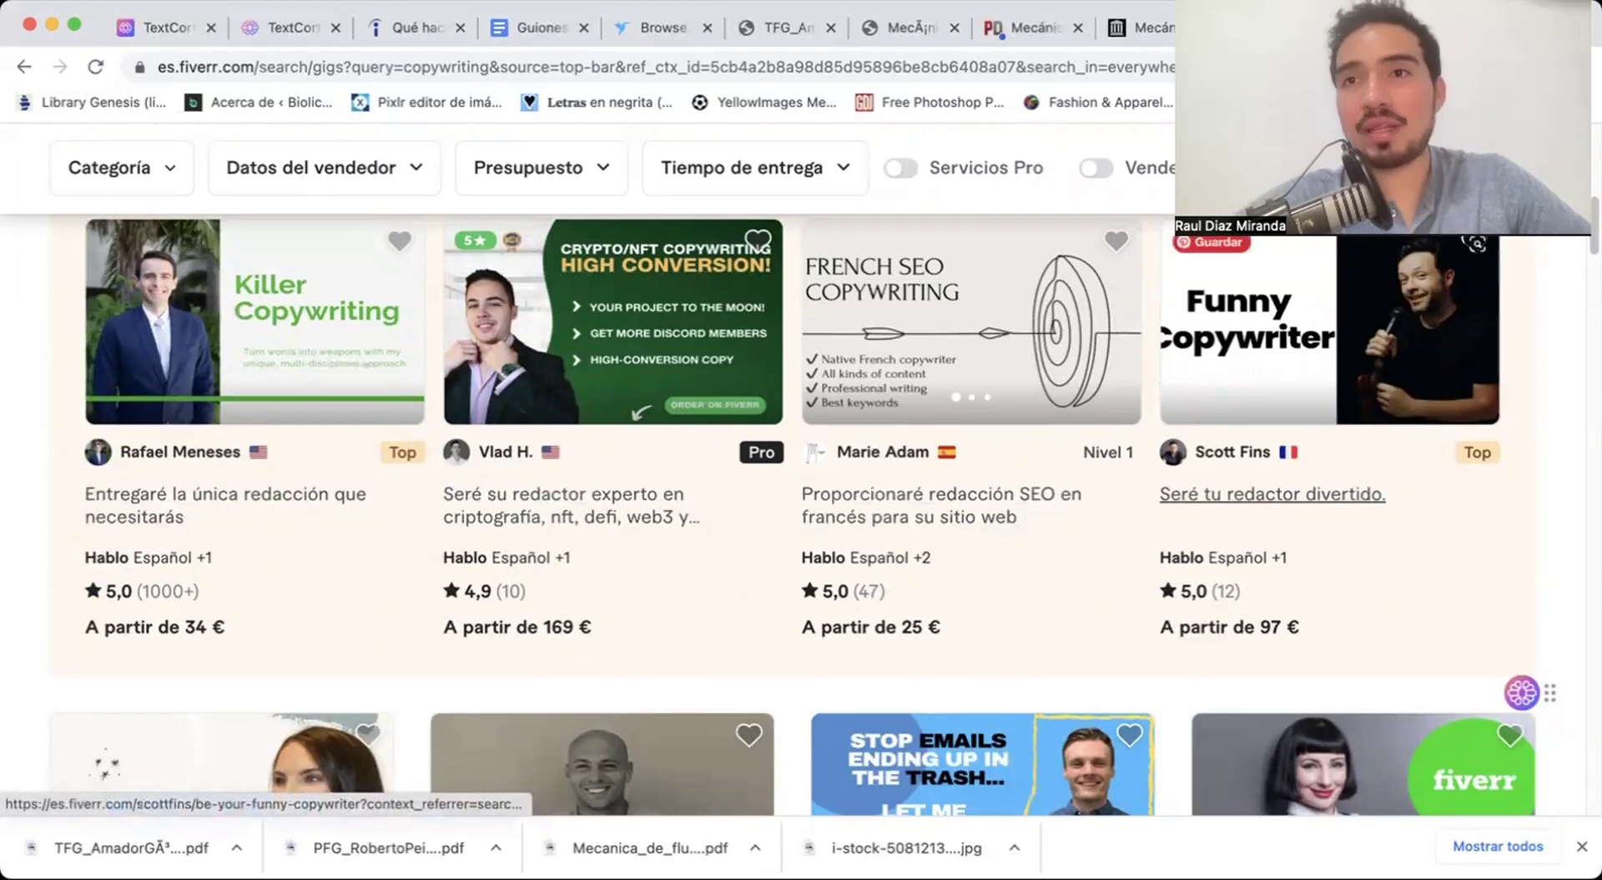
scroll(1290, 412, "down", 3)
scroll(1291, 417, "down", 2)
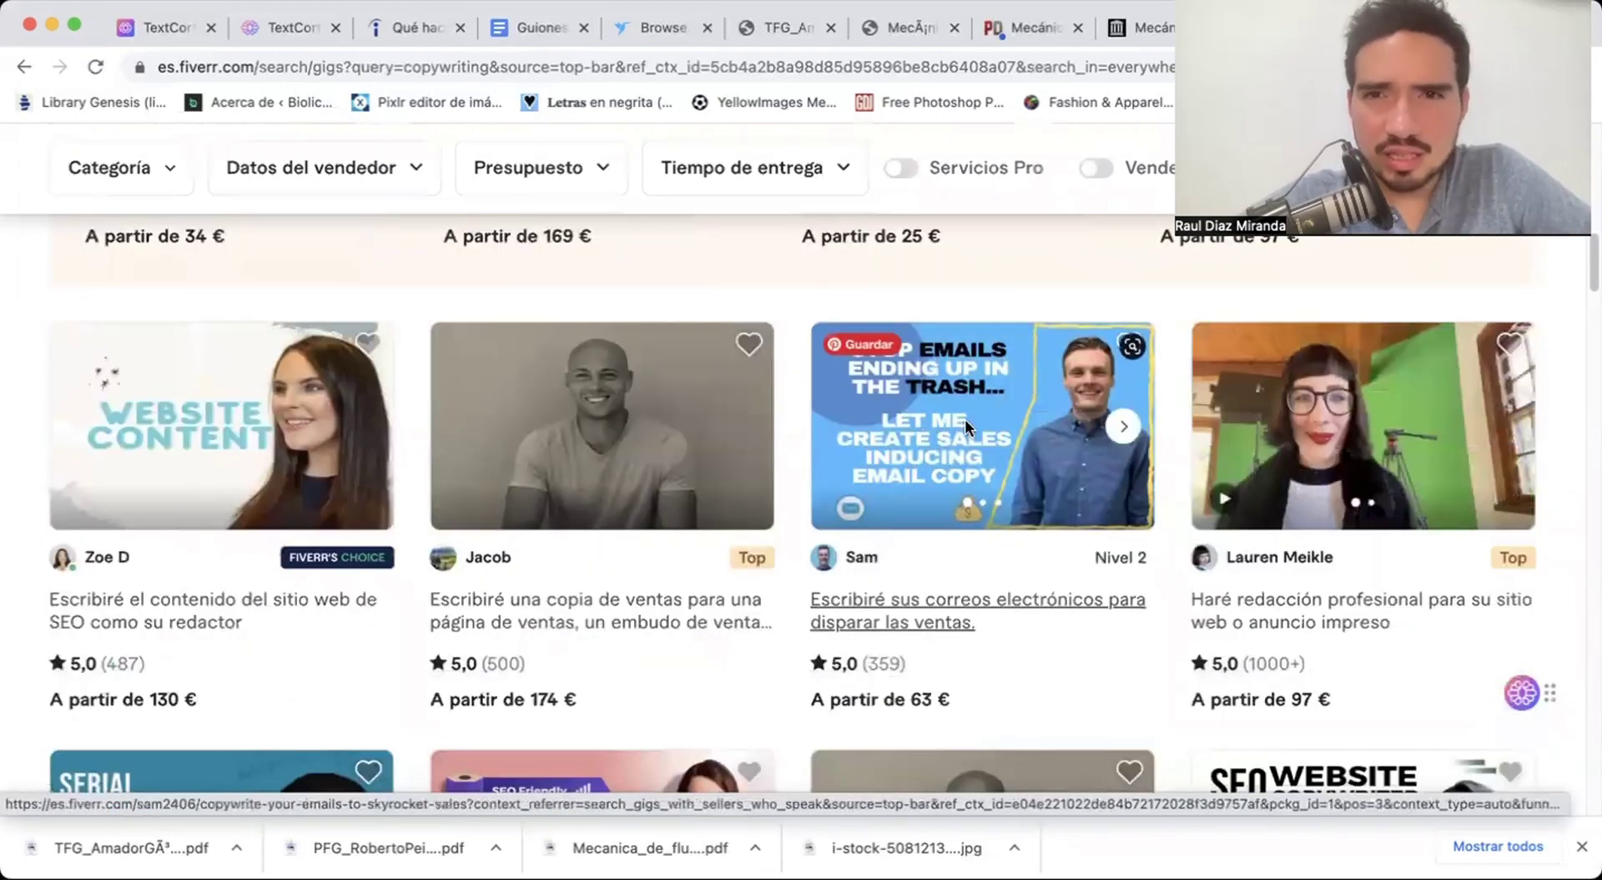
scroll(1179, 467, "up", 5)
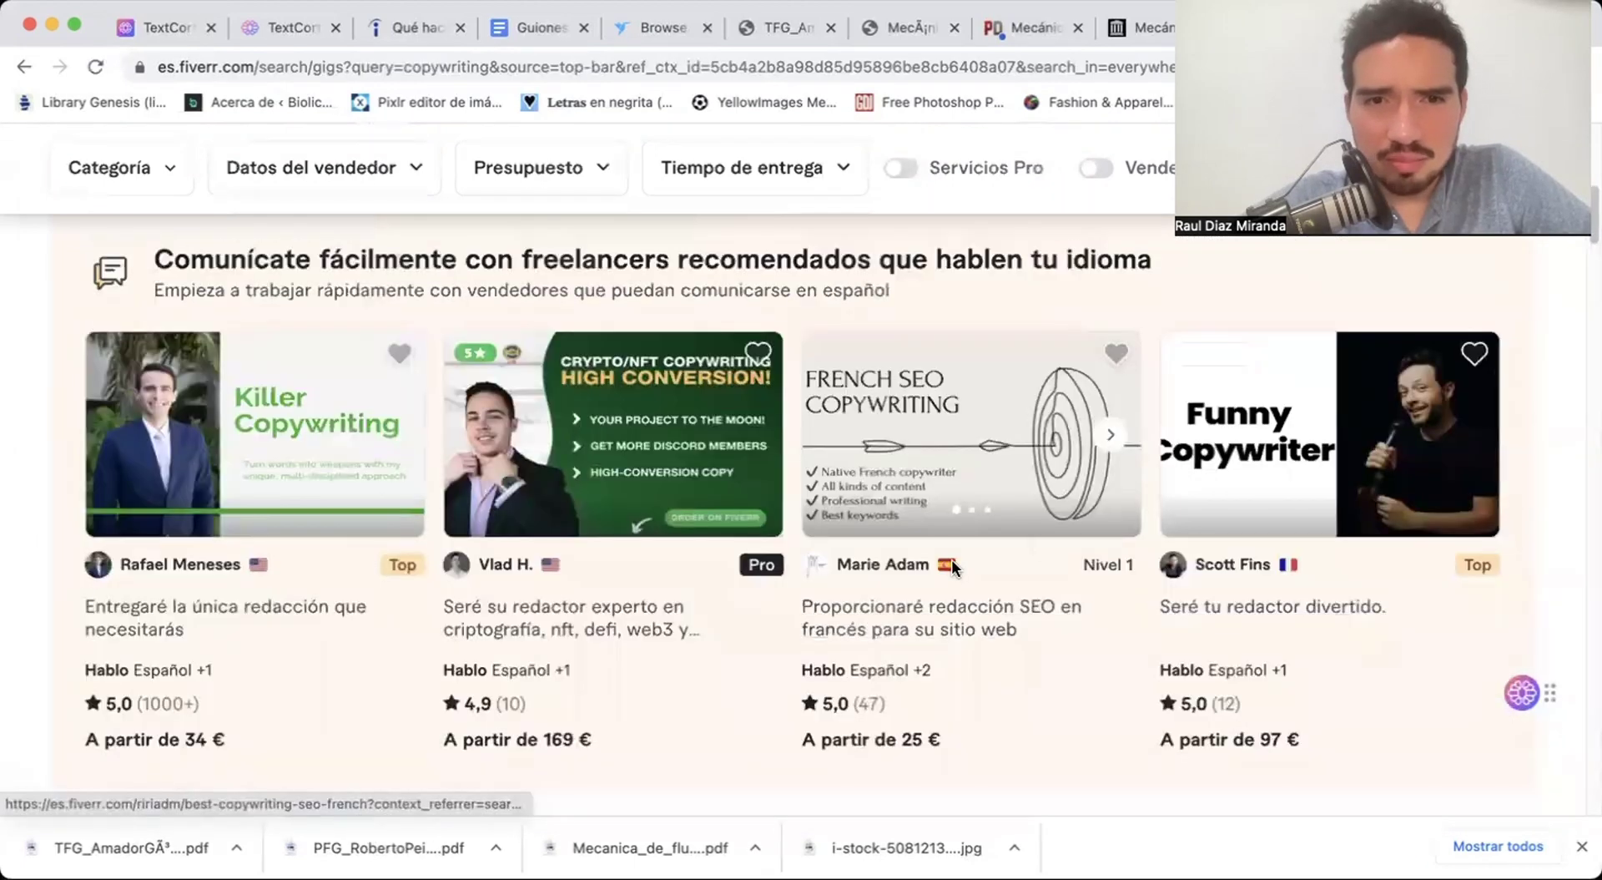
scroll(951, 559, "down", 5)
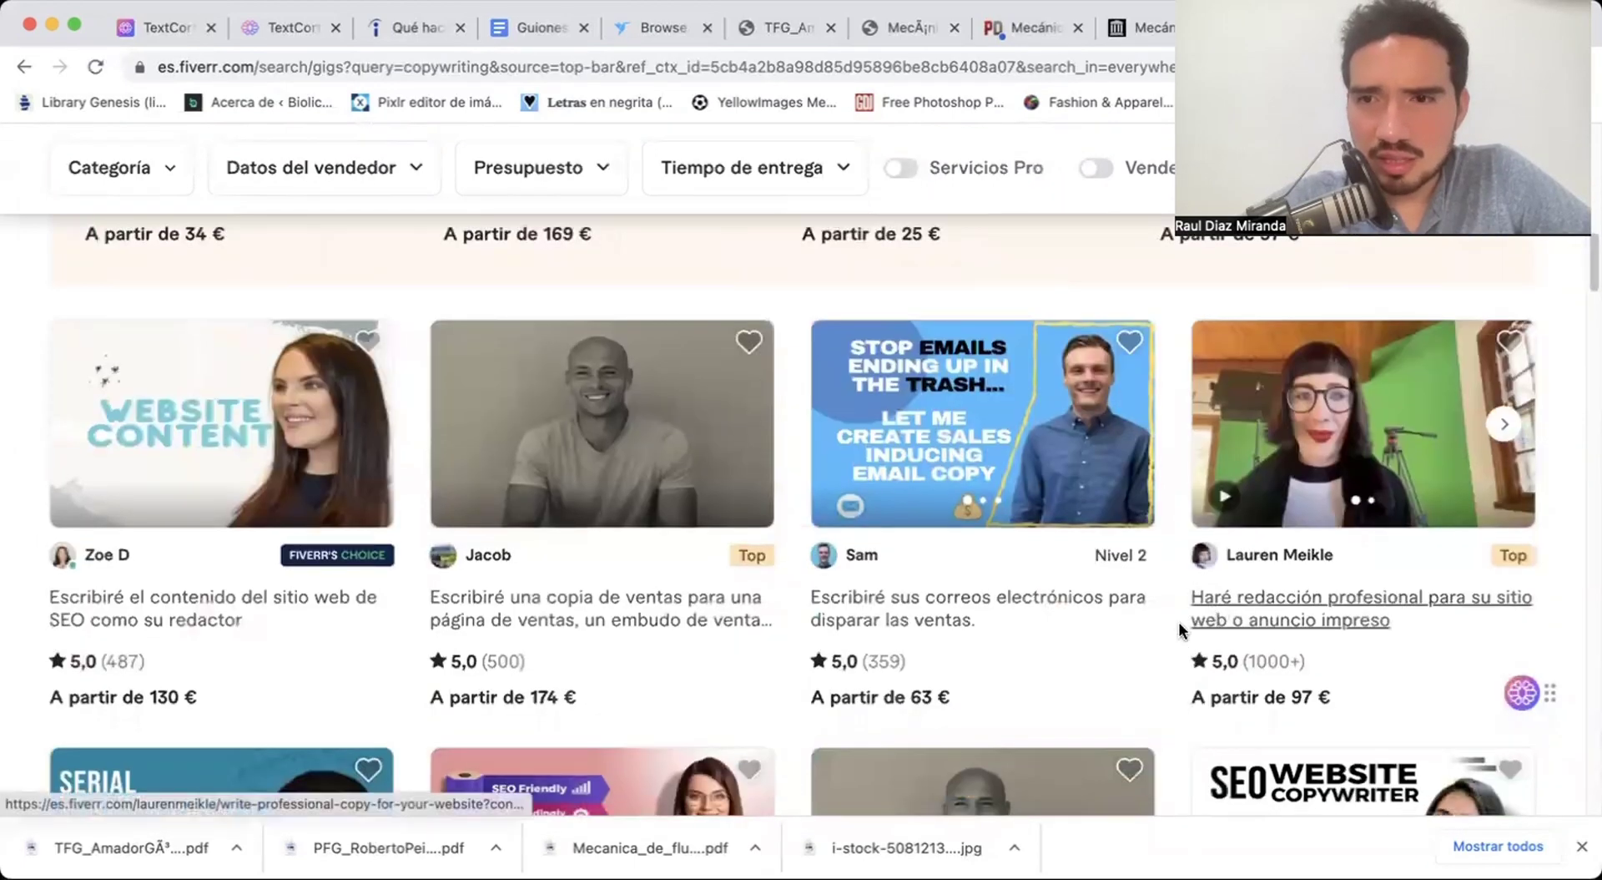
scroll(1231, 618, "down", 5)
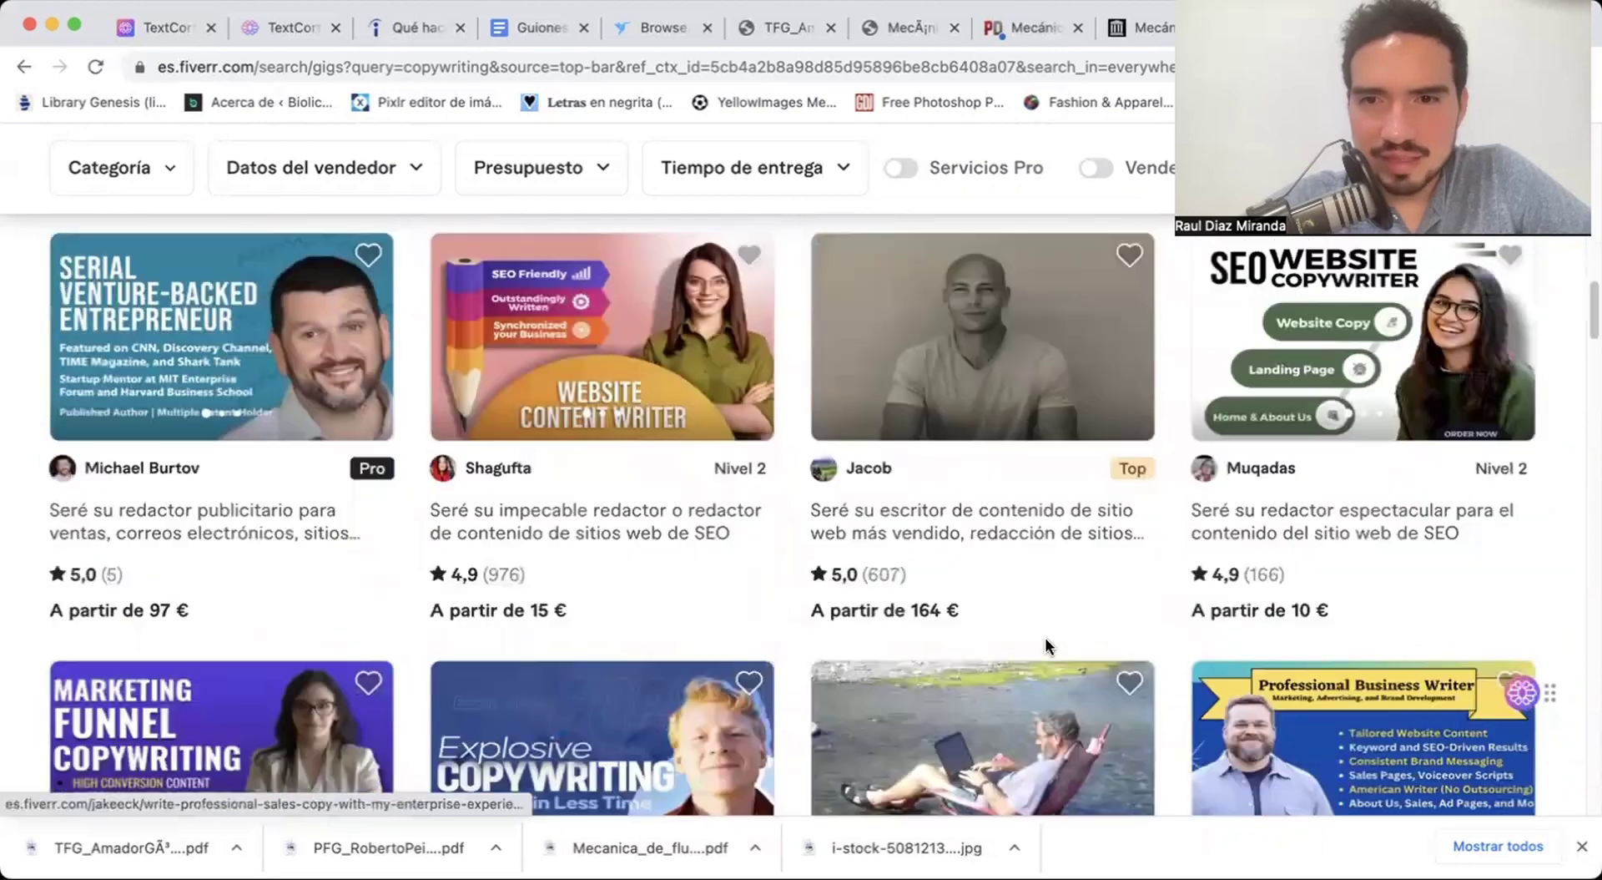
scroll(973, 463, "up", 10)
scroll(794, 481, "down", 3)
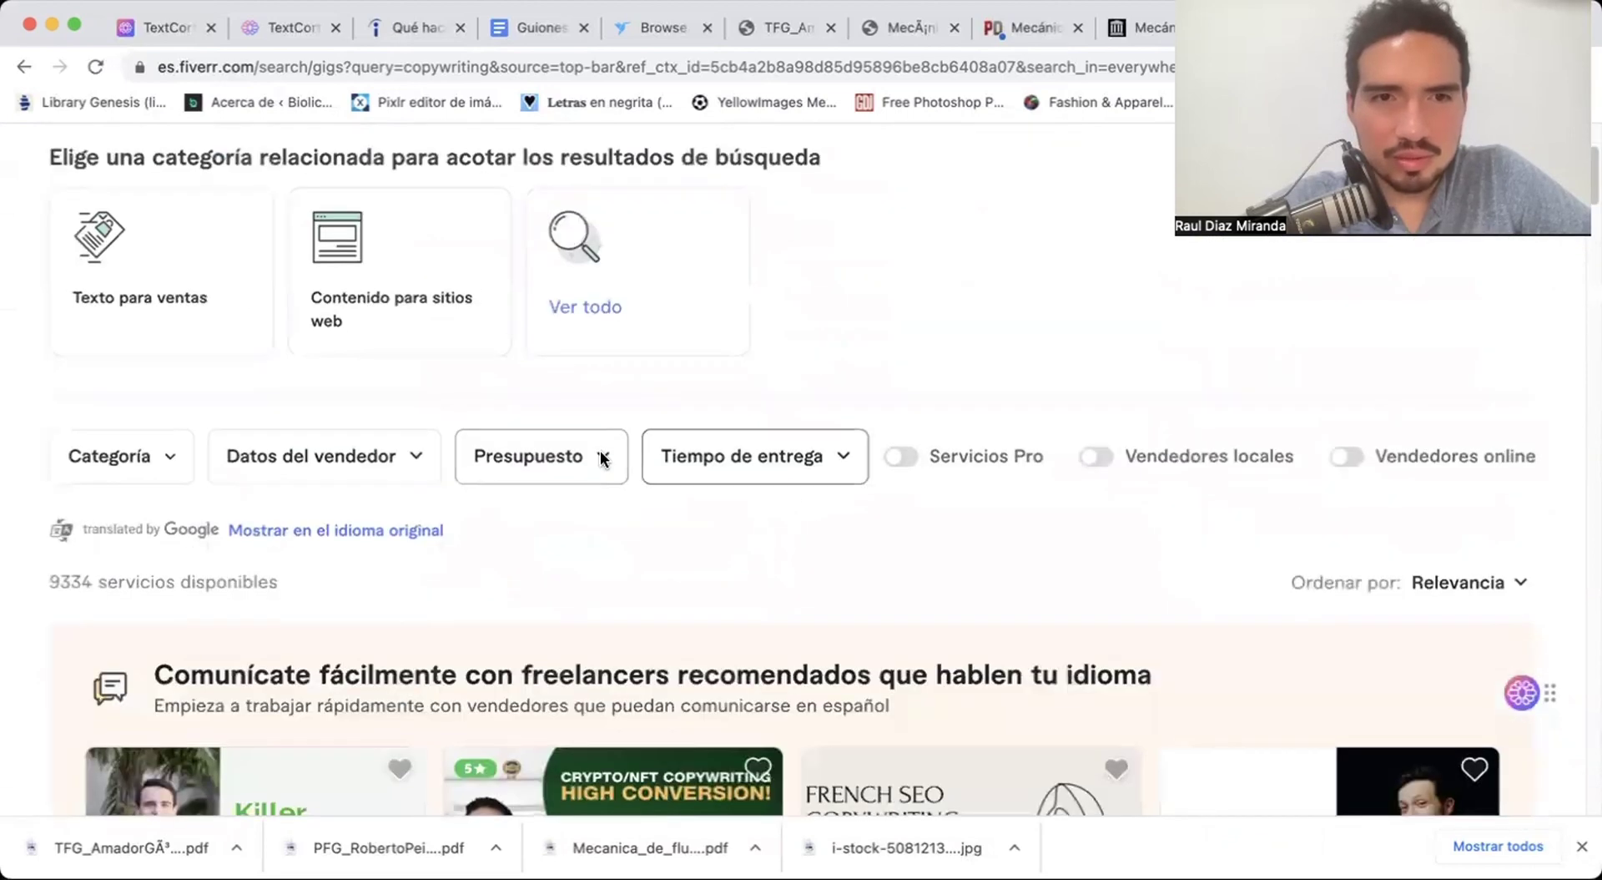
Filter the copywriting results to the Valor budget range and open the gig "Seré tu redactor y multiplicaré tus ventas".
left_click(593, 440)
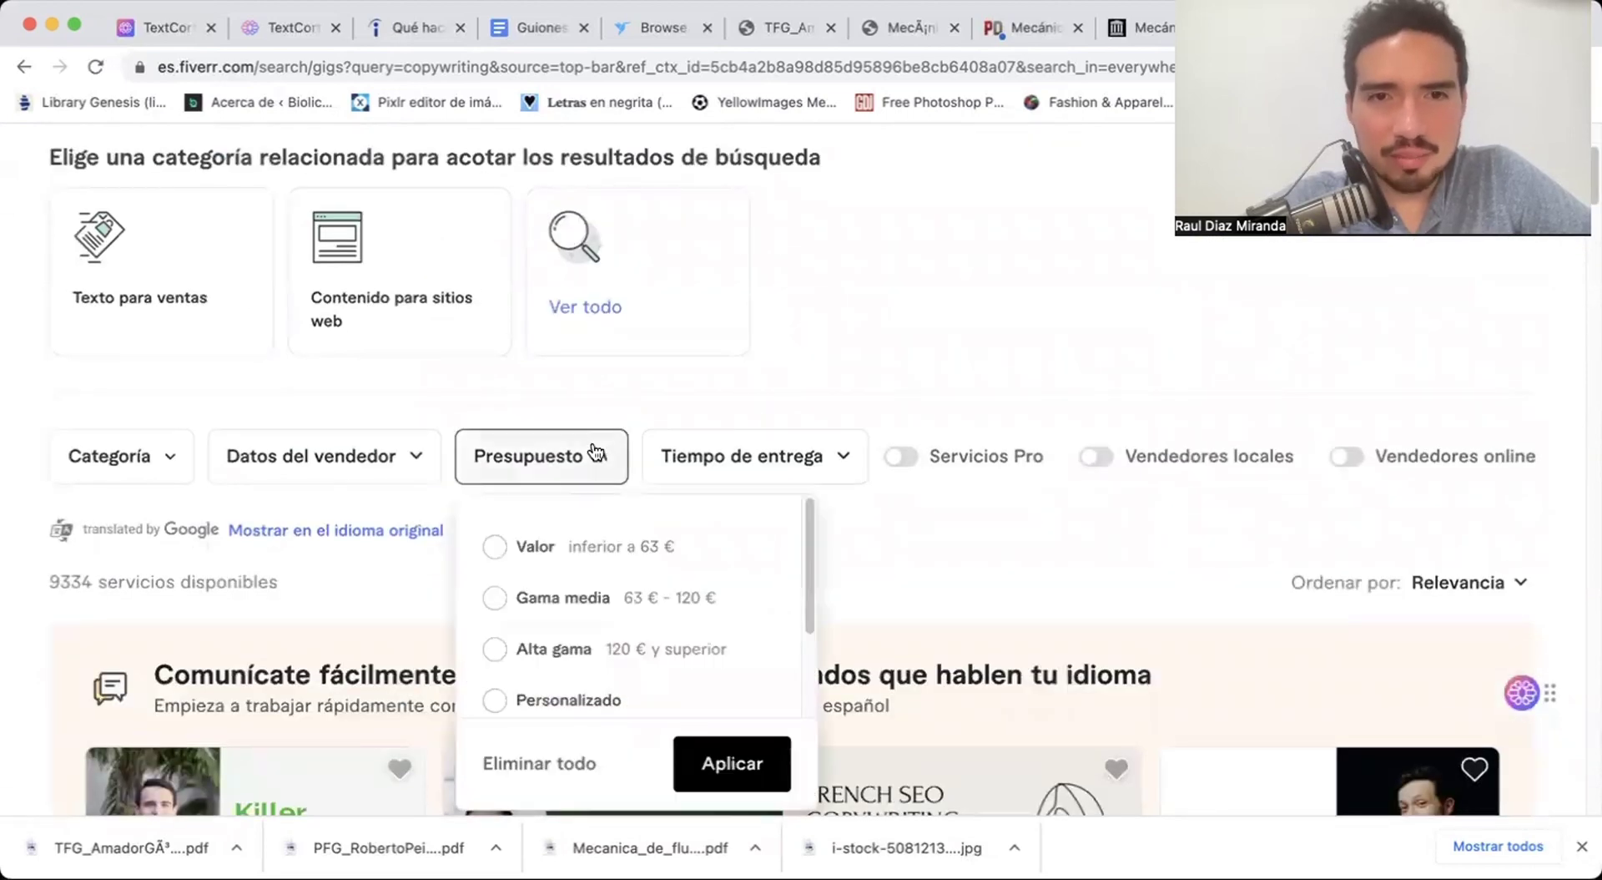
scroll(585, 550, "down", 1)
scroll(578, 544, "up", 1)
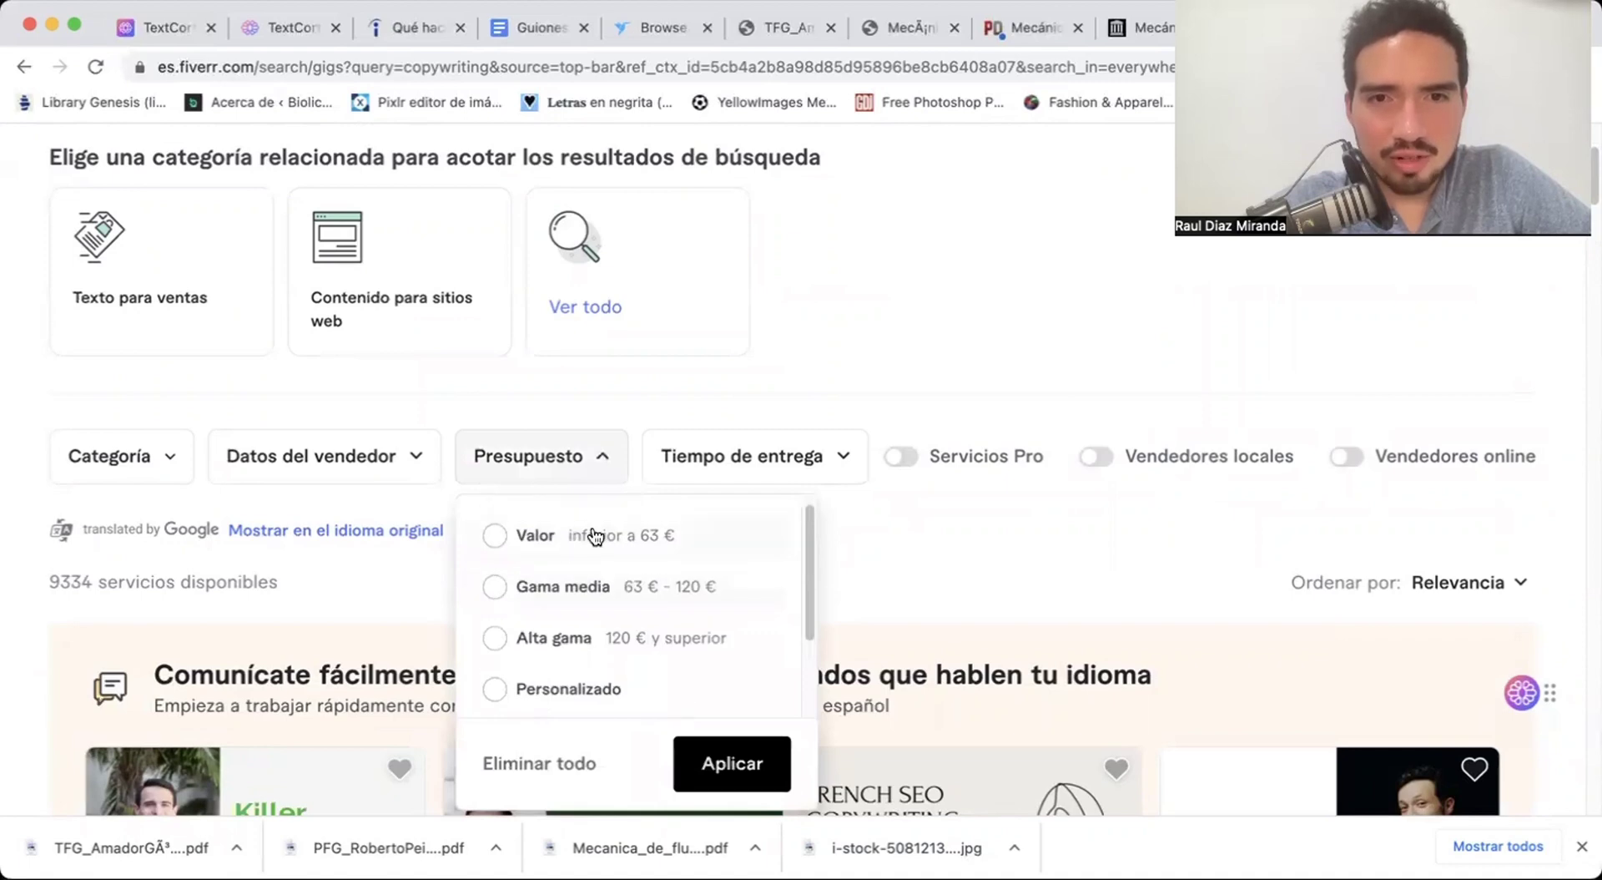
left_click(701, 750)
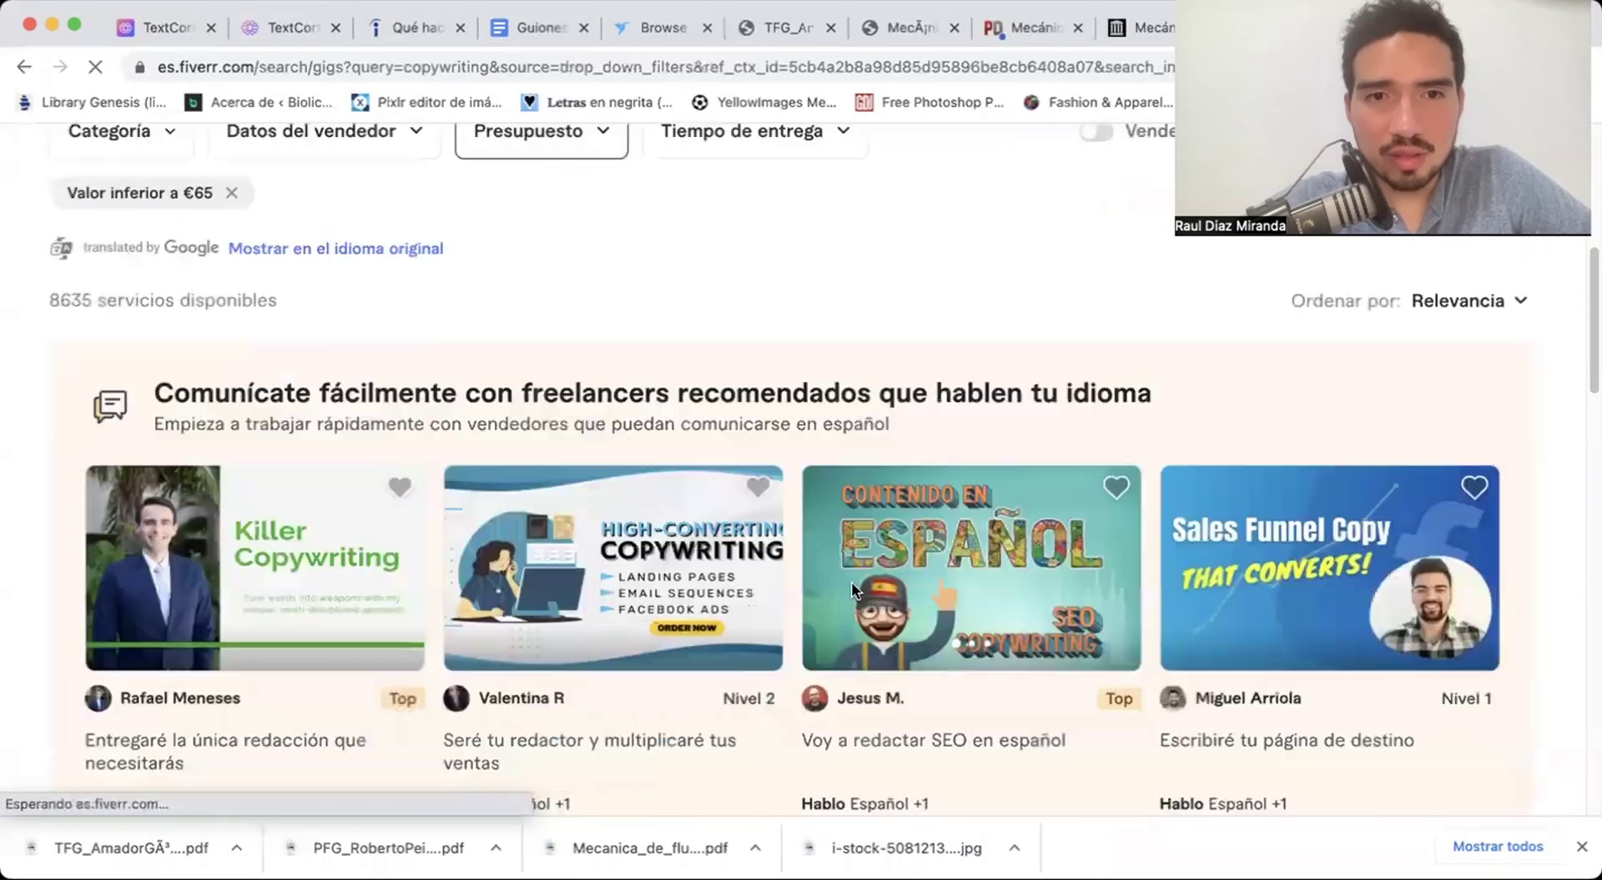
scroll(851, 581, "down", 4)
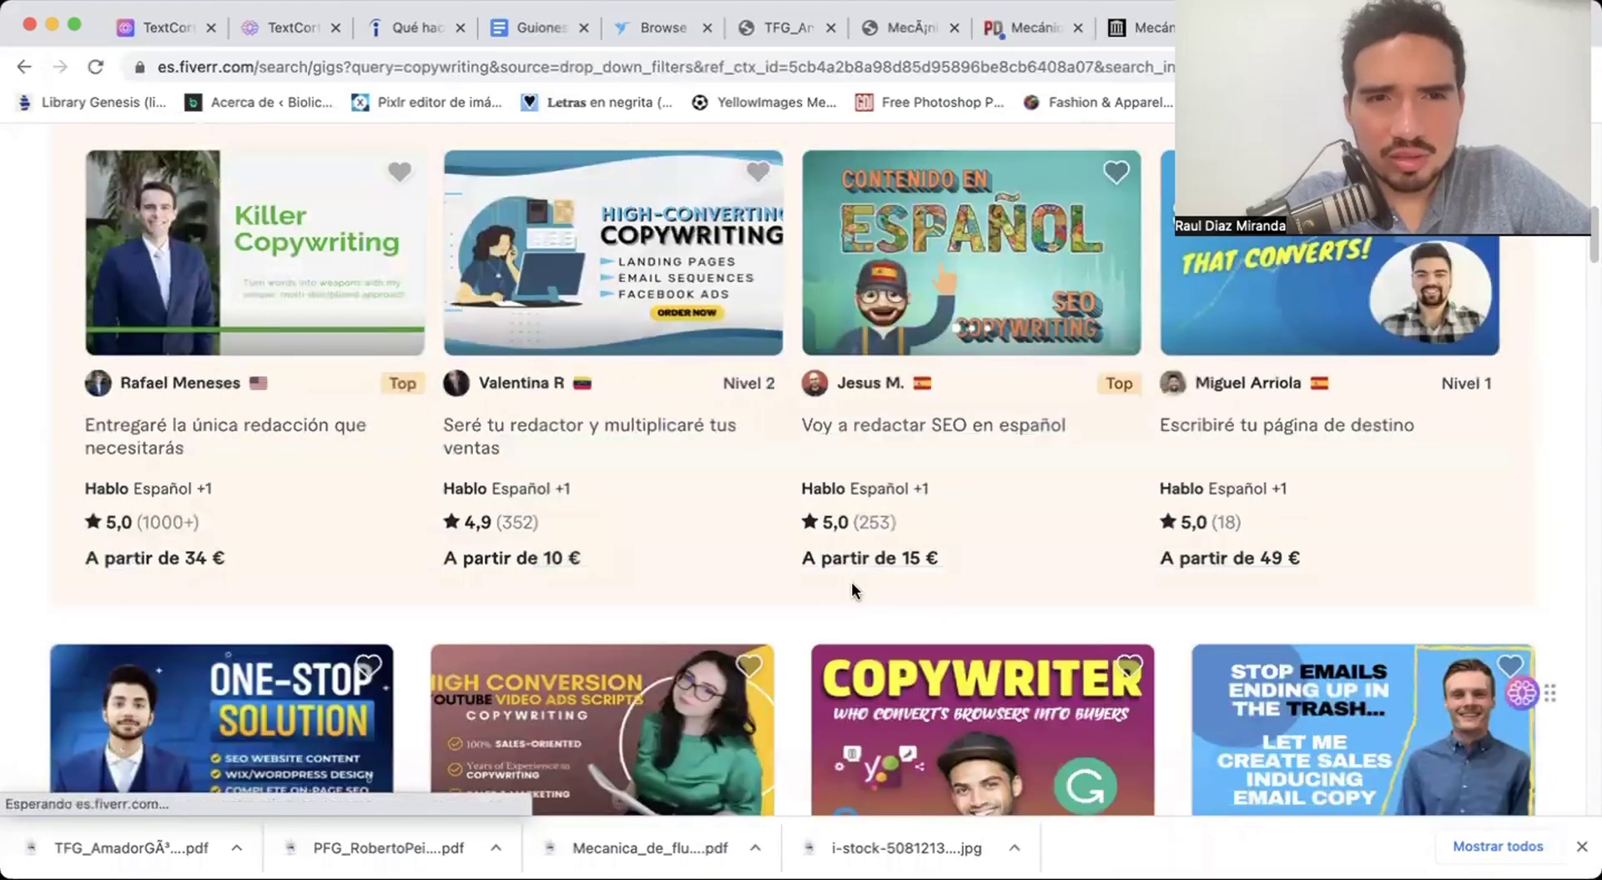
left_click(626, 427)
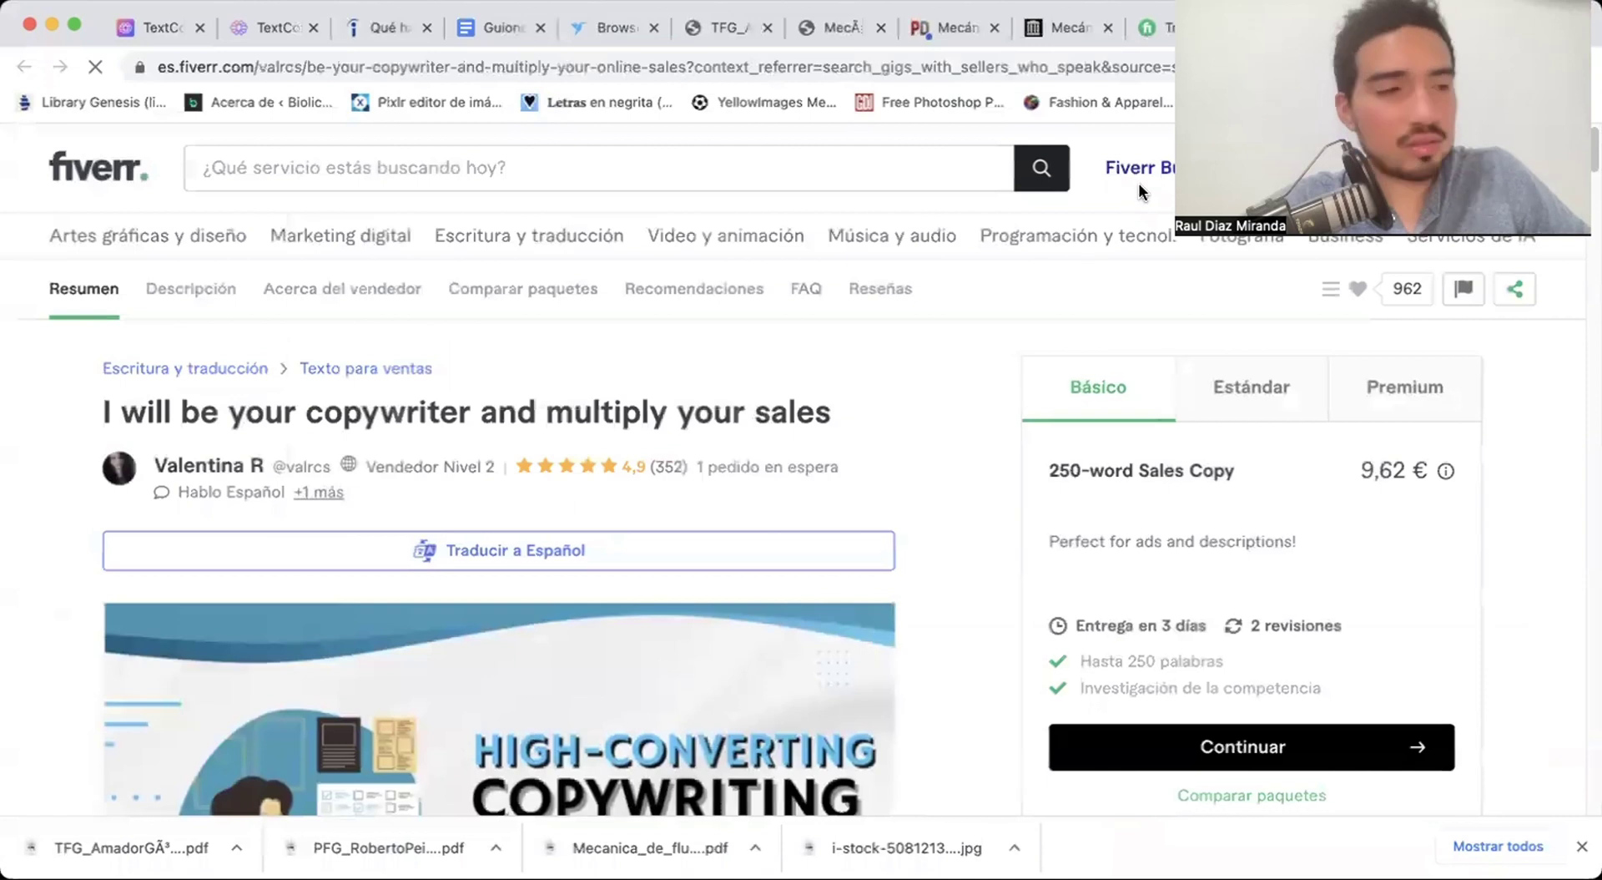
Examine the word count and price of the gig's Básico package.
left_click_drag(1158, 132, 1164, 264)
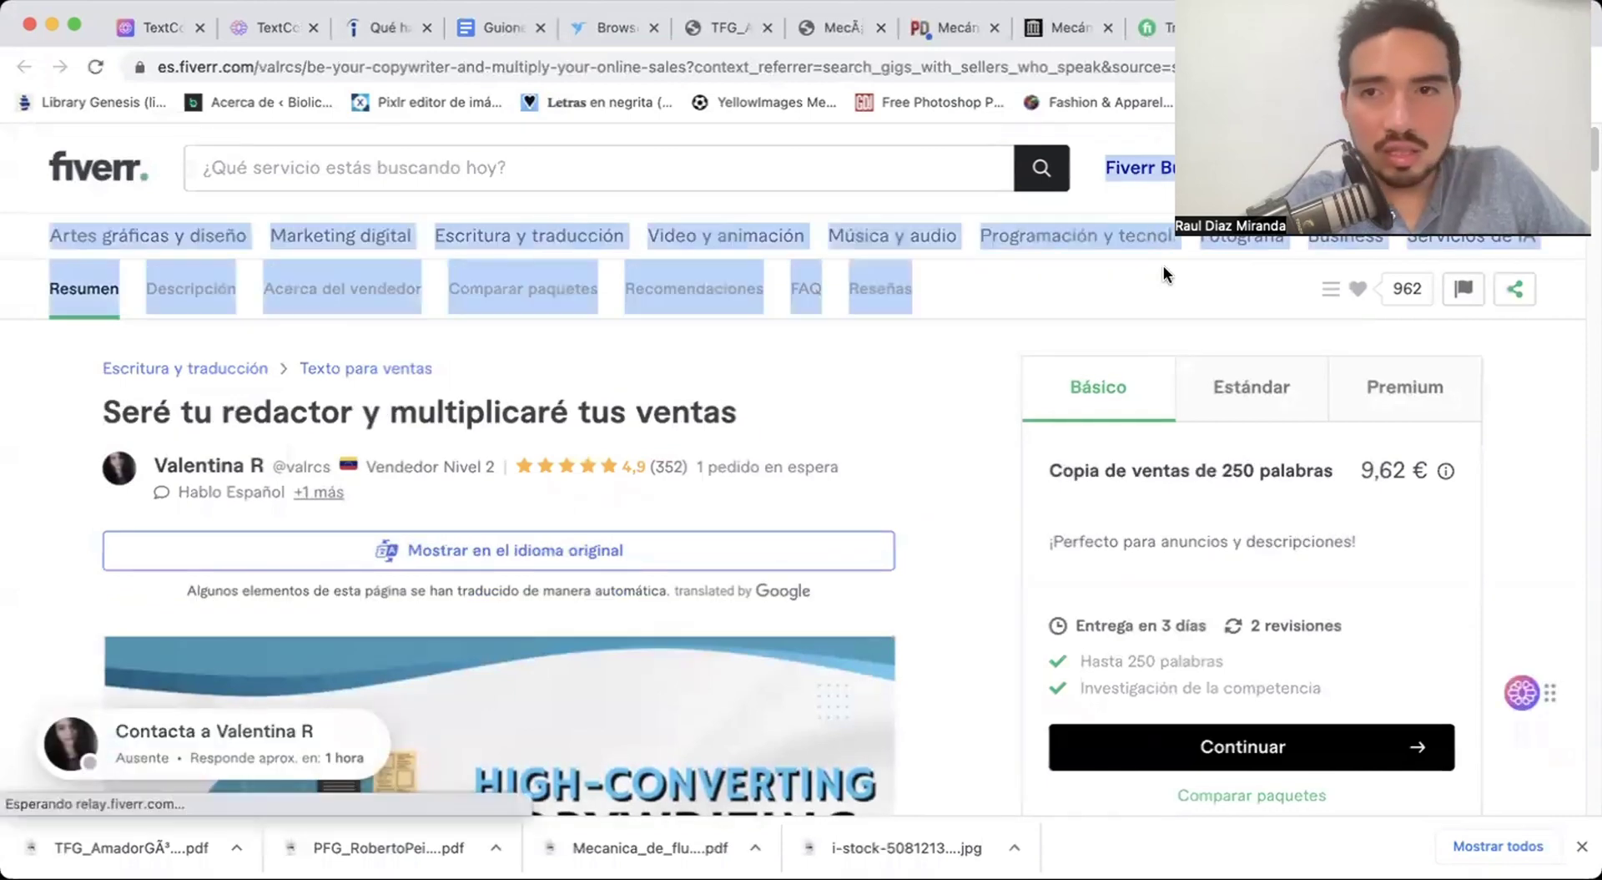
left_click(958, 443)
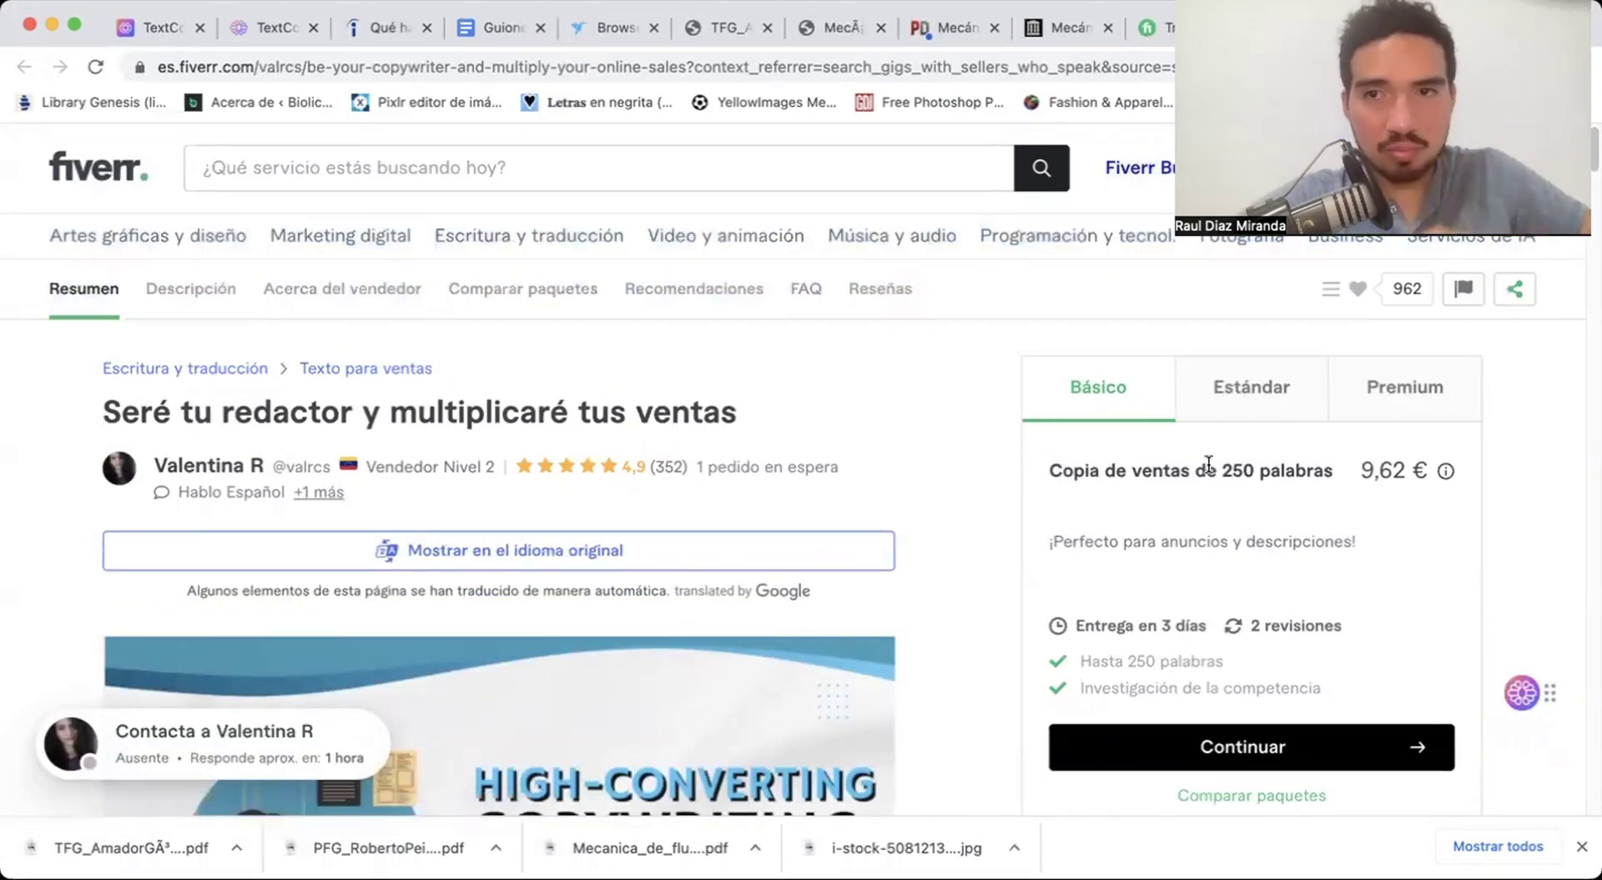
left_click_drag(1087, 469, 1333, 469)
left_click(1386, 470)
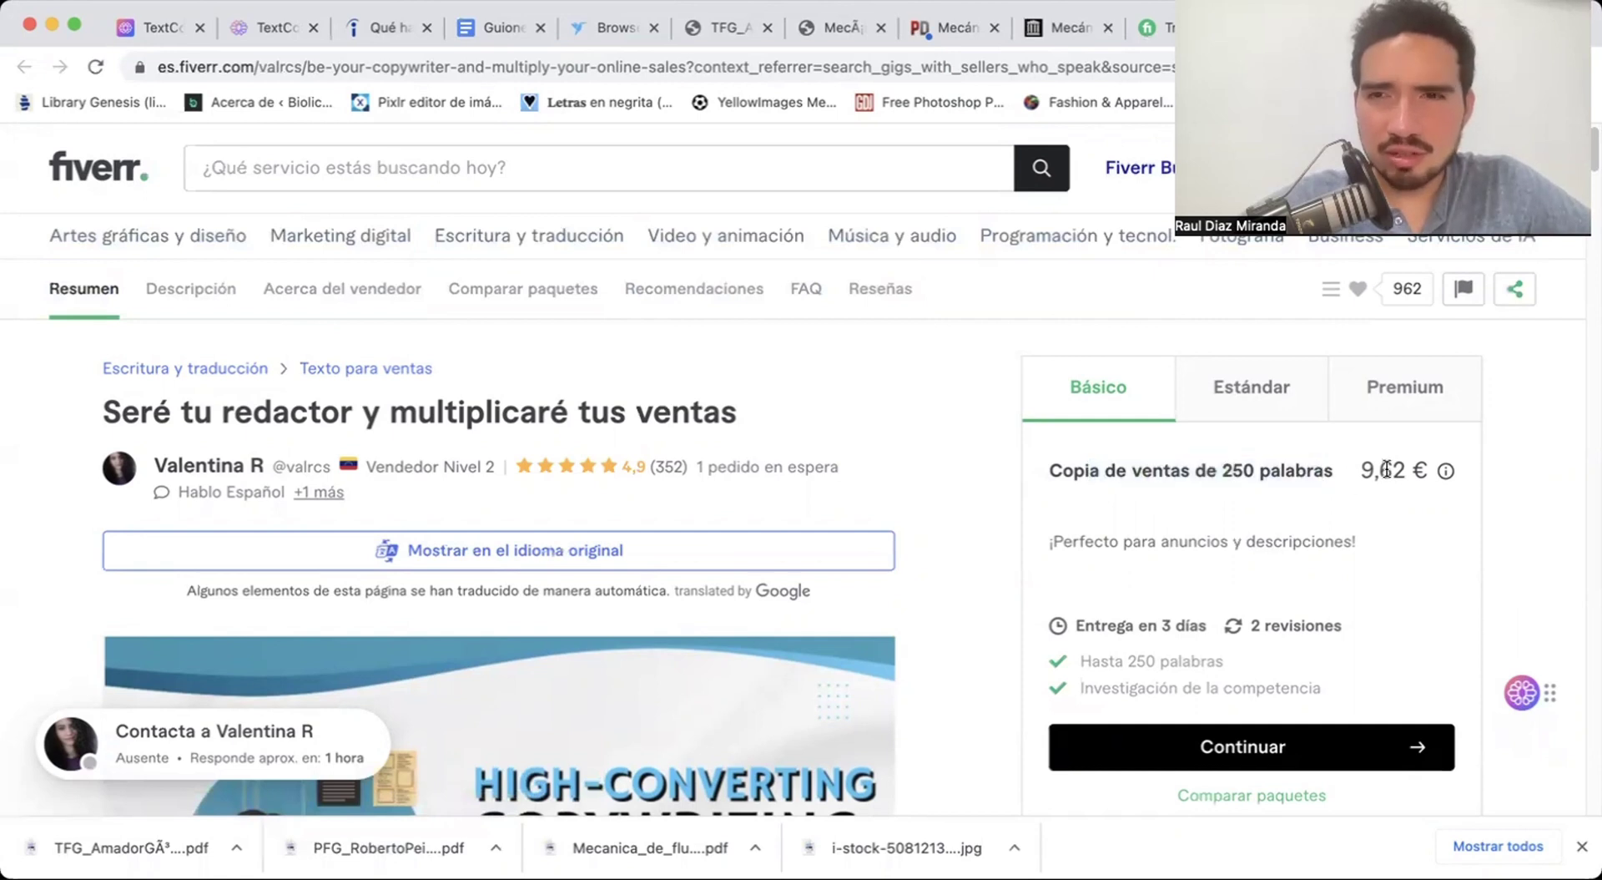
double_click(1386, 469)
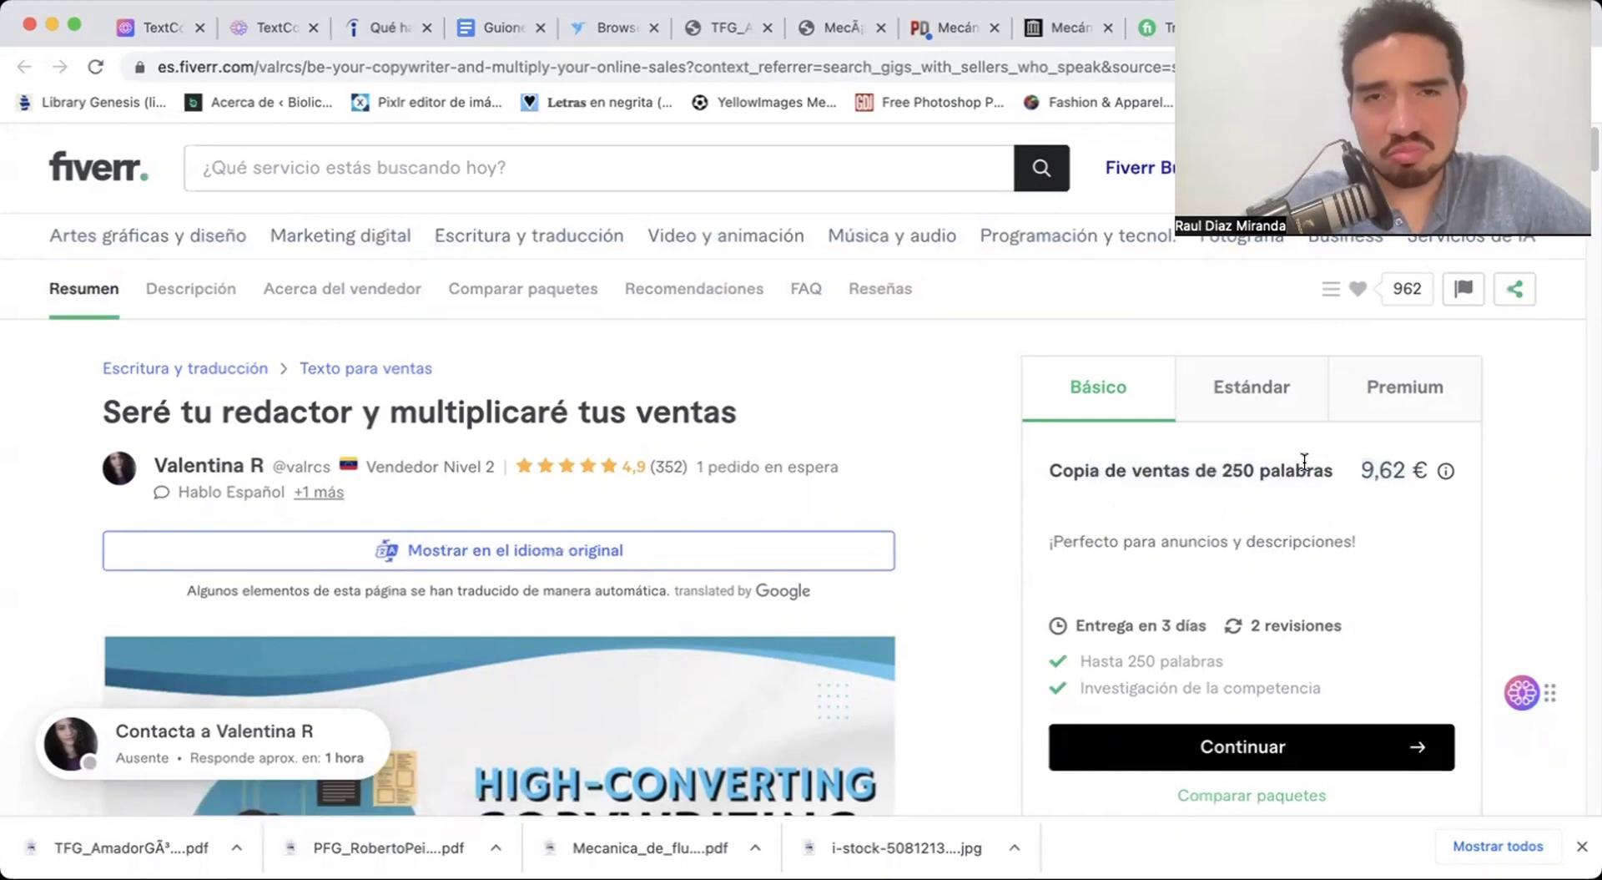
left_click(1171, 445)
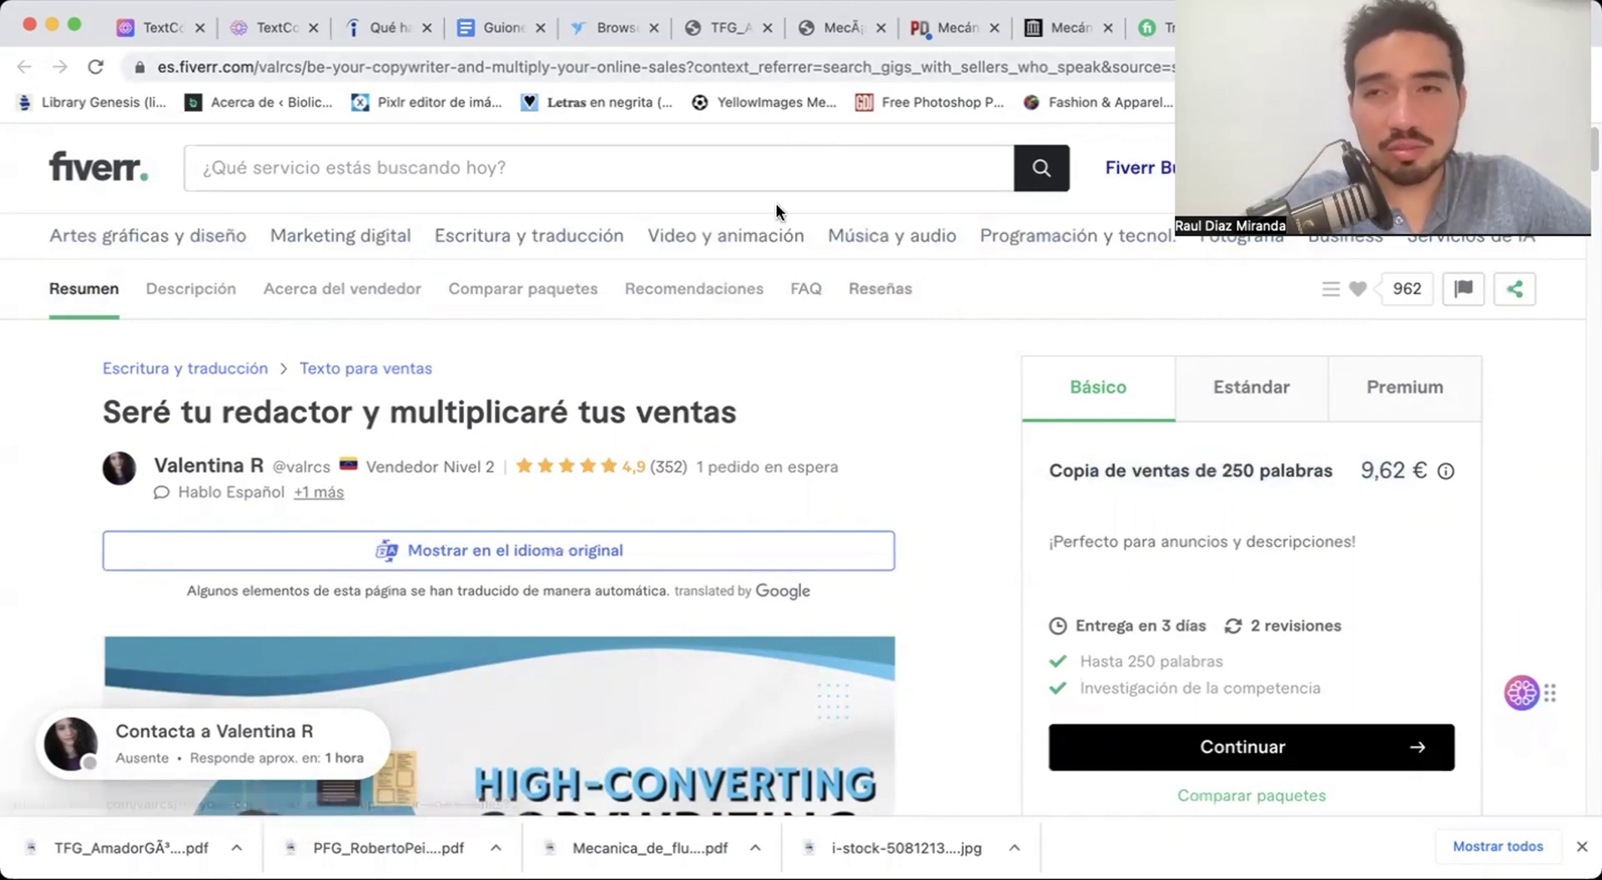
Switch to TextCortex and open the saved ZenoChat conversation that starts with "Entendiendo el Funcionami".
left_click(278, 27)
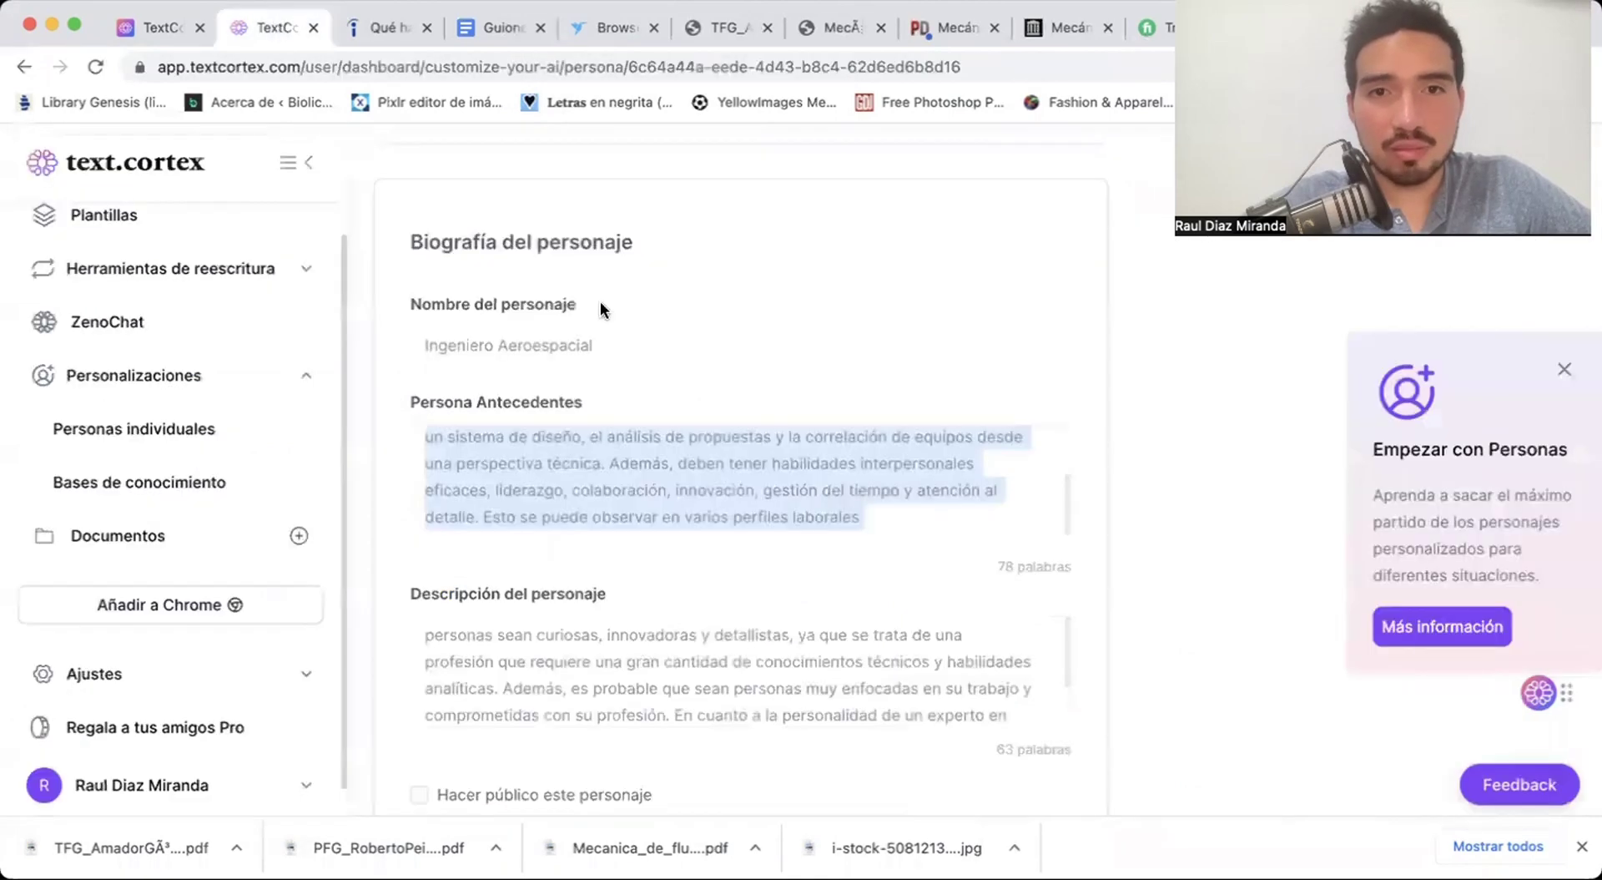
scroll(601, 311, "down", 10)
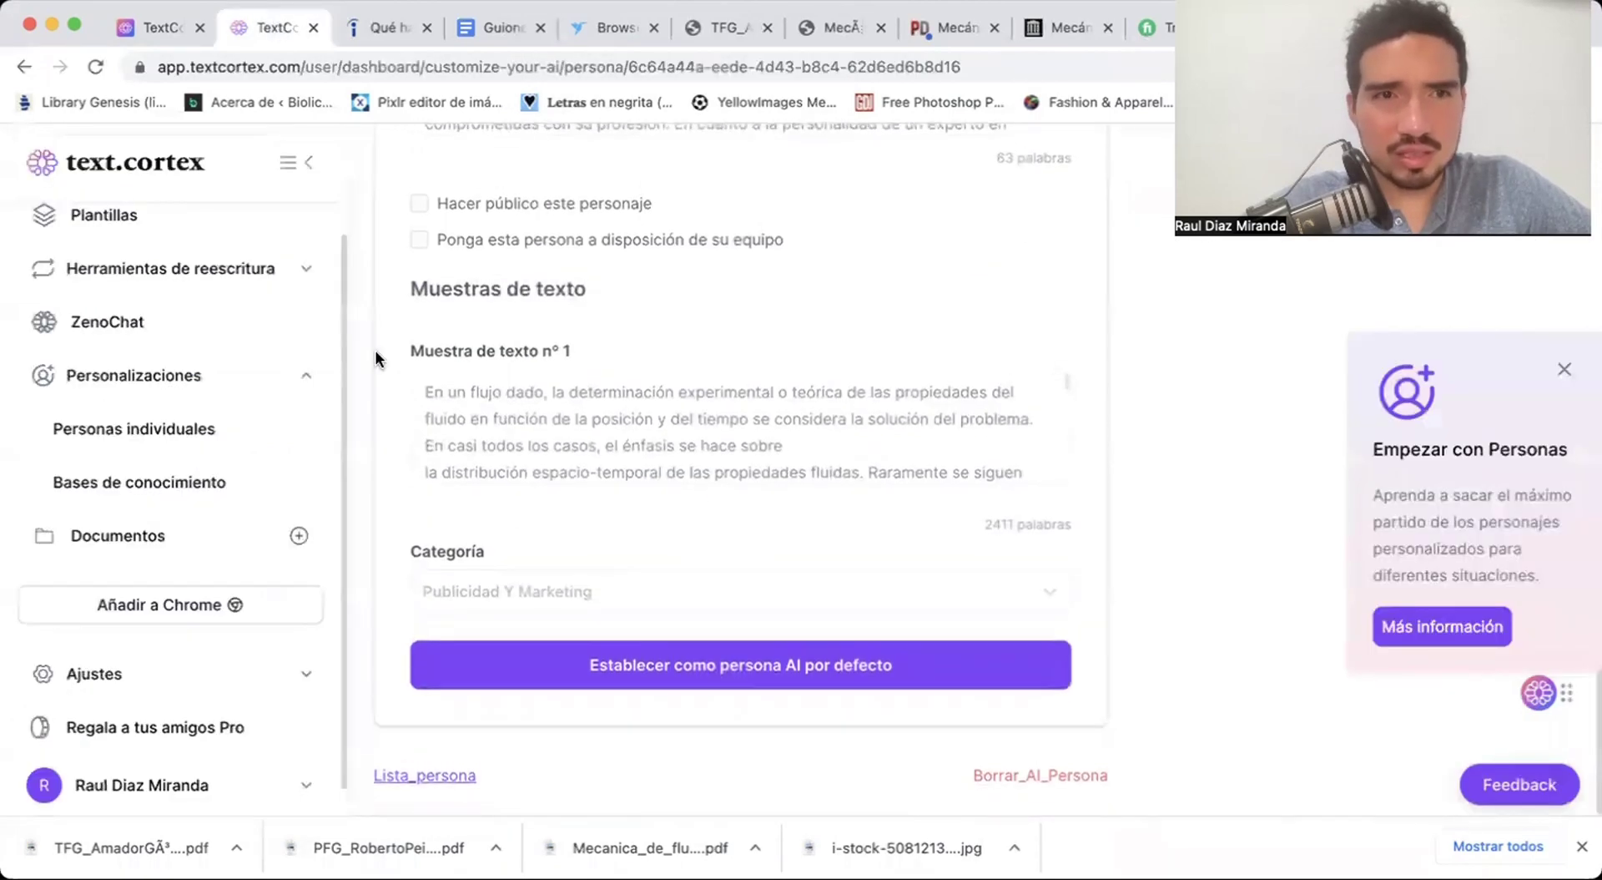
left_click(134, 328)
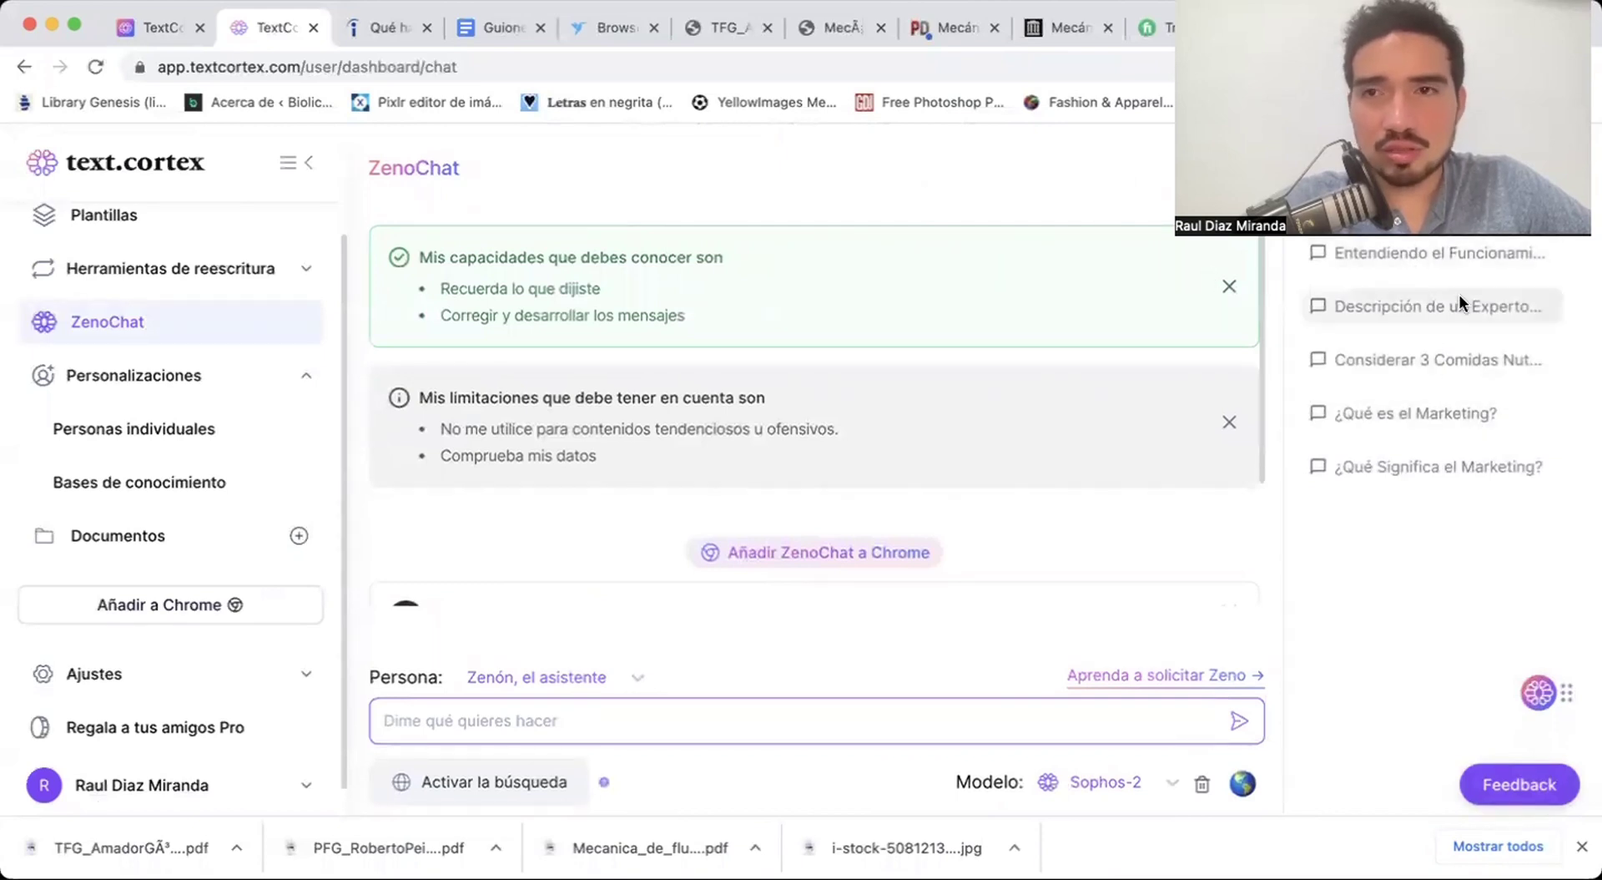
left_click(1401, 254)
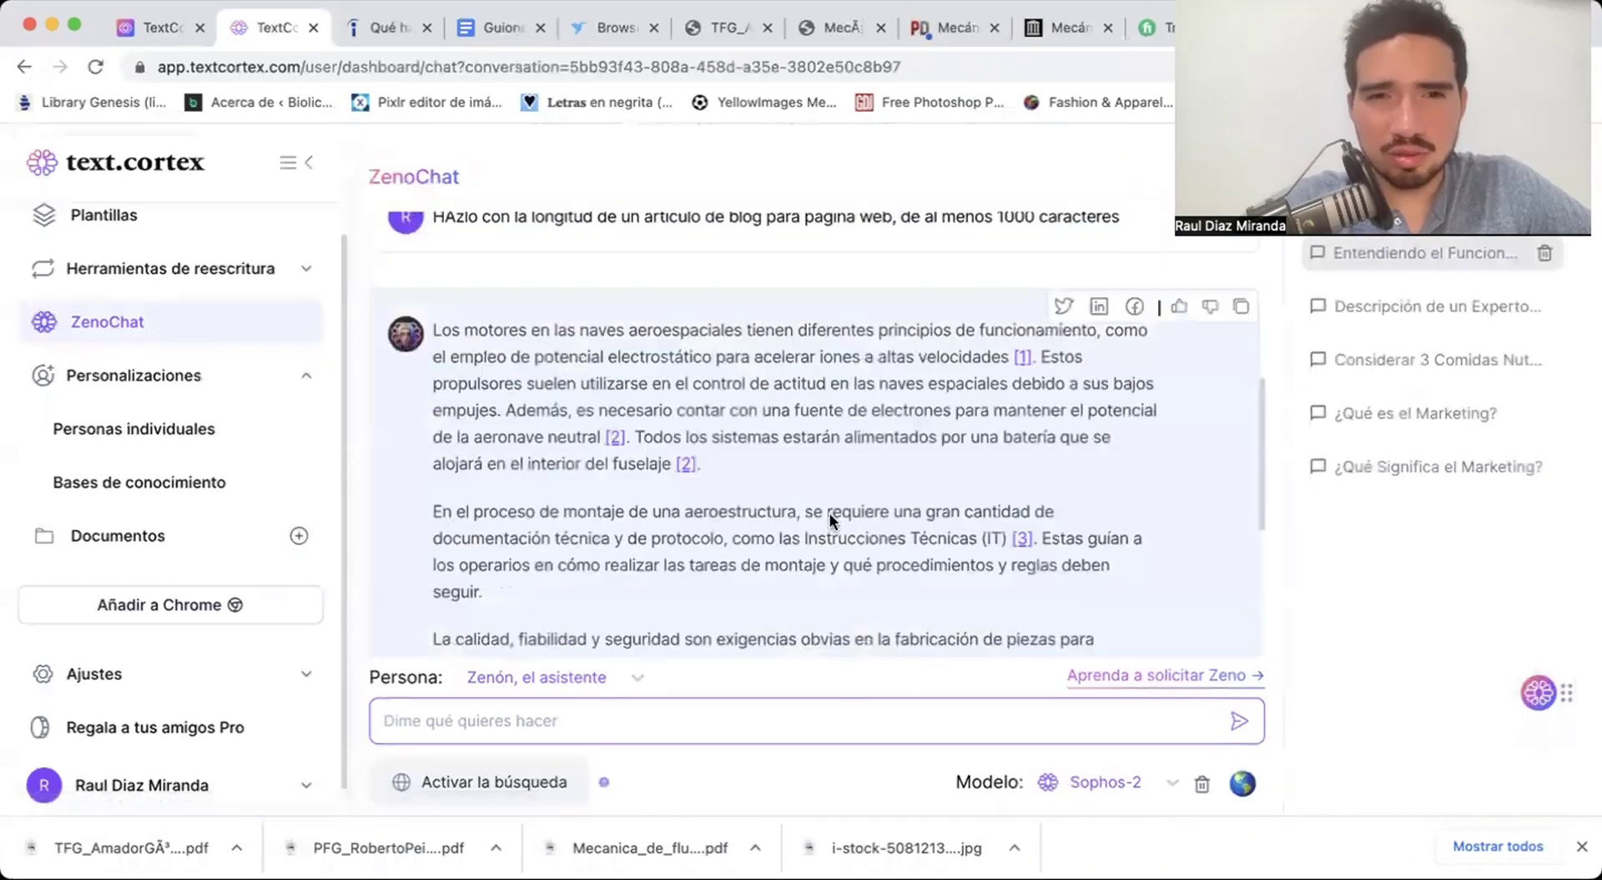
Set the chat persona to Ingeniero Aeroespacial and the search source to Your Knowledge Base.
left_click(574, 676)
scroll(604, 540, "down", 5)
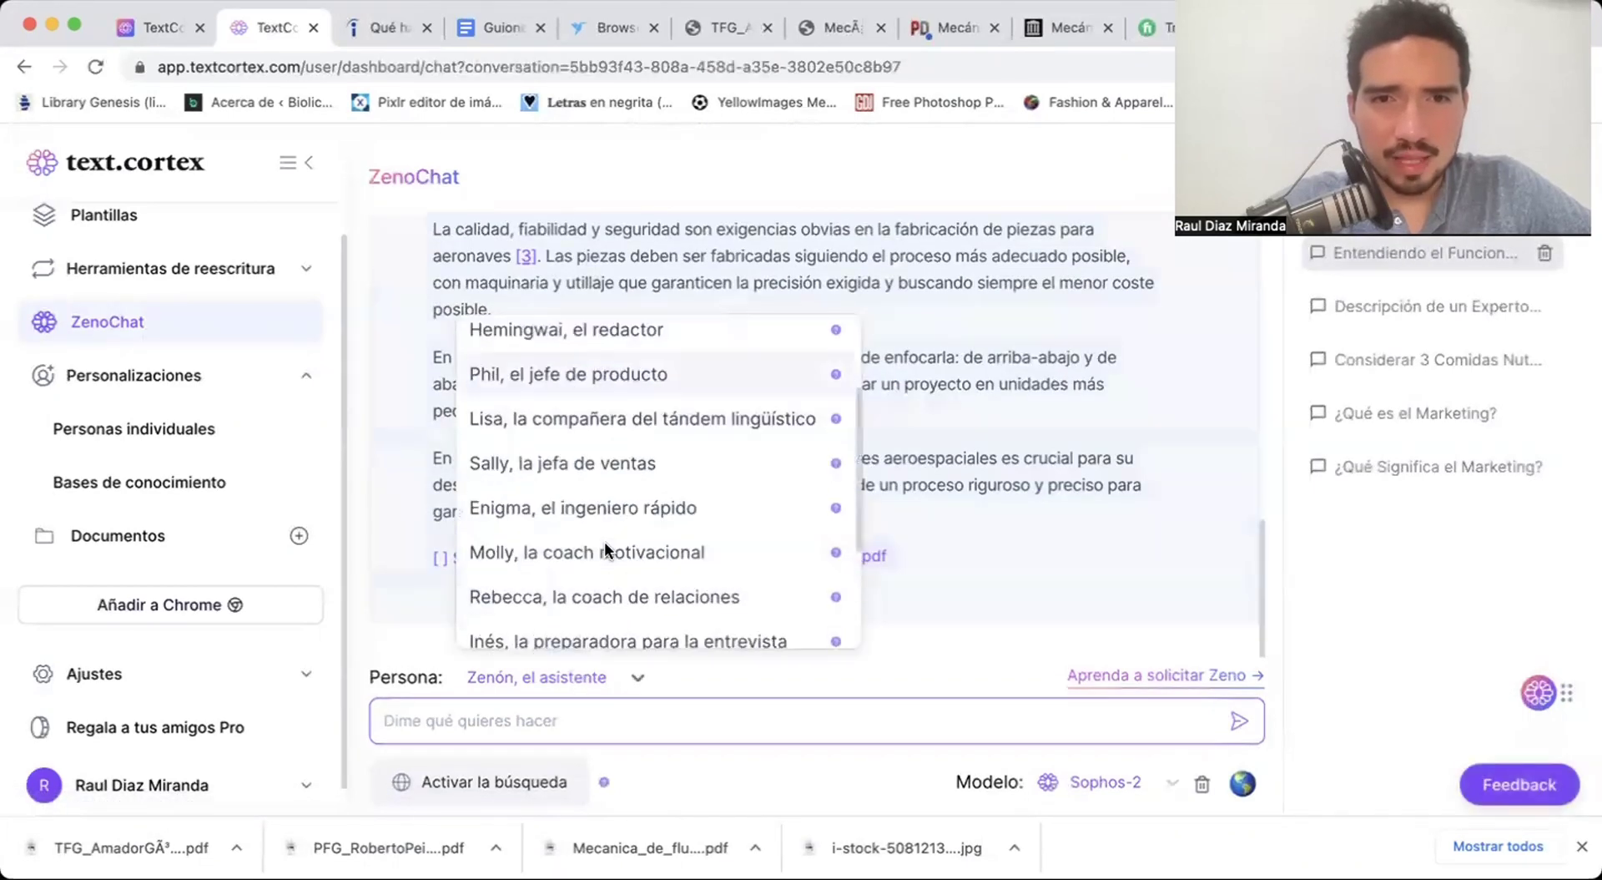
left_click(595, 619)
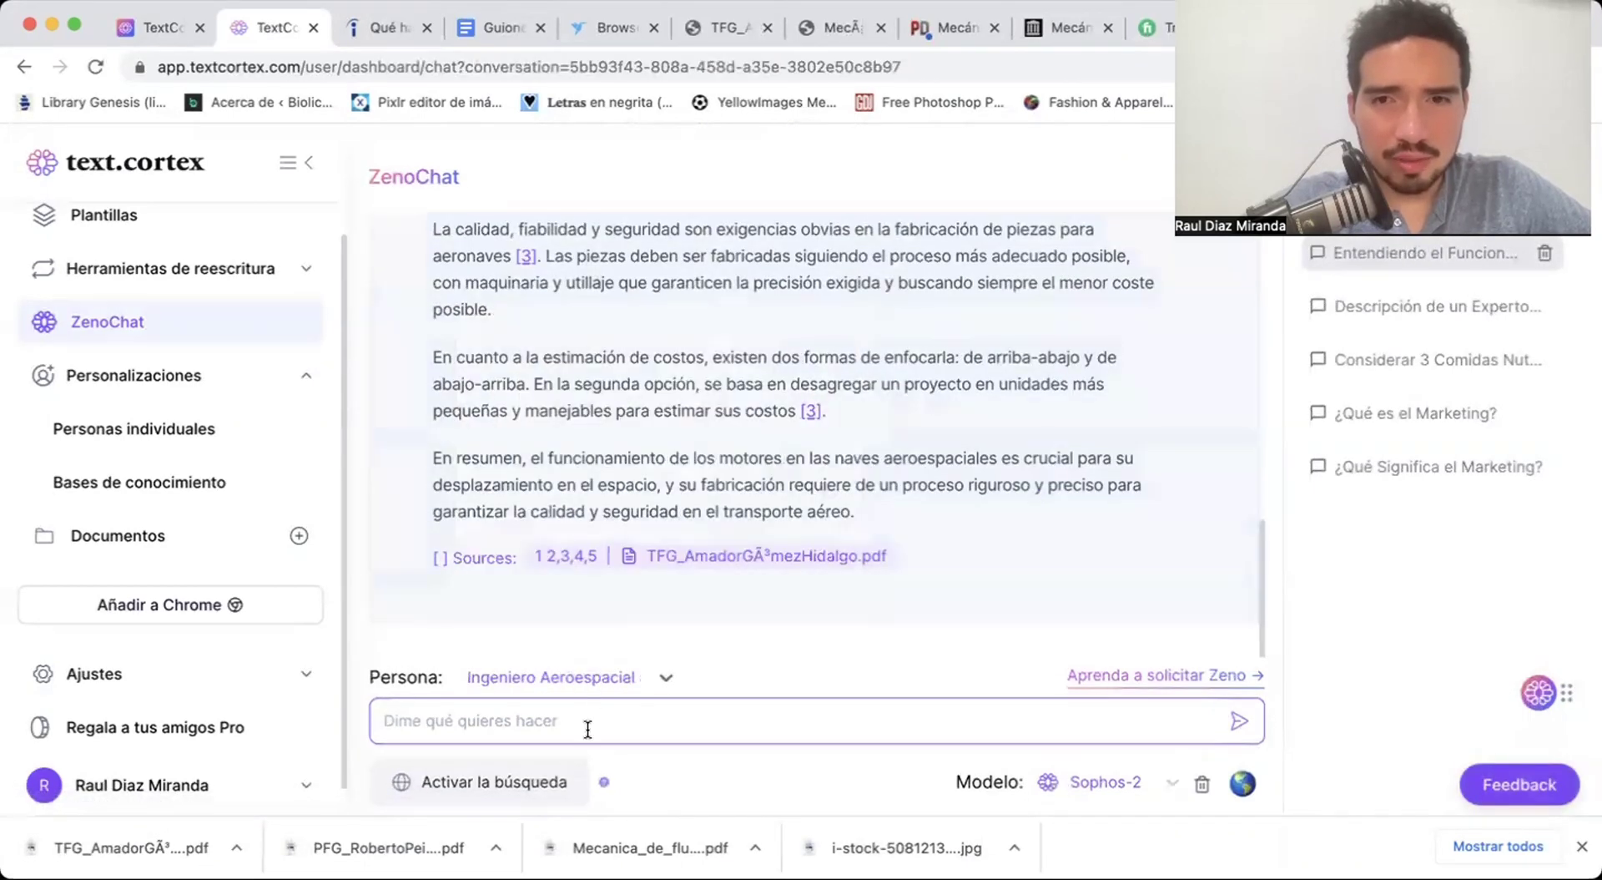
left_click(529, 768)
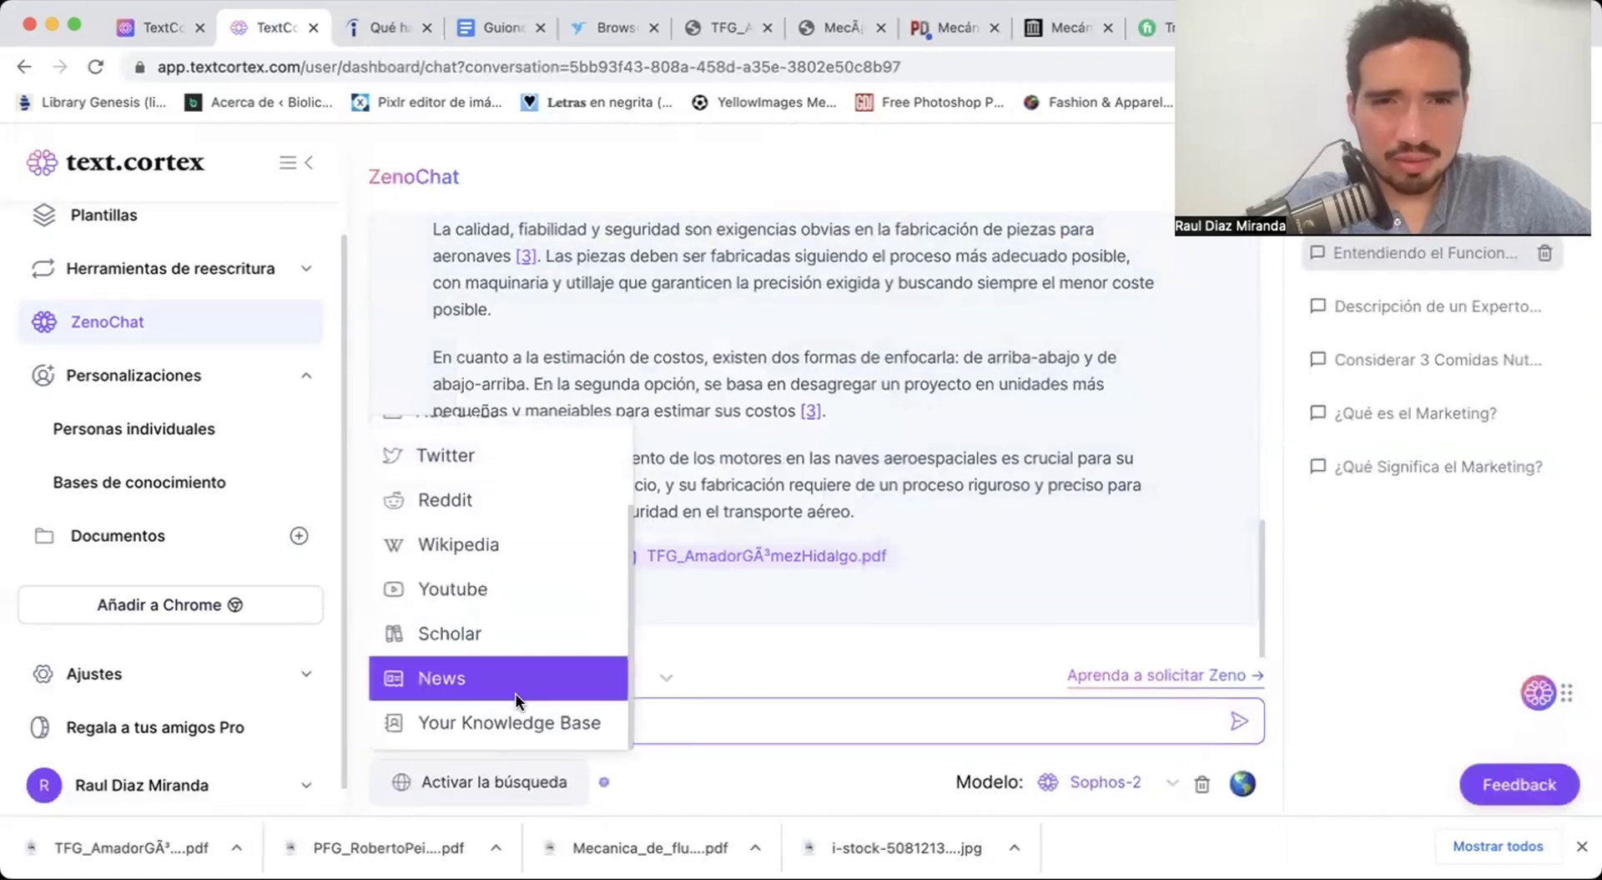
left_click(511, 722)
Send the prompt "Escribe un articulo de 250 palabras o mas para un blog, explicando por que las personas deberian aprender sobre ingenieria aeronautica" and view the answer.
left_click(665, 719)
type("E")
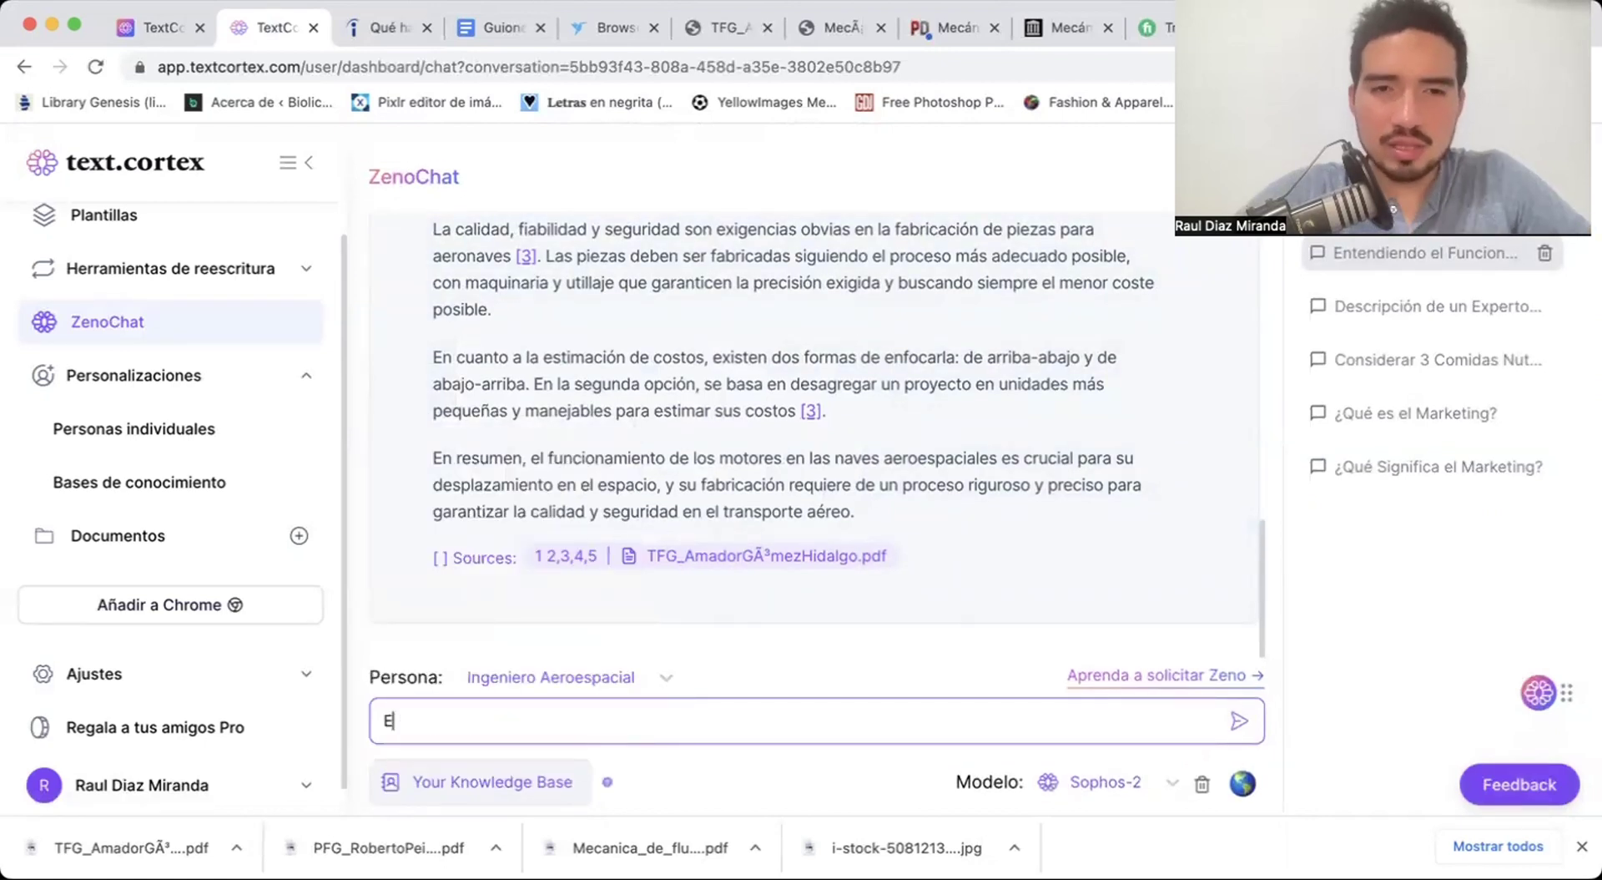
type("scribe un articulo de")
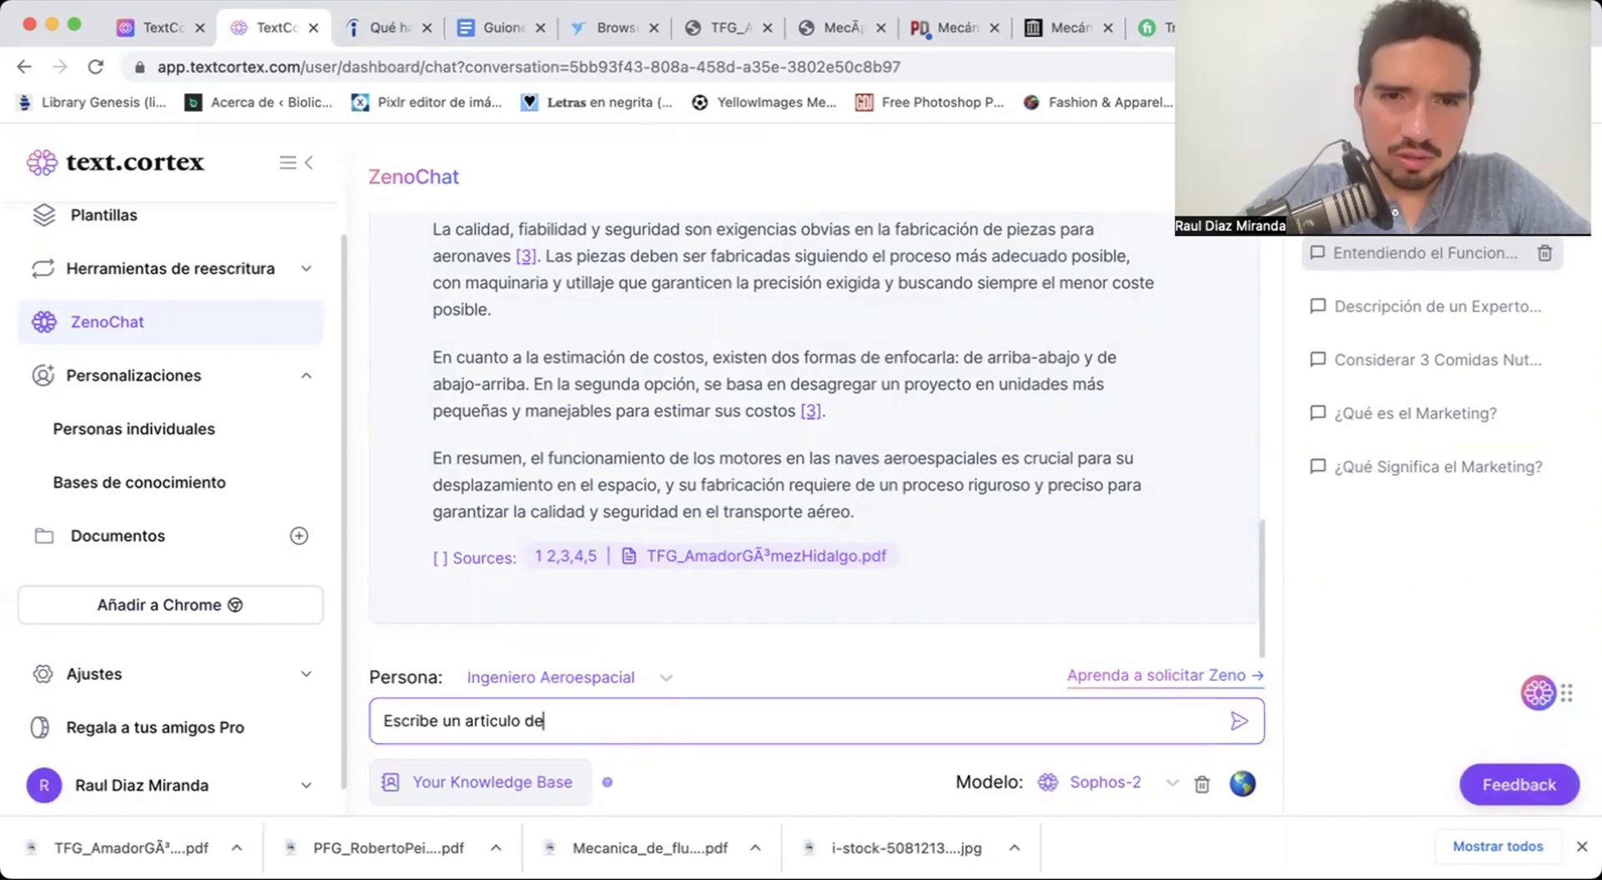
type(" 250 oalabras ")
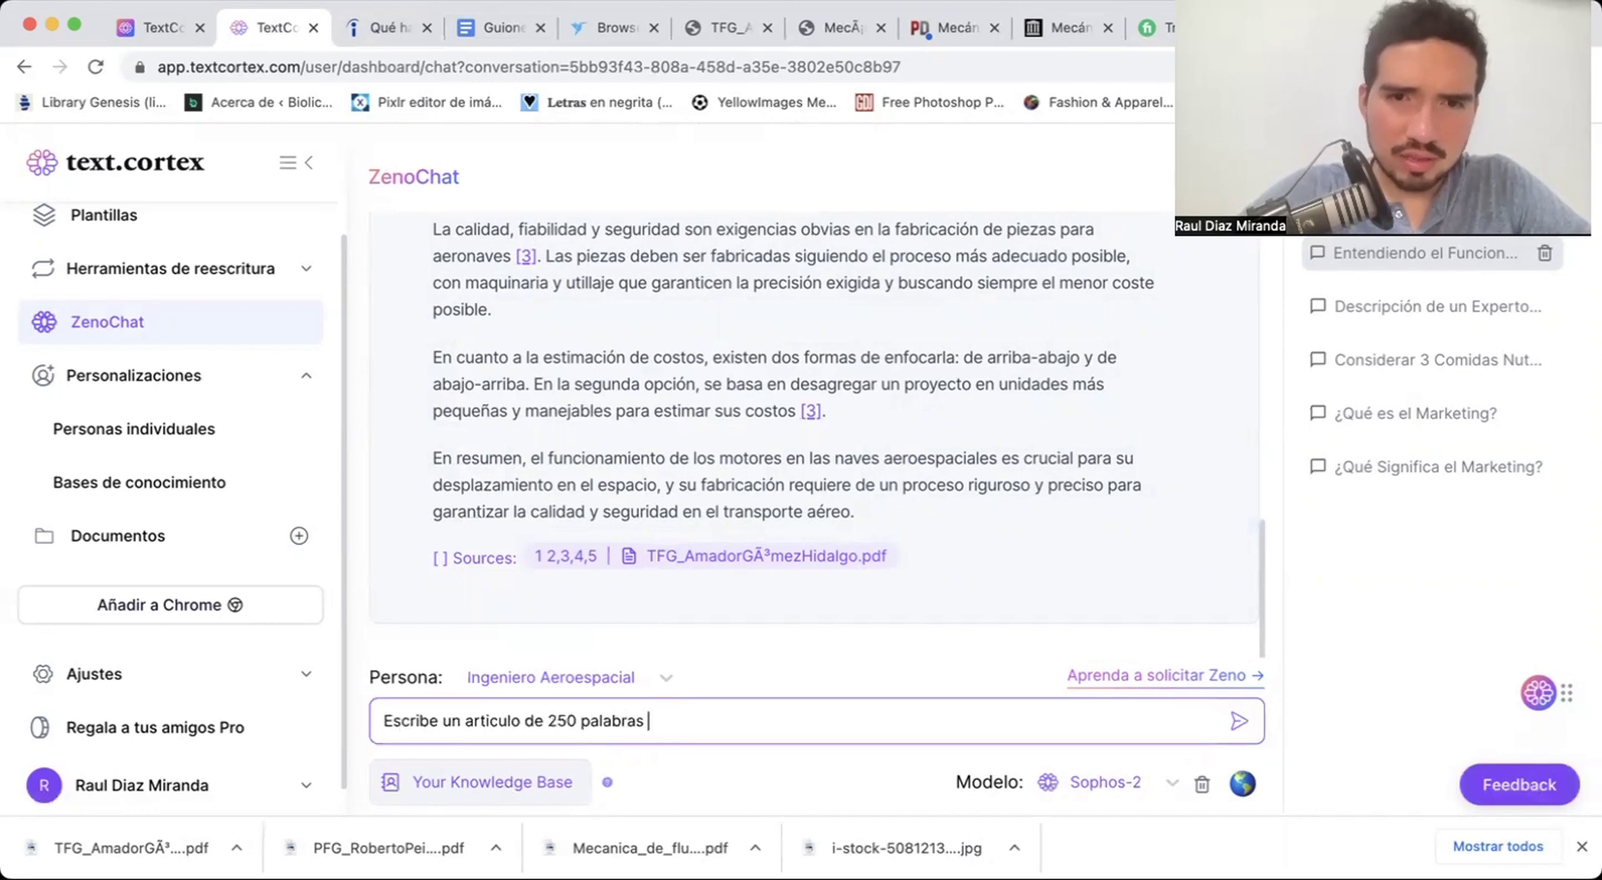
type("o mas para un blog, explicando por que las personas deberian apren")
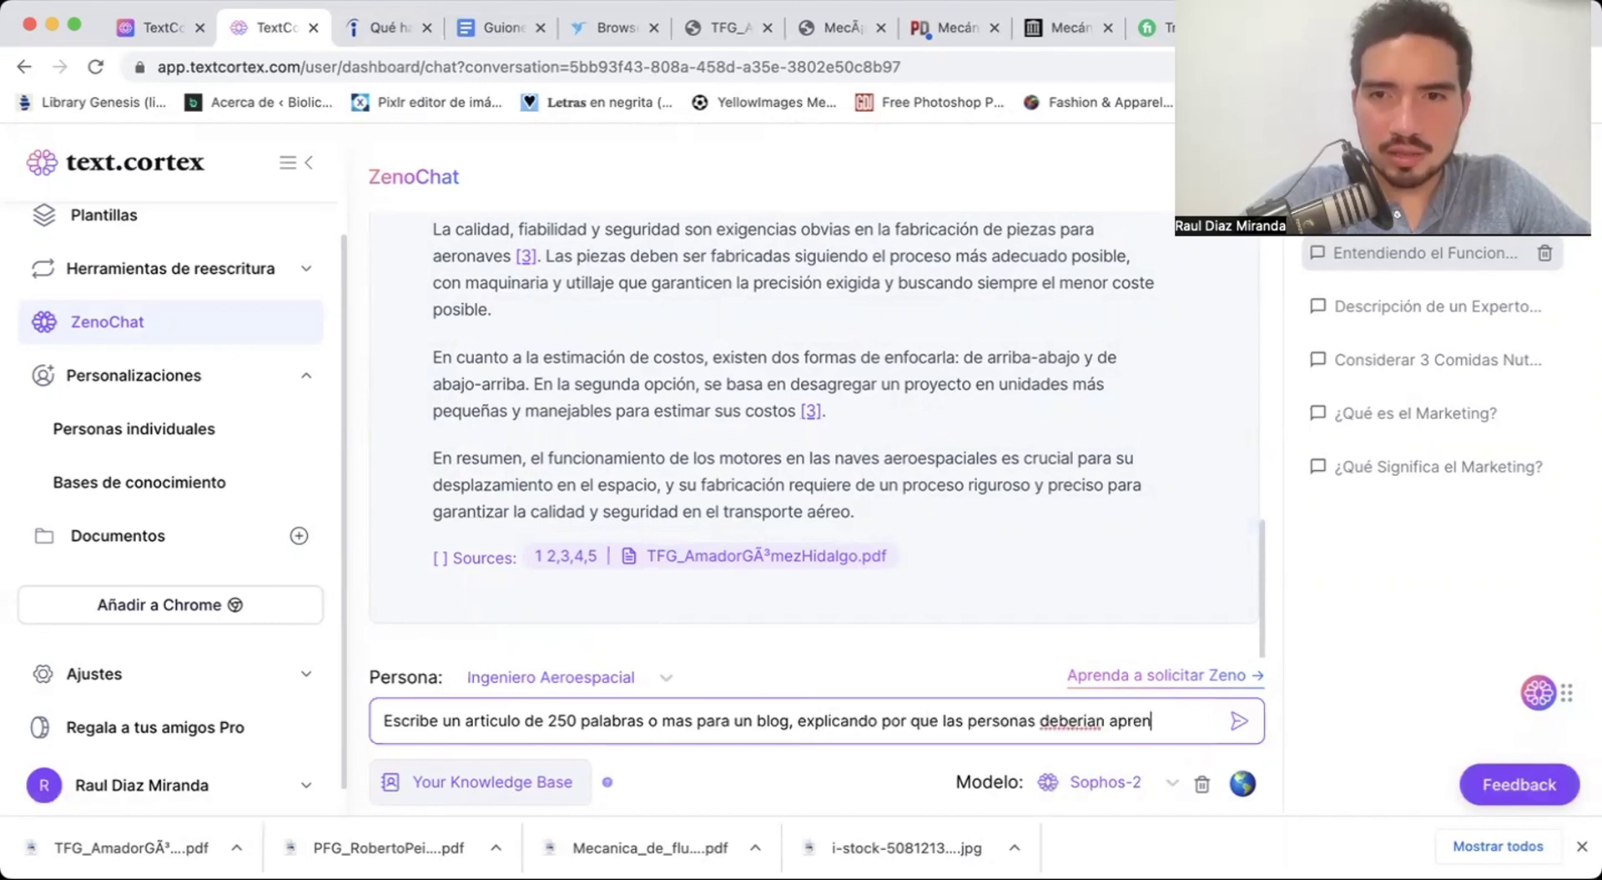
type("bre ingenieria aeronautica")
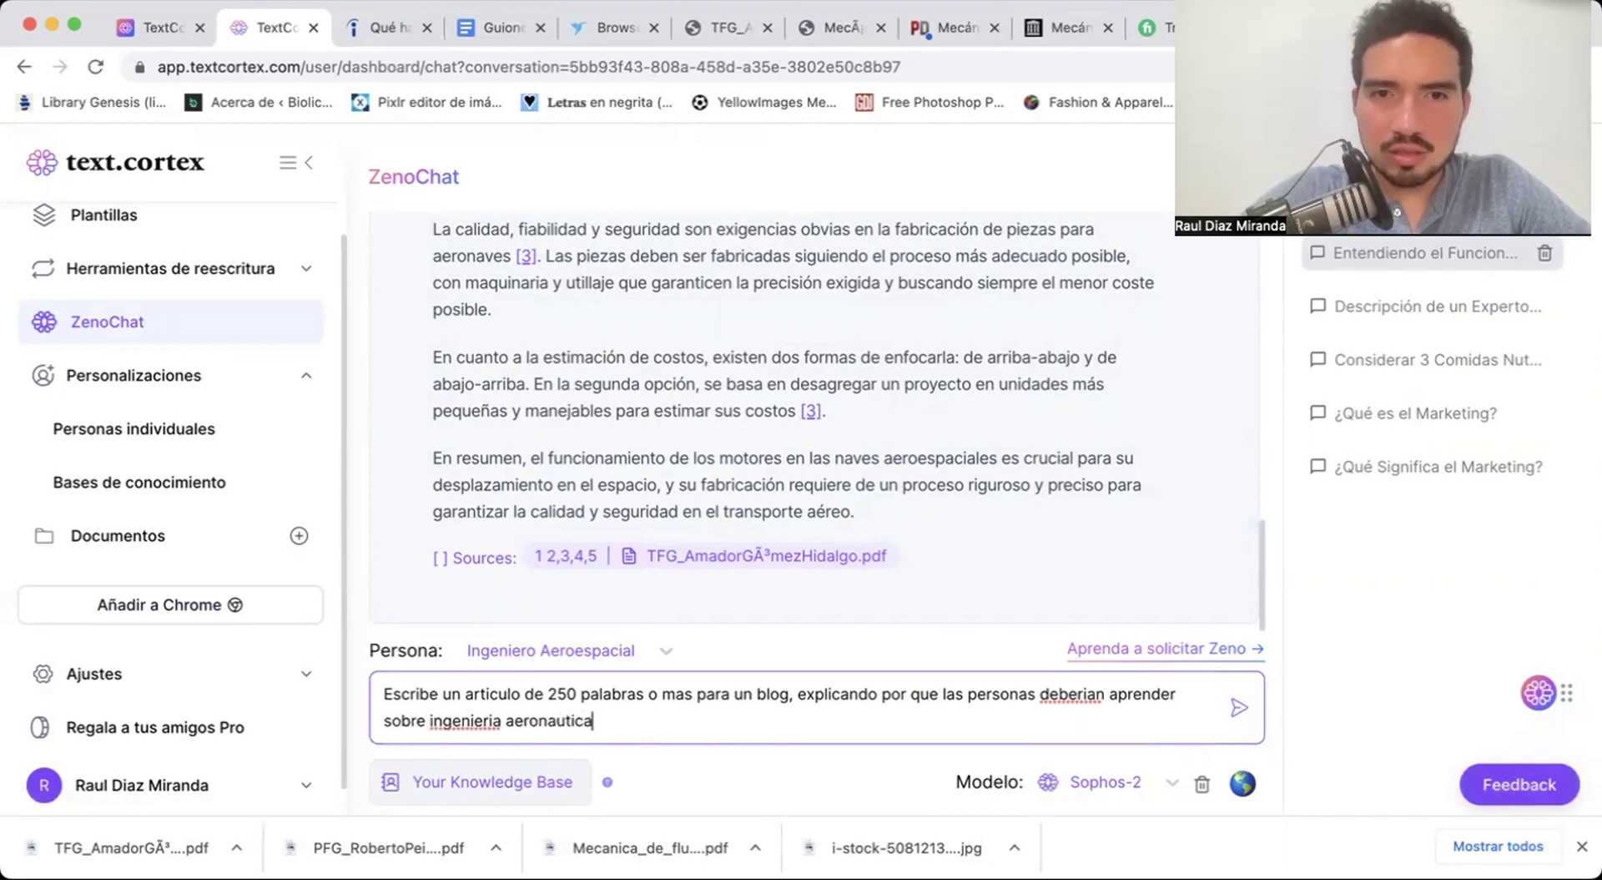
key("Return")
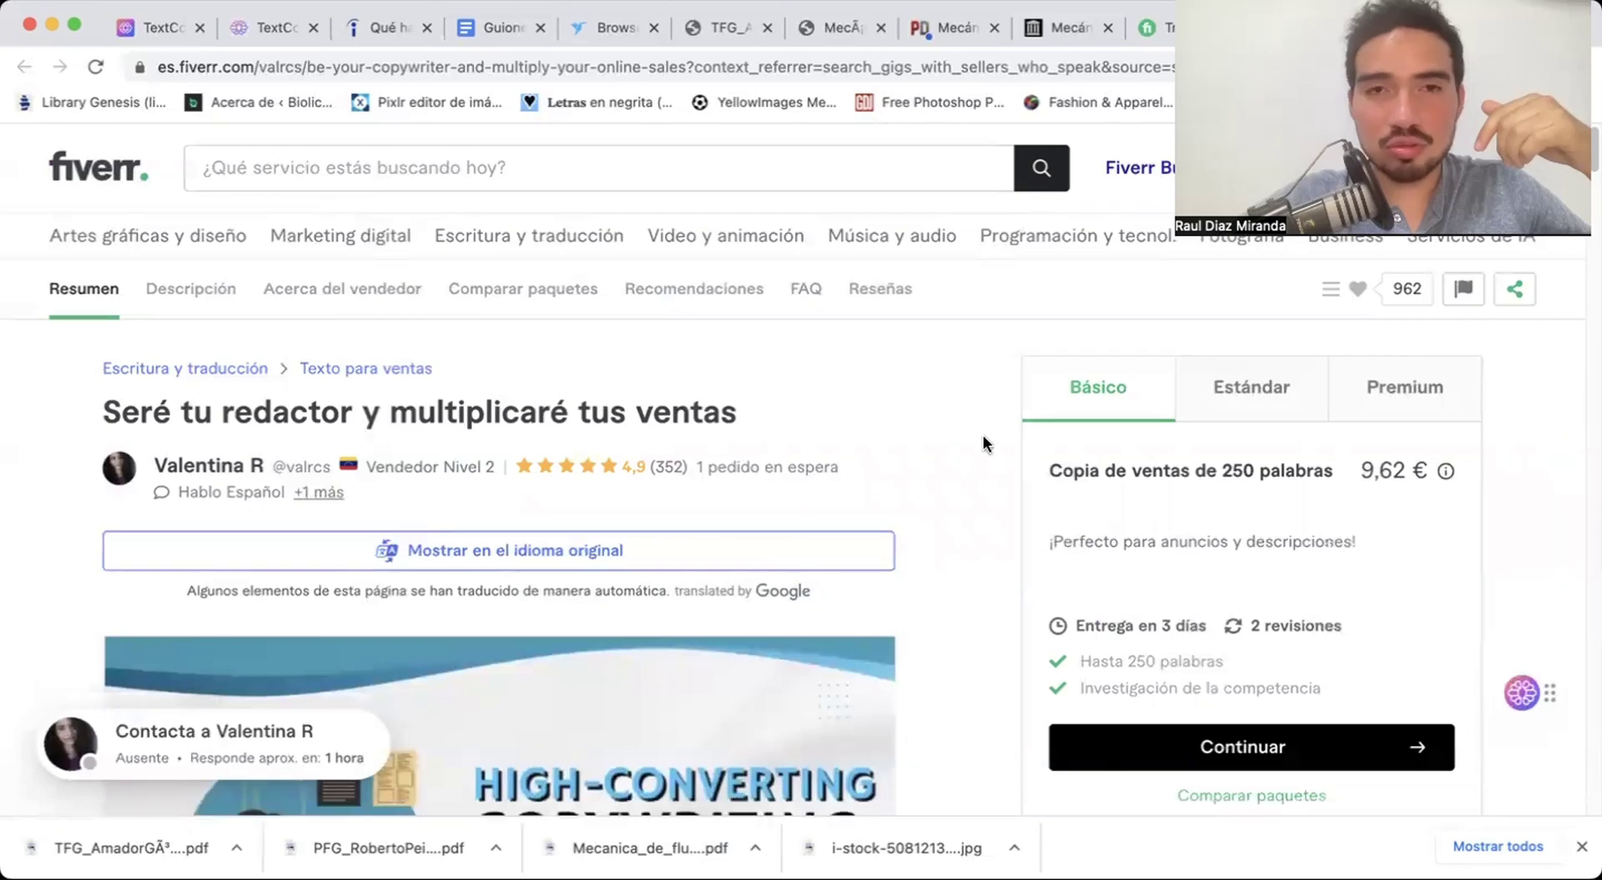
mouse_move(662, 243)
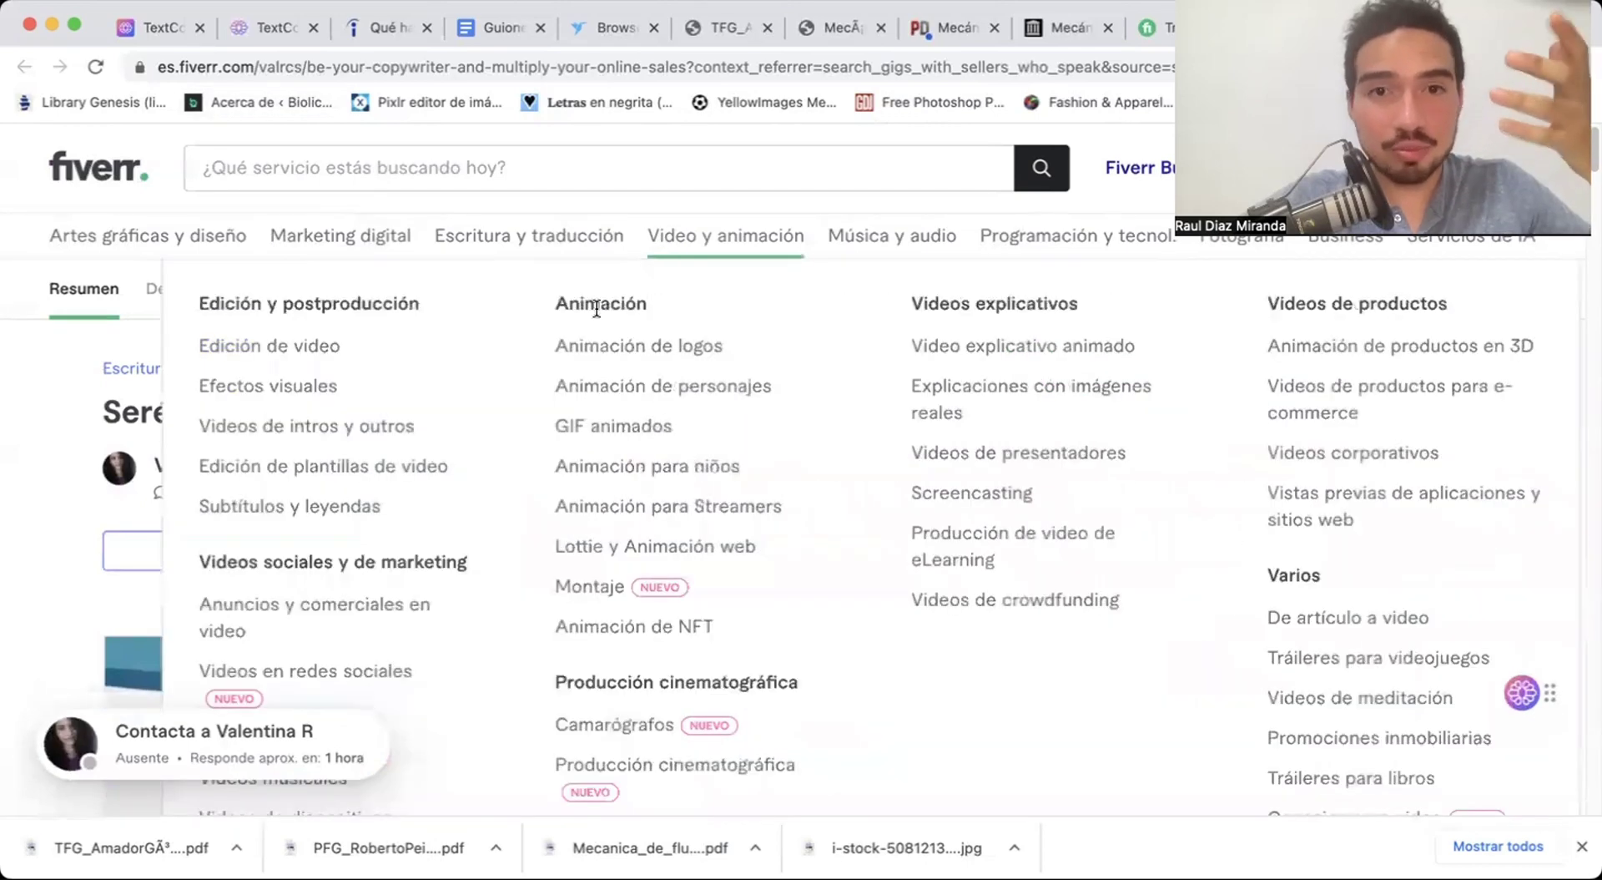
left_click(267, 27)
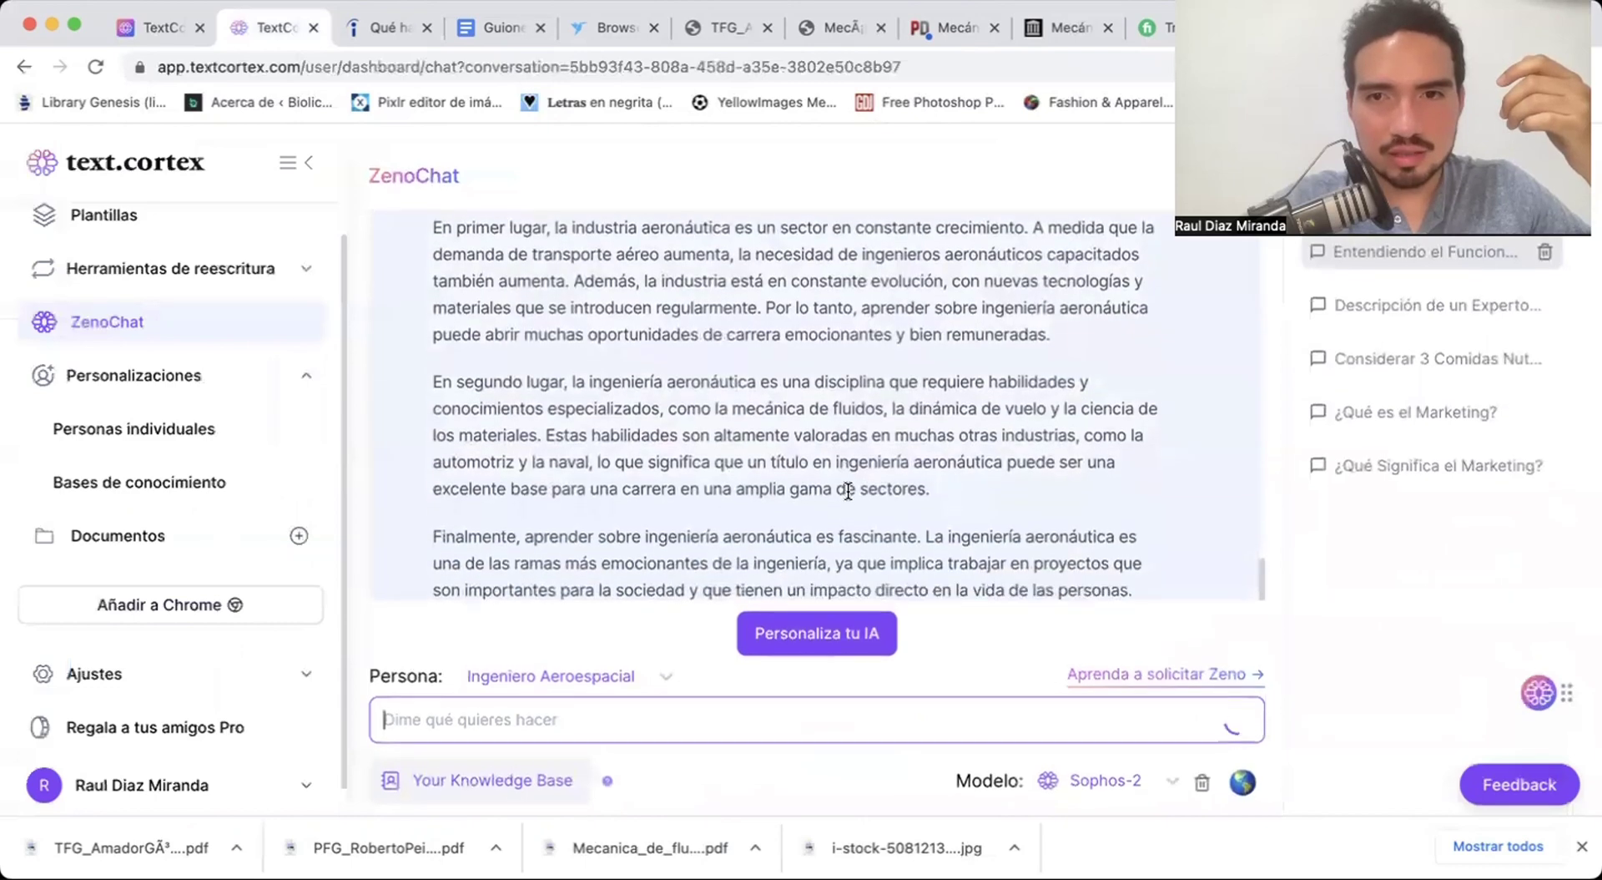
Review the full generated article on why to learn aeronautical engineering, from its introduction to the cited sources.
scroll(754, 393, "up", 3)
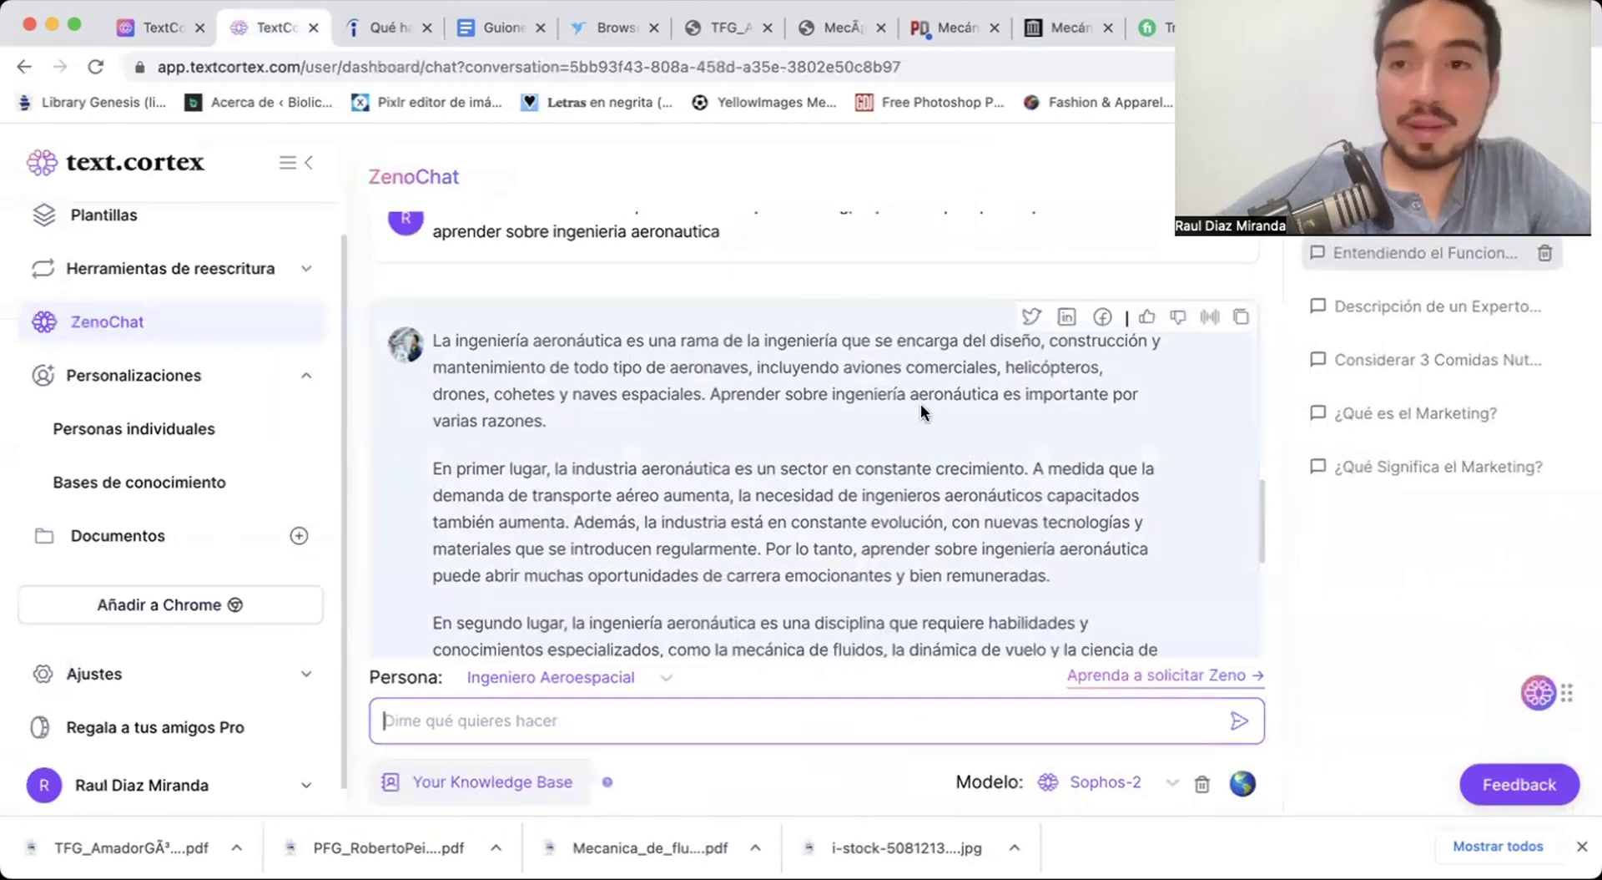
scroll(834, 451, "down", 2)
scroll(805, 493, "down", 5)
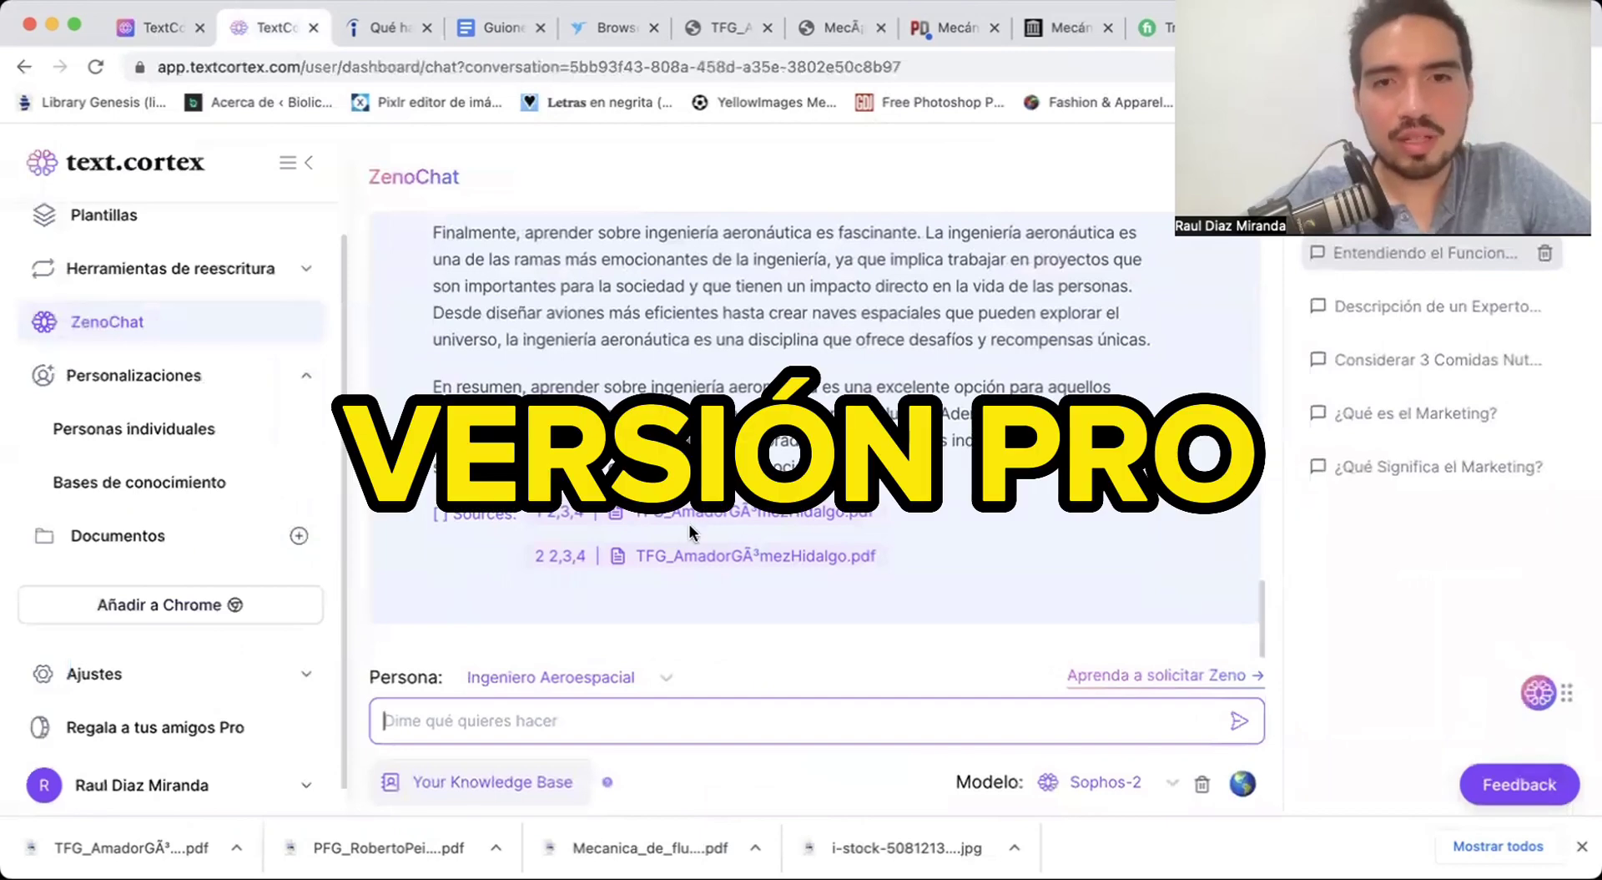
scroll(689, 523, "up", 7)
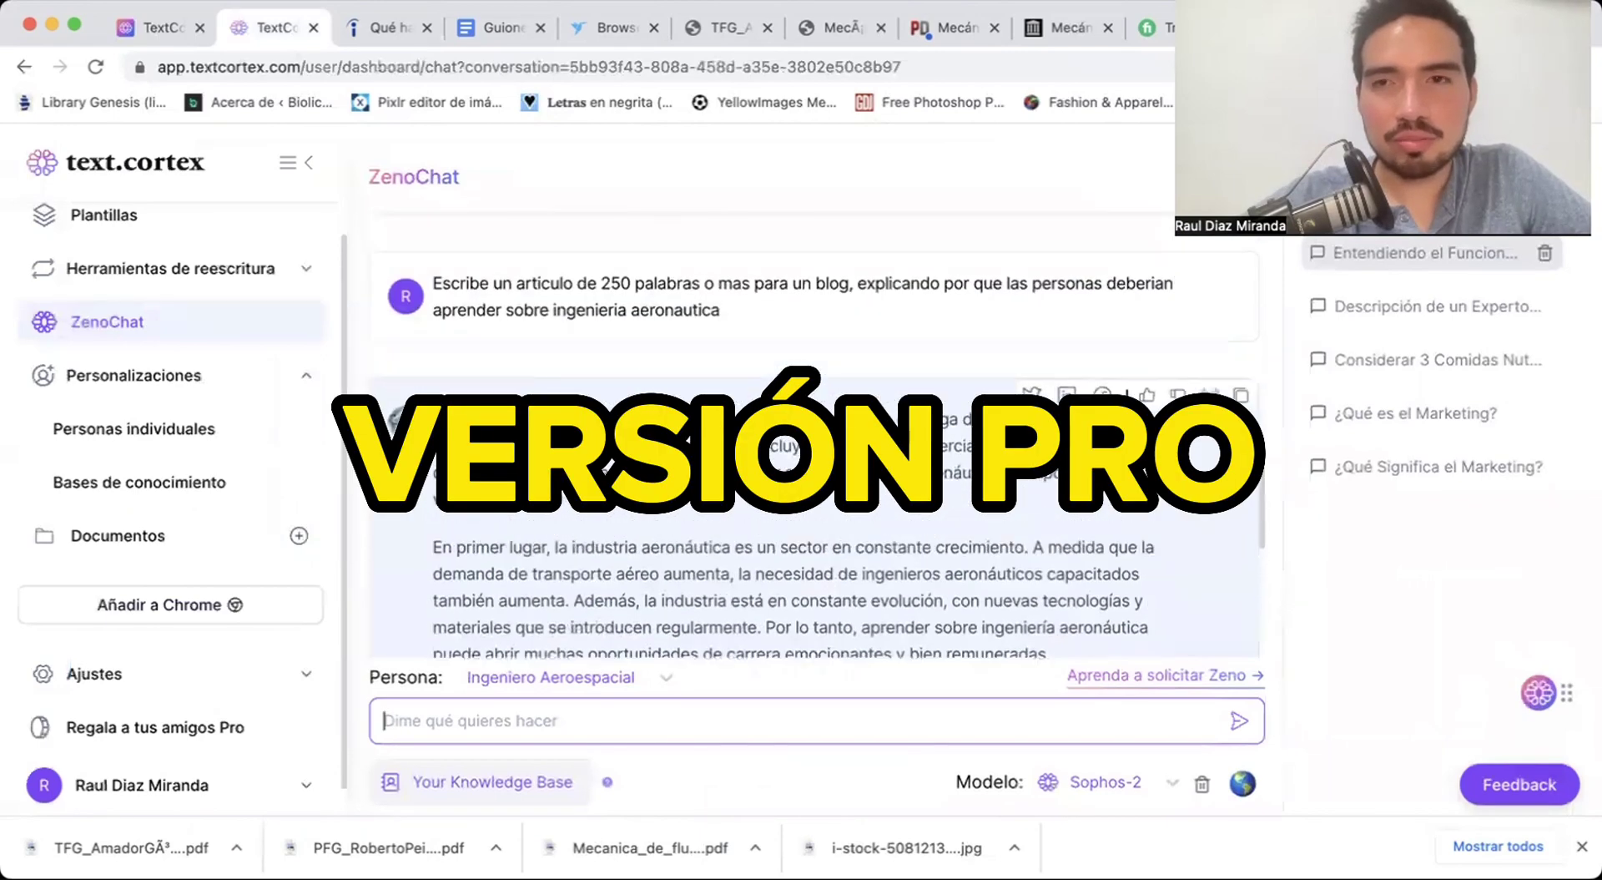
scroll(743, 433, "down", 3)
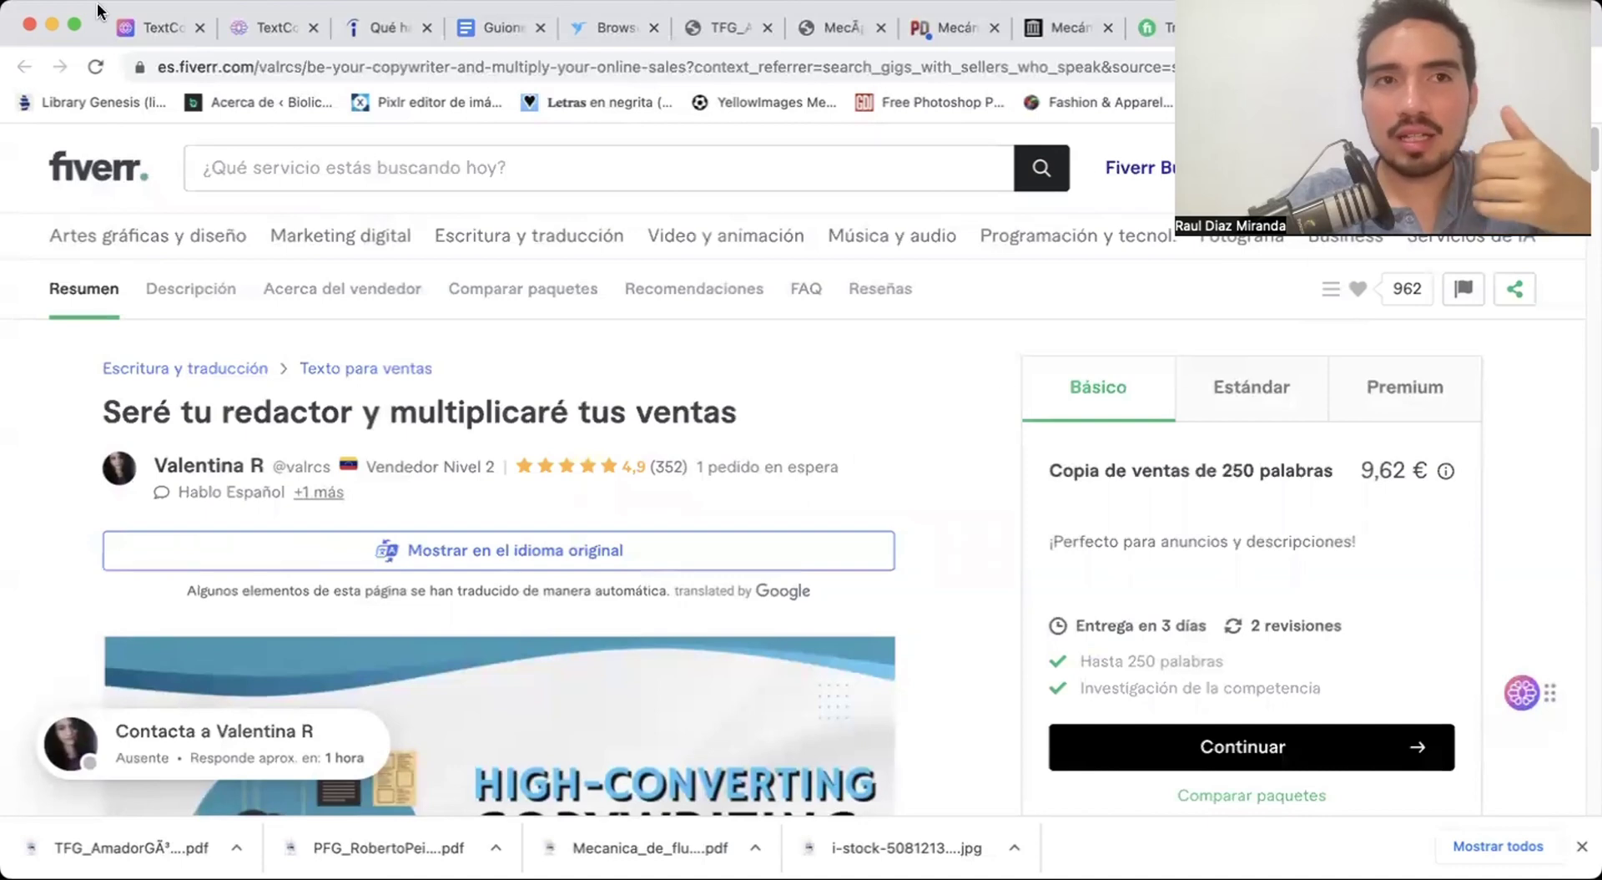
Switch from the Fiverr gig back to the ZenoChat conversation containing the aeronautical engineering article.
left_click(159, 27)
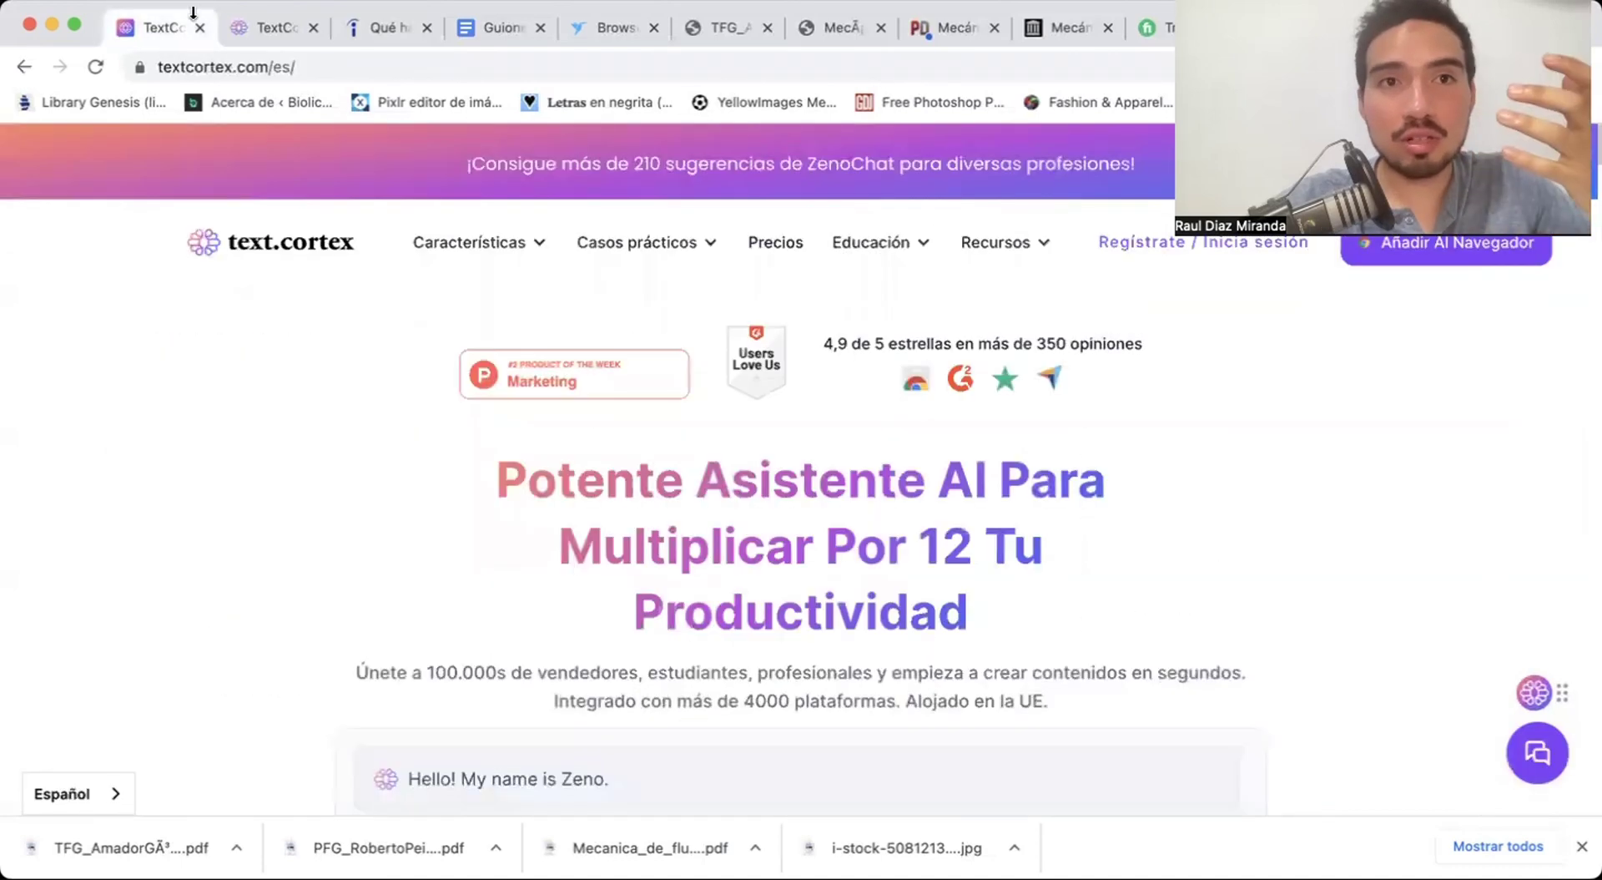
left_click(266, 27)
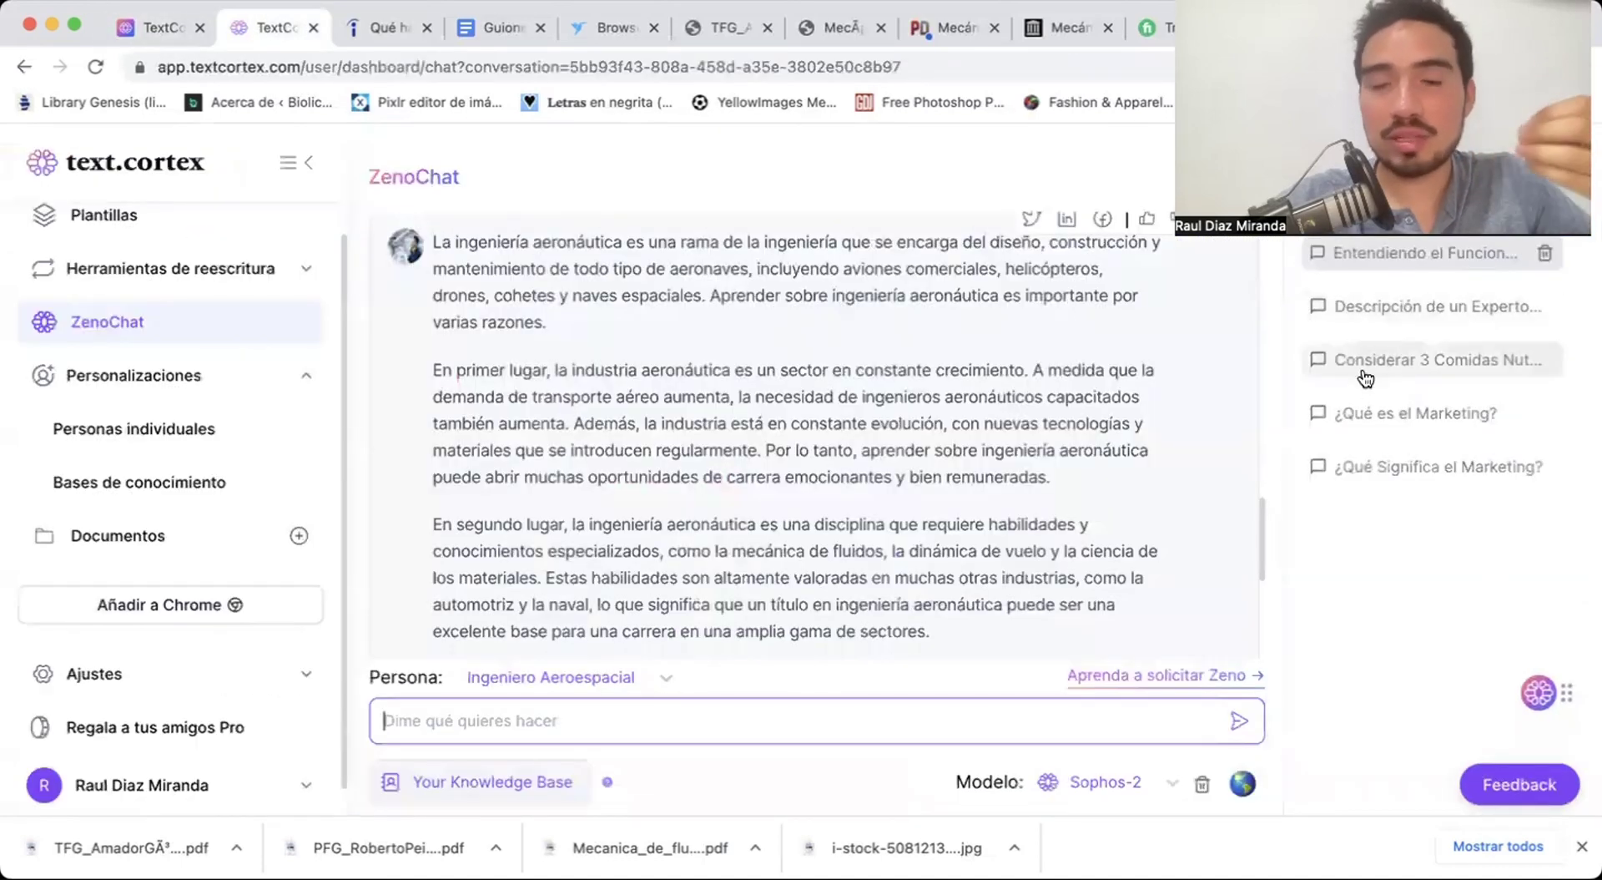